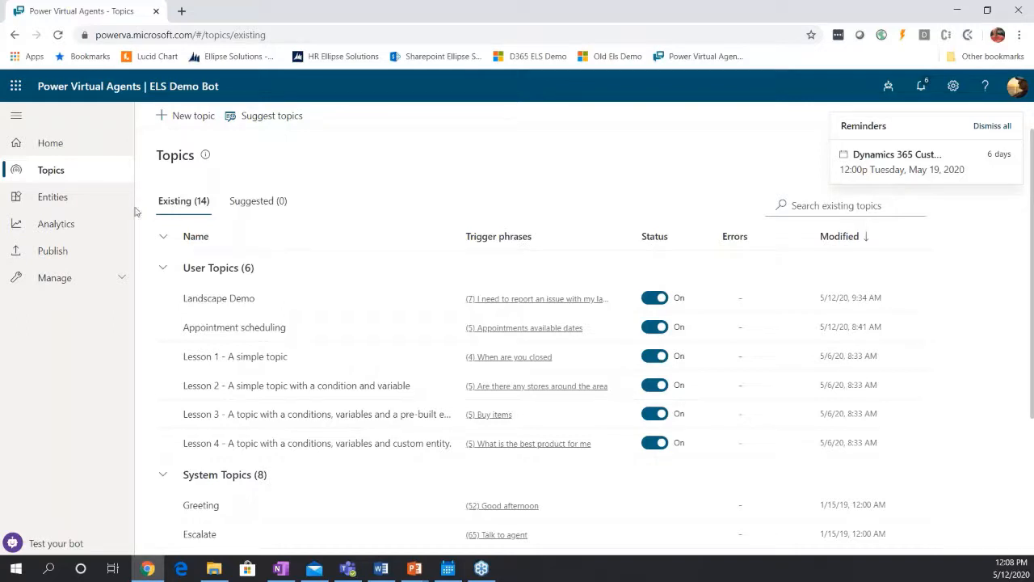
Open the bot's Home page and look over its Get started and Learn more sections.
{"action": "left_click", "coordinate": [50, 146]}
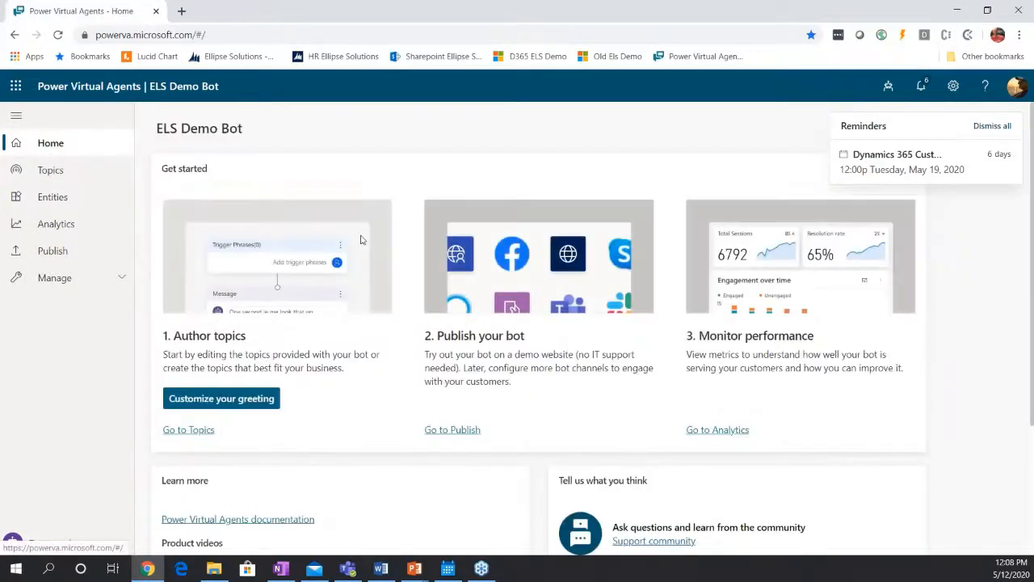
{"action": "scroll", "coordinate": [376, 276], "scroll_direction": "down", "scroll_amount": 1}
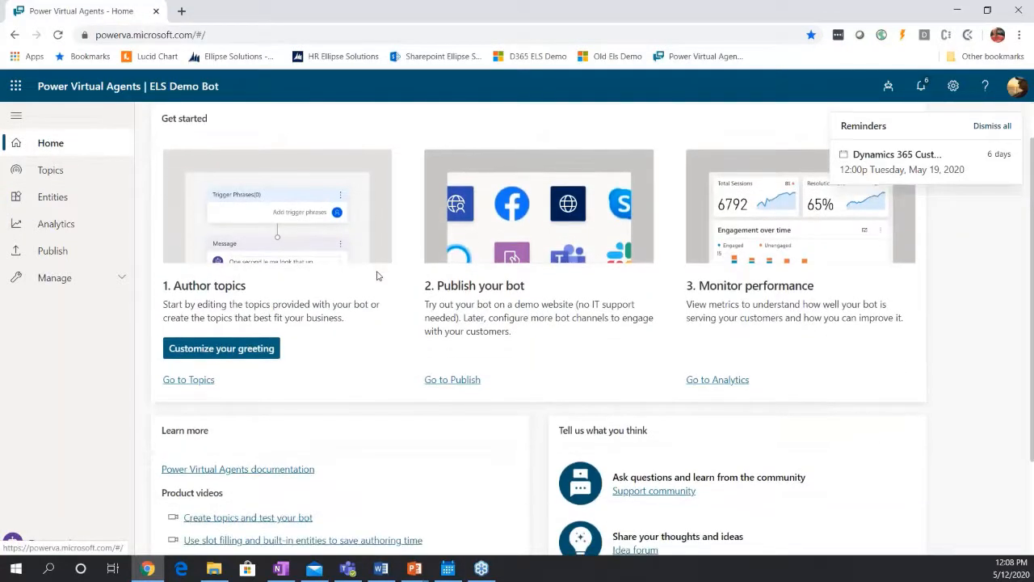
{"action": "scroll", "coordinate": [376, 277], "scroll_direction": "up", "scroll_amount": 1}
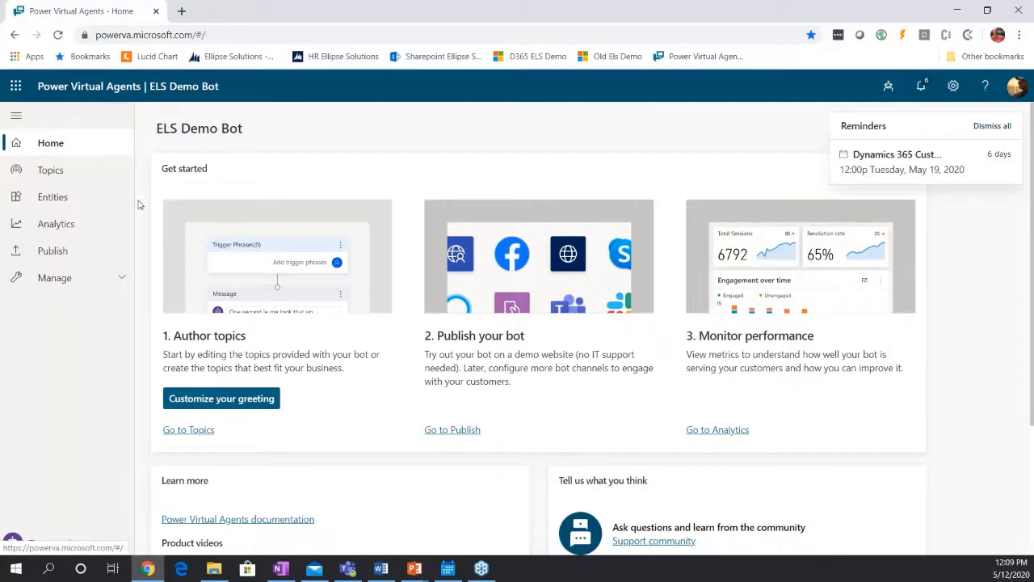
Open the Appointment scheduling user topic from the list of existing topics.
{"action": "left_click", "coordinate": [58, 175]}
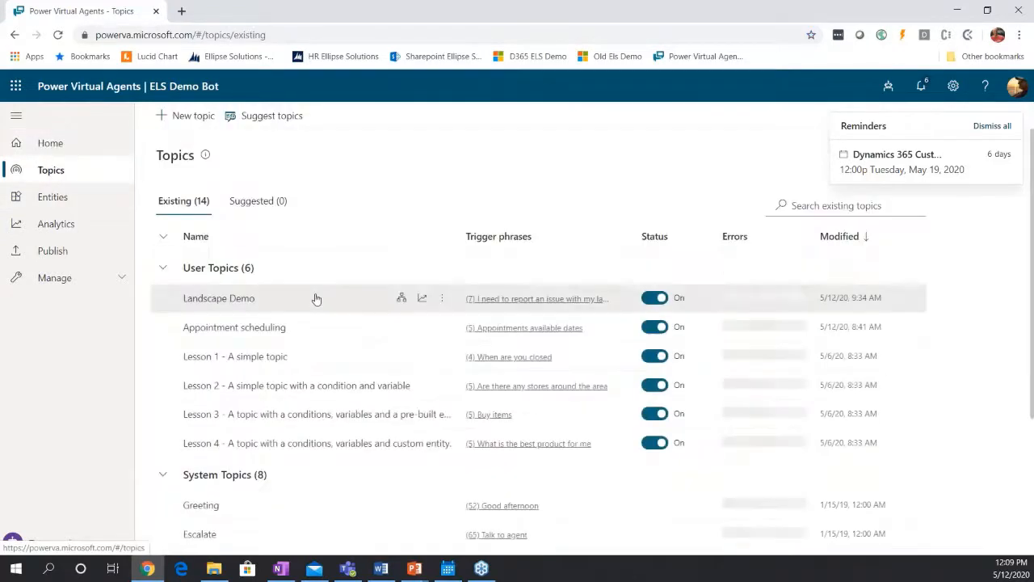
{"action": "scroll", "coordinate": [316, 296], "scroll_direction": "down", "scroll_amount": 1}
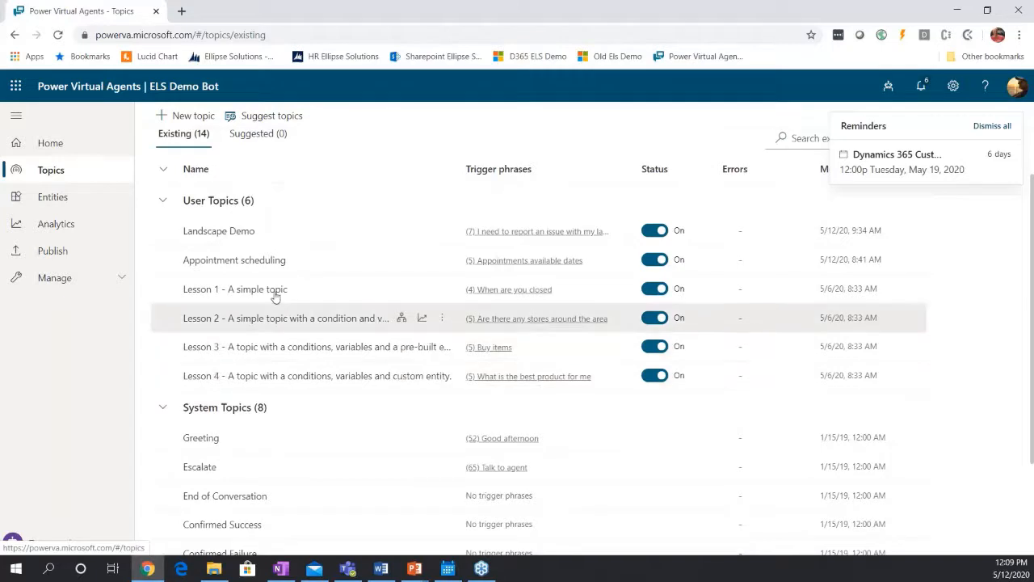
{"action": "scroll", "coordinate": [279, 343], "scroll_direction": "down", "scroll_amount": 1}
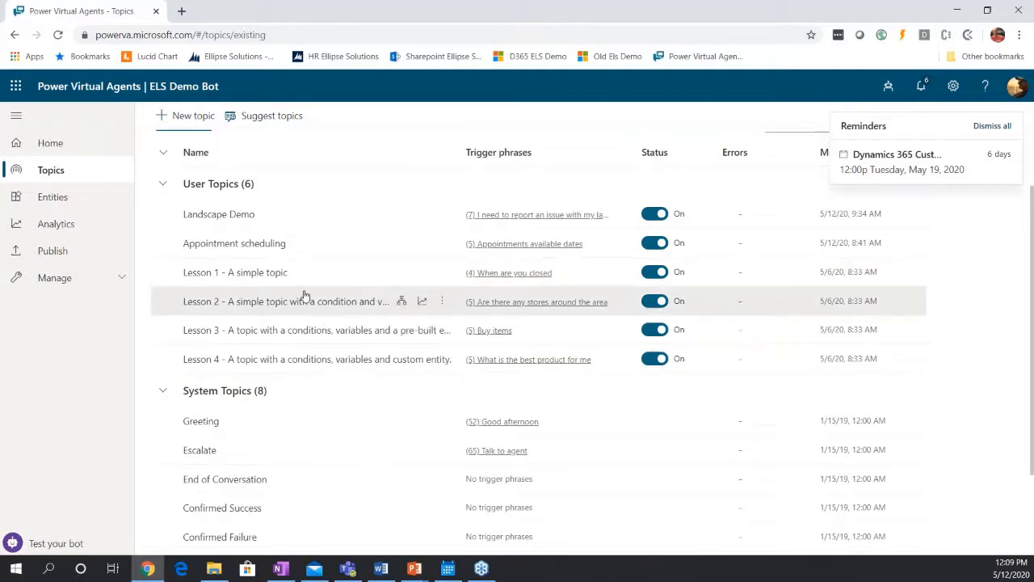
{"action": "left_click", "coordinate": [257, 252]}
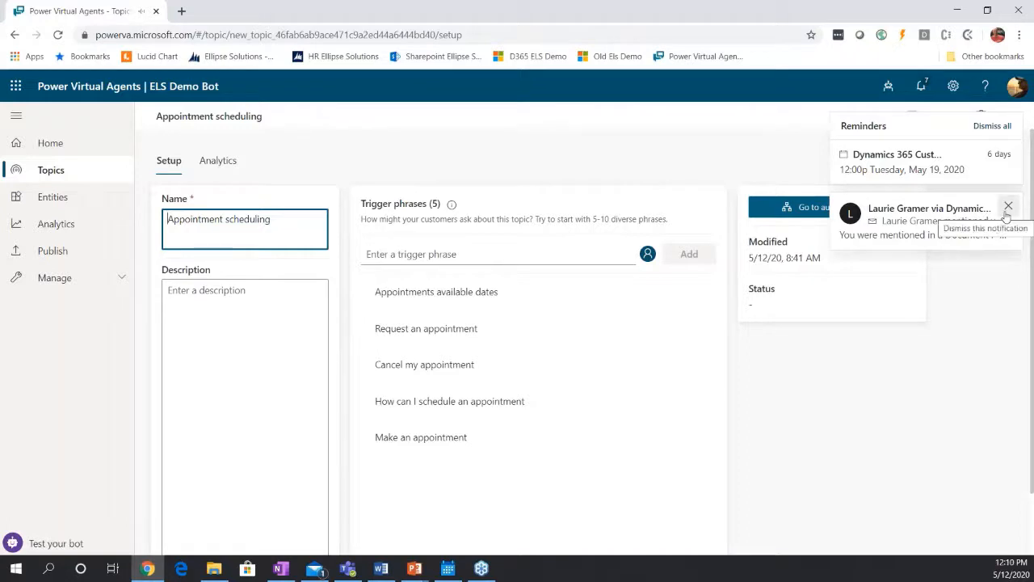
Dismiss the incoming e-mail notification and review the Appointment scheduling topic's trigger phrases.
{"action": "left_click", "coordinate": [1007, 208]}
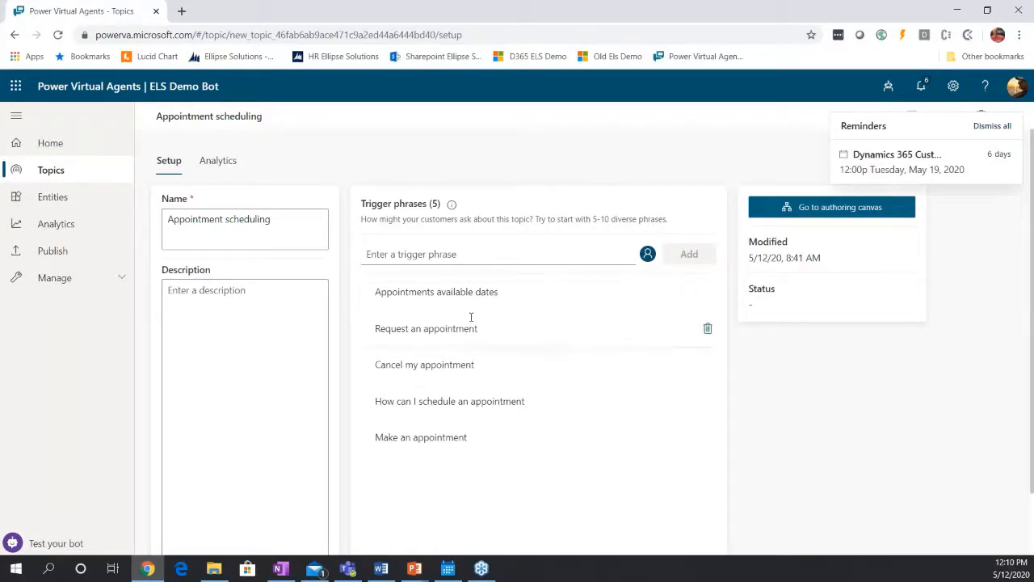
{"action": "scroll", "coordinate": [475, 311], "scroll_direction": "down", "scroll_amount": 2}
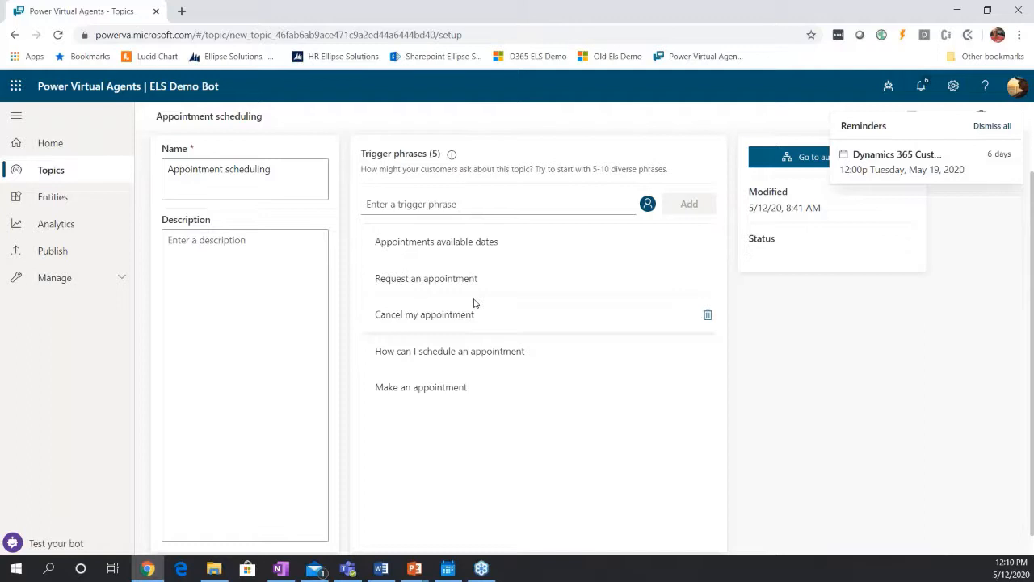
{"action": "scroll", "coordinate": [512, 315], "scroll_direction": "up", "scroll_amount": 1}
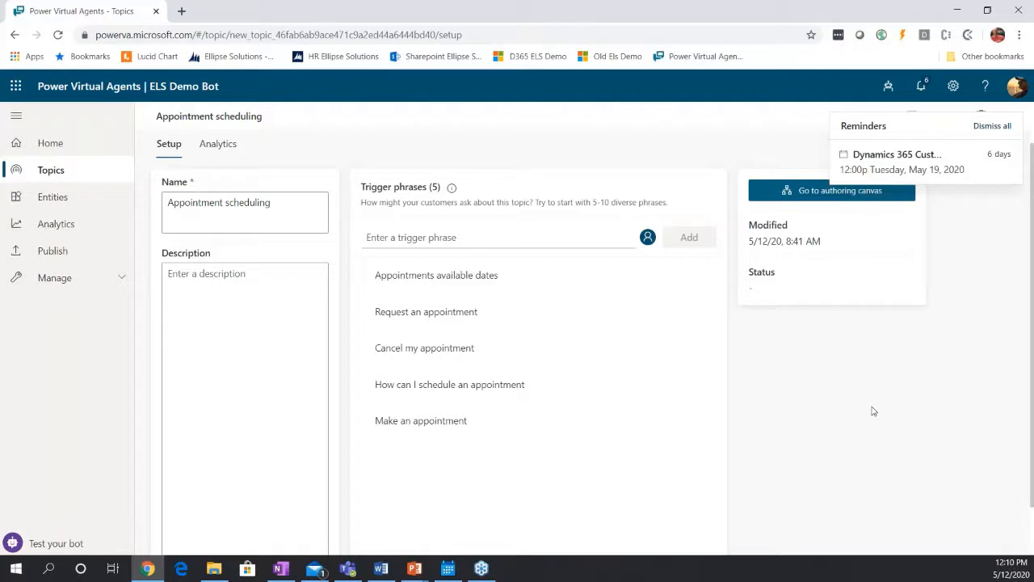
Open the authoring canvas of the Appointment scheduling topic.
{"action": "left_click", "coordinate": [806, 195]}
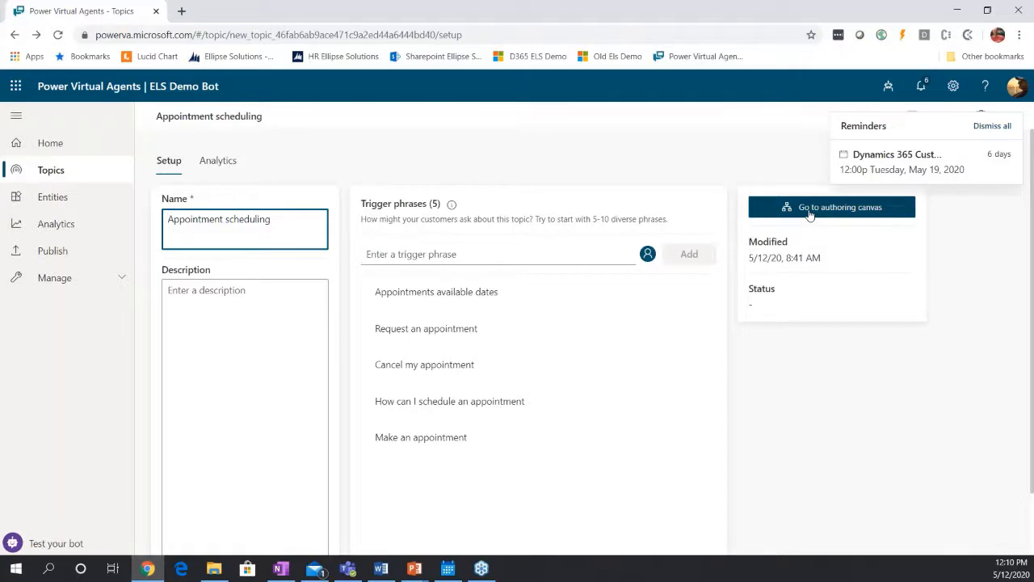
{"action": "left_click", "coordinate": [808, 216]}
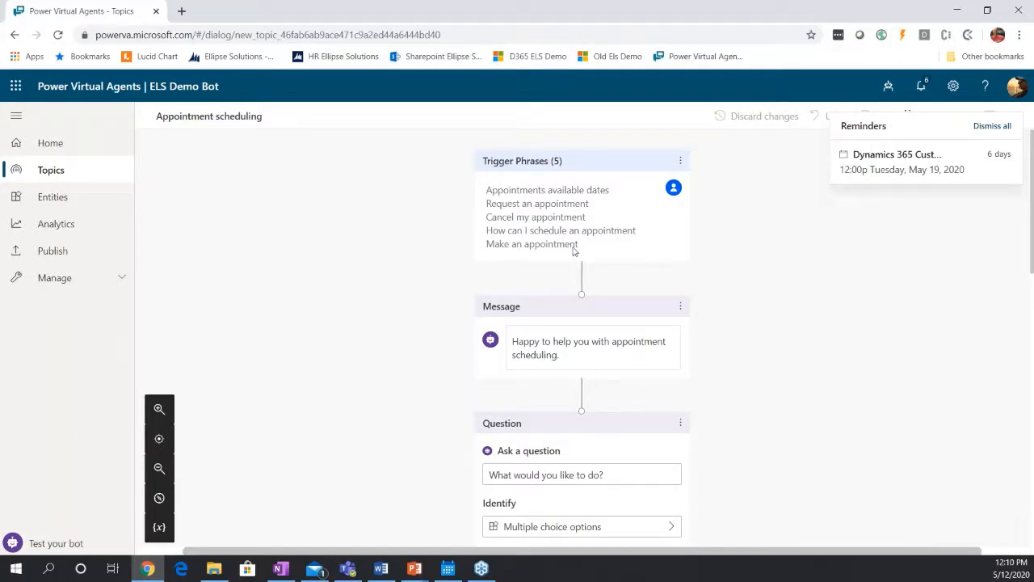
{"action": "scroll", "coordinate": [349, 263], "scroll_direction": "down", "scroll_amount": 1}
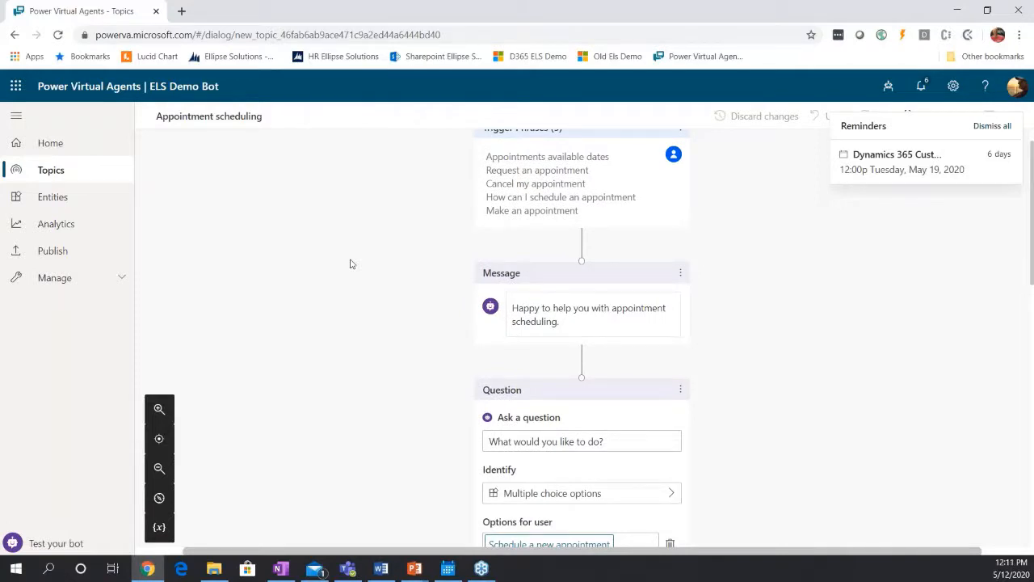
Zoom the authoring canvas out to view the branching conversation flow, and zoom back in on the question node.
{"action": "left_click", "coordinate": [159, 470]}
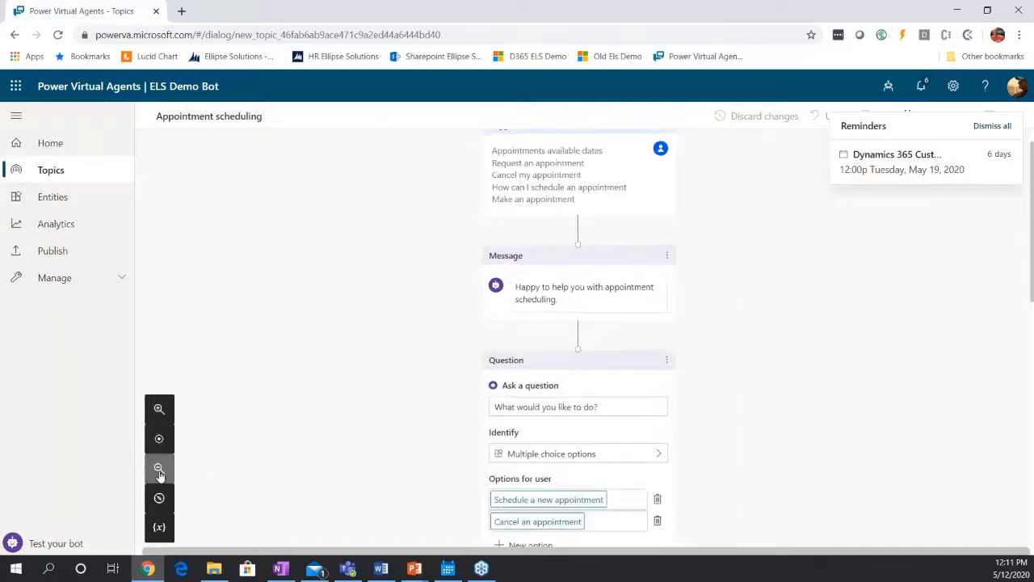
{"action": "left_click", "coordinate": [160, 470]}
{"action": "left_click", "coordinate": [159, 470]}
{"action": "left_click", "coordinate": [159, 470]}
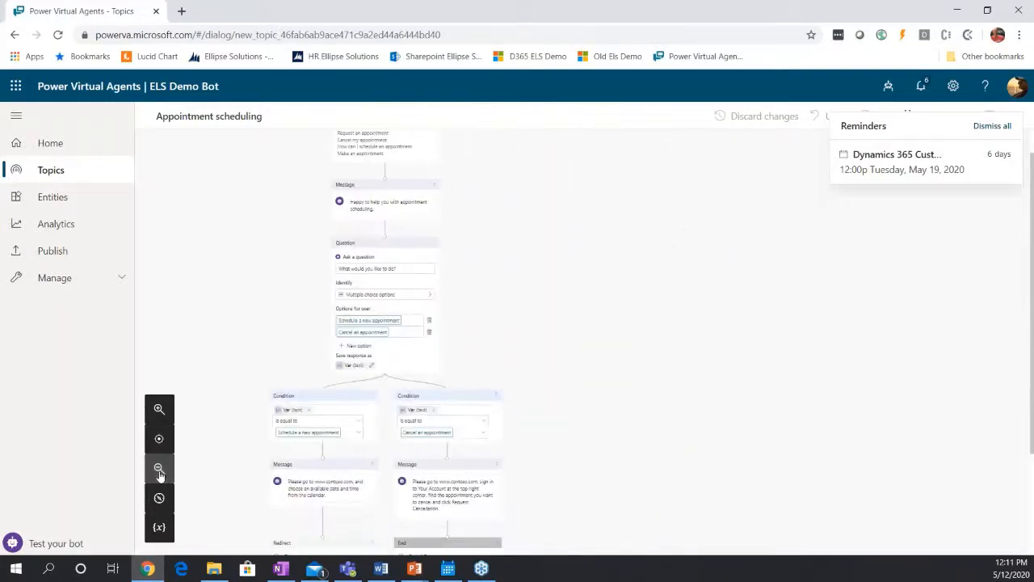
{"action": "left_click", "coordinate": [159, 409]}
{"action": "left_click", "coordinate": [159, 409]}
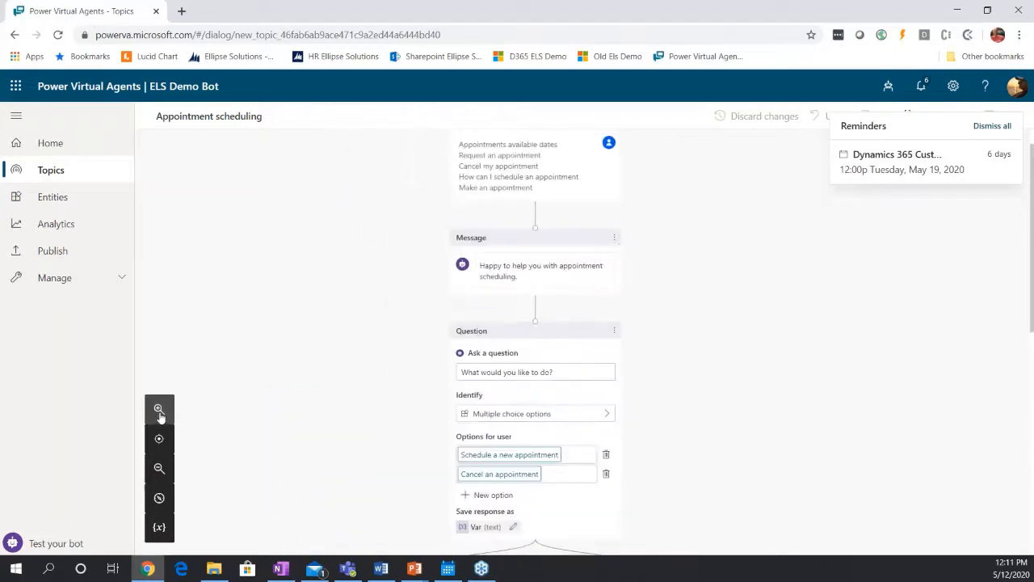
Show the canvas minimap, use it to move through the conversation flow, and return to an enlarged view of the trigger phrases.
{"action": "left_click", "coordinate": [159, 499]}
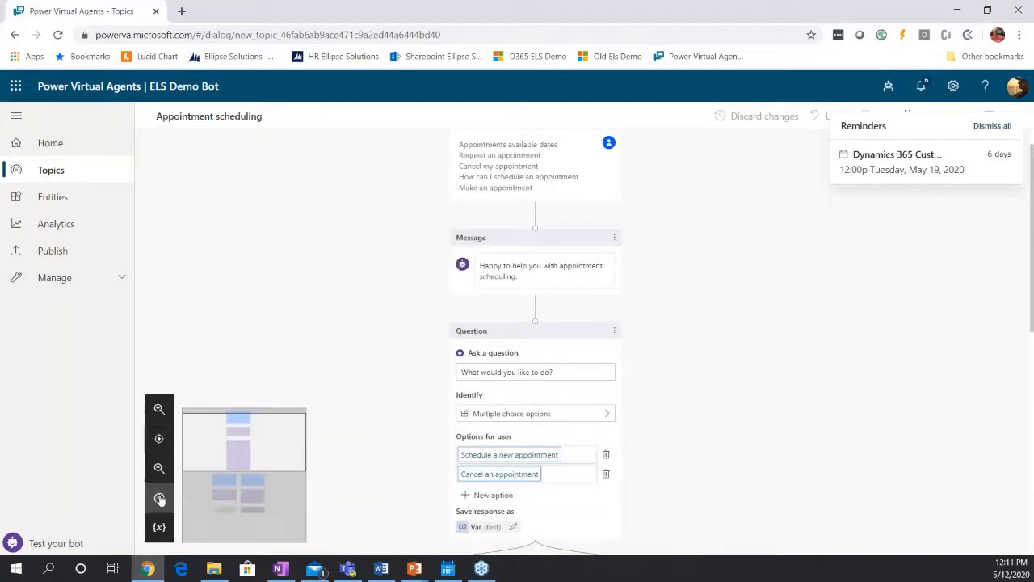
{"action": "mouse_move", "coordinate": [248, 446]}
{"action": "left_mouse_down"}
{"action": "mouse_move", "coordinate": [239, 475]}
{"action": "mouse_move", "coordinate": [240, 438]}
{"action": "mouse_move", "coordinate": [250, 455]}
{"action": "left_mouse_up"}
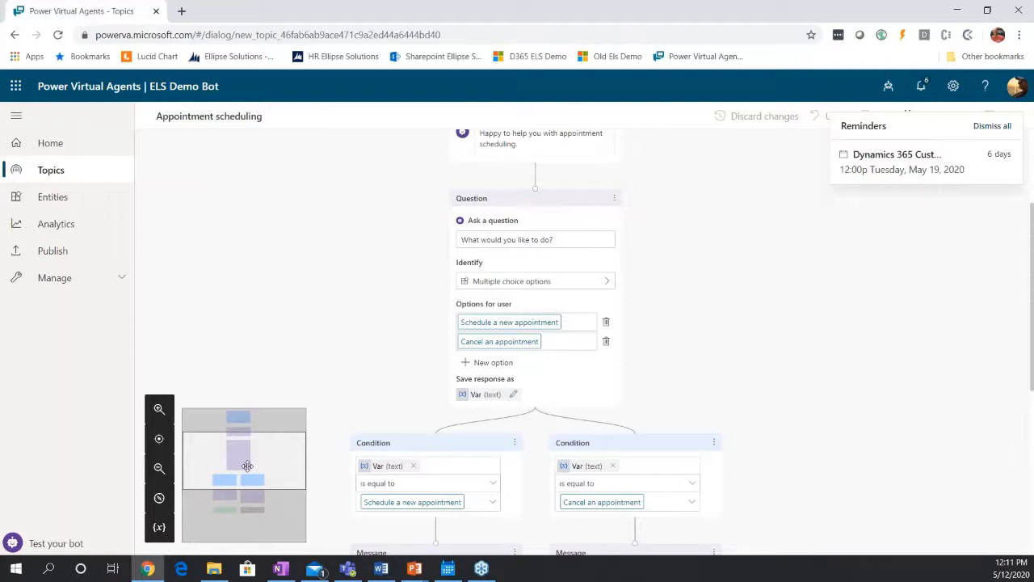
{"action": "left_click_drag", "start_coordinate": [249, 463], "coordinate": [254, 438]}
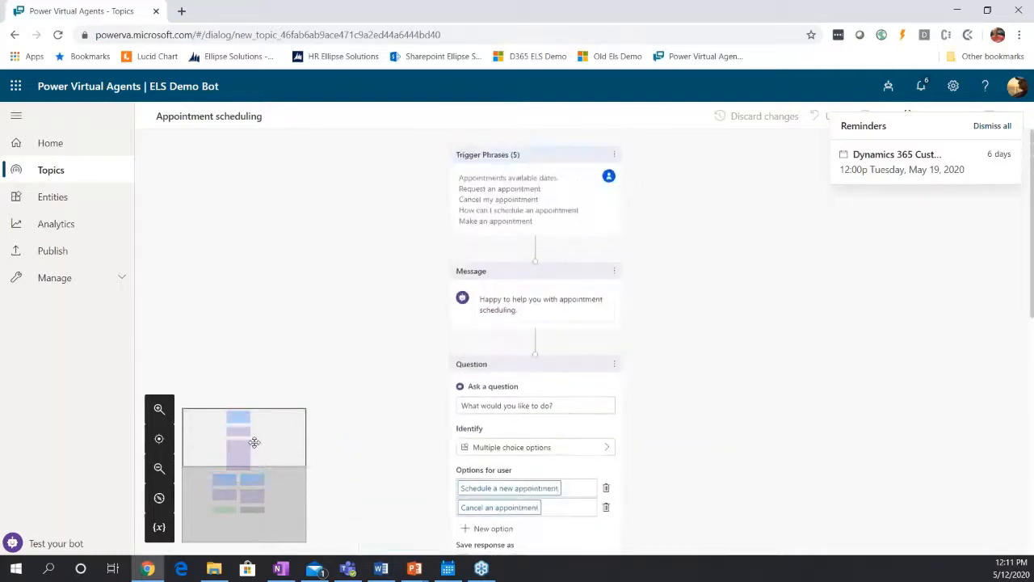
{"action": "left_click", "coordinate": [159, 409]}
{"action": "left_click", "coordinate": [159, 409]}
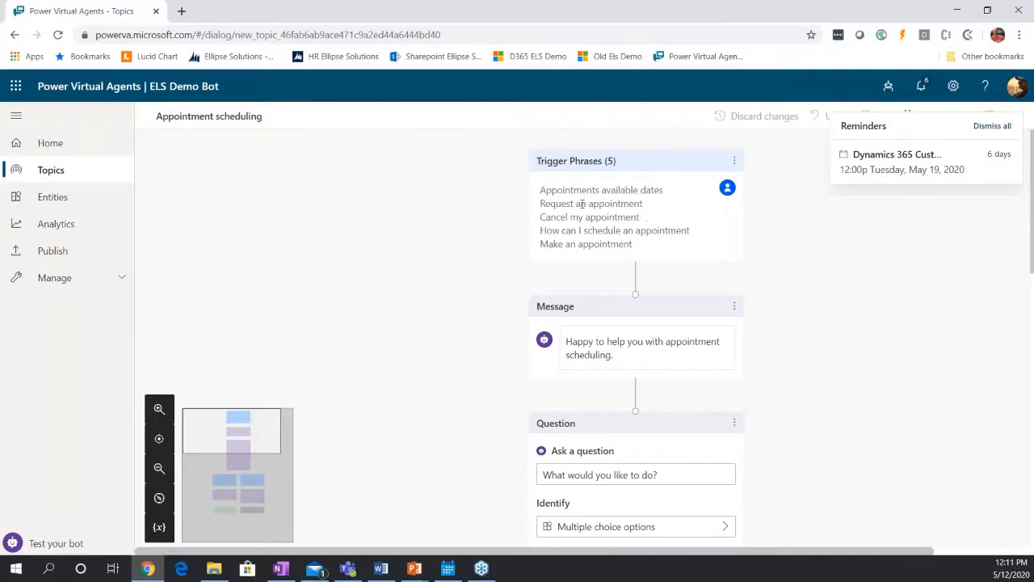
View the node types that can be inserted between the trigger phrases and the first message, without adding one.
{"action": "scroll", "coordinate": [790, 275], "scroll_direction": "down", "scroll_amount": 1}
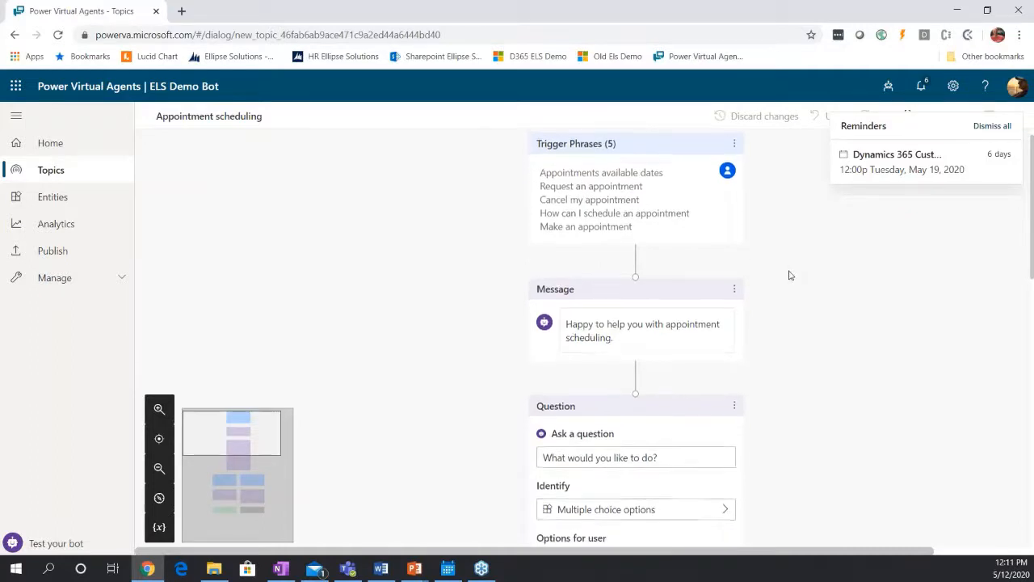
{"action": "scroll", "coordinate": [790, 275], "scroll_direction": "down", "scroll_amount": 3}
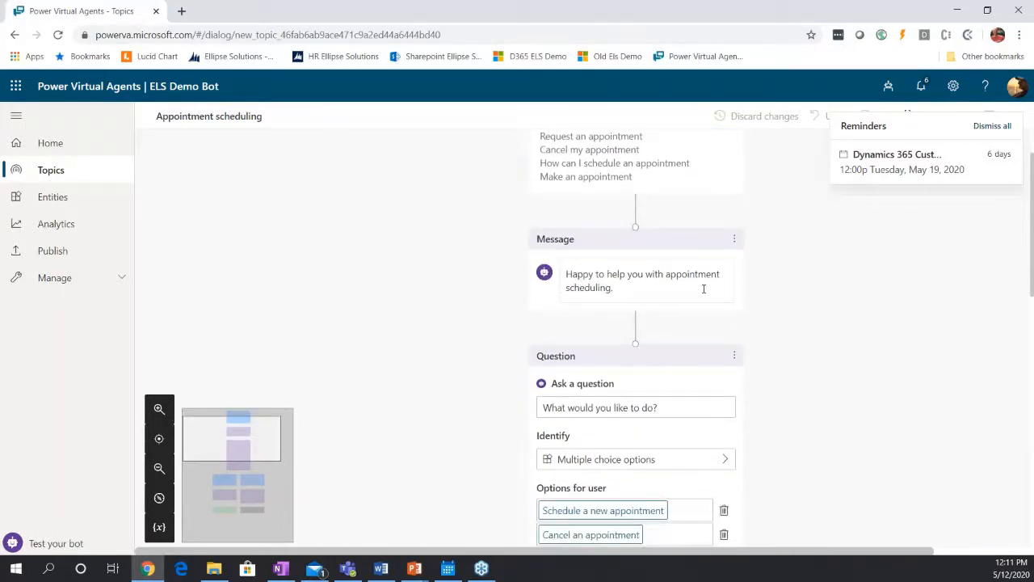
{"action": "scroll", "coordinate": [704, 288], "scroll_direction": "up", "scroll_amount": 3}
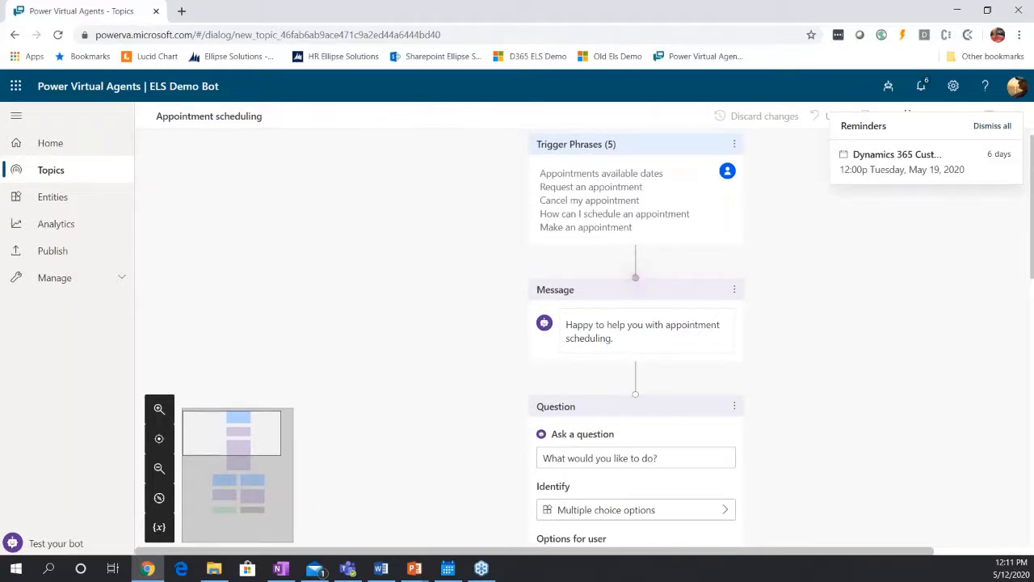
{"action": "left_click", "coordinate": [635, 264]}
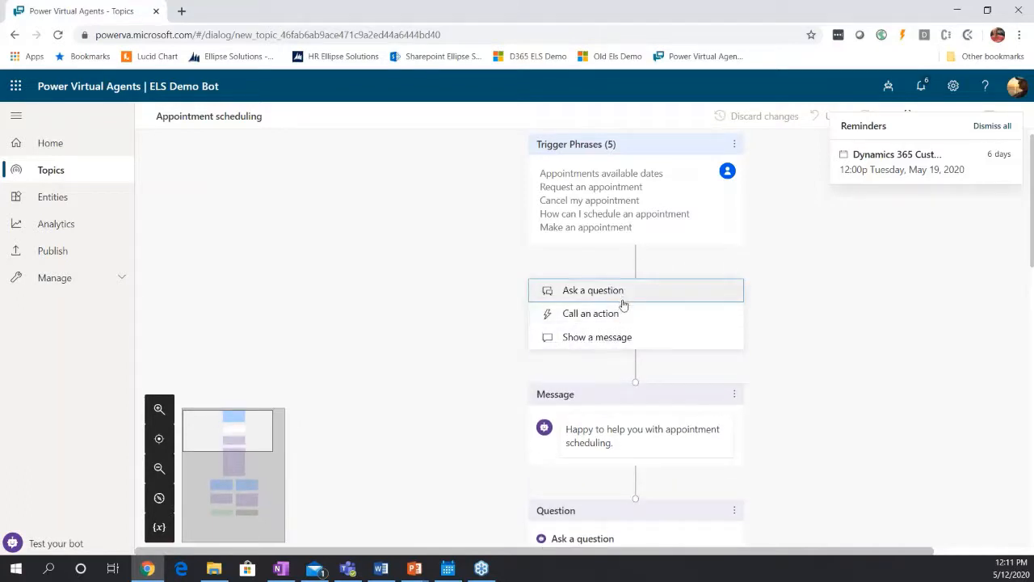
{"action": "left_click", "coordinate": [842, 357]}
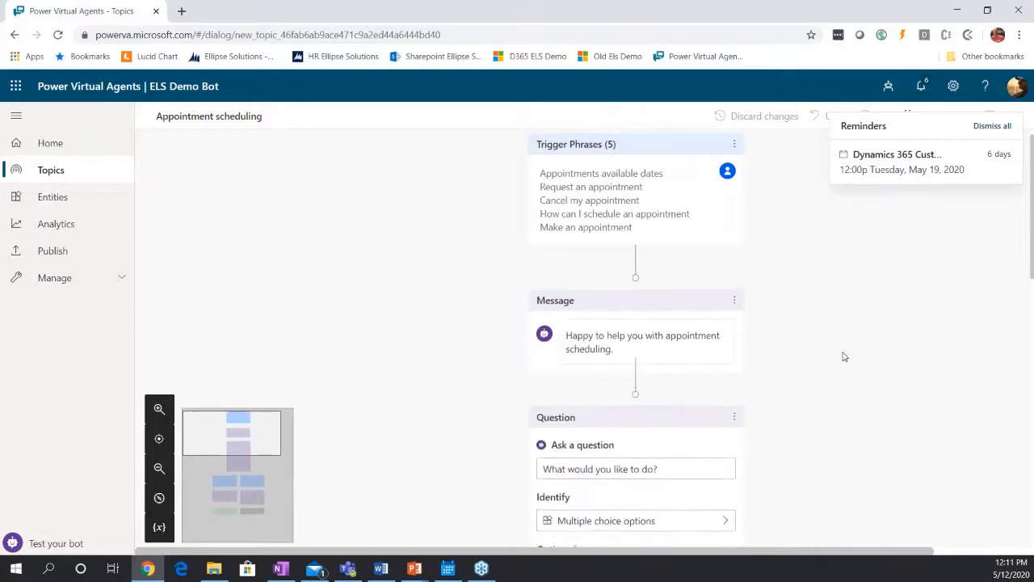
Examine the topic's conversation flow from the opening message and question through both condition branches to their messages and endings.
{"action": "scroll", "coordinate": [744, 386], "scroll_direction": "down", "scroll_amount": 1}
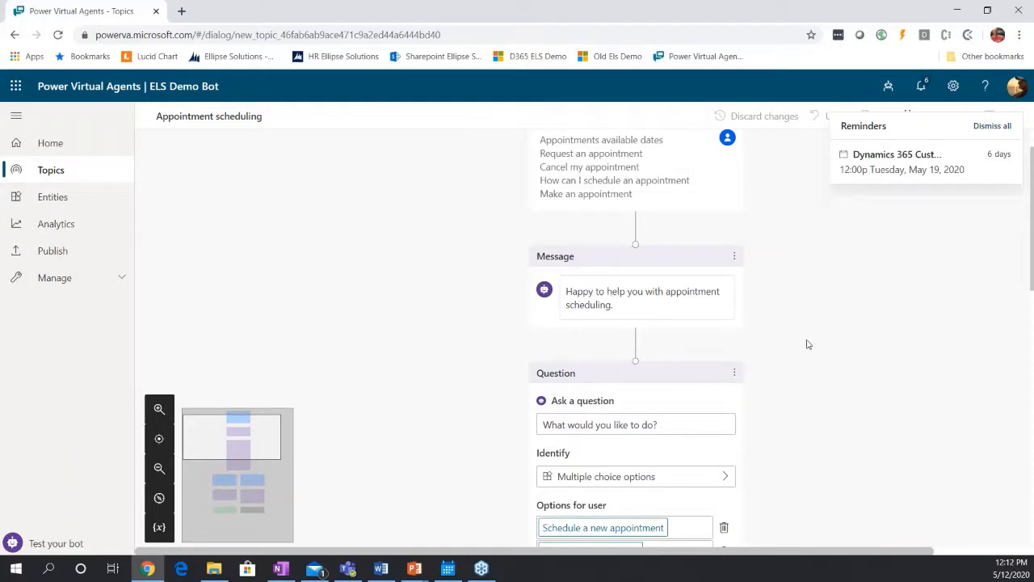
{"action": "scroll", "coordinate": [806, 344], "scroll_direction": "down", "scroll_amount": 3}
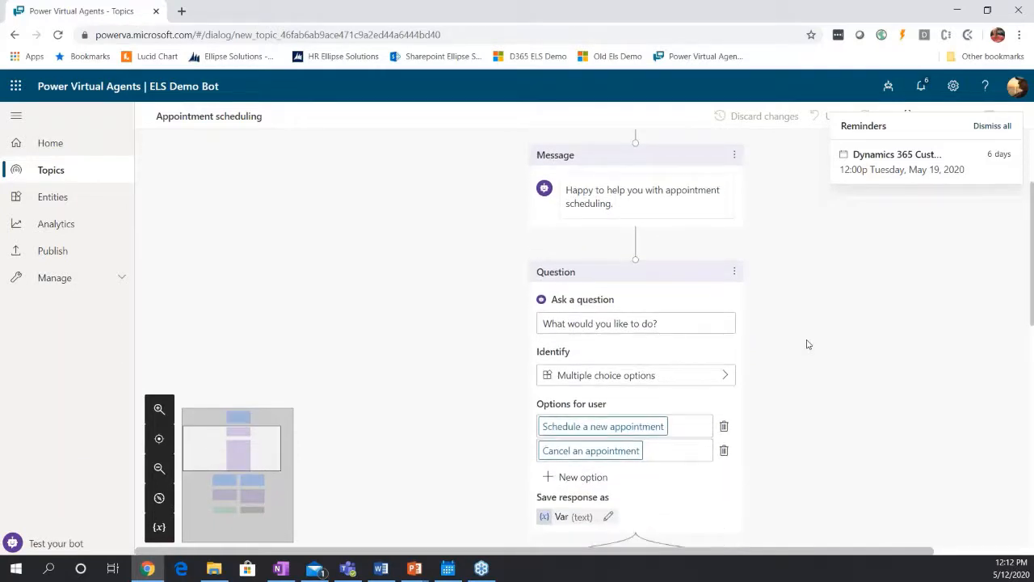
{"action": "scroll", "coordinate": [806, 344], "scroll_direction": "down", "scroll_amount": 3}
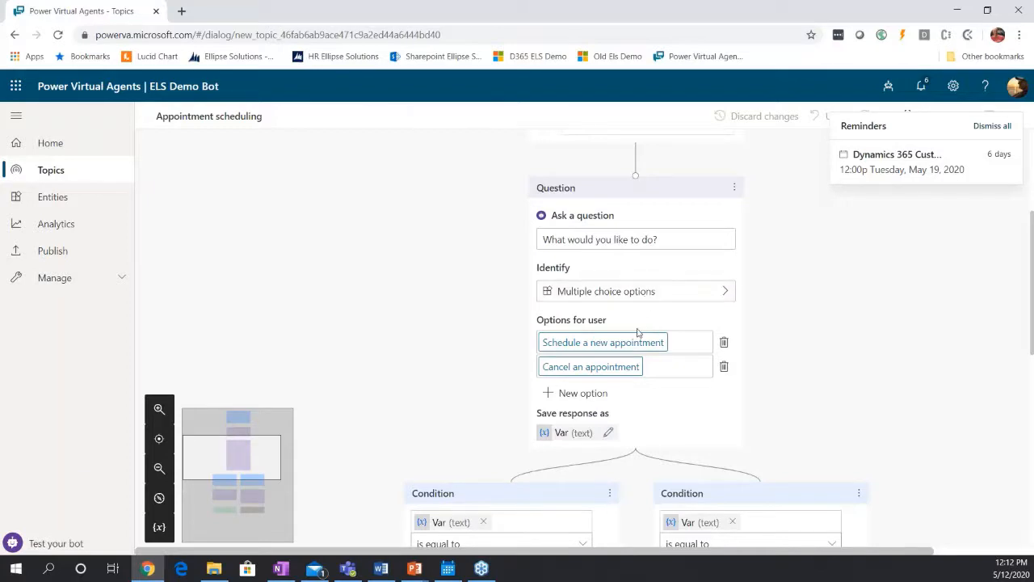
{"action": "scroll", "coordinate": [640, 332], "scroll_direction": "down", "scroll_amount": 2}
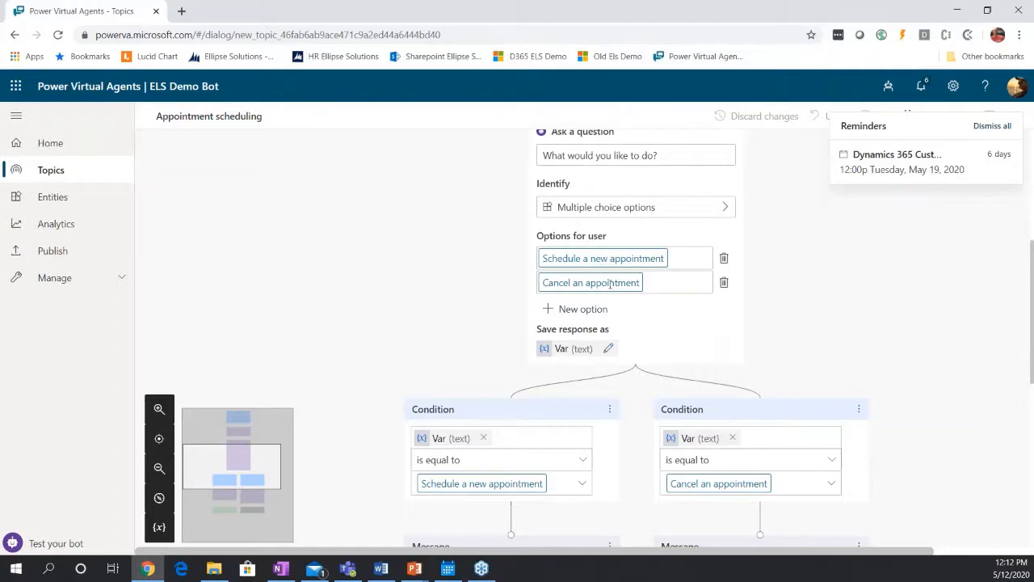
{"action": "scroll", "coordinate": [818, 375], "scroll_direction": "down", "scroll_amount": 1}
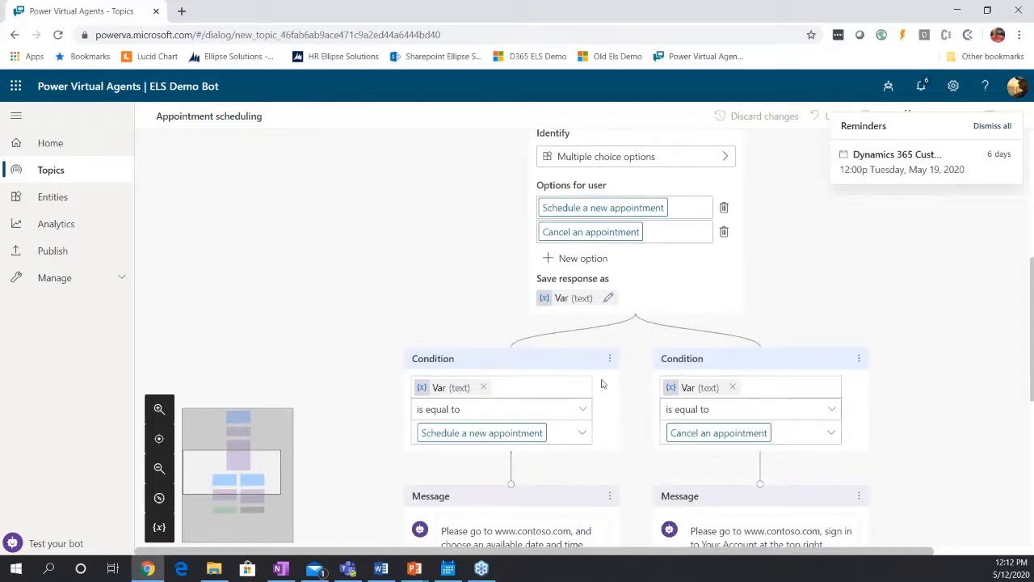
{"action": "scroll", "coordinate": [737, 389], "scroll_direction": "down", "scroll_amount": 2}
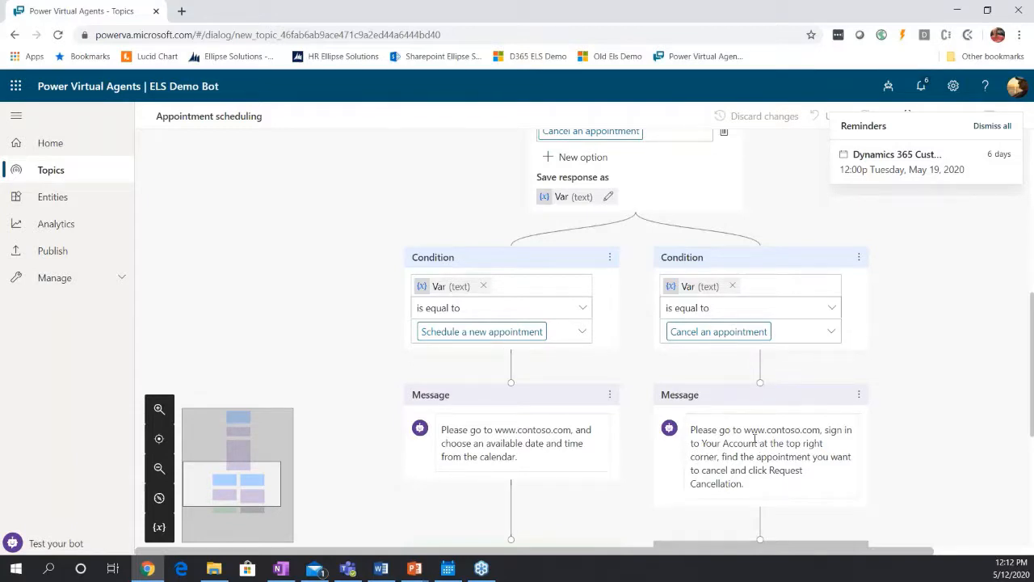
{"action": "scroll", "coordinate": [753, 439], "scroll_direction": "down", "scroll_amount": 1}
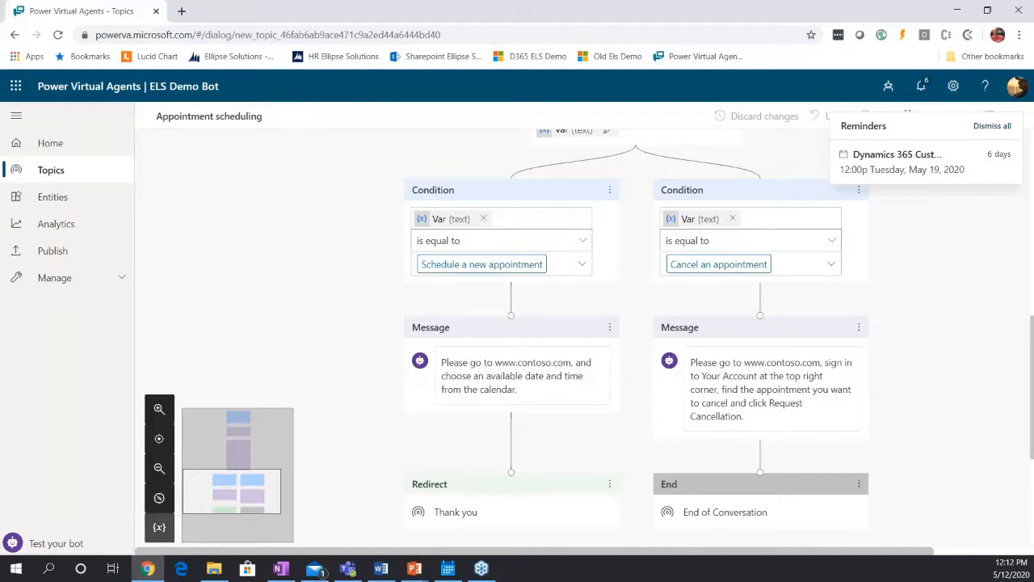
{"action": "scroll", "coordinate": [838, 404], "scroll_direction": "up", "scroll_amount": 2}
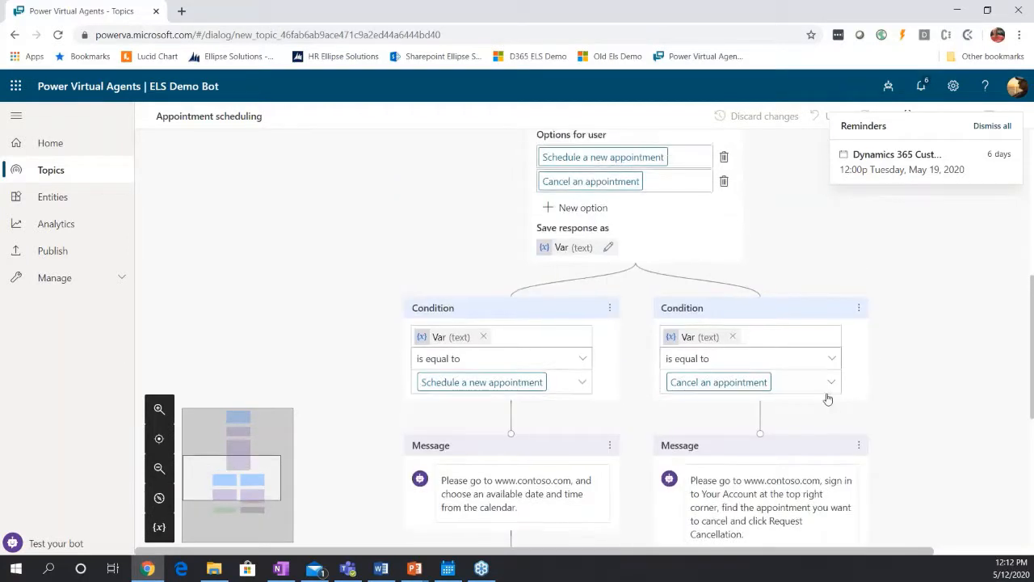
{"action": "scroll", "coordinate": [824, 396], "scroll_direction": "down", "scroll_amount": 3}
{"action": "scroll", "coordinate": [695, 376], "scroll_direction": "up", "scroll_amount": 2}
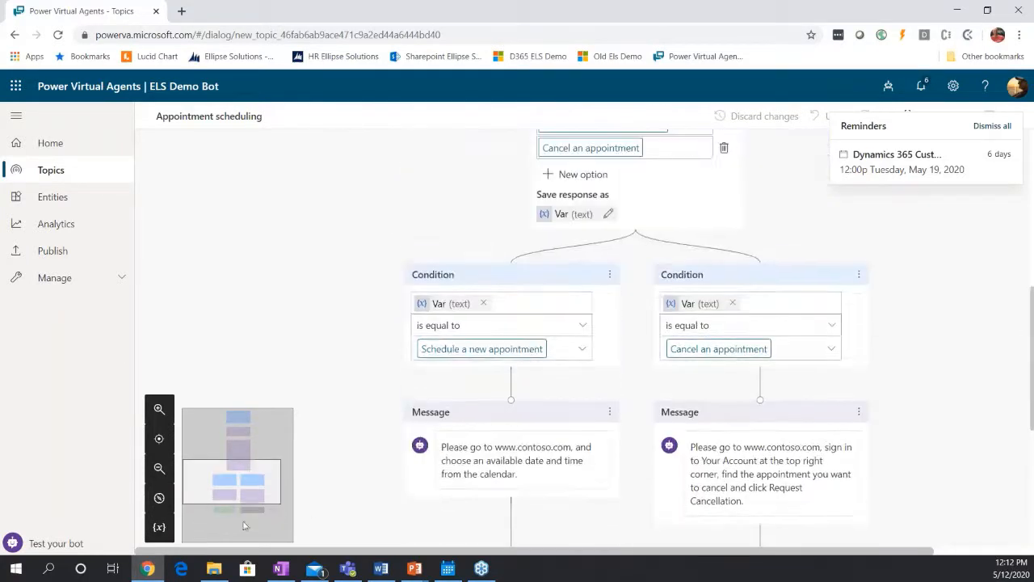
Open the test chat beside the Appointment scheduling canvas and hide the canvas minimap.
{"action": "left_click", "coordinate": [72, 546]}
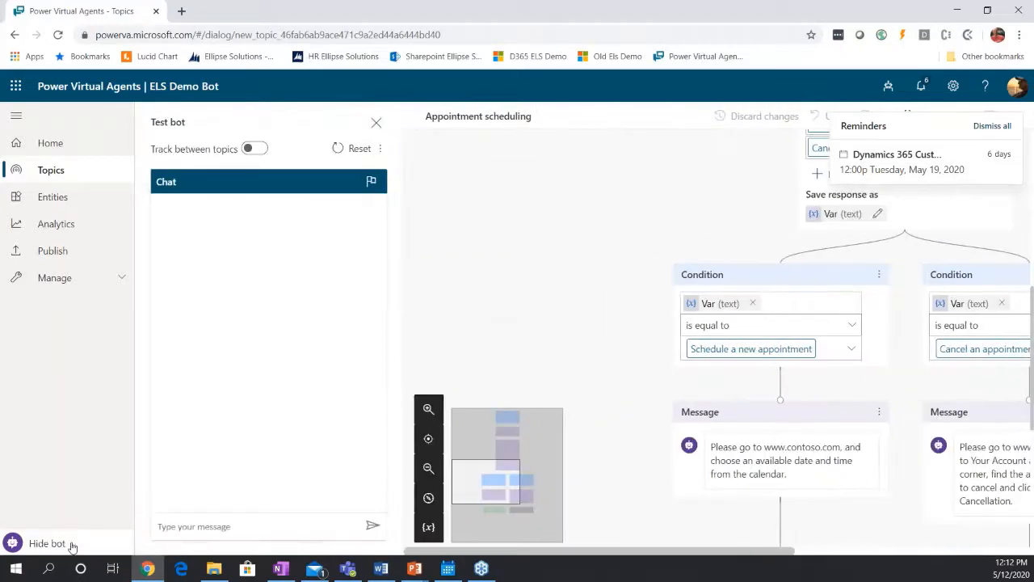
{"action": "scroll", "coordinate": [623, 441], "scroll_direction": "up", "scroll_amount": 5}
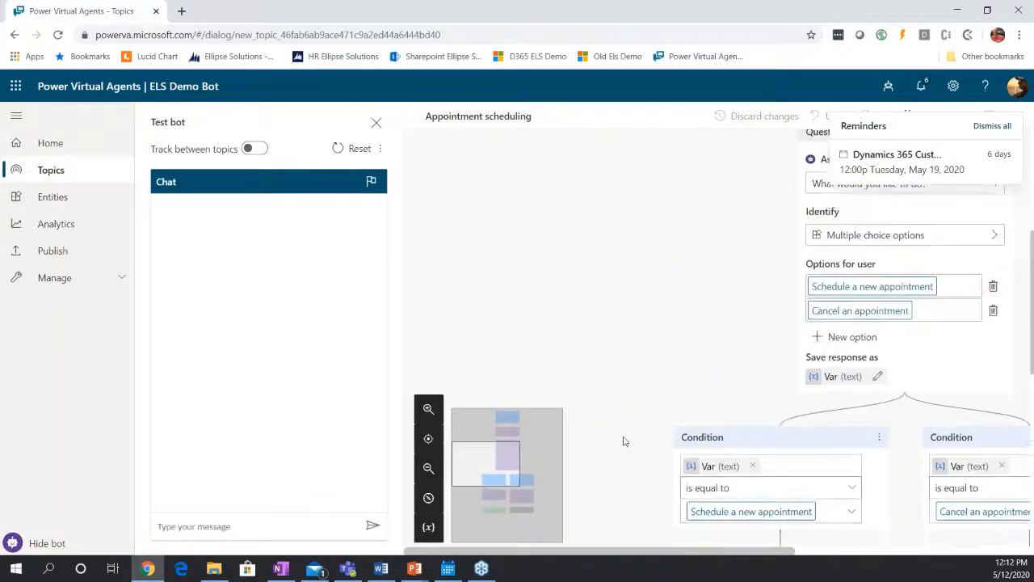
{"action": "left_click", "coordinate": [429, 498]}
{"action": "scroll", "coordinate": [566, 429], "scroll_direction": "up", "scroll_amount": 1}
{"action": "scroll", "coordinate": [570, 432], "scroll_direction": "down", "scroll_amount": 1}
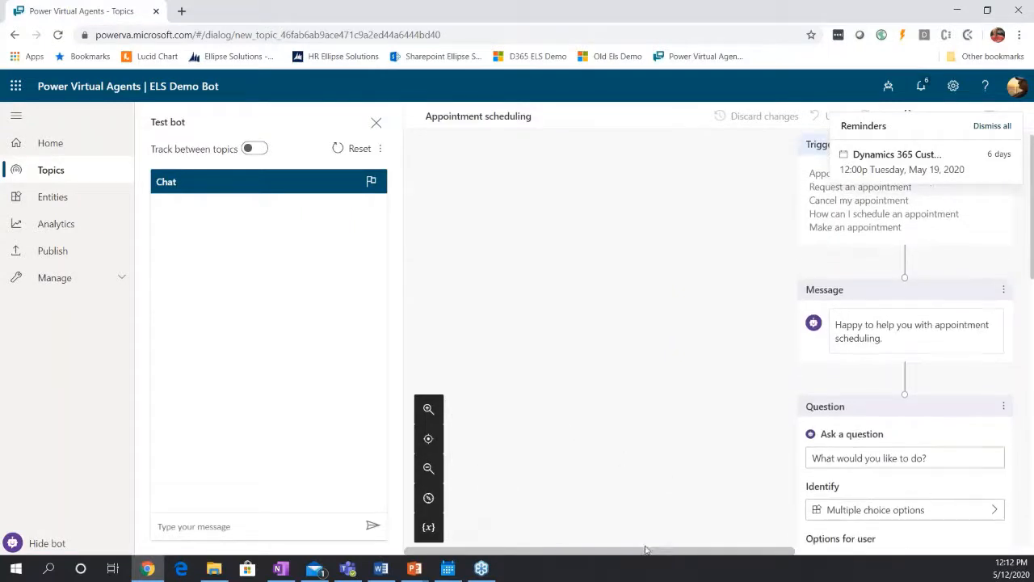
Bring the trigger phrases into view beside the test chat and dismiss the Dynamics 365 event reminder covering the canvas.
{"action": "left_click_drag", "start_coordinate": [645, 551], "coordinate": [670, 554]}
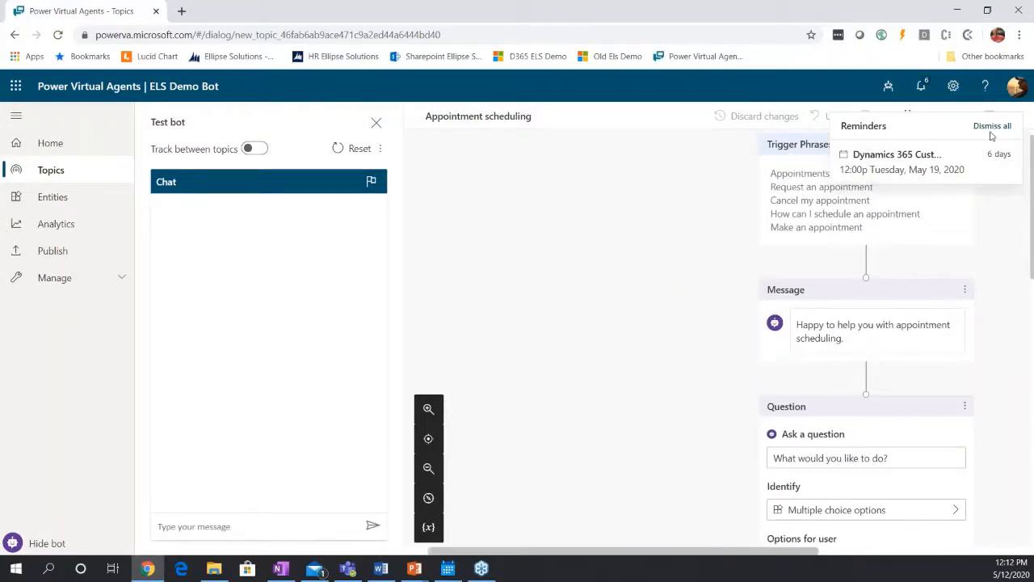
{"action": "left_click", "coordinate": [1008, 154]}
{"action": "scroll", "coordinate": [818, 289], "scroll_direction": "up", "scroll_amount": 1}
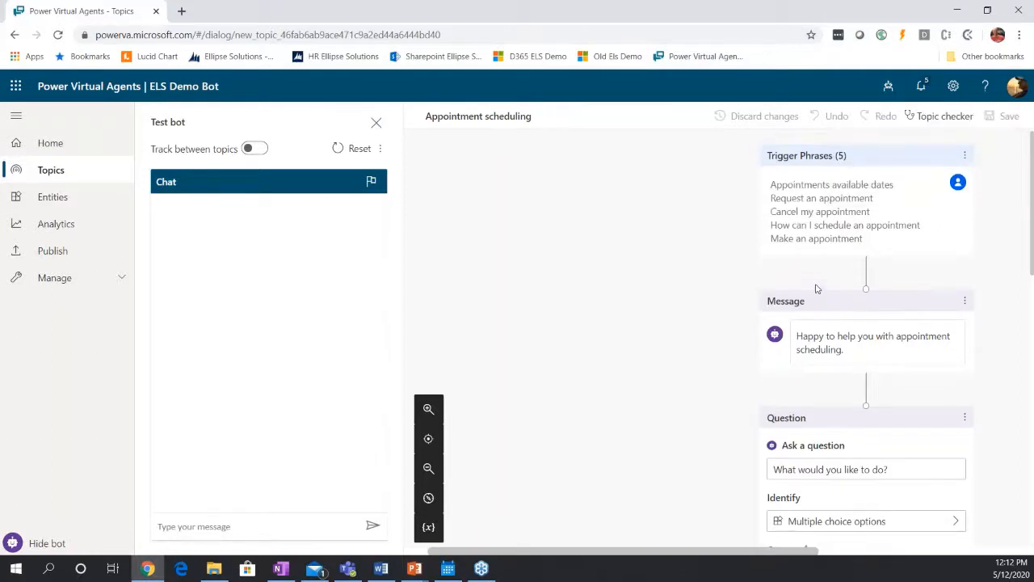
Send the trigger phrase "Request an appointment" to the bot in the test chat.
{"action": "left_click", "coordinate": [225, 527]}
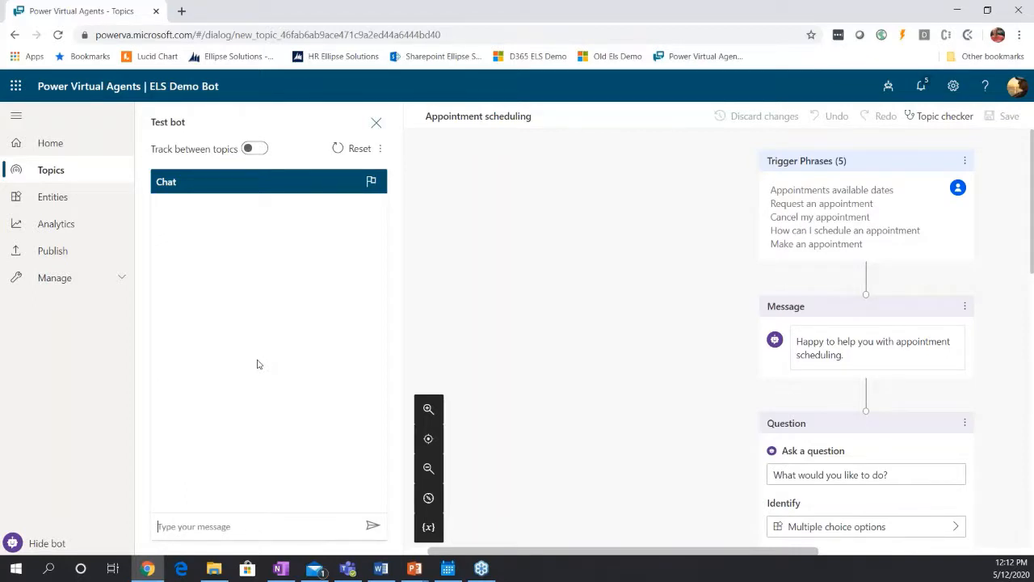
{"action": "type", "text": "Request an appointment"}
{"action": "key", "text": "Return"}
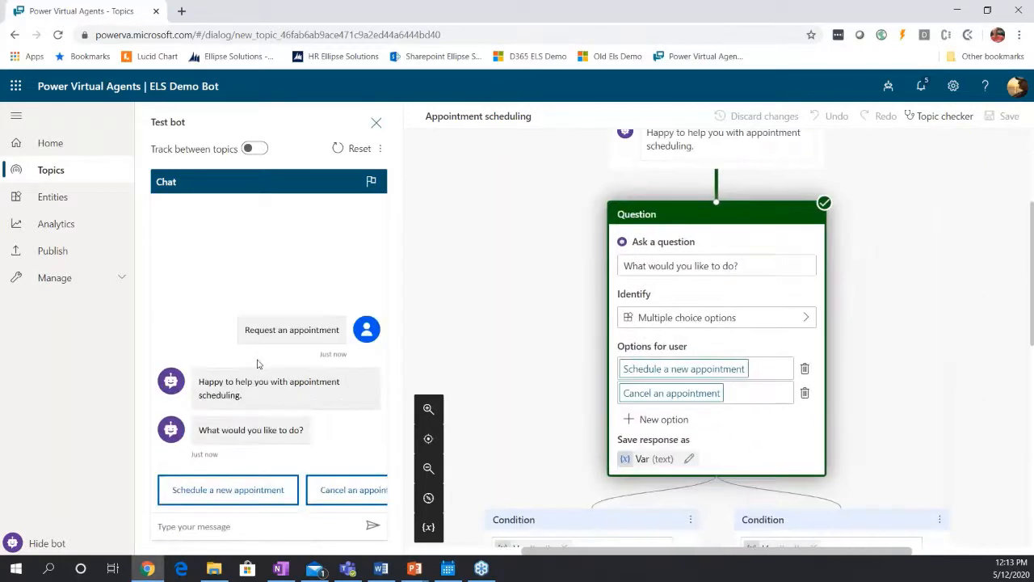
Follow the highlighted path from the trigger phrases to the question node, and answer the bot with "Schedule a new appointment".
{"action": "scroll", "coordinate": [954, 336], "scroll_direction": "up", "scroll_amount": 3}
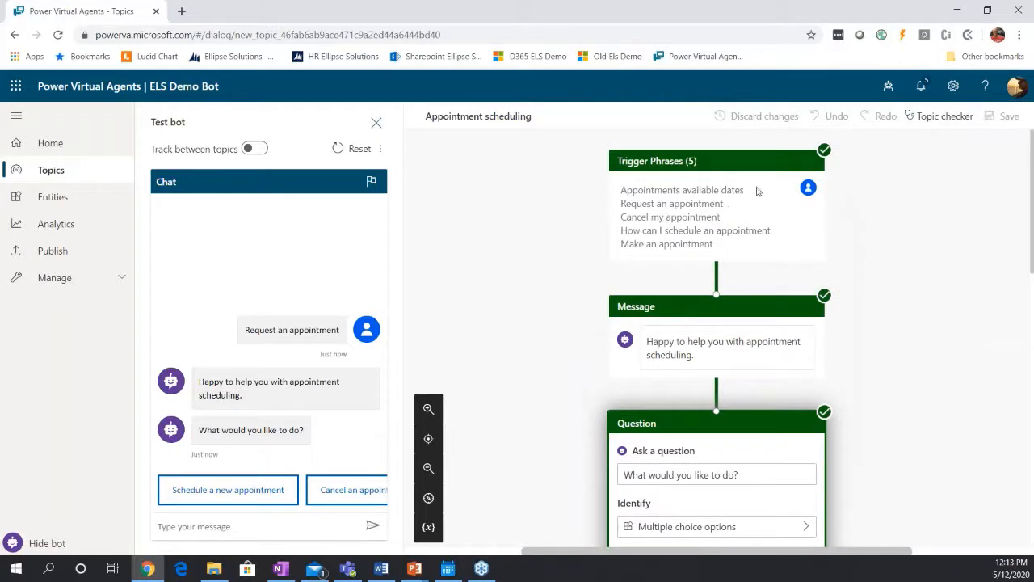
{"action": "scroll", "coordinate": [713, 377], "scroll_direction": "down", "scroll_amount": 3}
{"action": "scroll", "coordinate": [699, 244], "scroll_direction": "up", "scroll_amount": 1}
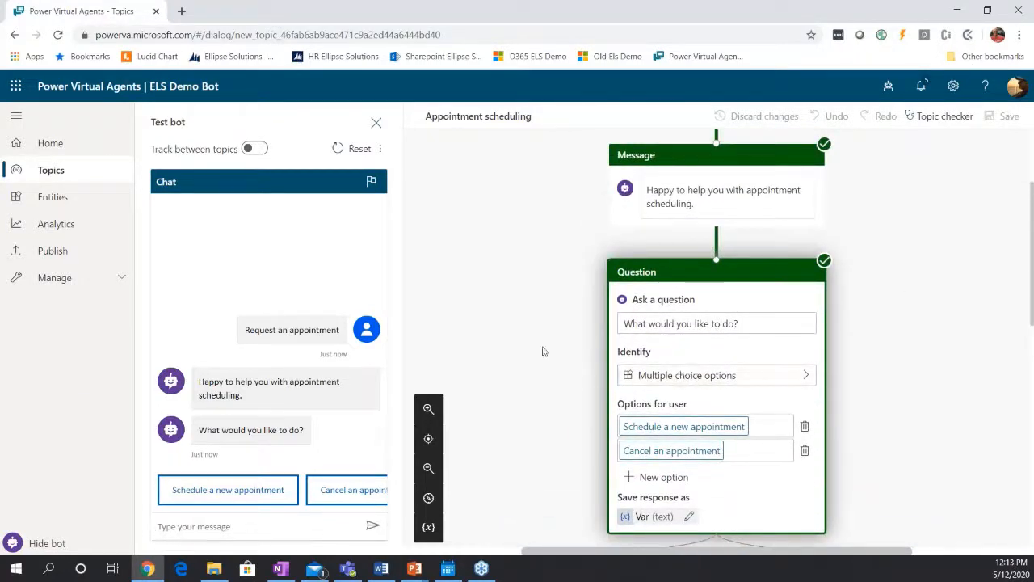
{"action": "scroll", "coordinate": [543, 351], "scroll_direction": "down", "scroll_amount": 1}
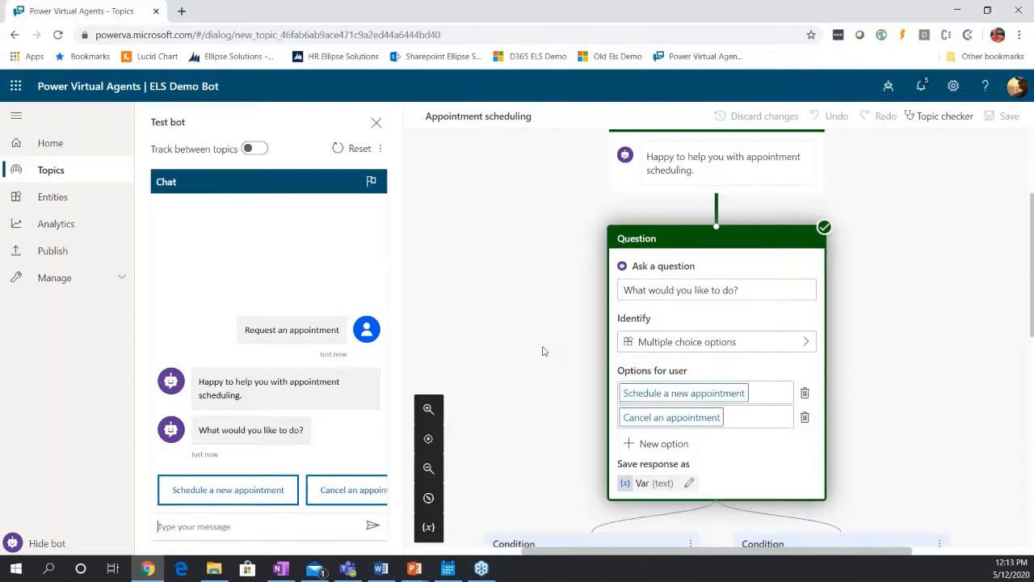
{"action": "scroll", "coordinate": [543, 351], "scroll_direction": "down", "scroll_amount": 1}
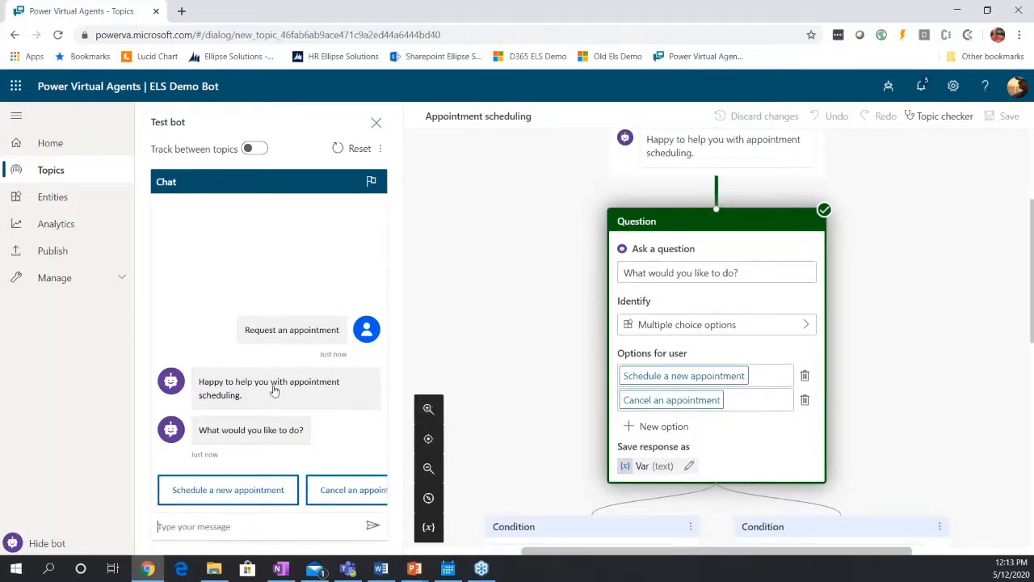
{"action": "left_click", "coordinate": [248, 497]}
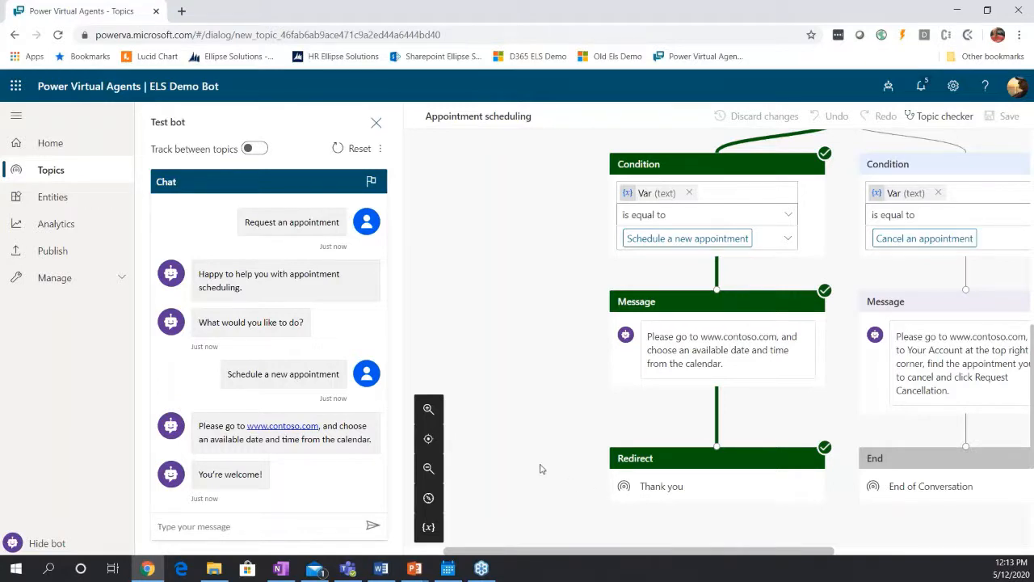
Reset the test conversation and hide the test chat to return to the full conversation flow.
{"action": "left_click", "coordinate": [357, 149]}
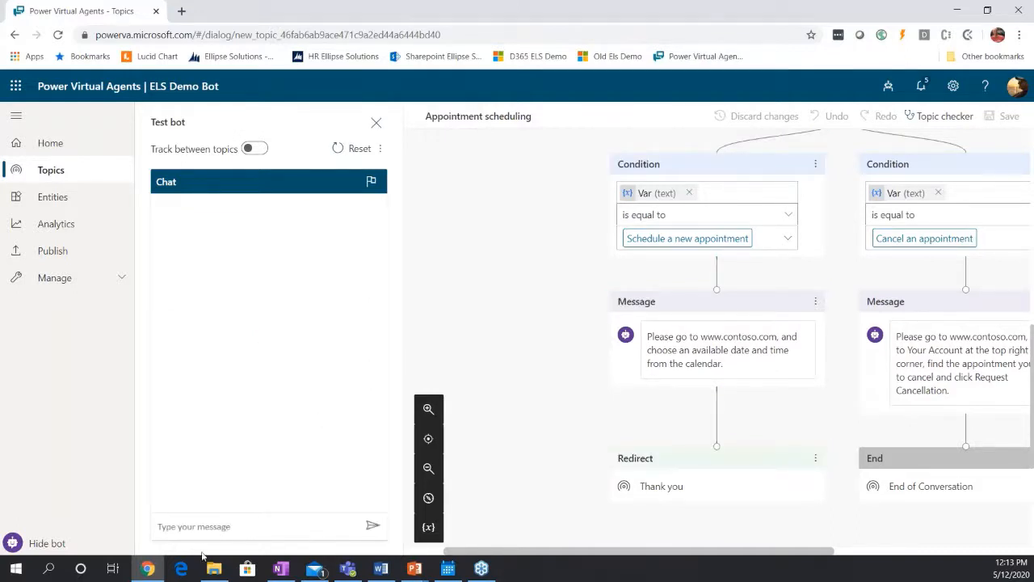
{"action": "left_click", "coordinate": [55, 545]}
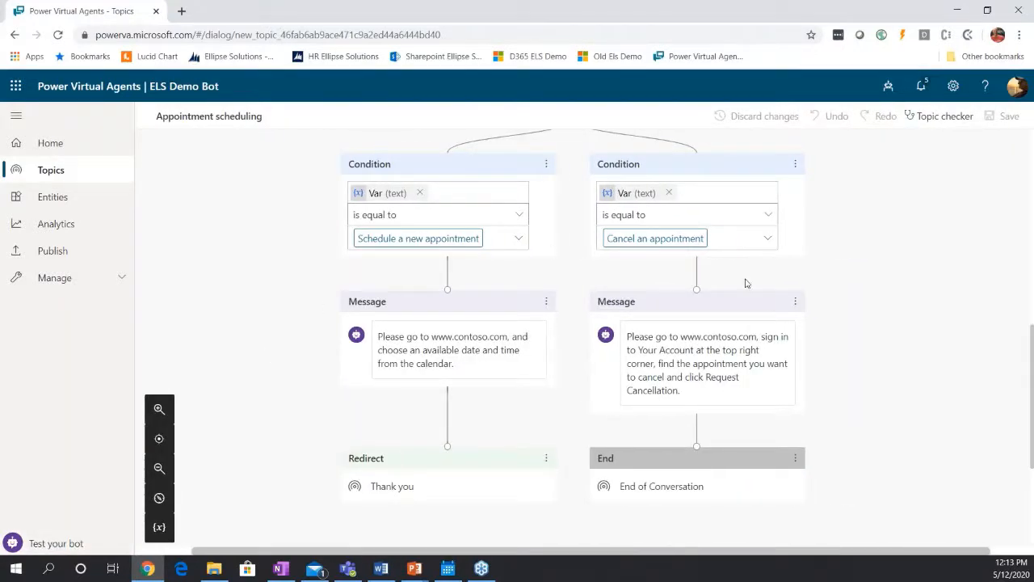
{"action": "scroll", "coordinate": [646, 306], "scroll_direction": "up", "scroll_amount": 2}
{"action": "scroll", "coordinate": [647, 308], "scroll_direction": "up", "scroll_amount": 1}
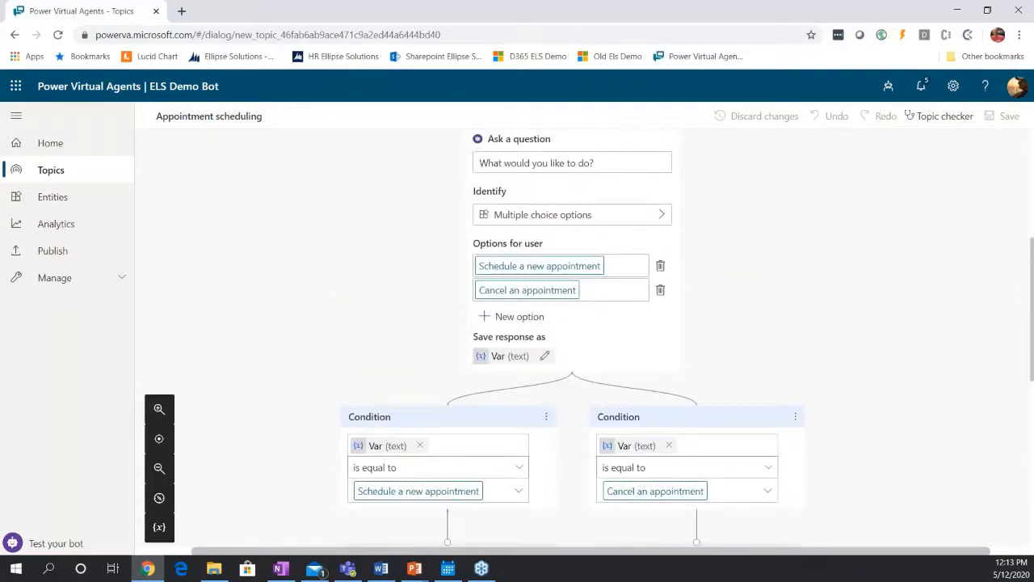
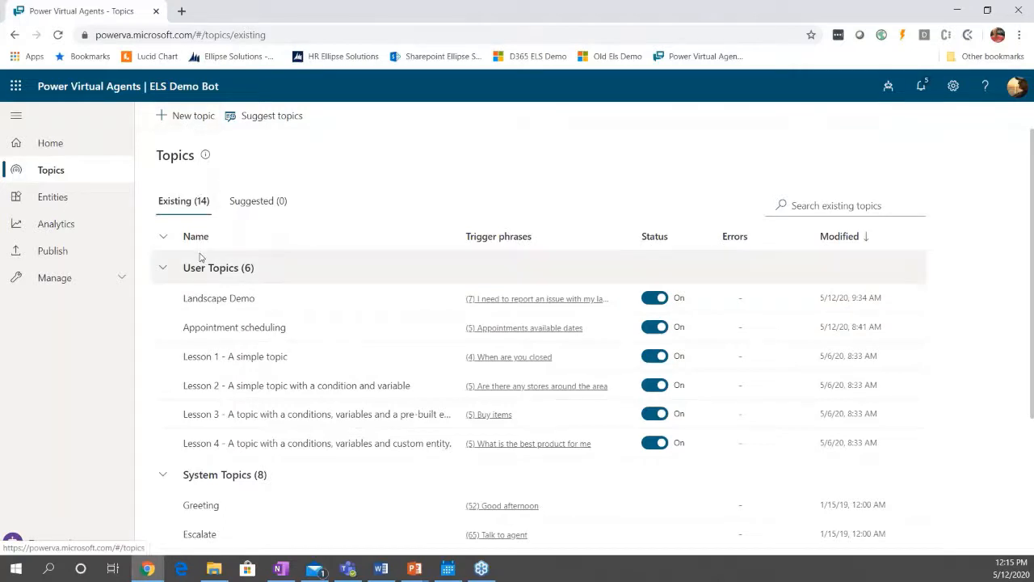
Open the Landscape Demo topic and review its description and trigger phrases.
{"action": "left_click", "coordinate": [180, 120]}
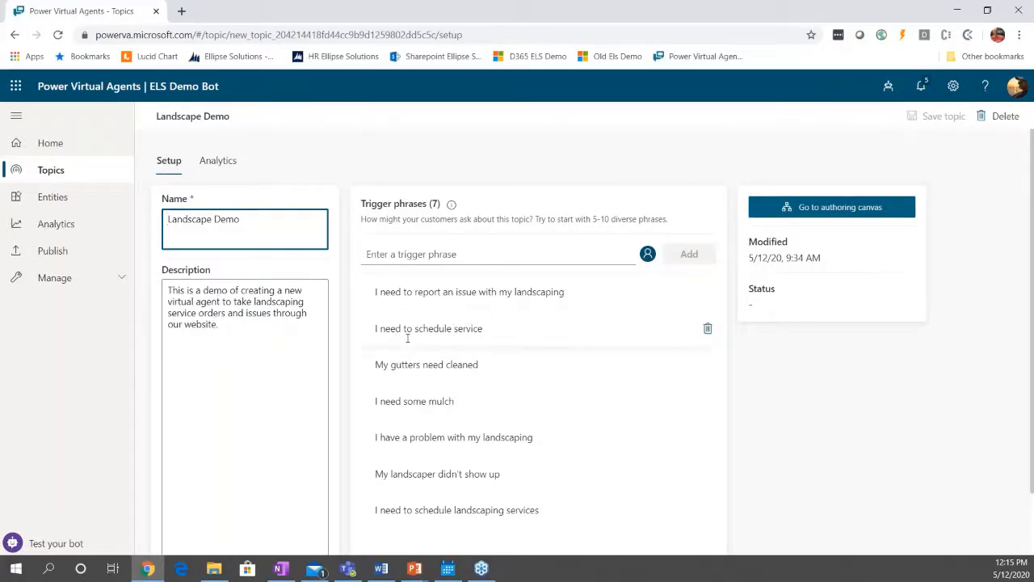
{"action": "scroll", "coordinate": [406, 338], "scroll_direction": "down", "scroll_amount": 2}
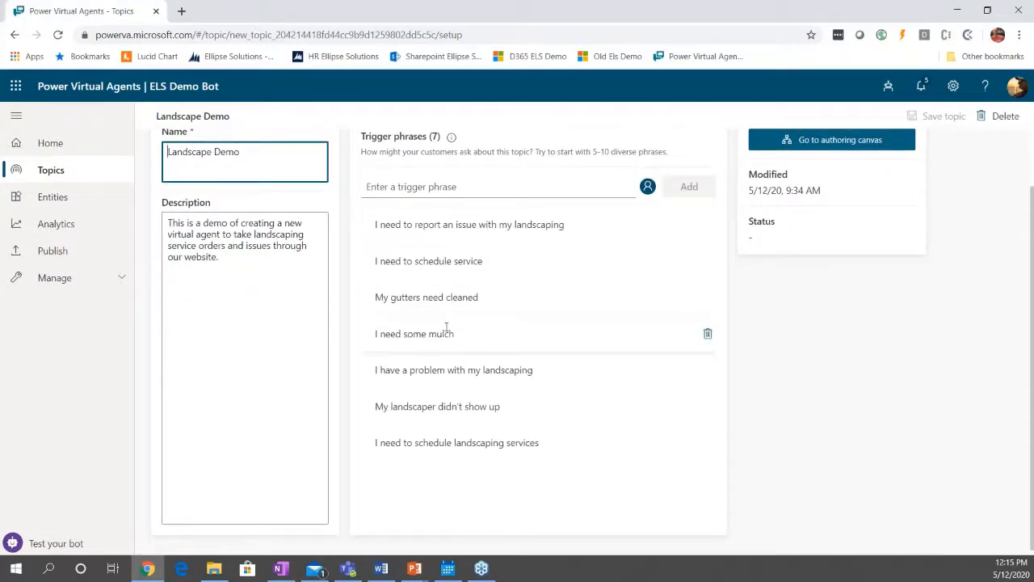
{"action": "scroll", "coordinate": [444, 332], "scroll_direction": "up", "scroll_amount": 2}
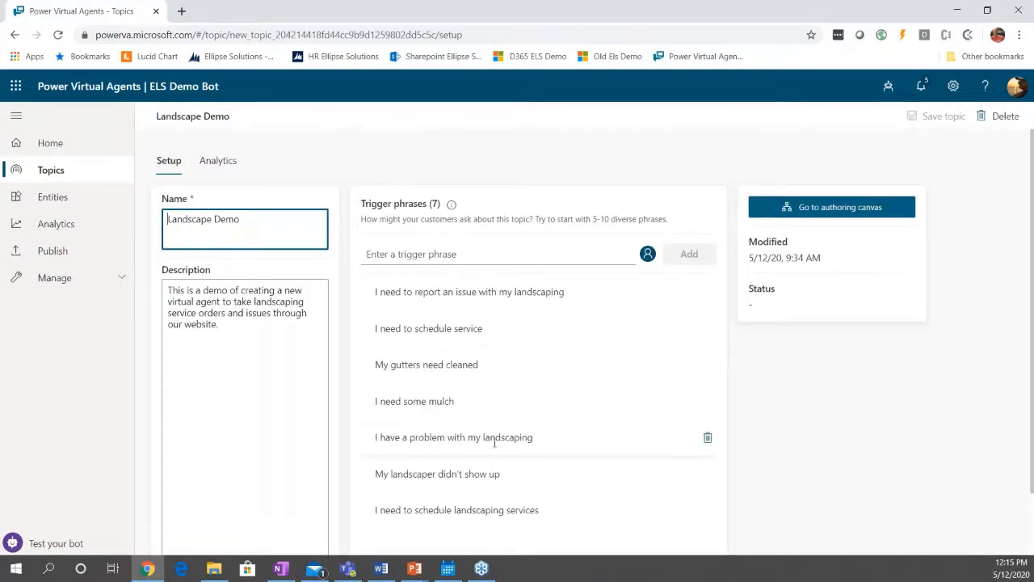
{"action": "scroll", "coordinate": [494, 438], "scroll_direction": "down", "scroll_amount": 1}
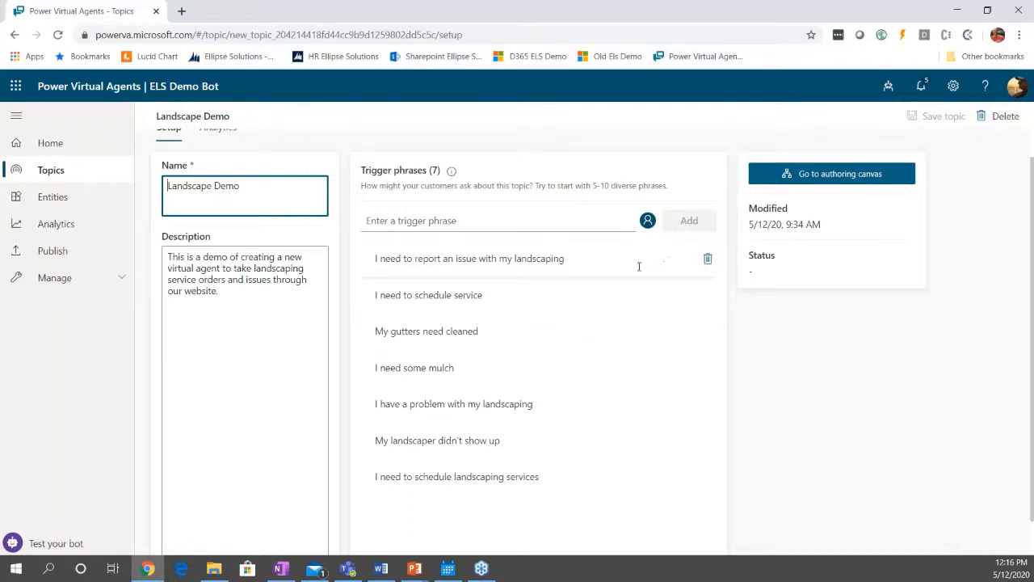
Open the Landscape Demo topic's authoring canvas and examine the flow from the trigger phrases to the greeting message.
{"action": "left_click", "coordinate": [792, 175]}
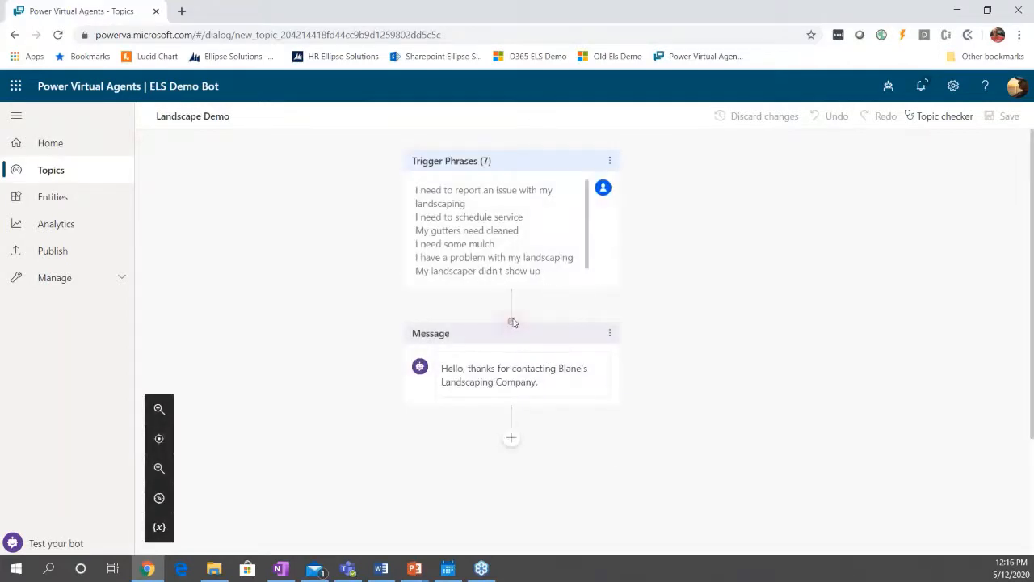
{"action": "mouse_move", "coordinate": [512, 313]}
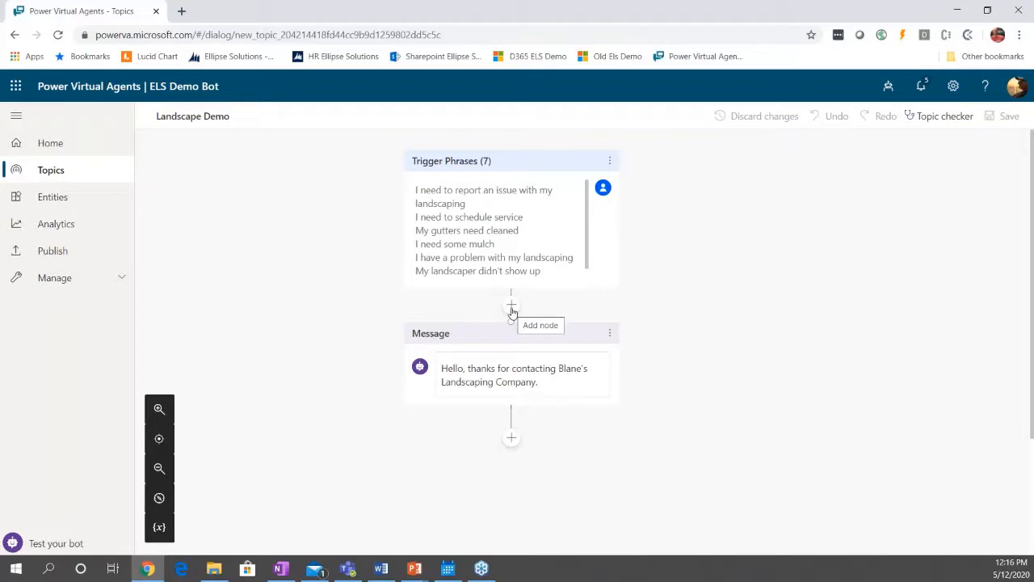
{"action": "scroll", "coordinate": [512, 313], "scroll_direction": "down", "scroll_amount": 1}
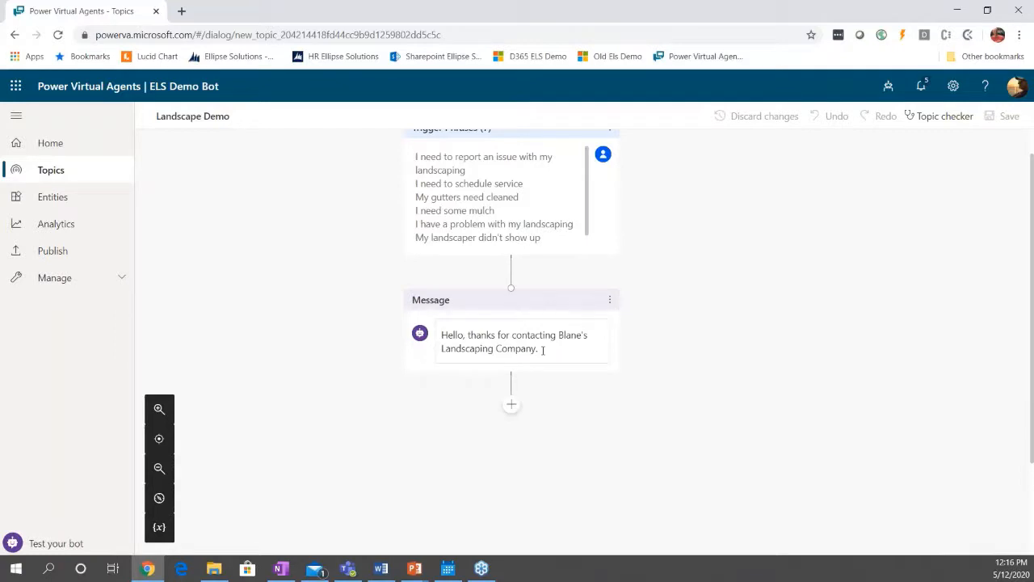
{"action": "scroll", "coordinate": [542, 349], "scroll_direction": "down", "scroll_amount": 1}
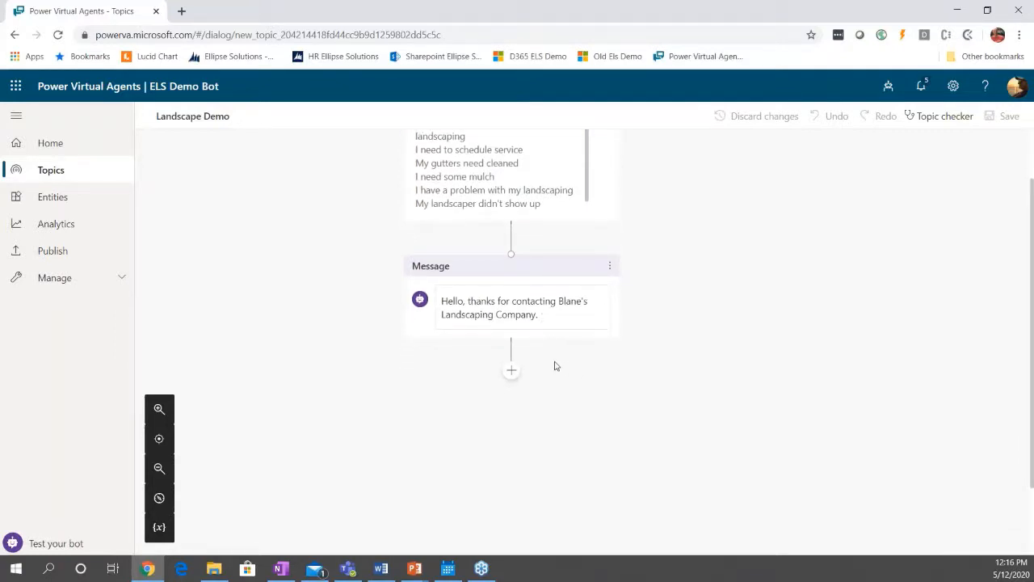
Add a question node below the greeting message that asks "What do you need to do today?".
{"action": "left_click", "coordinate": [512, 373]}
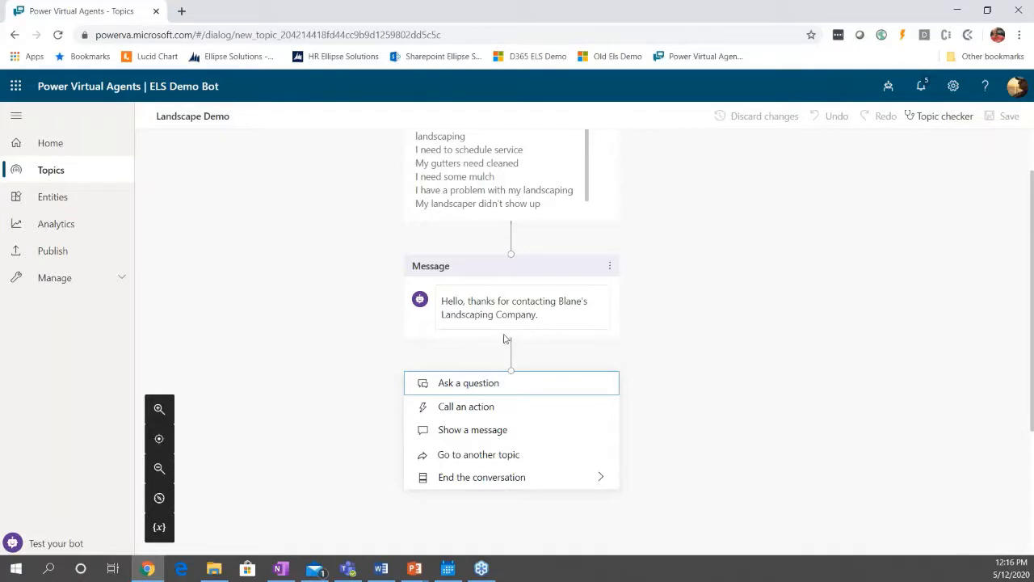
{"action": "left_click", "coordinate": [492, 385]}
{"action": "scroll", "coordinate": [642, 387], "scroll_direction": "down", "scroll_amount": 1}
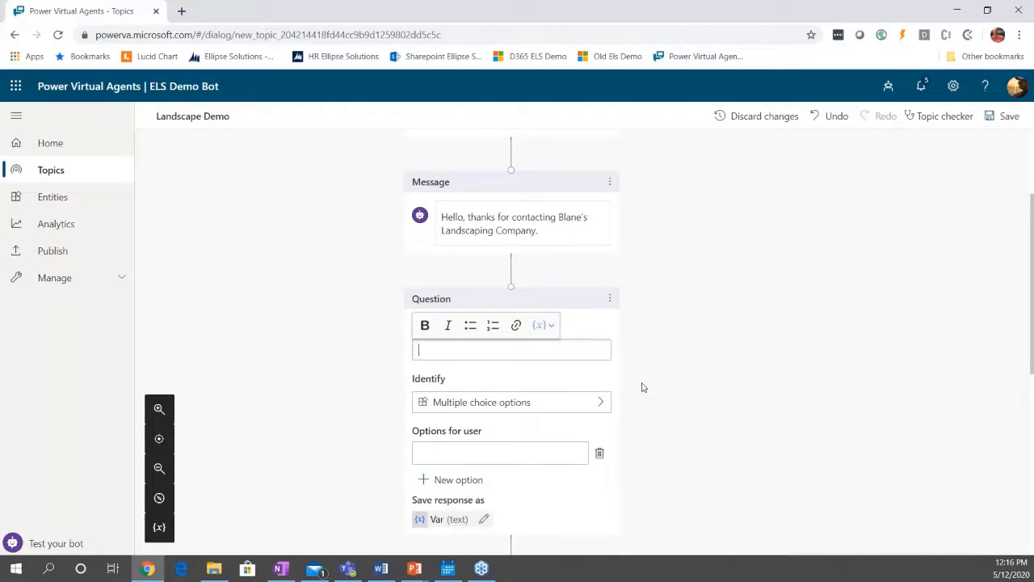
{"action": "type", "text": "What "}
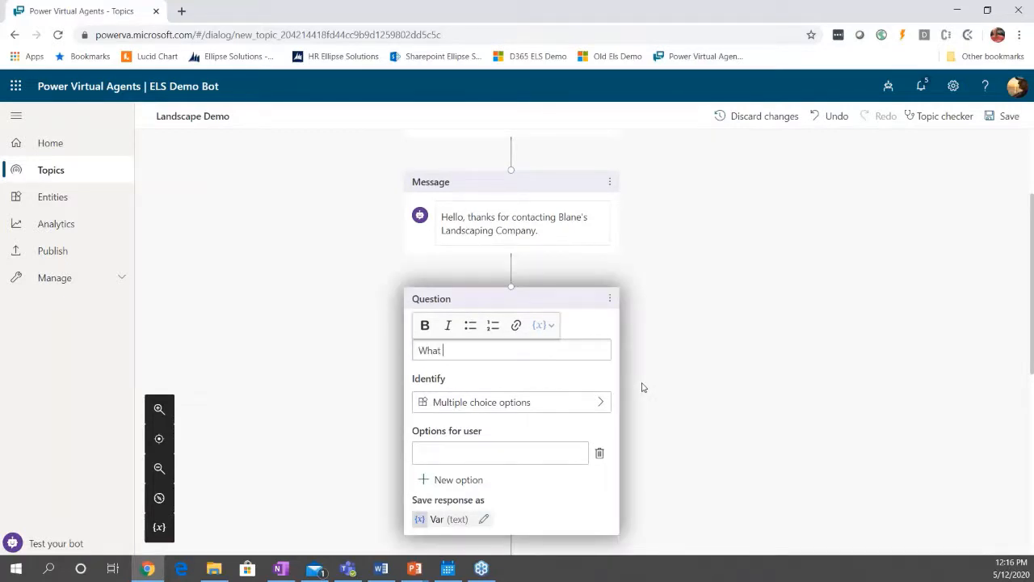
{"action": "type", "text": "do you need to do today?"}
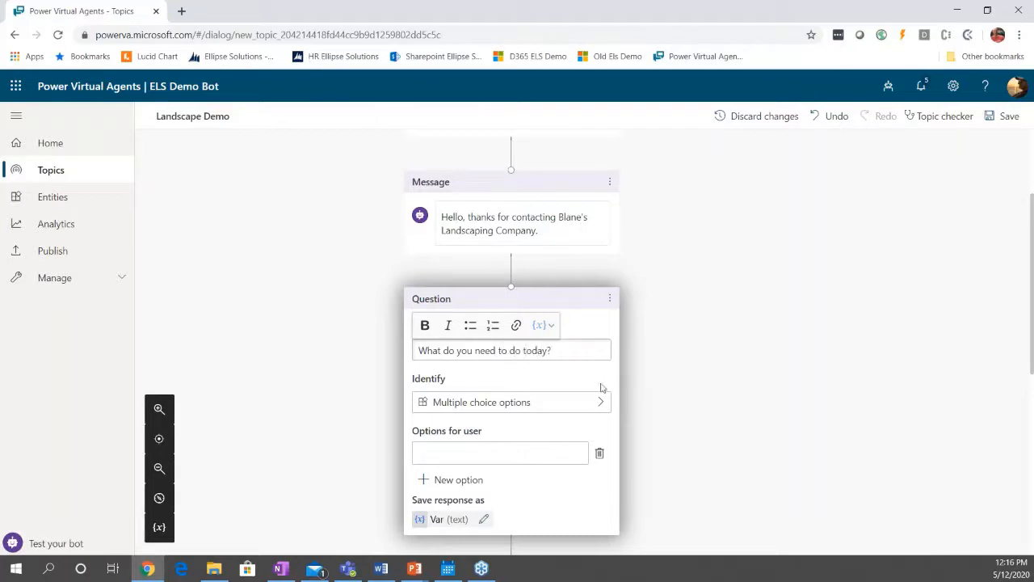
Give the question two multiple choice options for the user: "Schedule Service" and "Report an Issue".
{"action": "scroll", "coordinate": [686, 404], "scroll_direction": "down", "scroll_amount": 1}
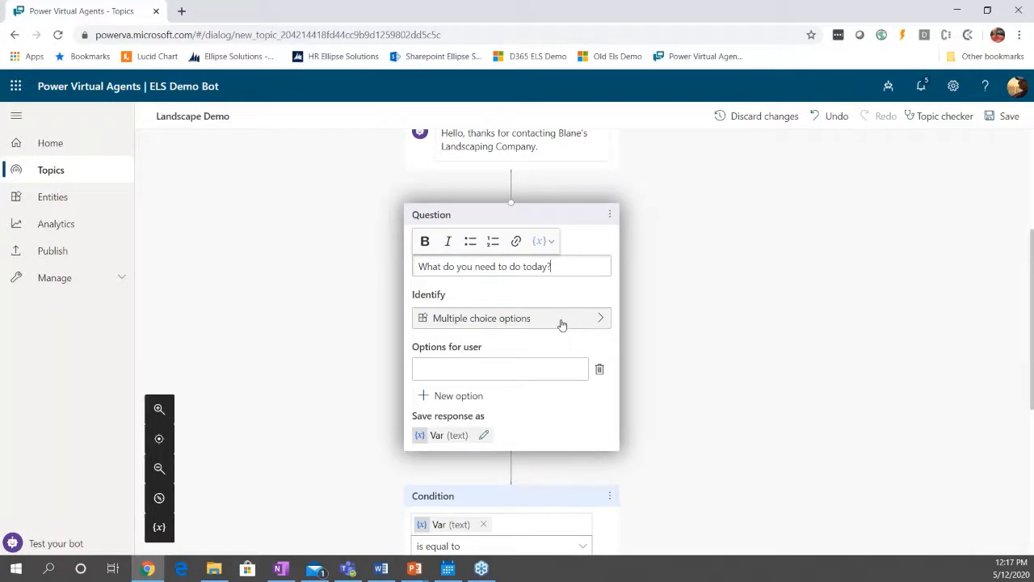
{"action": "left_click", "coordinate": [455, 369]}
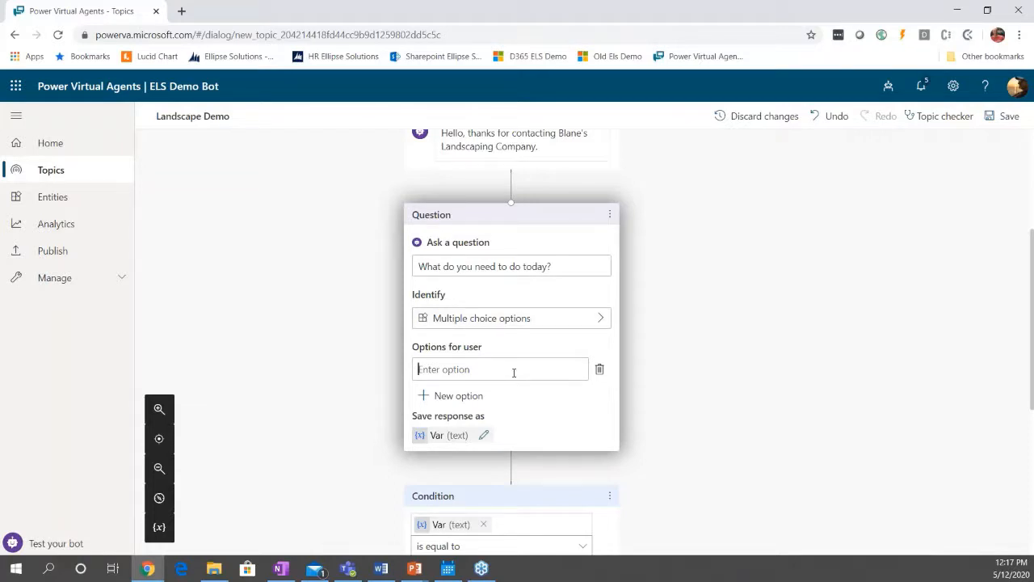
{"action": "type", "text": "Schedule Service"}
{"action": "left_click", "coordinate": [464, 397]}
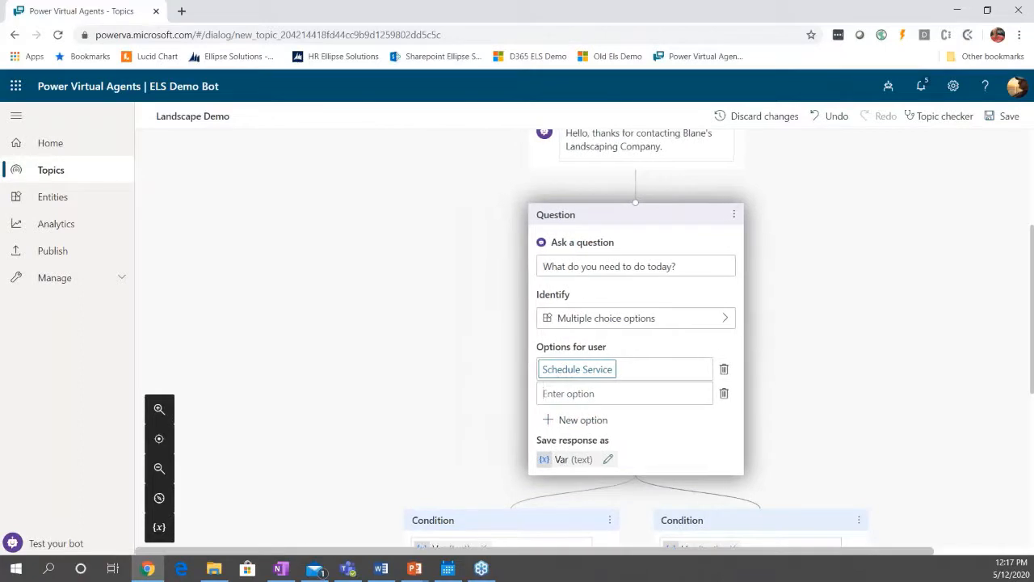
{"action": "type", "text": "Report an Issue"}
{"action": "left_click", "coordinate": [874, 330]}
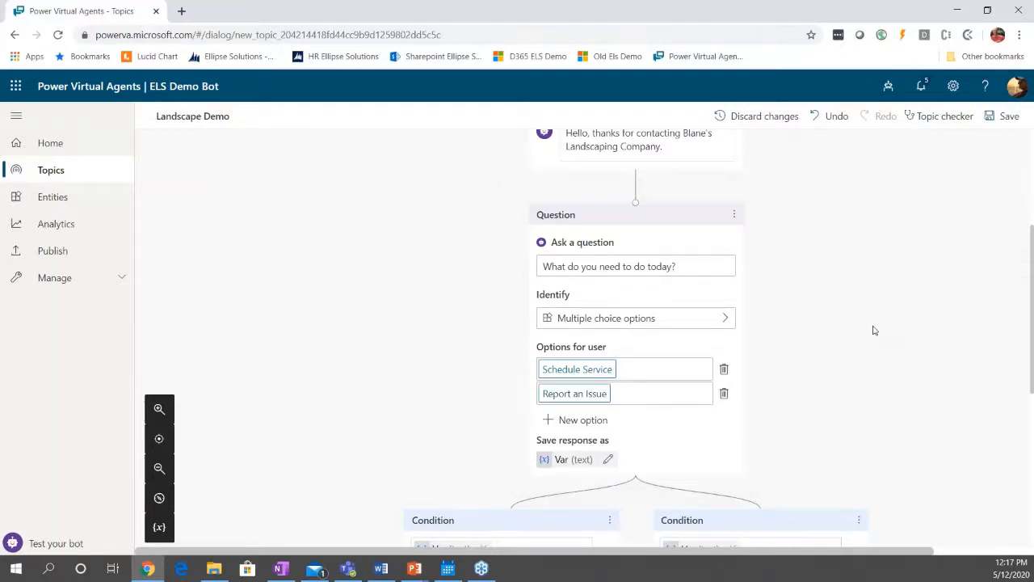
Open the variable that stores the question's response for renaming and select its existing name.
{"action": "scroll", "coordinate": [868, 346], "scroll_direction": "down", "scroll_amount": 3}
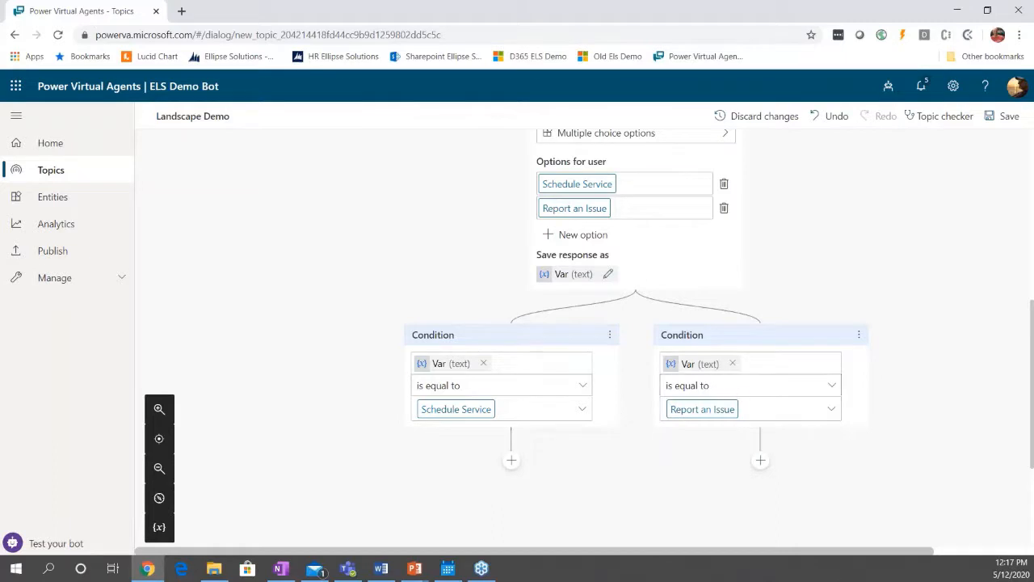
{"action": "scroll", "coordinate": [619, 219], "scroll_direction": "up", "scroll_amount": 2}
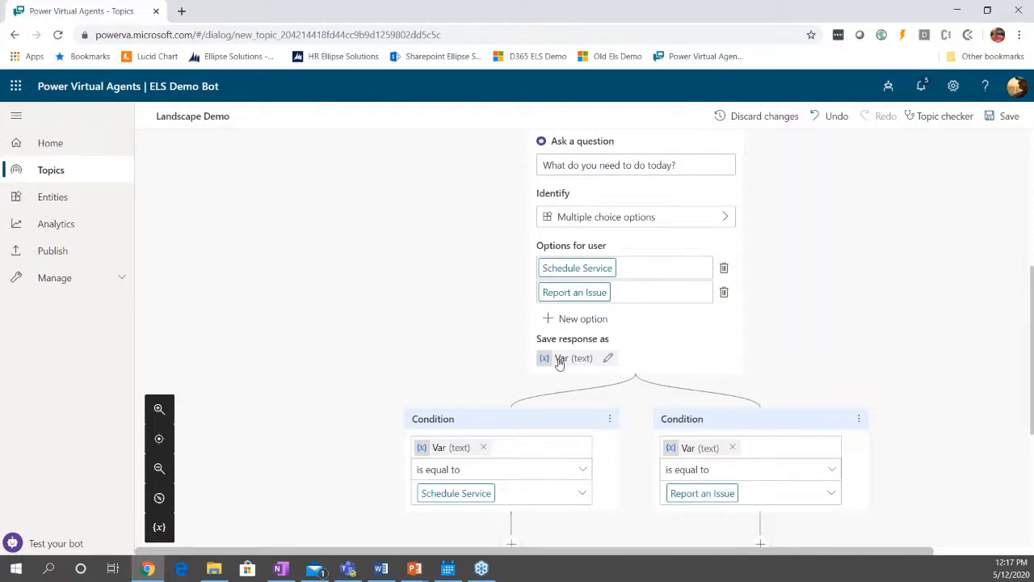
{"action": "left_click", "coordinate": [559, 361]}
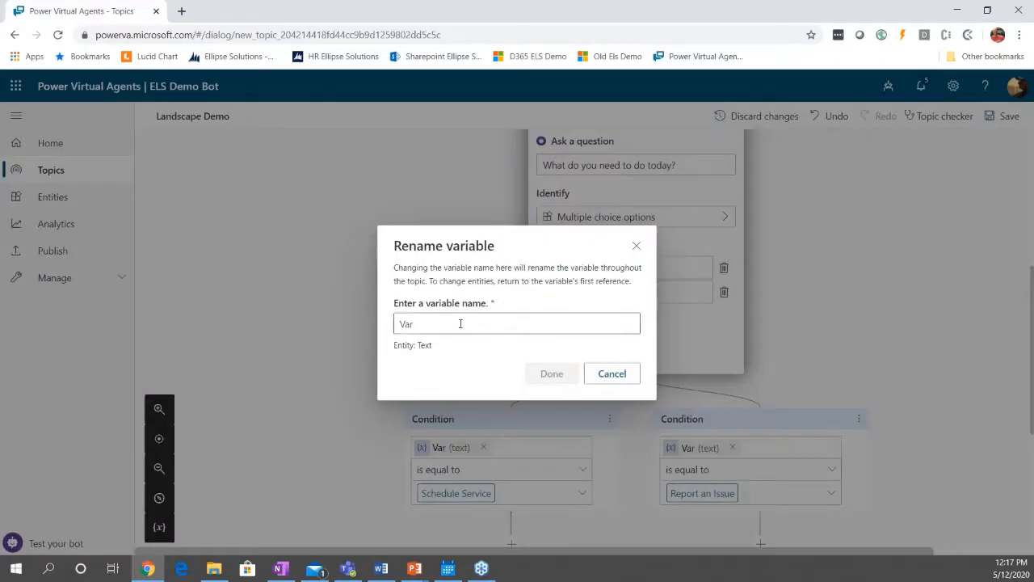
{"action": "left_click_drag", "start_coordinate": [436, 323], "coordinate": [364, 332]}
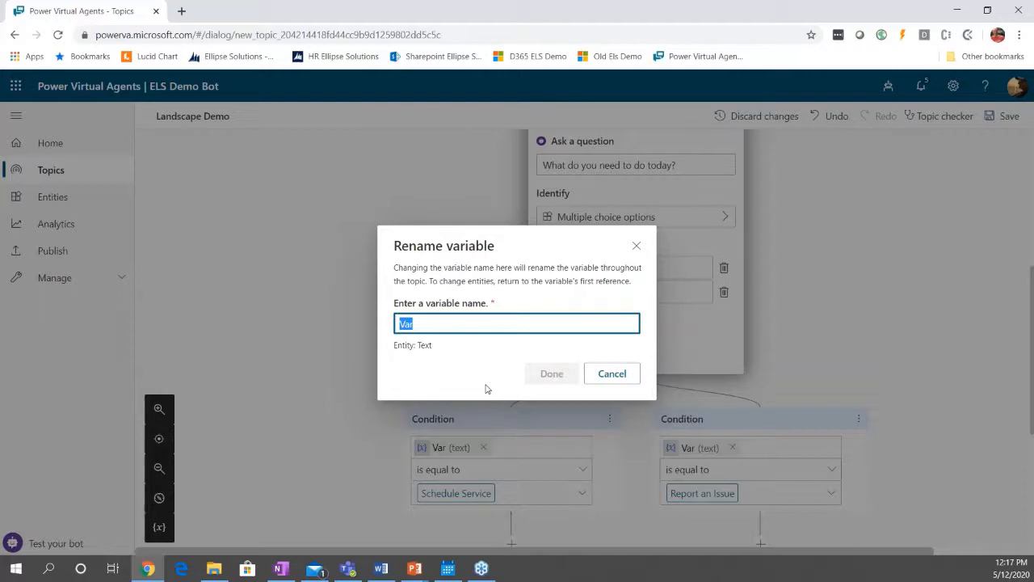
{"action": "type", "text": "ser"}
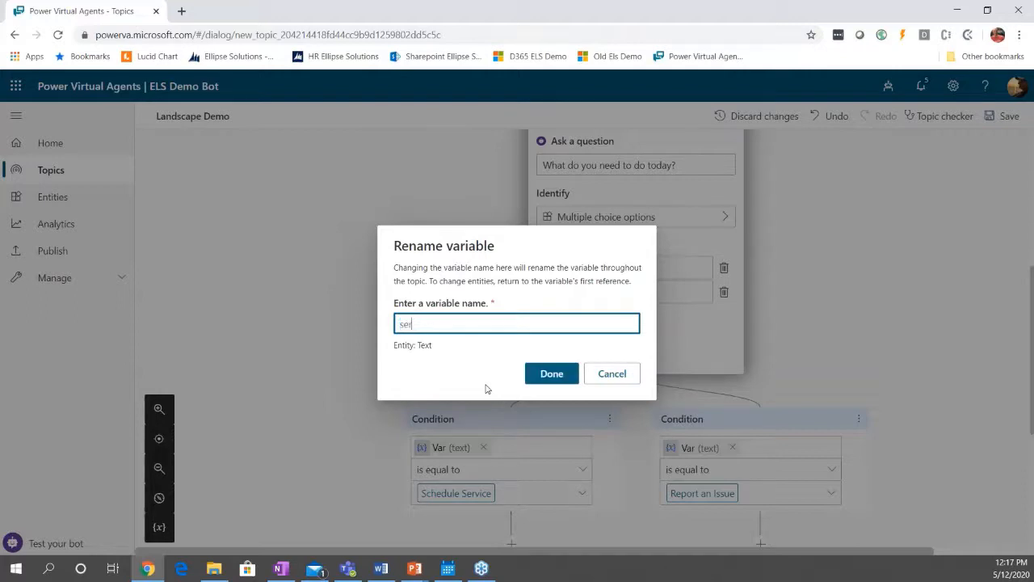
{"action": "type", "text": "viceRequest"}
{"action": "key", "text": "BackSpace"}
{"action": "key", "text": "BackSpace"}
{"action": "key", "text": "BackSpace"}
{"action": "key", "text": "BackSpace"}
{"action": "key", "text": "BackSpace"}
{"action": "key", "text": "BackSpace"}
{"action": "key", "text": "BackSpace"}
{"action": "key", "text": "BackSpace"}
{"action": "key", "text": "BackSpace"}
{"action": "key", "text": "BackSpace"}
{"action": "key", "text": "BackSpace"}
{"action": "key", "text": "BackSpace"}
{"action": "key", "text": "BackSpace"}
{"action": "key", "text": "BackSpace"}
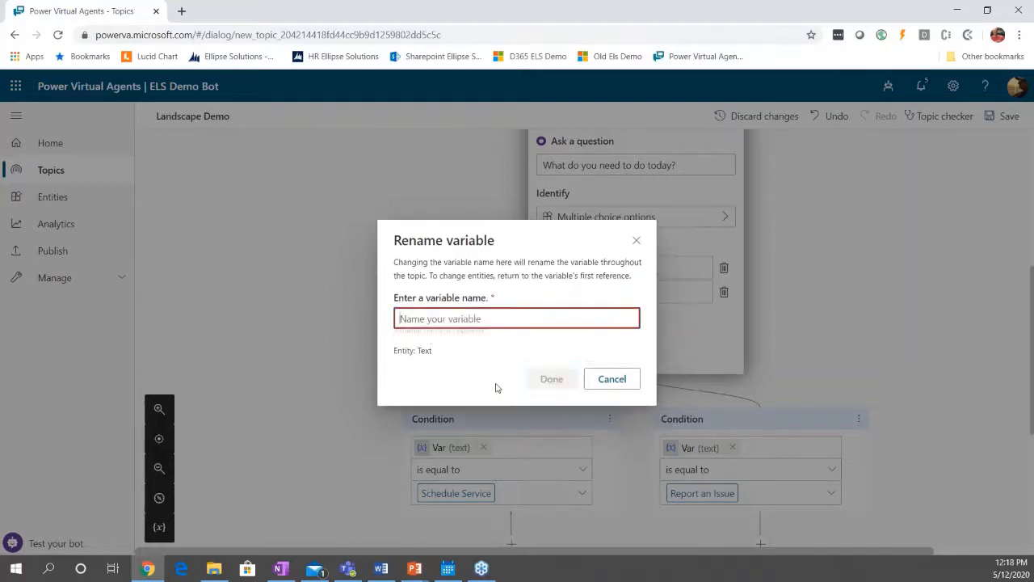
Rename the question's response variable to "customerNeed".
{"action": "type", "text": "customerNeed"}
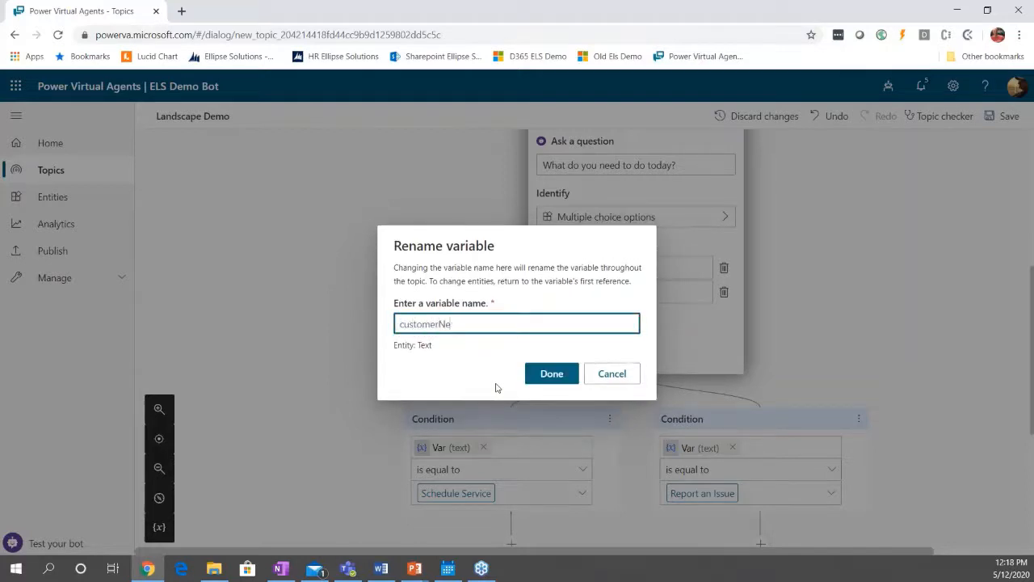
{"action": "left_click", "coordinate": [535, 374]}
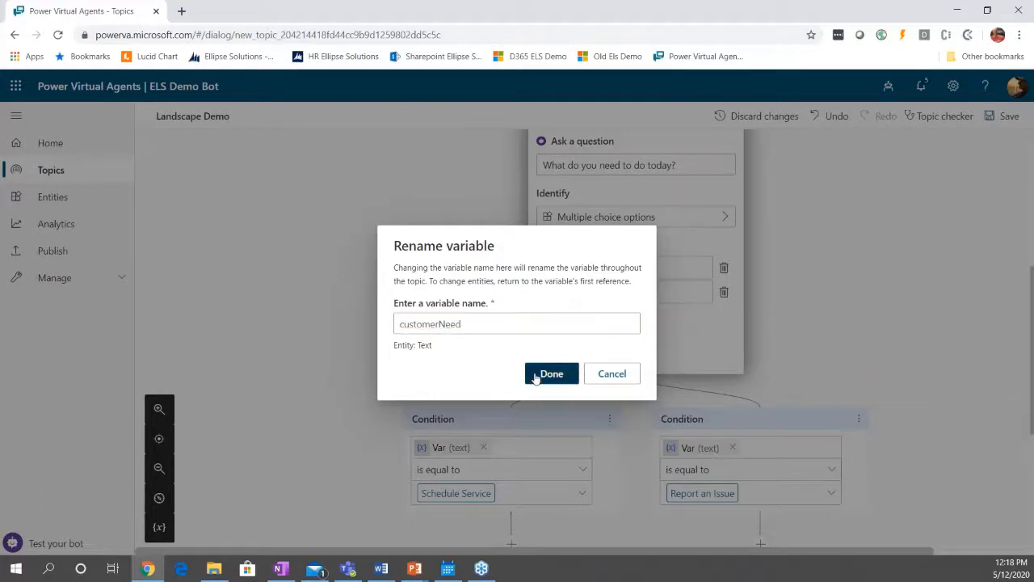
Add a branch for all other conditions below the question, alongside the Schedule Service and Report an Issue conditions.
{"action": "scroll", "coordinate": [954, 339], "scroll_direction": "down", "scroll_amount": 1}
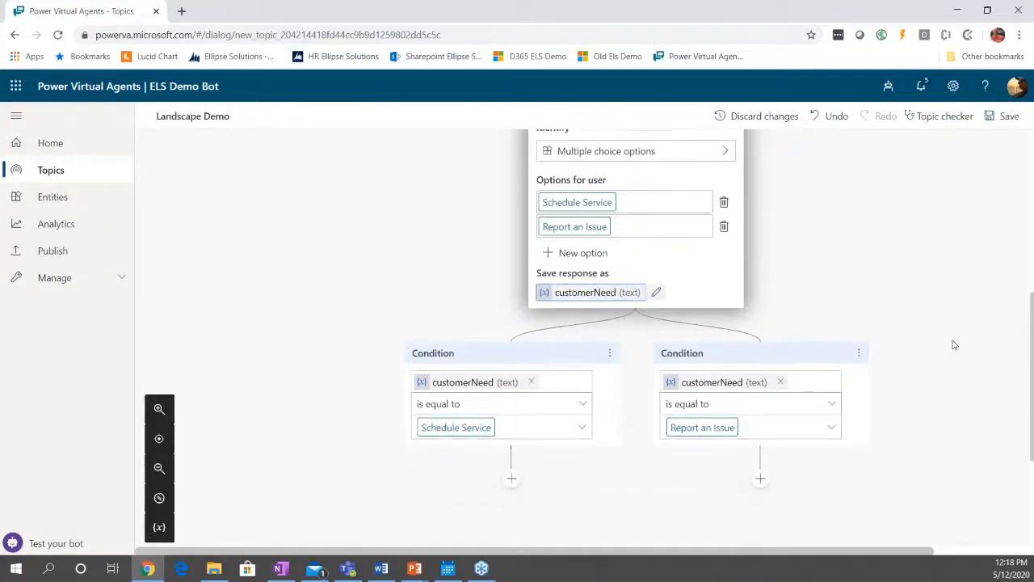
{"action": "scroll", "coordinate": [950, 337], "scroll_direction": "down", "scroll_amount": 1}
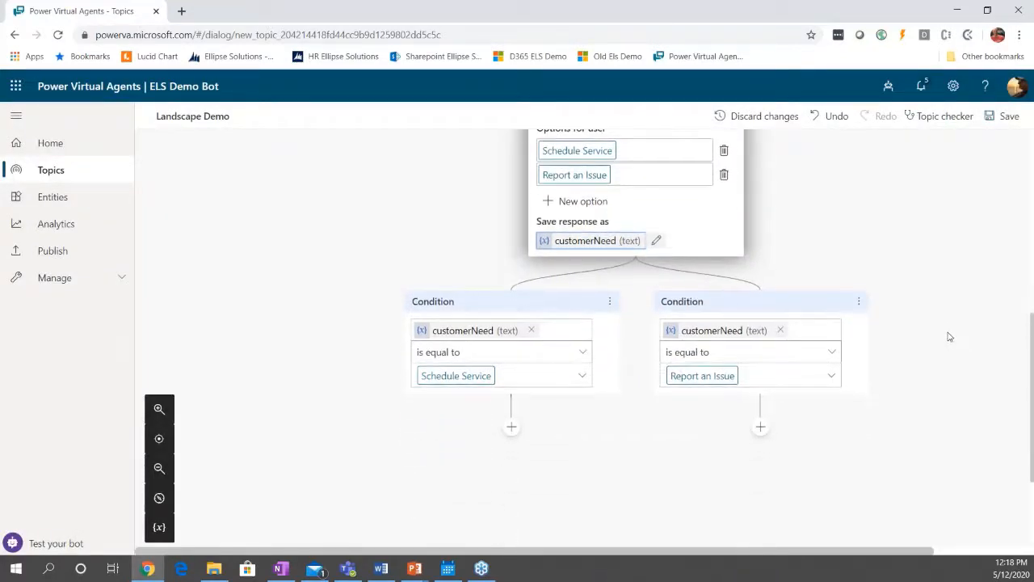
{"action": "left_click", "coordinate": [636, 274]}
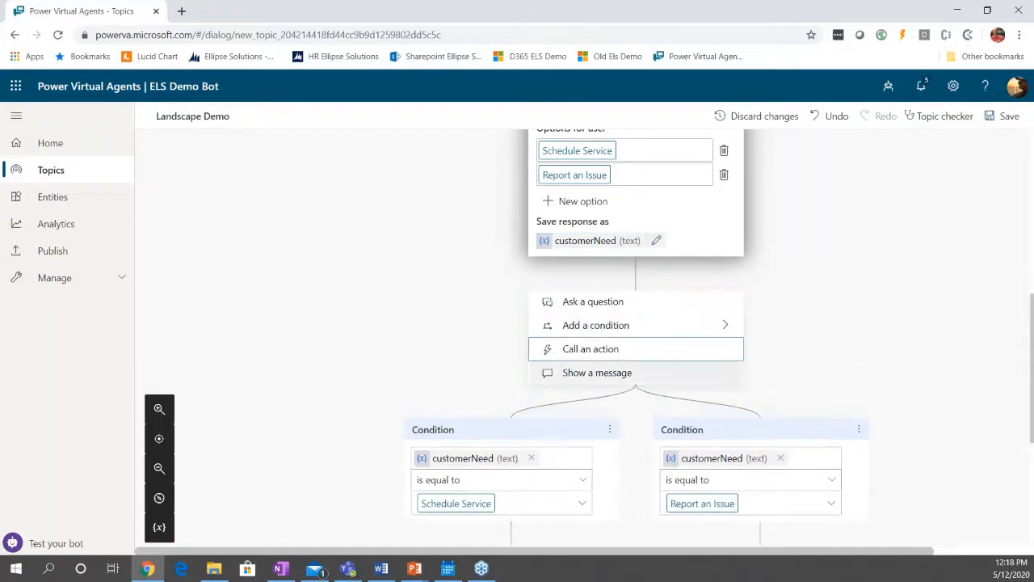
{"action": "mouse_move", "coordinate": [620, 328]}
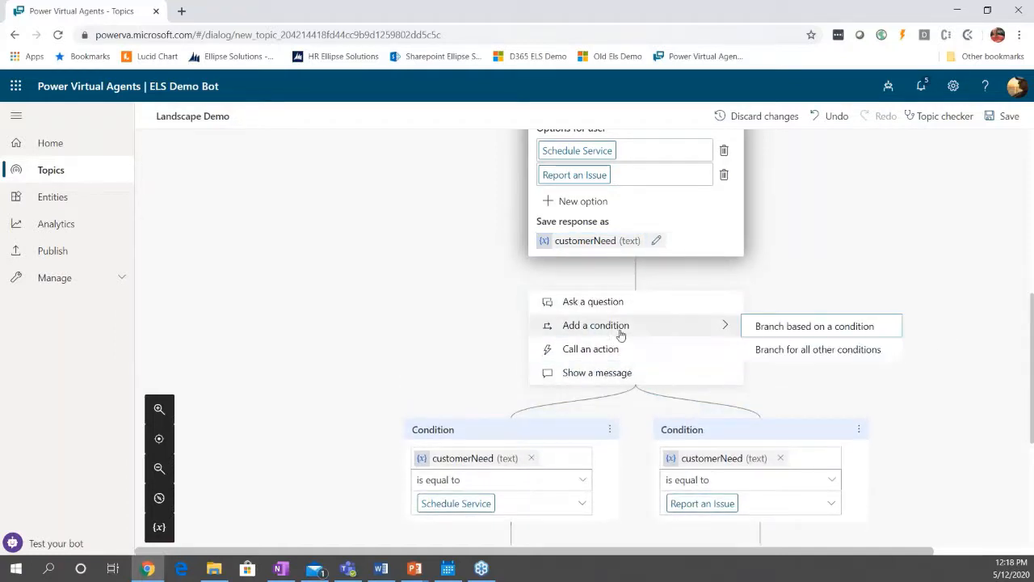
{"action": "left_click", "coordinate": [821, 352]}
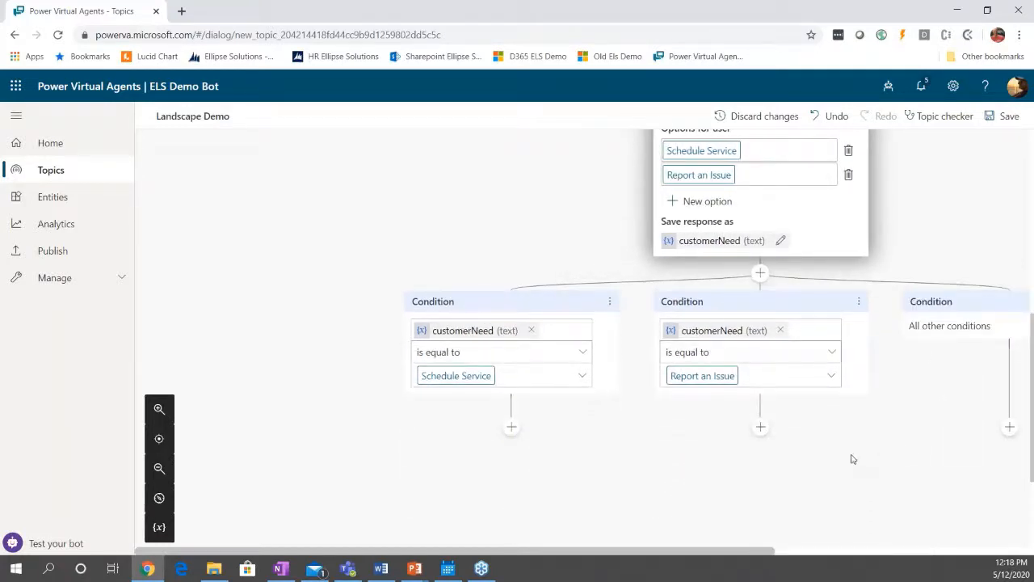
{"action": "scroll", "coordinate": [853, 459], "scroll_direction": "down", "scroll_amount": 1}
{"action": "scroll", "coordinate": [853, 459], "scroll_direction": "up", "scroll_amount": 1}
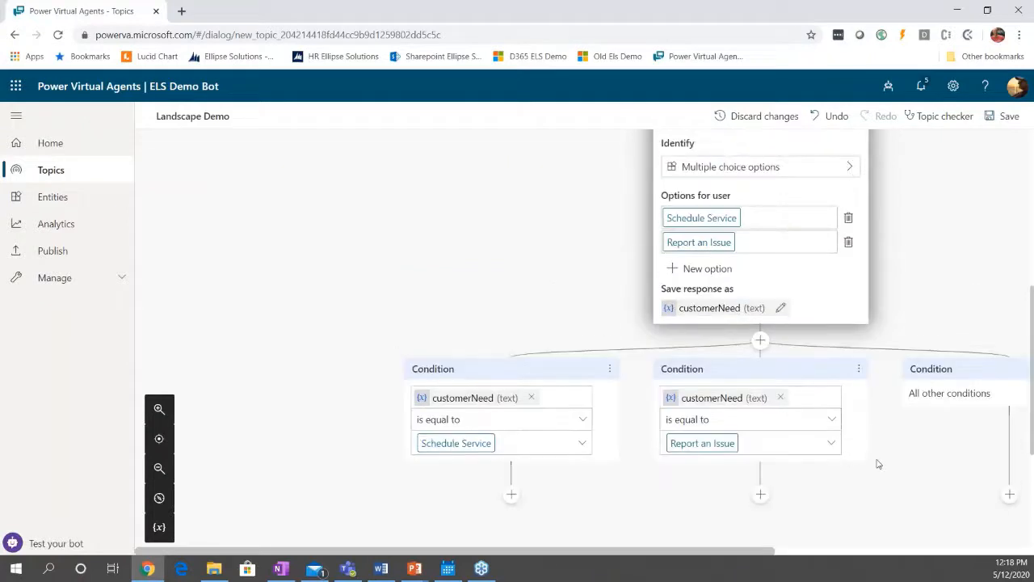
{"action": "scroll", "coordinate": [873, 461], "scroll_direction": "down", "scroll_amount": 1}
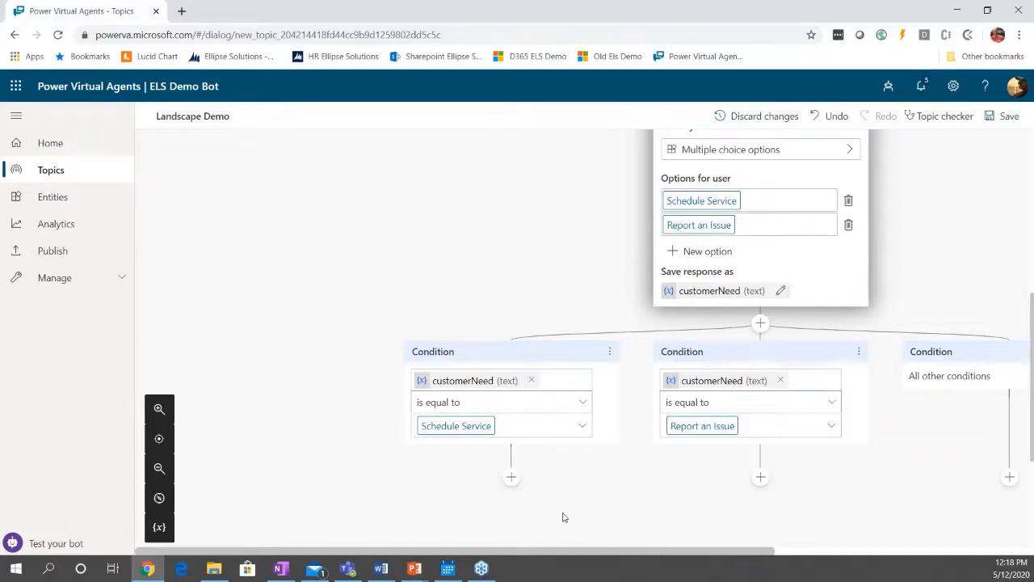
{"action": "scroll", "coordinate": [559, 494], "scroll_direction": "down", "scroll_amount": 1}
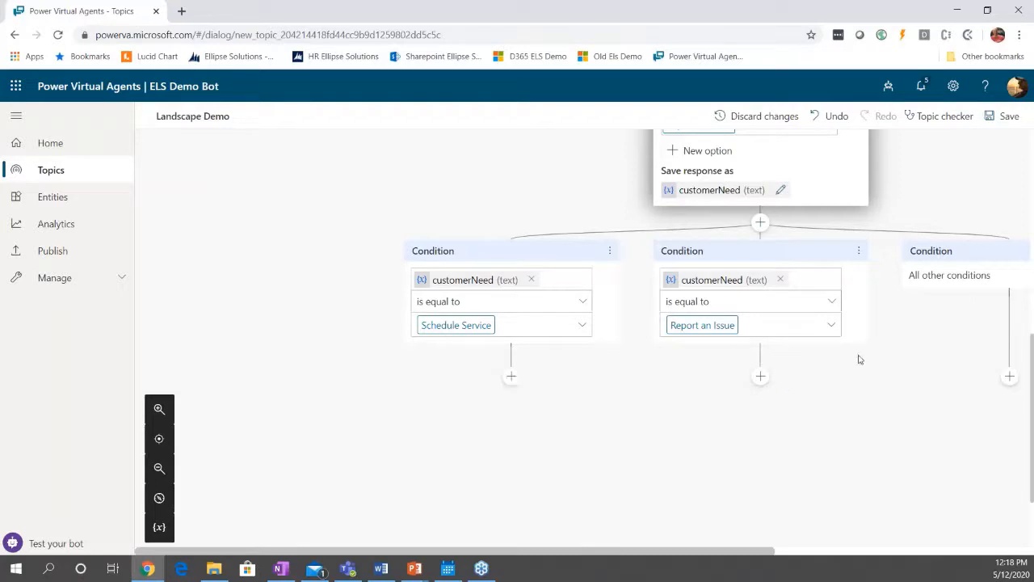
{"action": "left_click", "coordinate": [511, 378]}
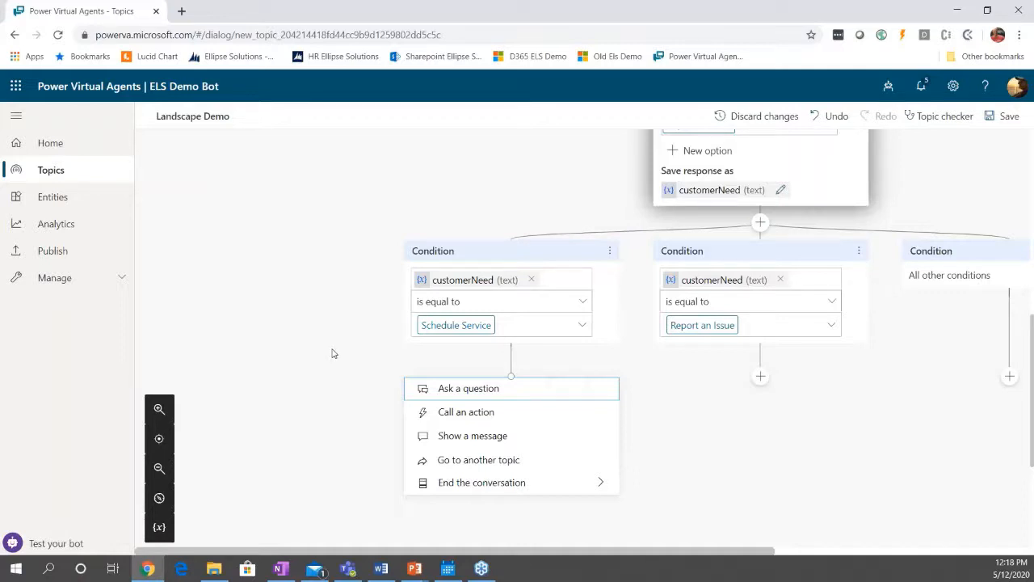
{"action": "left_click", "coordinate": [759, 424]}
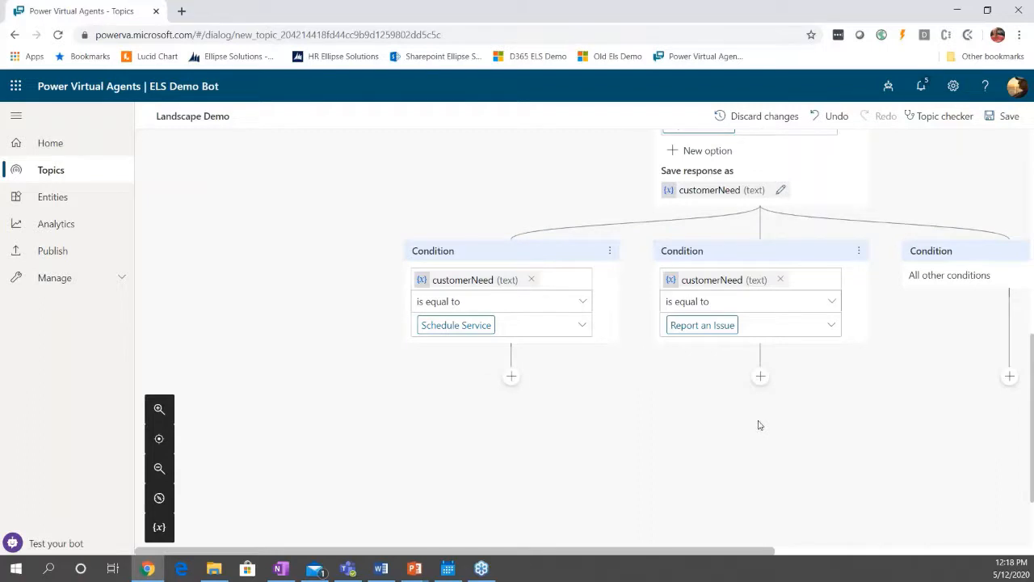
Add a message under the Report an Issue condition reading "Sorry to hear you having an issue.".
{"action": "left_click", "coordinate": [760, 377]}
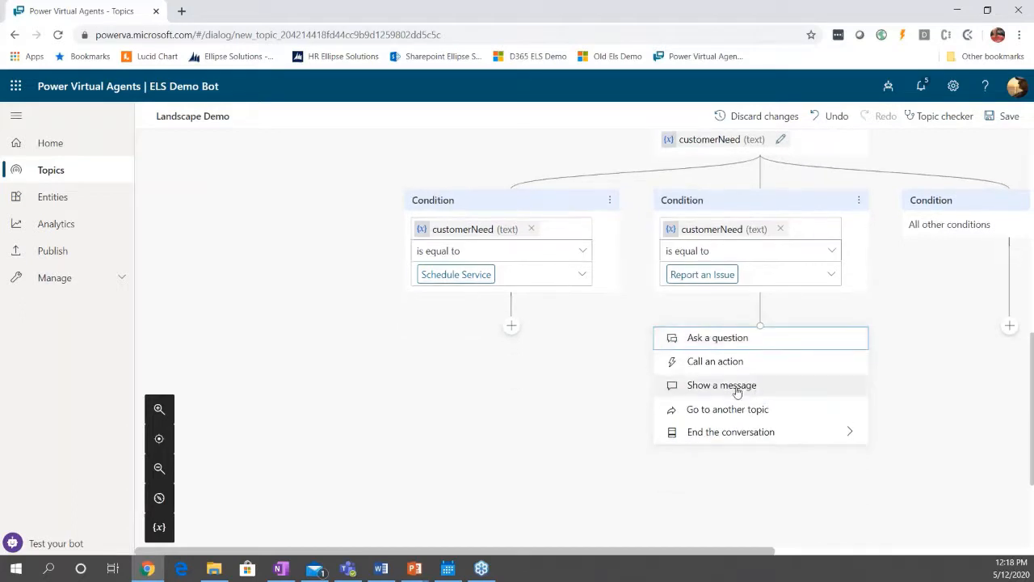
{"action": "left_click", "coordinate": [722, 386]}
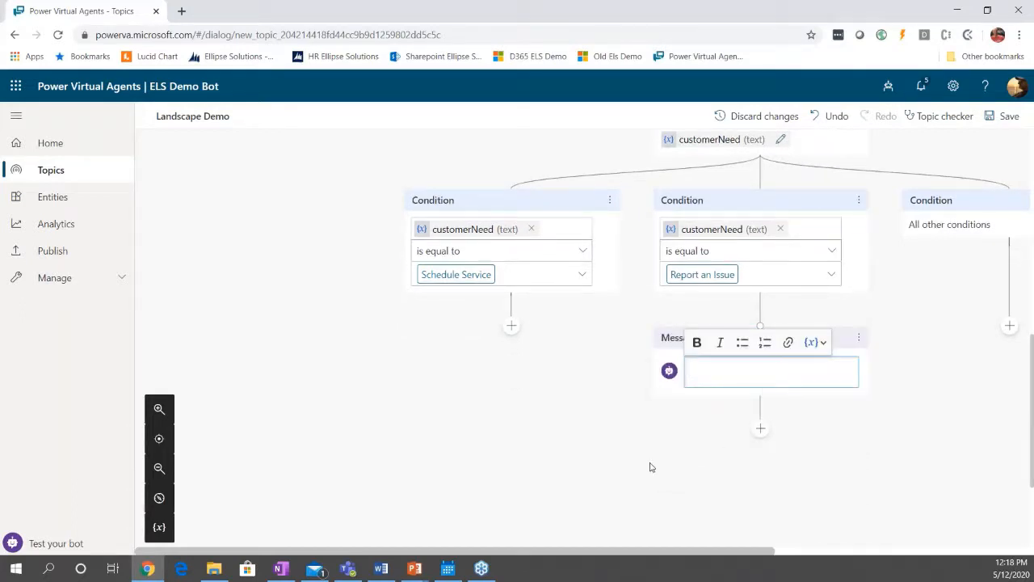
{"action": "type", "text": "So"}
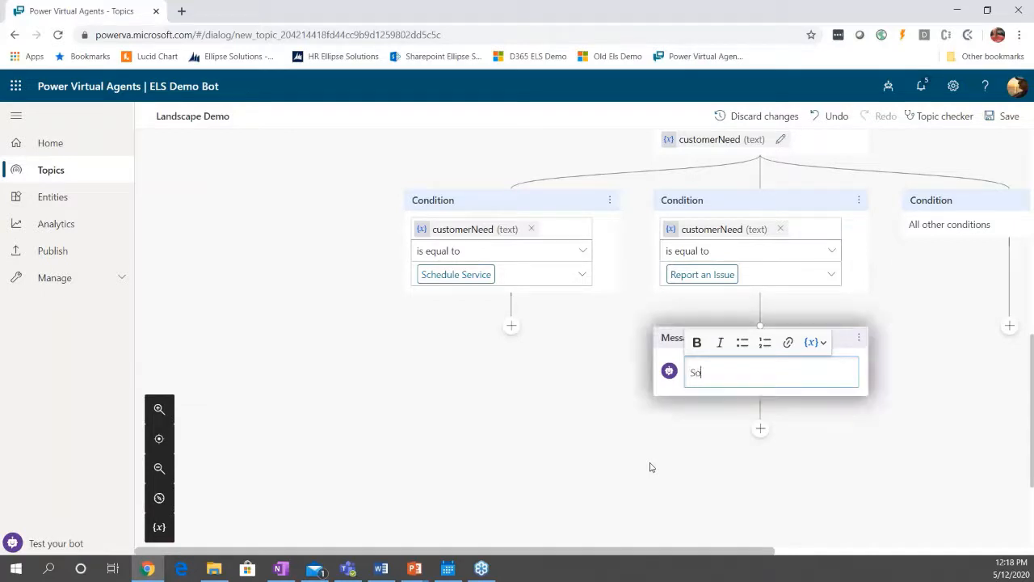
{"action": "type", "text": "rry to hear you having an issue"}
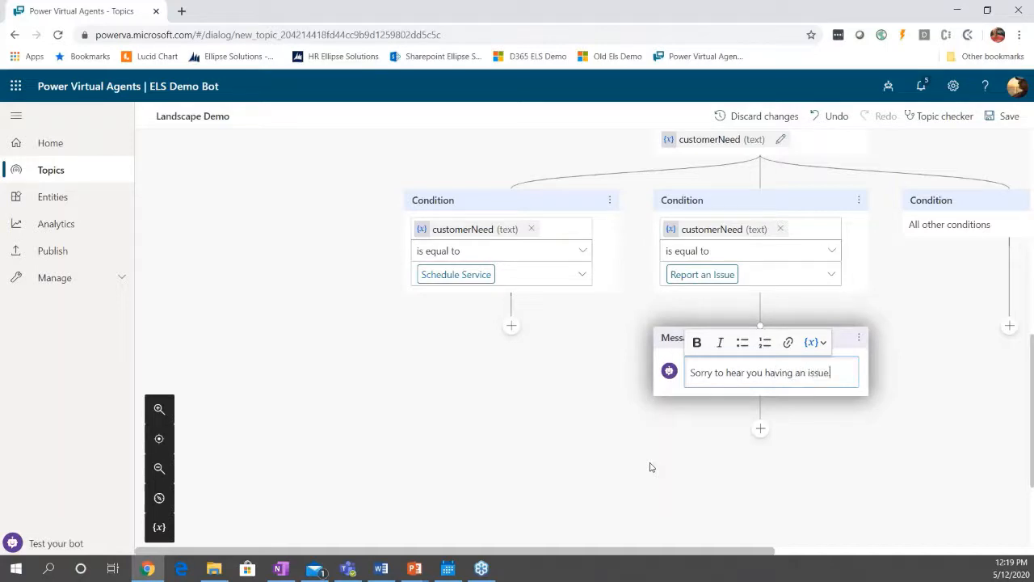
{"action": "type", "text": "."}
{"action": "left_click", "coordinate": [766, 464]}
Add a question below the message asking "Can you describe the issue?" and have it identify the user's entire response.
{"action": "scroll", "coordinate": [762, 427], "scroll_direction": "down", "scroll_amount": 1}
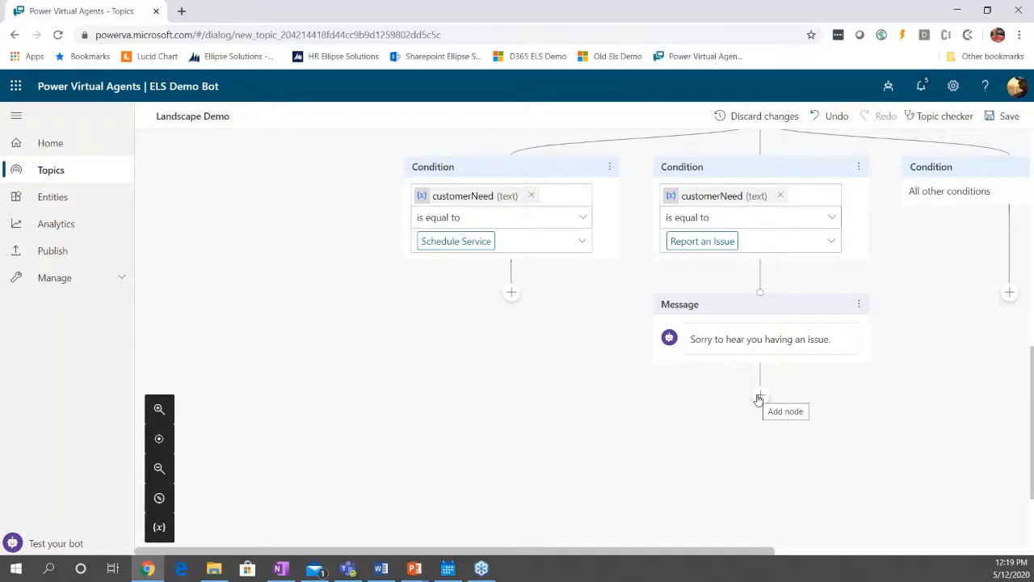
{"action": "left_click", "coordinate": [759, 399]}
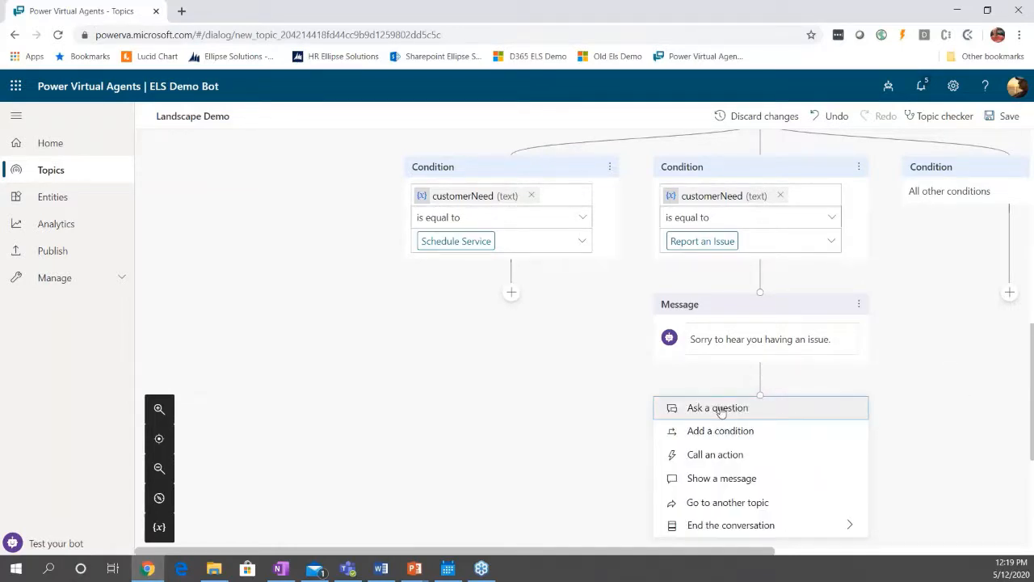
{"action": "left_click", "coordinate": [722, 409]}
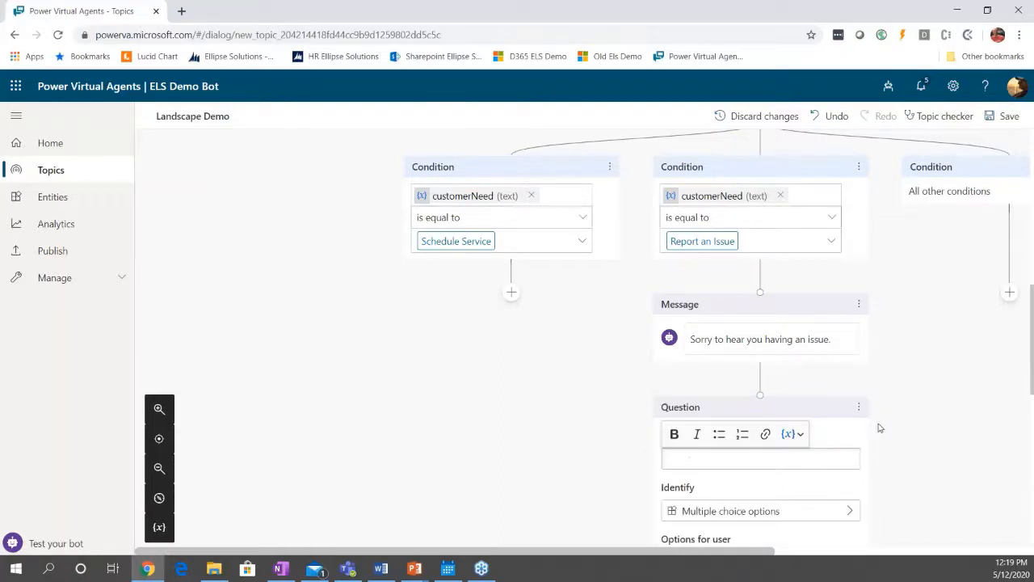
{"action": "scroll", "coordinate": [877, 427], "scroll_direction": "down", "scroll_amount": 3}
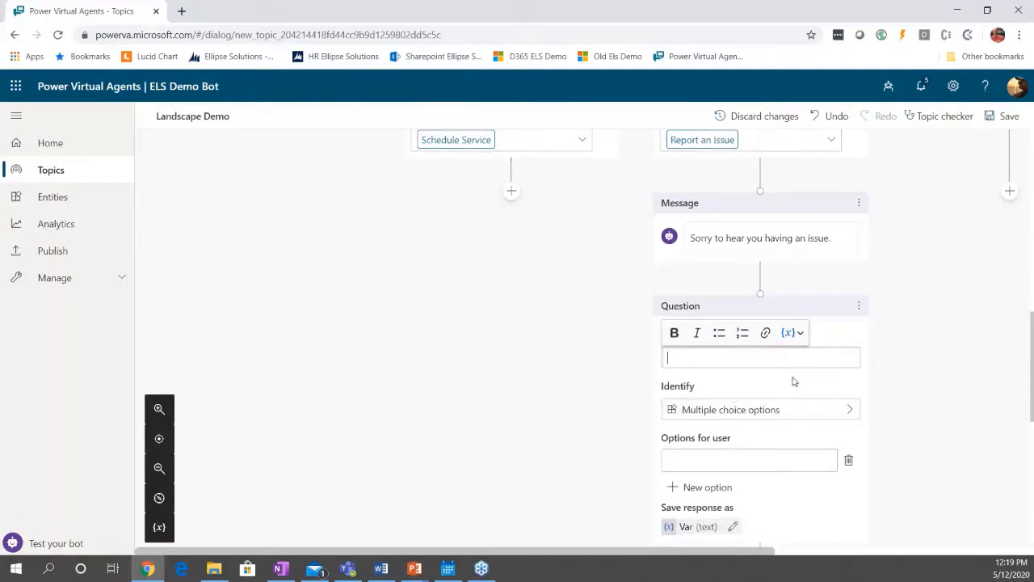
{"action": "type", "text": "Can you d"}
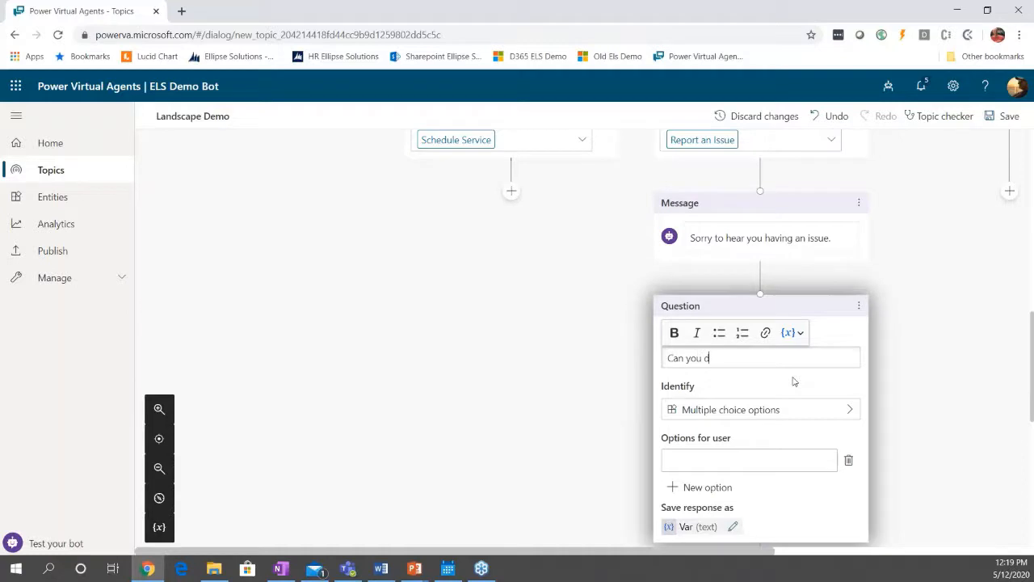
{"action": "type", "text": "escribe the issue?"}
{"action": "left_click", "coordinate": [729, 411]}
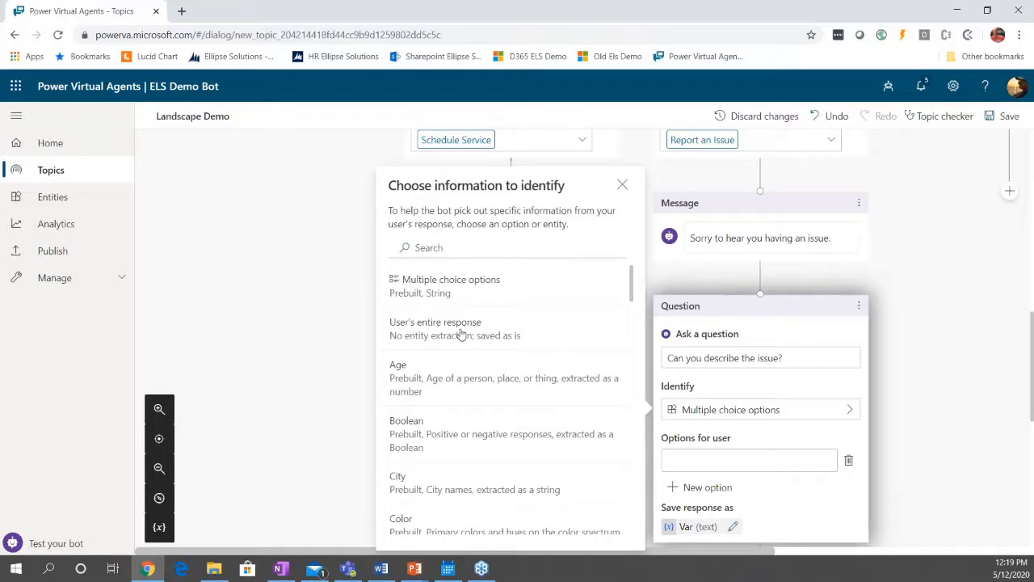
{"action": "left_click", "coordinate": [461, 334]}
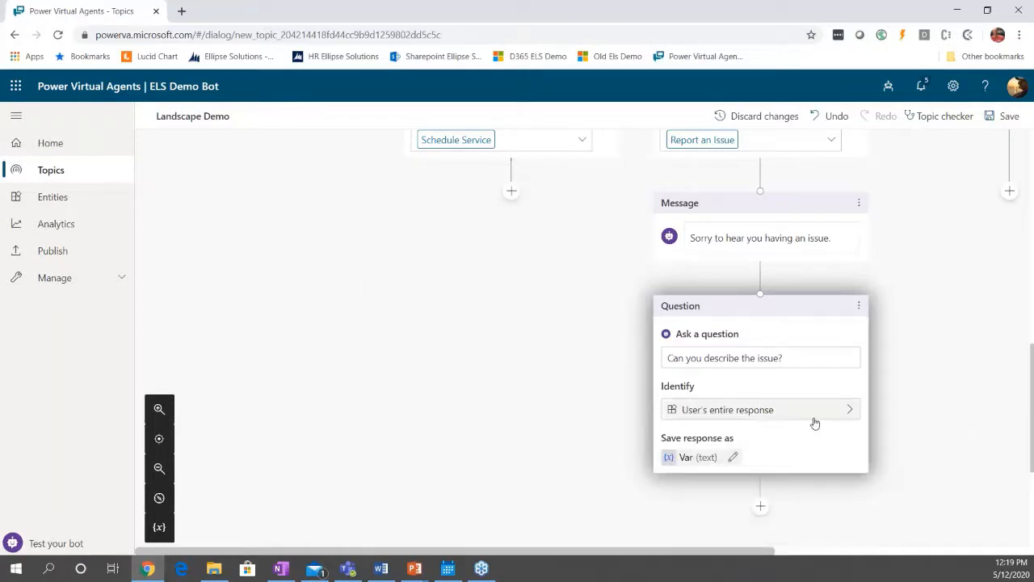
Rename the variable storing the issue description question's response to "customerResponse".
{"action": "scroll", "coordinate": [910, 434], "scroll_direction": "down", "scroll_amount": 2}
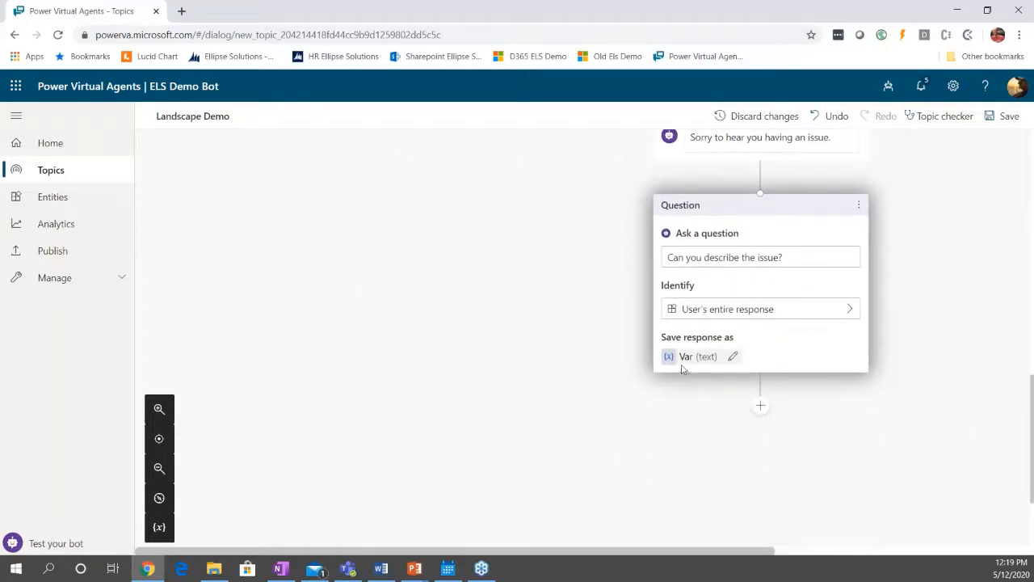
{"action": "left_click", "coordinate": [682, 358]}
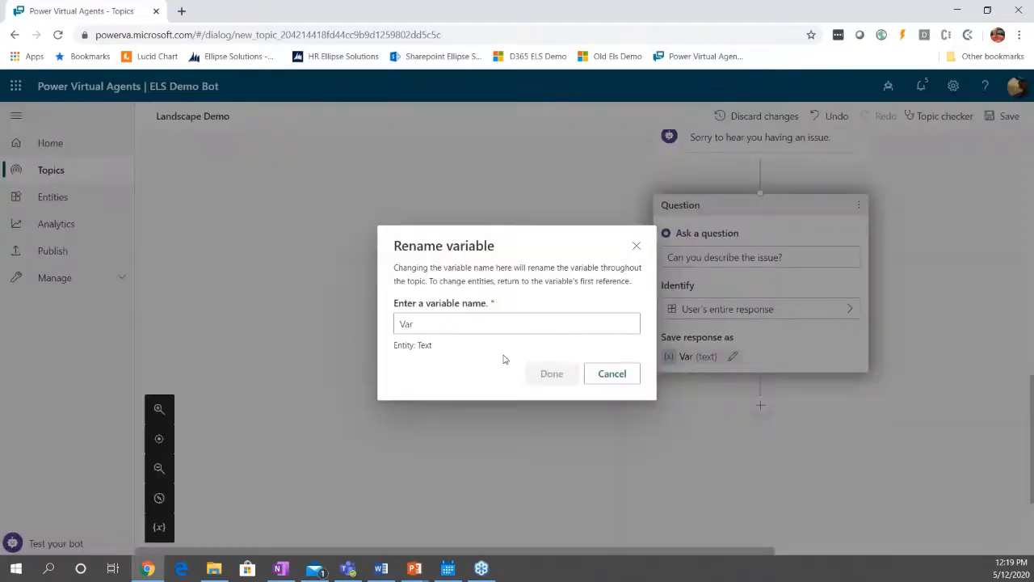
{"action": "left_click_drag", "start_coordinate": [417, 323], "coordinate": [385, 321]}
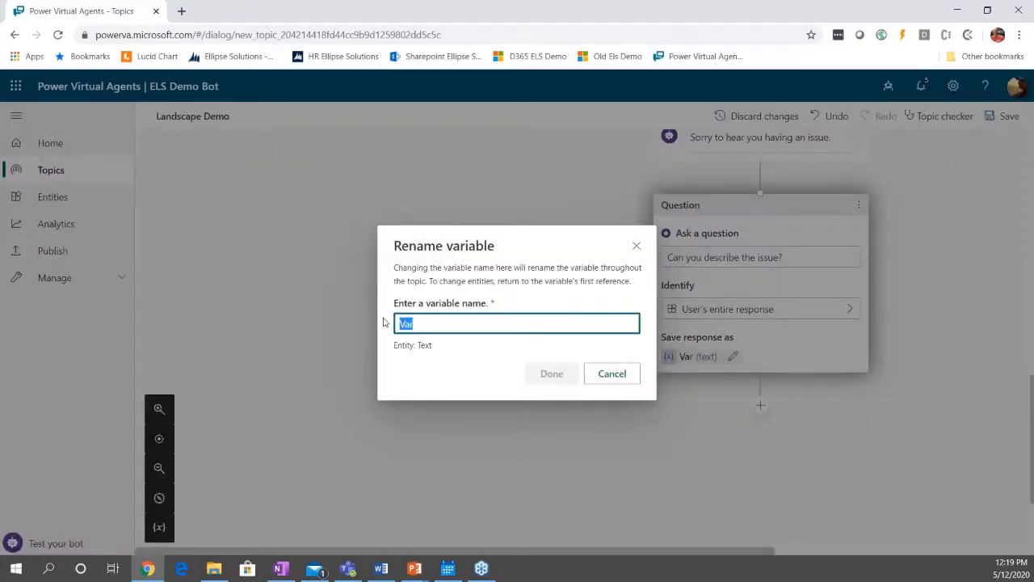
{"action": "type", "text": "customerRe"}
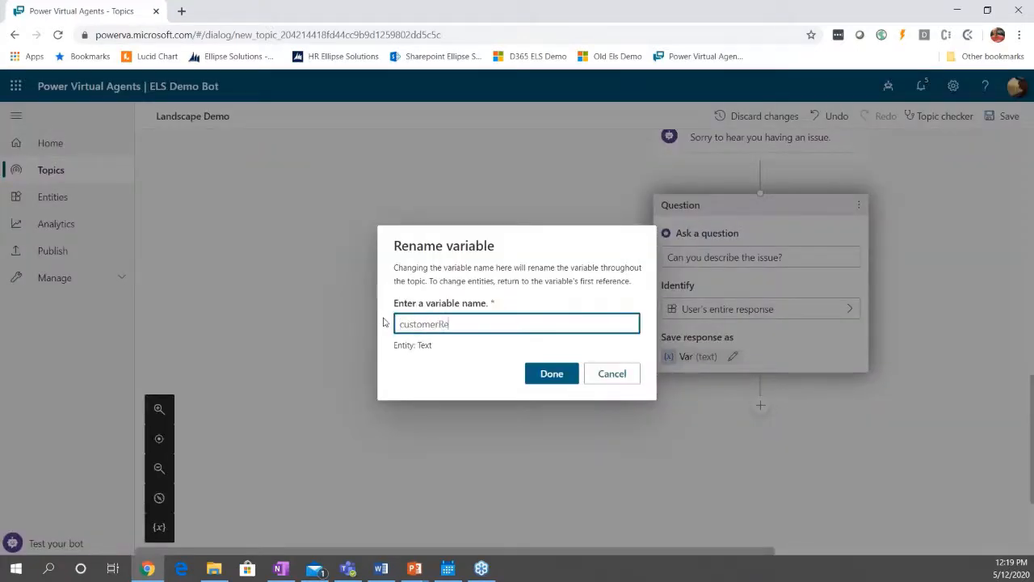
{"action": "type", "text": "sponse"}
{"action": "left_click", "coordinate": [554, 375]}
End the conversation after the issue description question with a transfer to an agent.
{"action": "scroll", "coordinate": [815, 415], "scroll_direction": "down", "scroll_amount": 1}
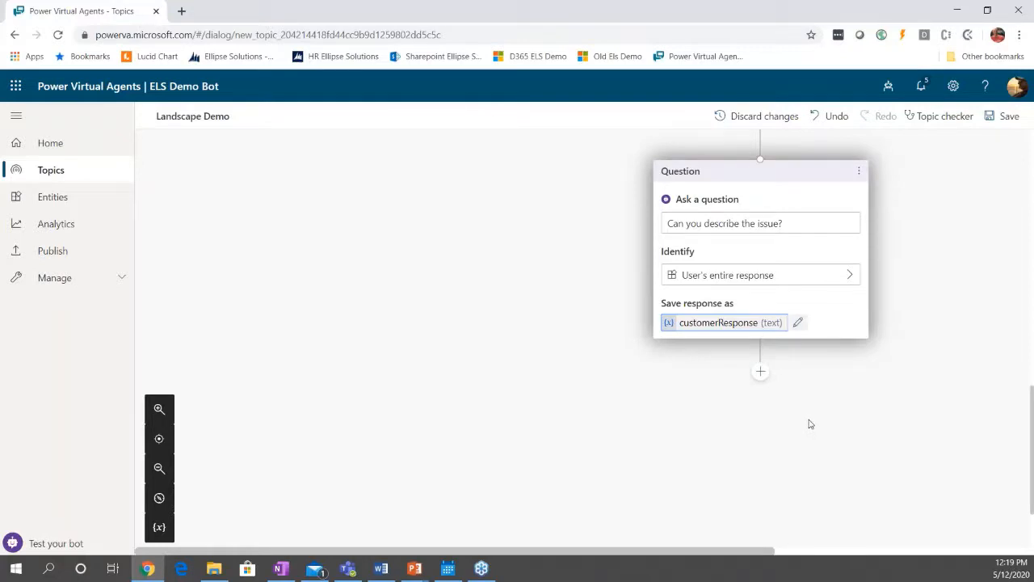
{"action": "left_click", "coordinate": [760, 373]}
{"action": "mouse_move", "coordinate": [751, 502]}
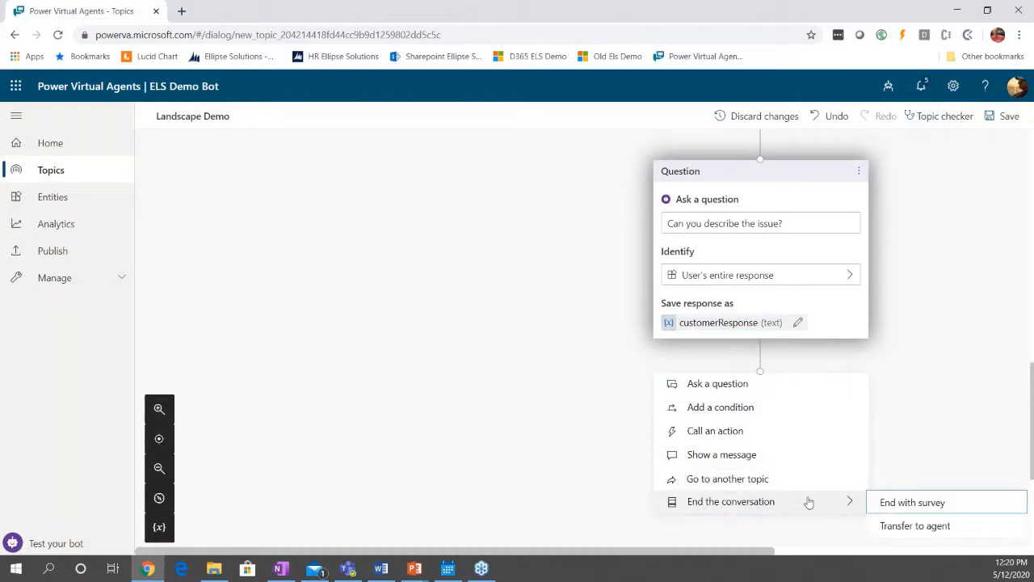
{"action": "left_click", "coordinate": [886, 527]}
Write the private message to the agent as "Customer is having an issue:" followed by the customerResponse variable.
{"action": "left_click", "coordinate": [714, 432]}
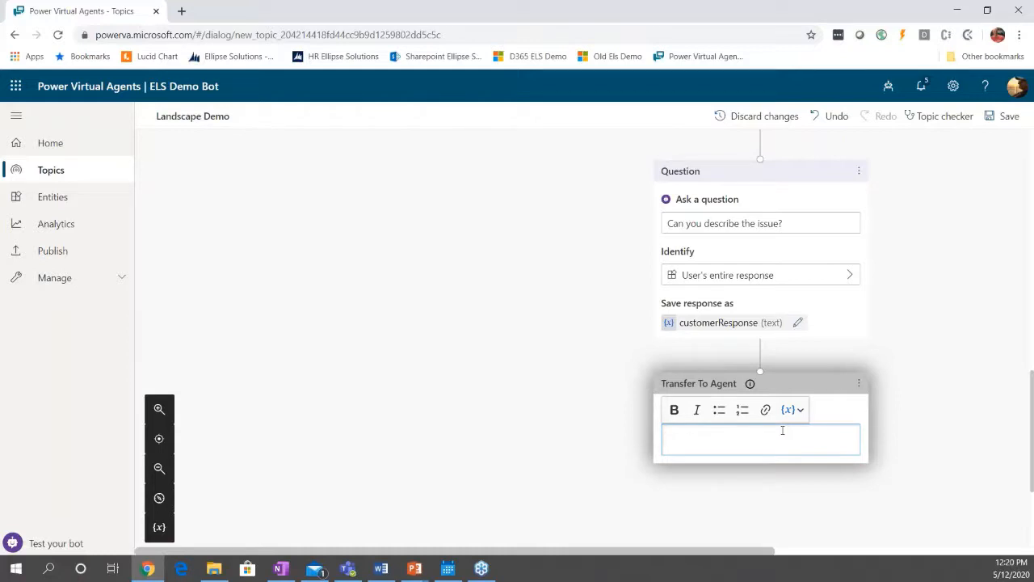
{"action": "type", "text": "Customer is having an issue"}
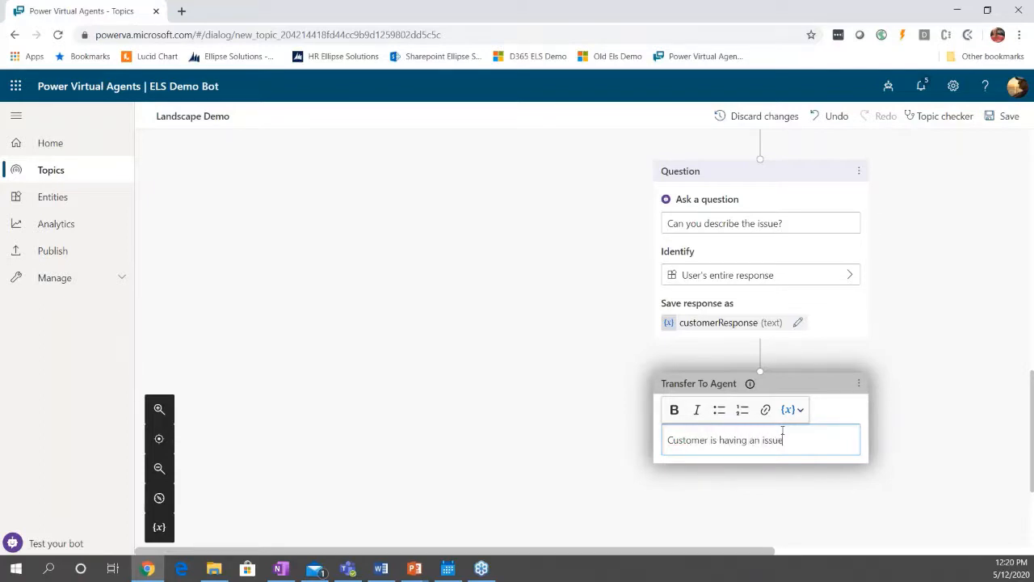
{"action": "type", "text": ":"}
{"action": "left_click", "coordinate": [795, 411]}
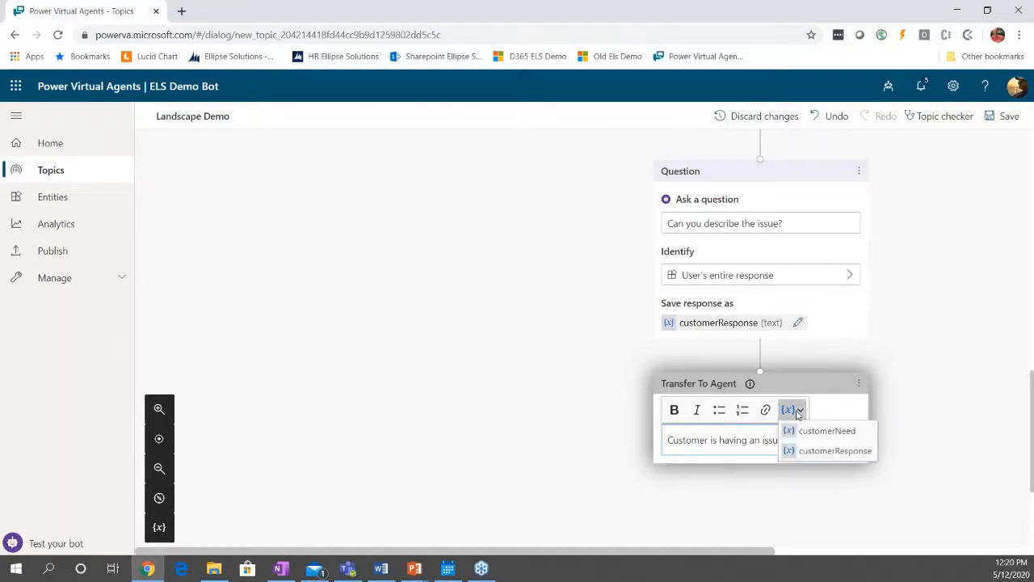
{"action": "left_click", "coordinate": [812, 451]}
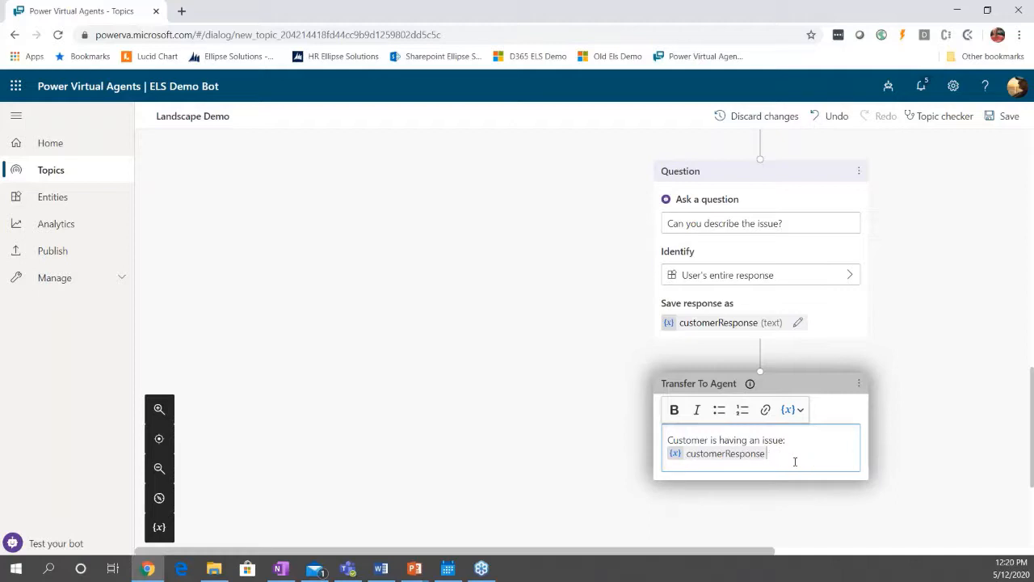
{"action": "left_click", "coordinate": [944, 468]}
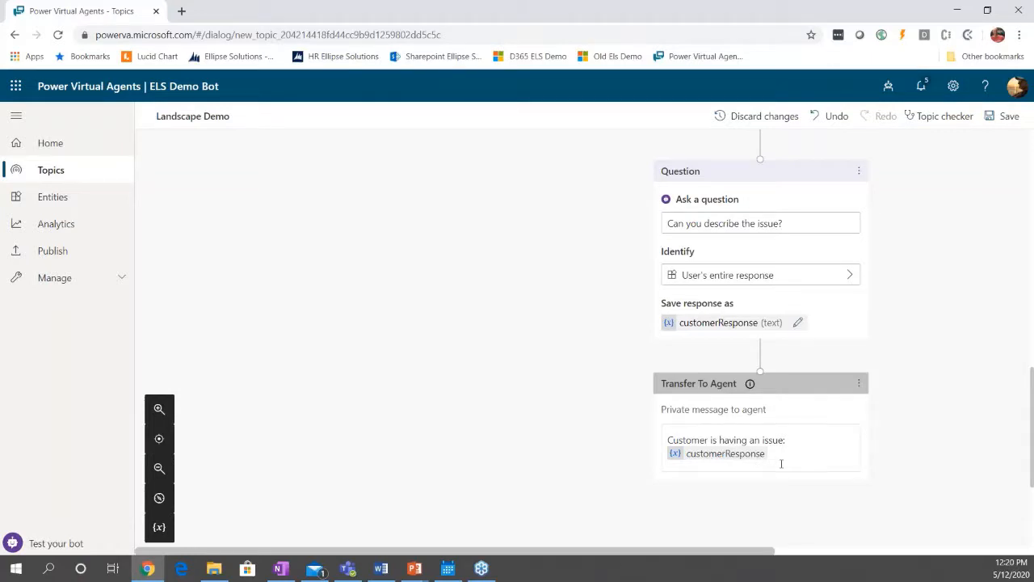
Add a question under the Schedule Service condition asking "What type of Service do you need to schedule?".
{"action": "scroll", "coordinate": [781, 464], "scroll_direction": "up", "scroll_amount": 3}
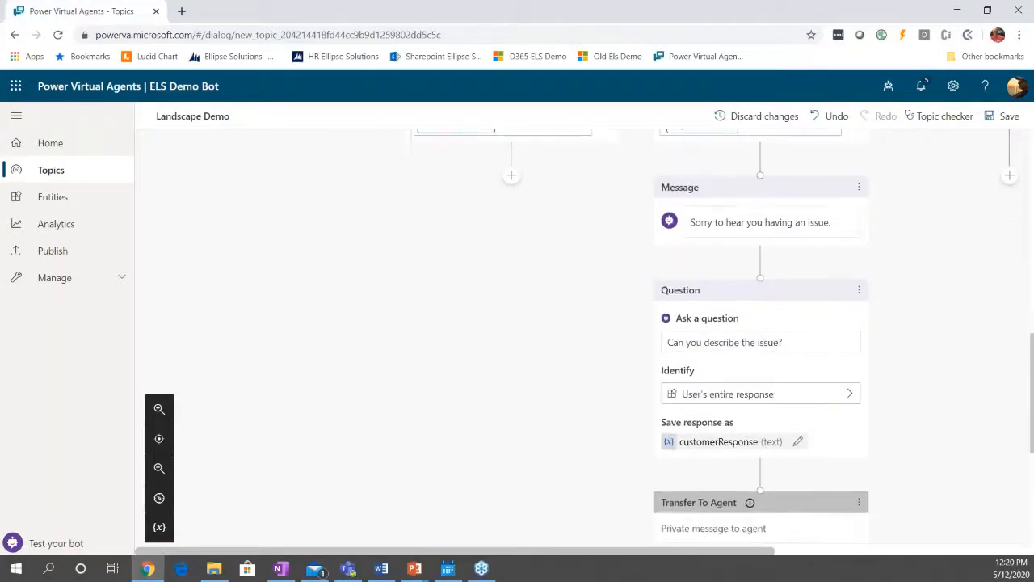
{"action": "scroll", "coordinate": [760, 364], "scroll_direction": "down", "scroll_amount": 2}
{"action": "scroll", "coordinate": [752, 302], "scroll_direction": "up", "scroll_amount": 4}
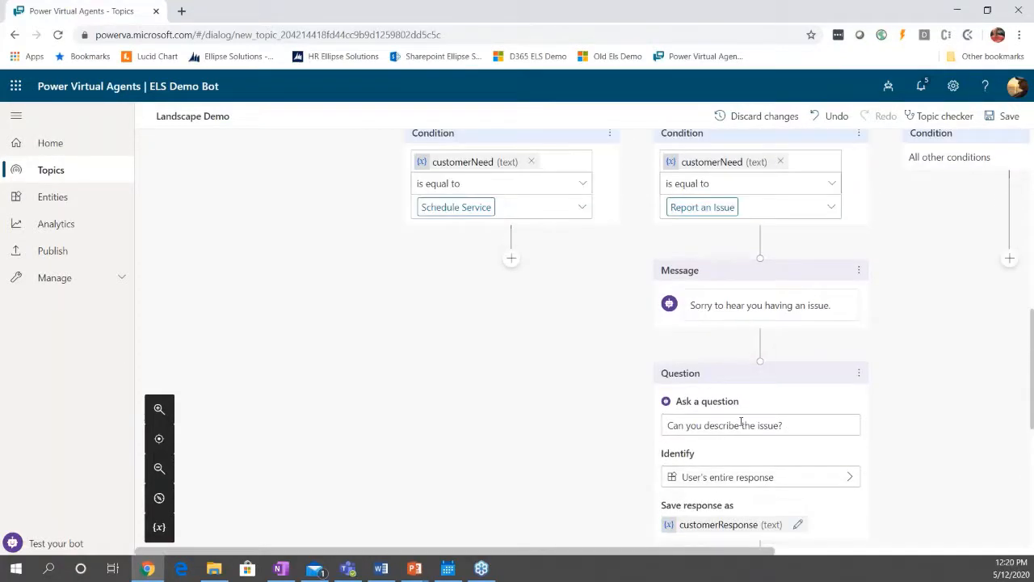
{"action": "scroll", "coordinate": [744, 325], "scroll_direction": "up", "scroll_amount": 2}
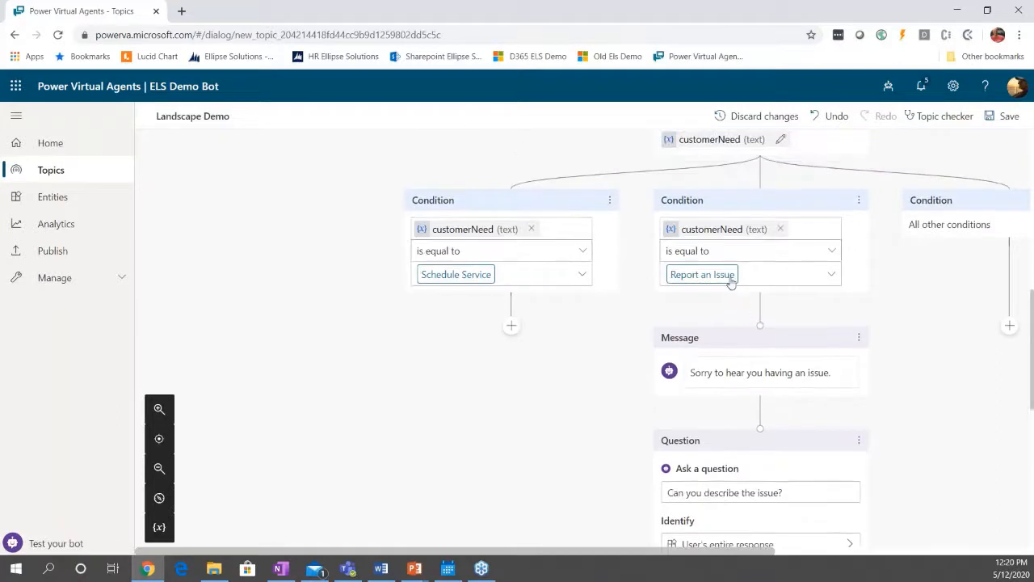
{"action": "left_click", "coordinate": [511, 327]}
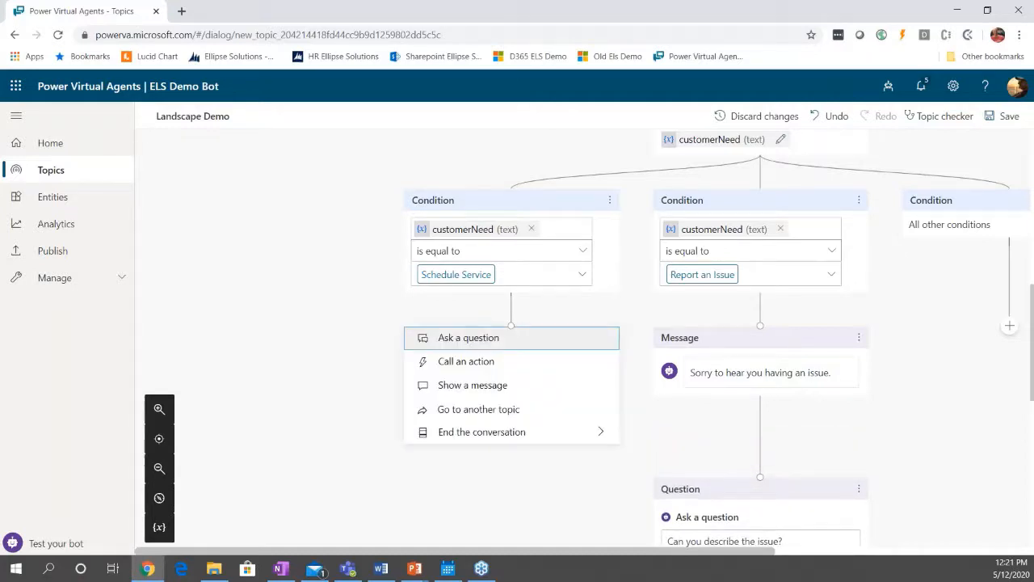
{"action": "left_click", "coordinate": [489, 342]}
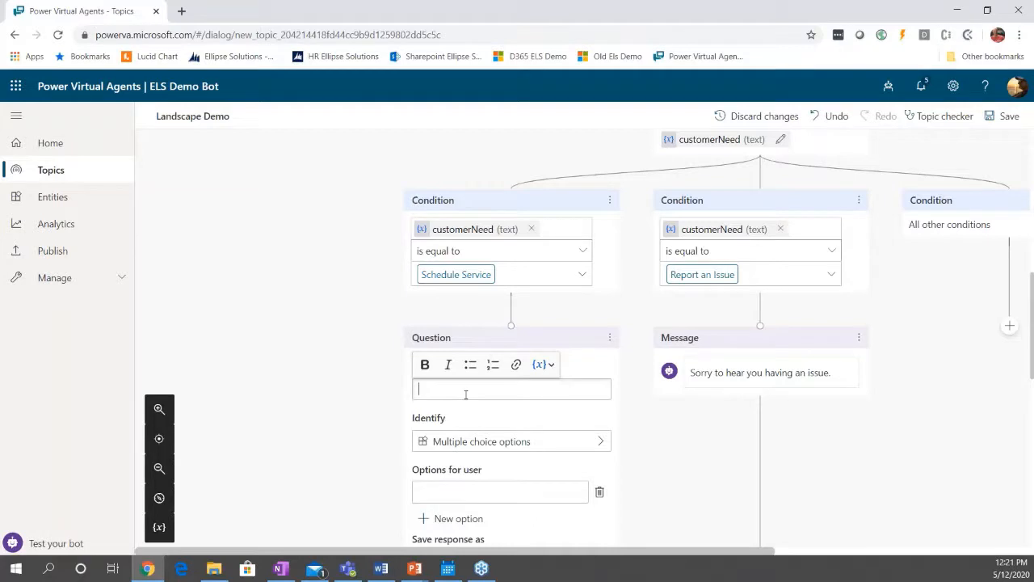
{"action": "type", "text": "What type of "}
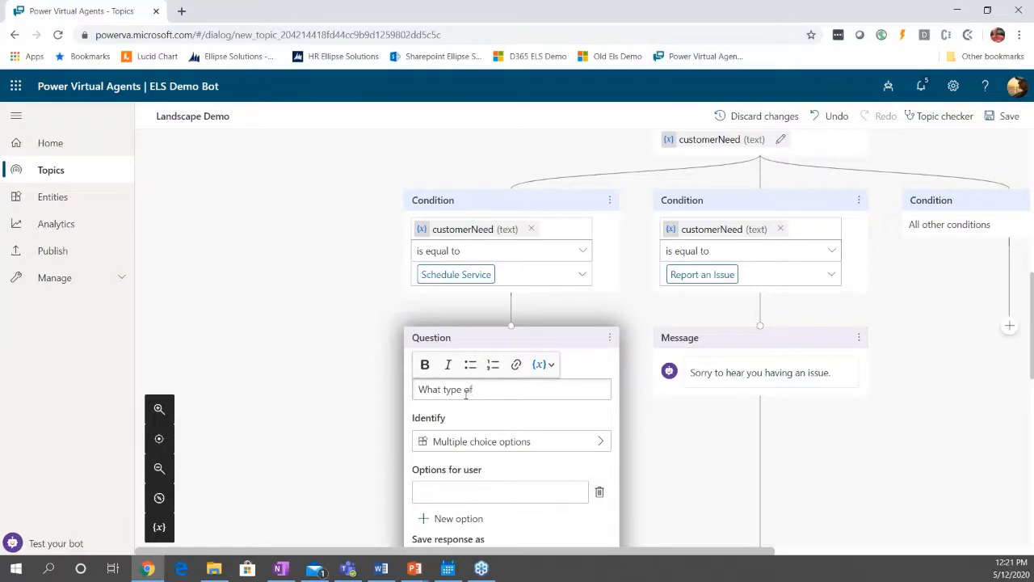
{"action": "type", "text": "Service do you need to schedue"}
{"action": "key", "text": "BackSpace"}
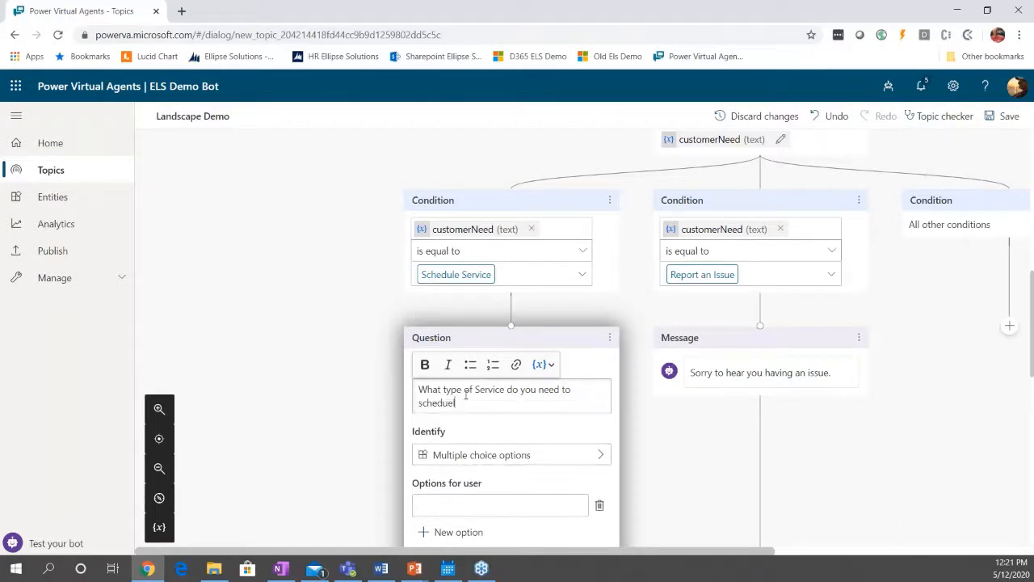
{"action": "type", "text": "le?"}
Give the service type question three multiple choice options: "Lawn Care (mowing)", "Mulching" and "Other".
{"action": "scroll", "coordinate": [493, 461], "scroll_direction": "down", "scroll_amount": 1}
{"action": "left_click", "coordinate": [494, 424]}
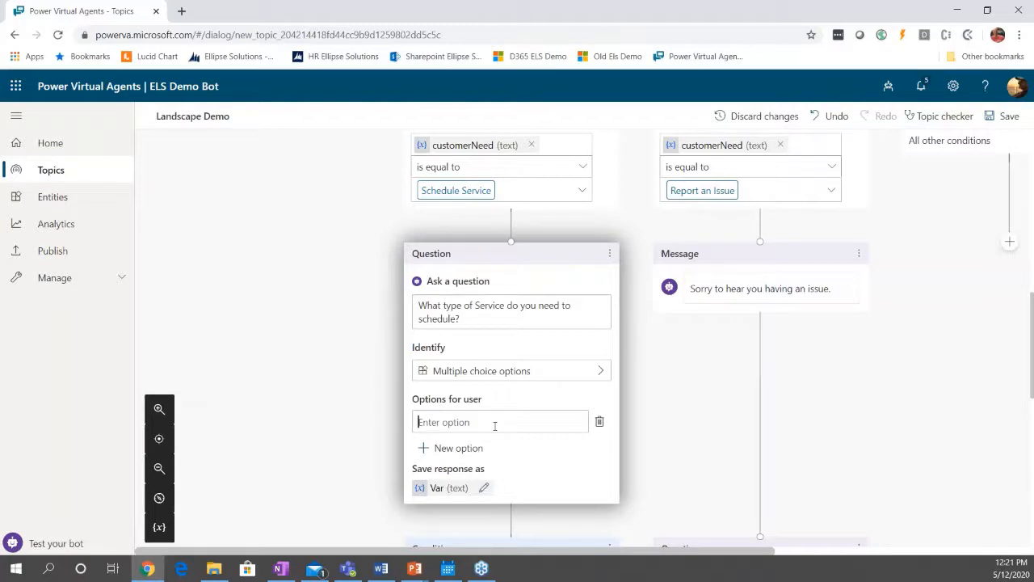
{"action": "type", "text": "Lawn Care (mowing)"}
{"action": "left_click", "coordinate": [472, 448]}
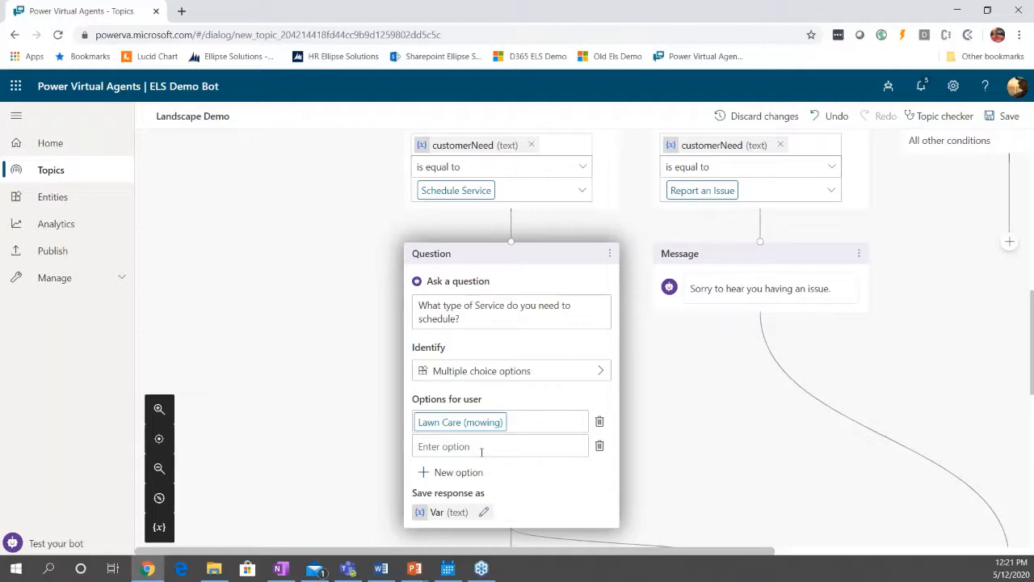
{"action": "type", "text": "Mulching"}
{"action": "left_click", "coordinate": [445, 472]}
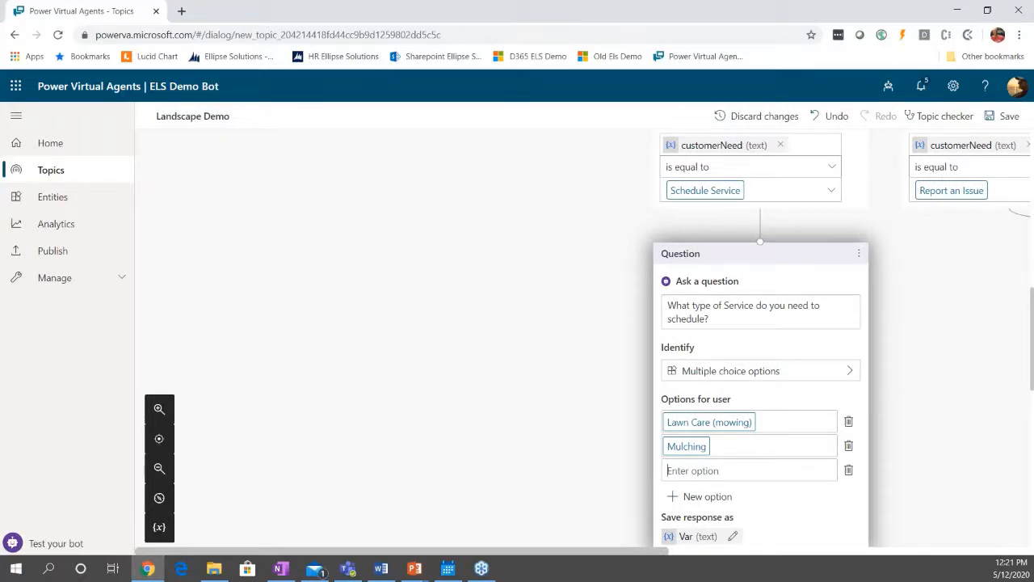
{"action": "type", "text": "Other"}
{"action": "left_click", "coordinate": [959, 424]}
Rename the variable that saves the service type question's response to serviceNeeded.
{"action": "scroll", "coordinate": [895, 396], "scroll_direction": "down", "scroll_amount": 3}
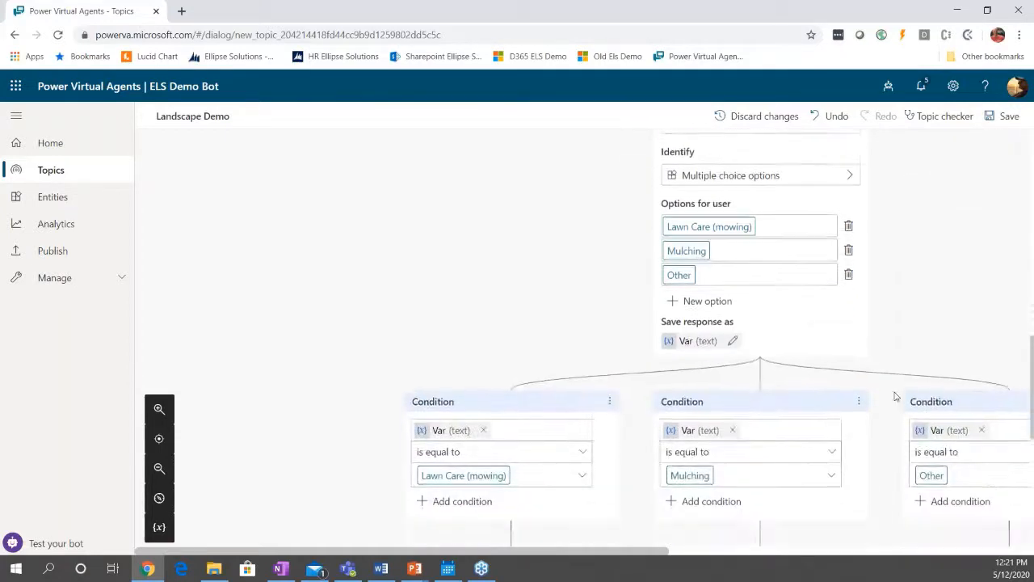
{"action": "scroll", "coordinate": [816, 406], "scroll_direction": "down", "scroll_amount": 1}
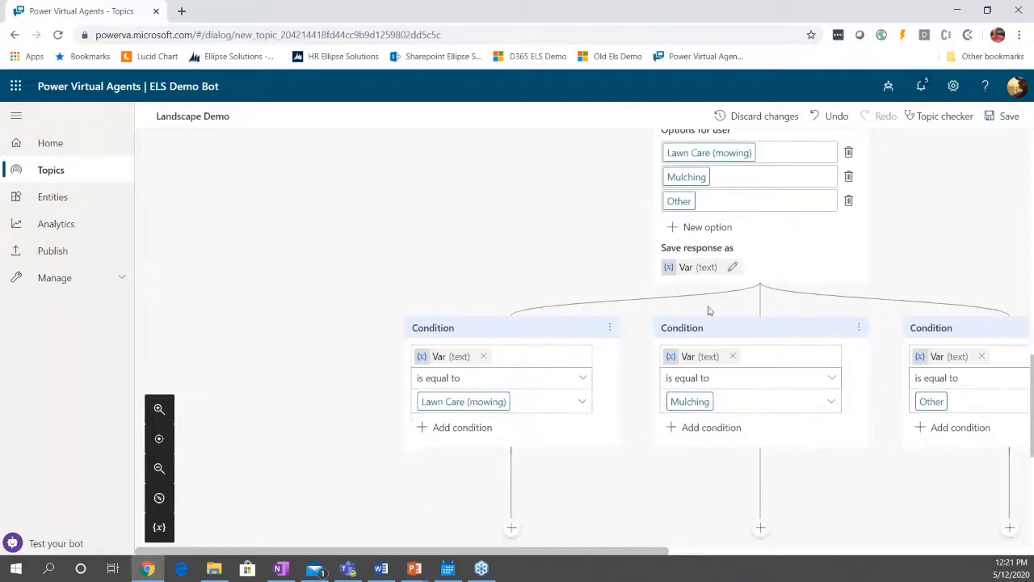
{"action": "left_click", "coordinate": [683, 268]}
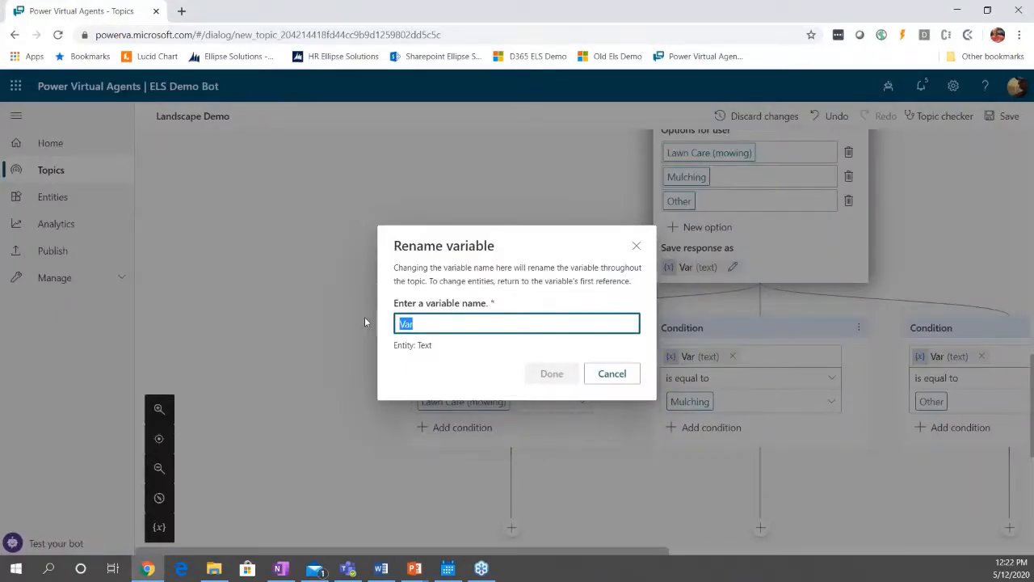
{"action": "type", "text": "service"}
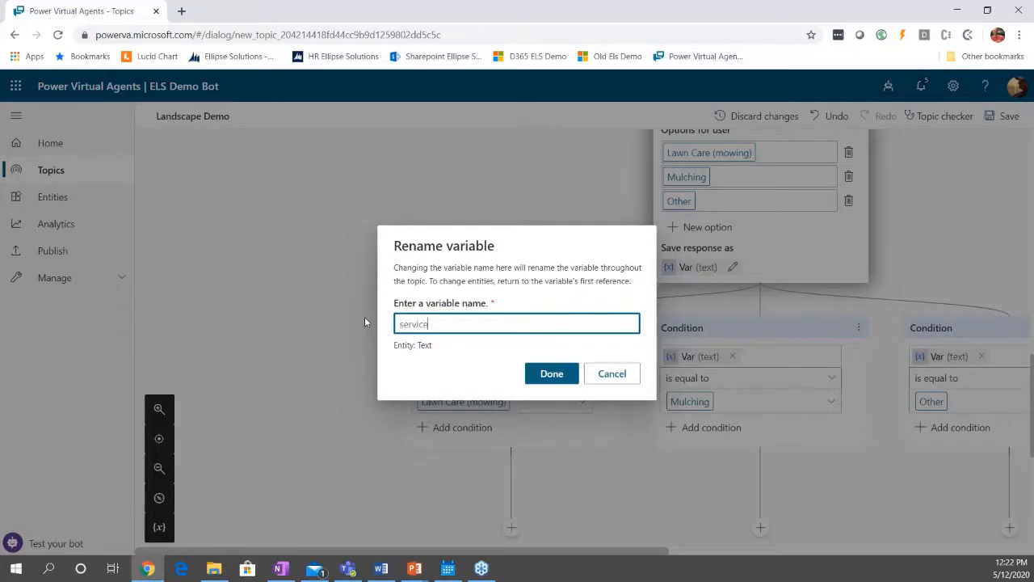
{"action": "type", "text": "Needed"}
{"action": "left_click", "coordinate": [563, 384]}
Add a question under the Lawn Care (mowing) condition that begins "What date and time would you like to schedule your".
{"action": "scroll", "coordinate": [579, 416], "scroll_direction": "down", "scroll_amount": 1}
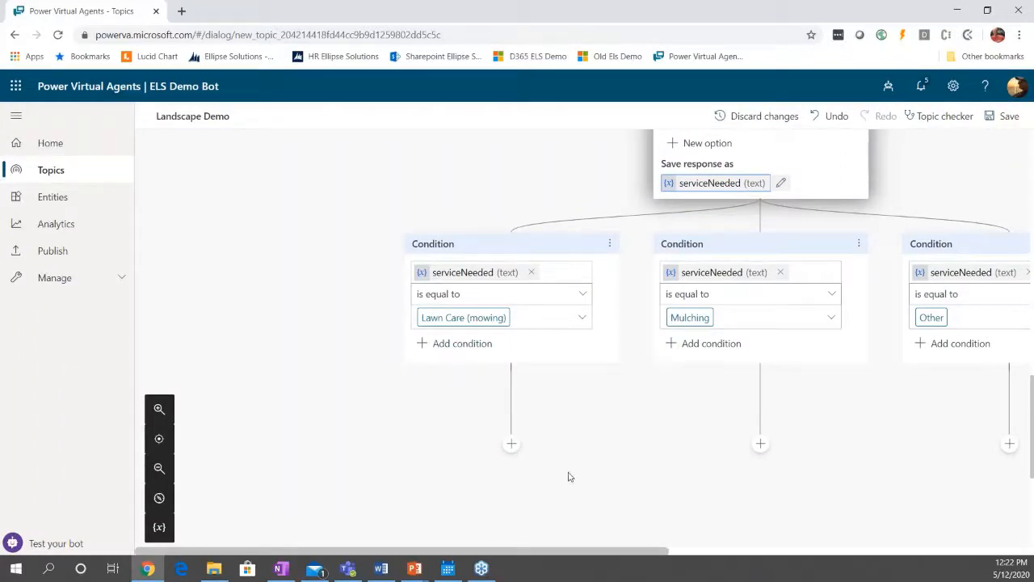
{"action": "scroll", "coordinate": [570, 478], "scroll_direction": "down", "scroll_amount": 1}
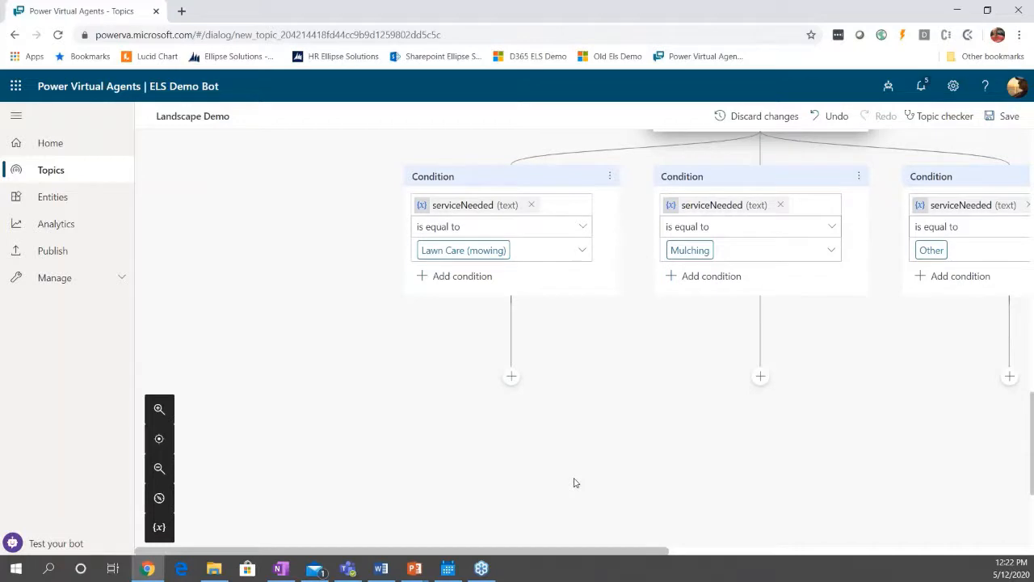
{"action": "left_click_drag", "start_coordinate": [589, 552], "coordinate": [674, 565]}
{"action": "scroll", "coordinate": [665, 501], "scroll_direction": "down", "scroll_amount": 1}
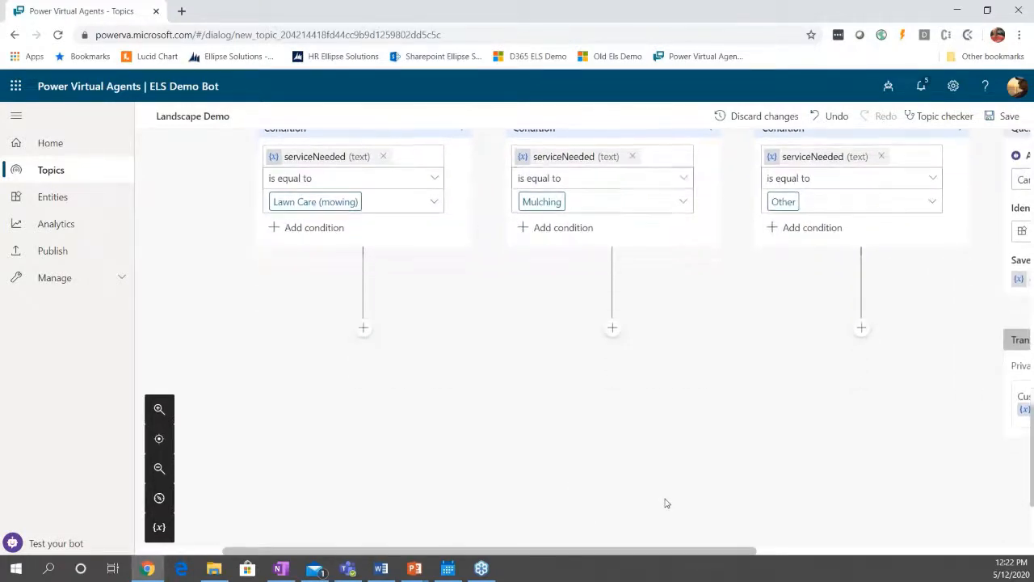
{"action": "scroll", "coordinate": [665, 502], "scroll_direction": "up", "scroll_amount": 3}
{"action": "scroll", "coordinate": [665, 501], "scroll_direction": "down", "scroll_amount": 3}
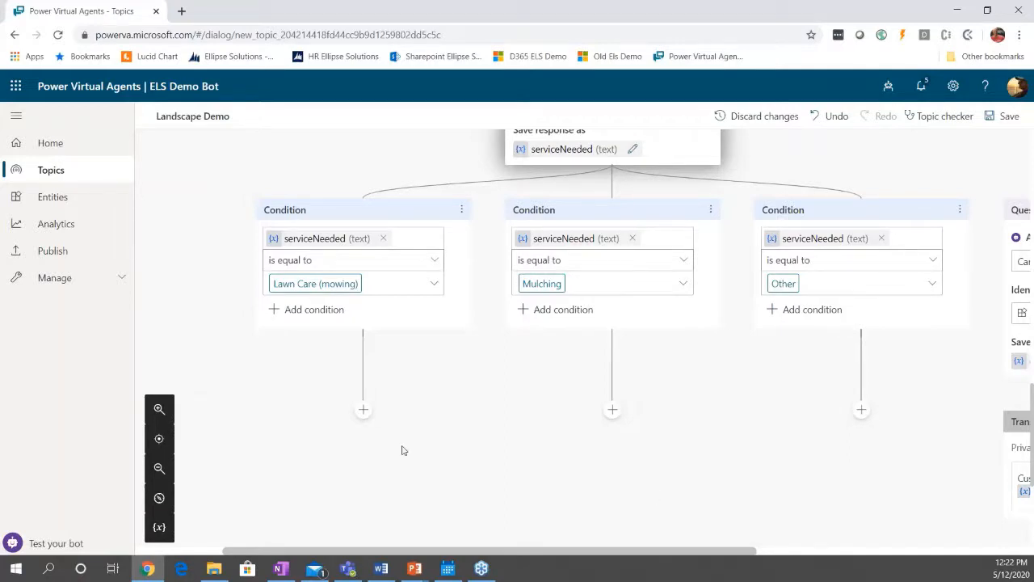
{"action": "left_click", "coordinate": [362, 410]}
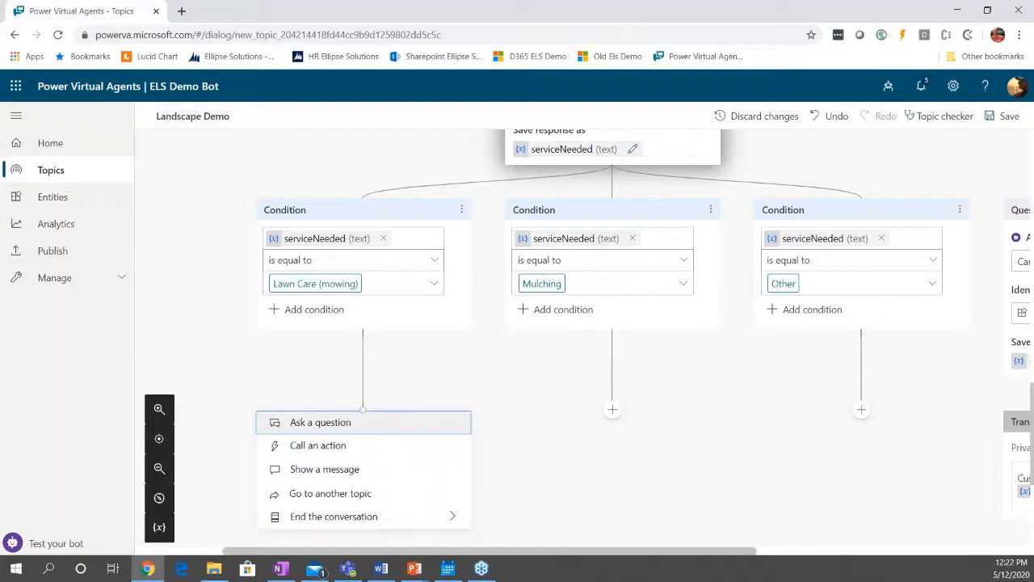
{"action": "left_click", "coordinate": [346, 423]}
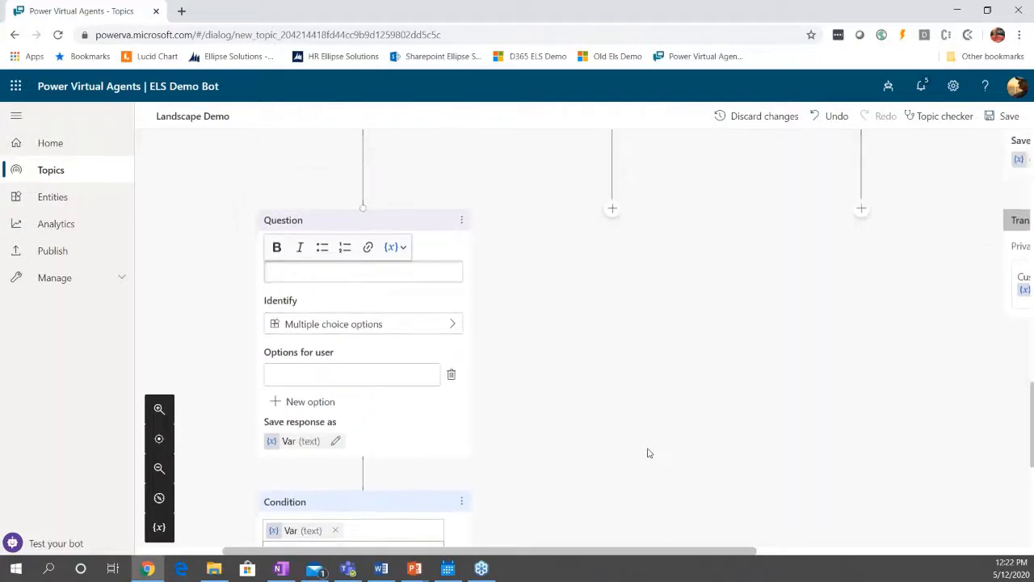
{"action": "type", "text": "What"}
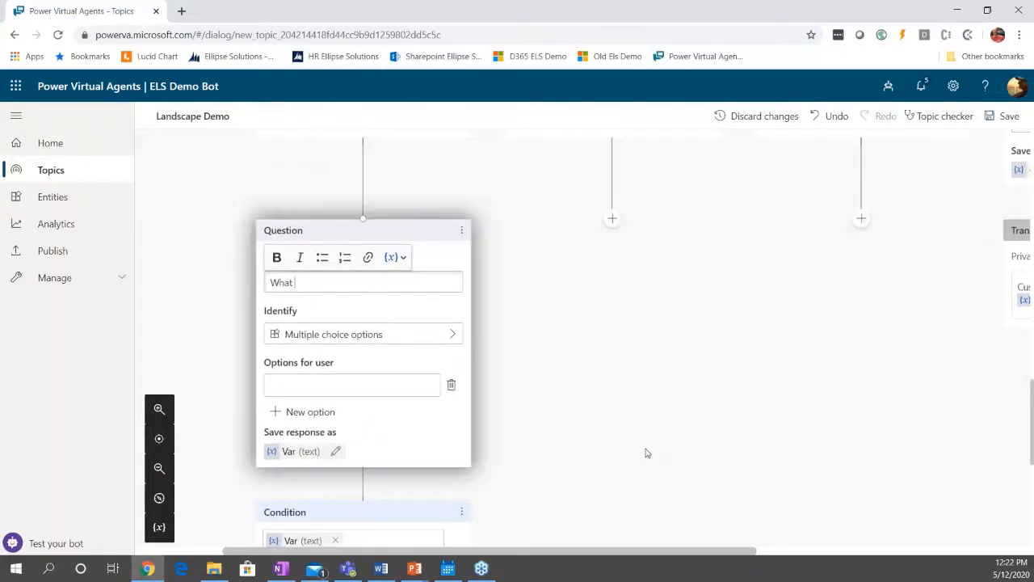
{"action": "type", "text": " date and time would you lik"}
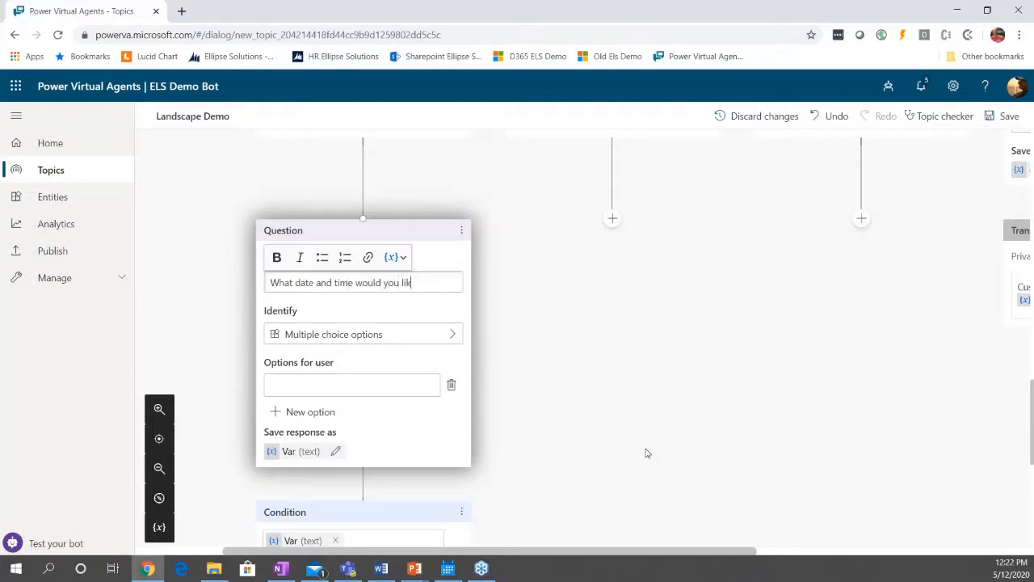
{"action": "type", "text": "e to schedule your"}
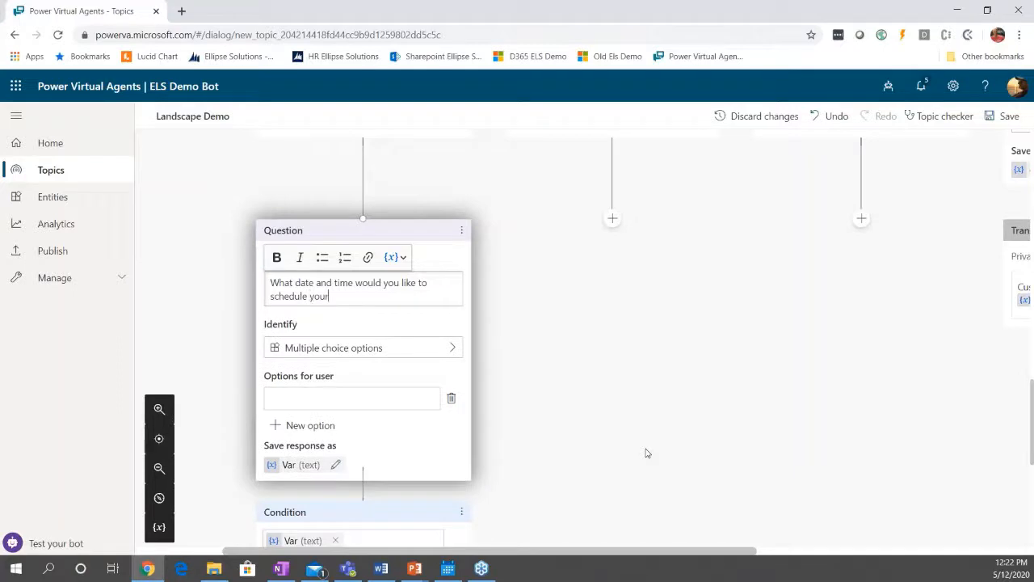
Complete the date and time question's text with the serviceNeeded variable followed by "for?".
{"action": "left_click", "coordinate": [397, 257]}
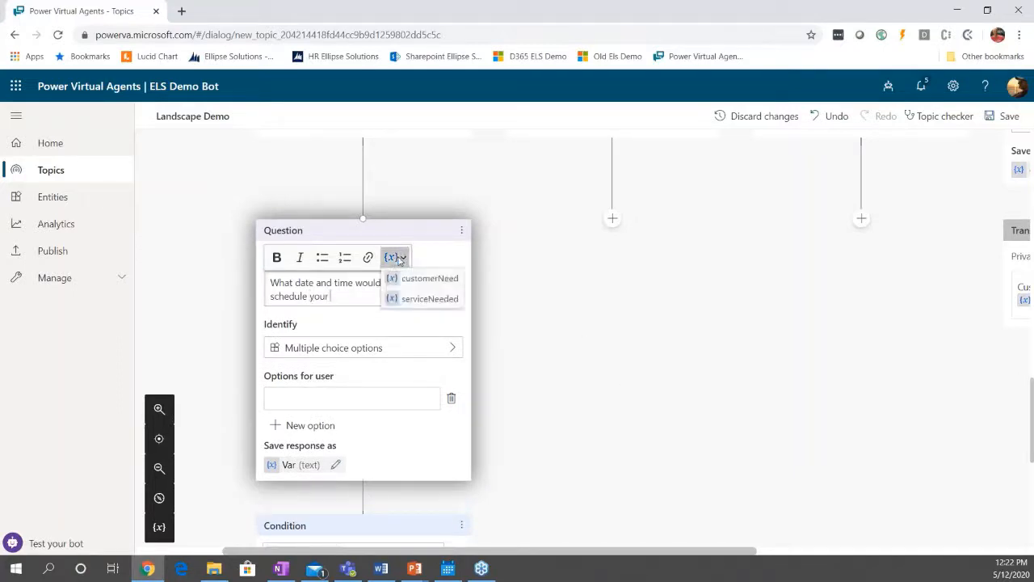
{"action": "left_click", "coordinate": [412, 300]}
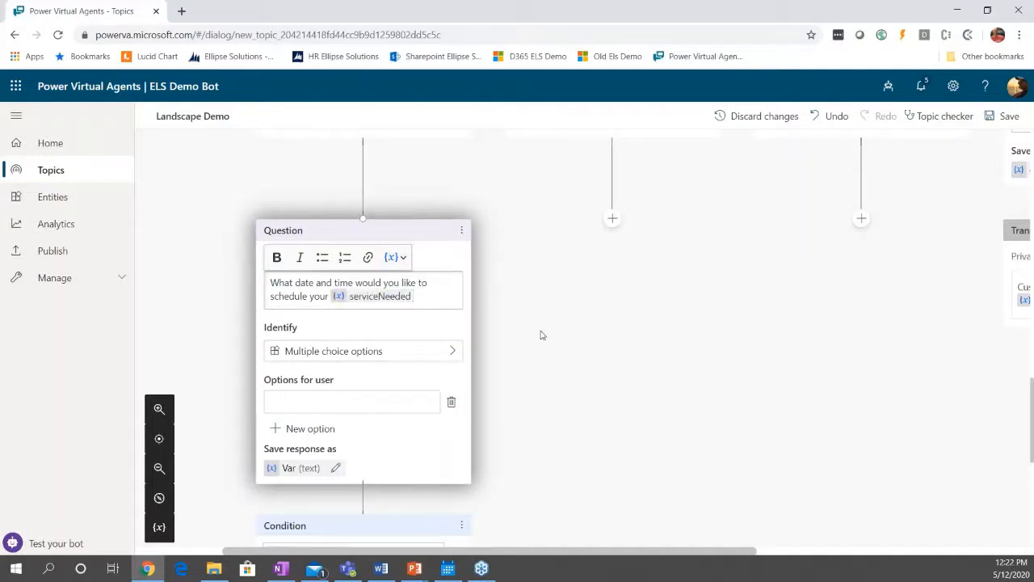
{"action": "type", "text": "for?"}
Set the scheduling question to identify the prebuilt Date and time entity.
{"action": "scroll", "coordinate": [379, 302], "scroll_direction": "up", "scroll_amount": 1}
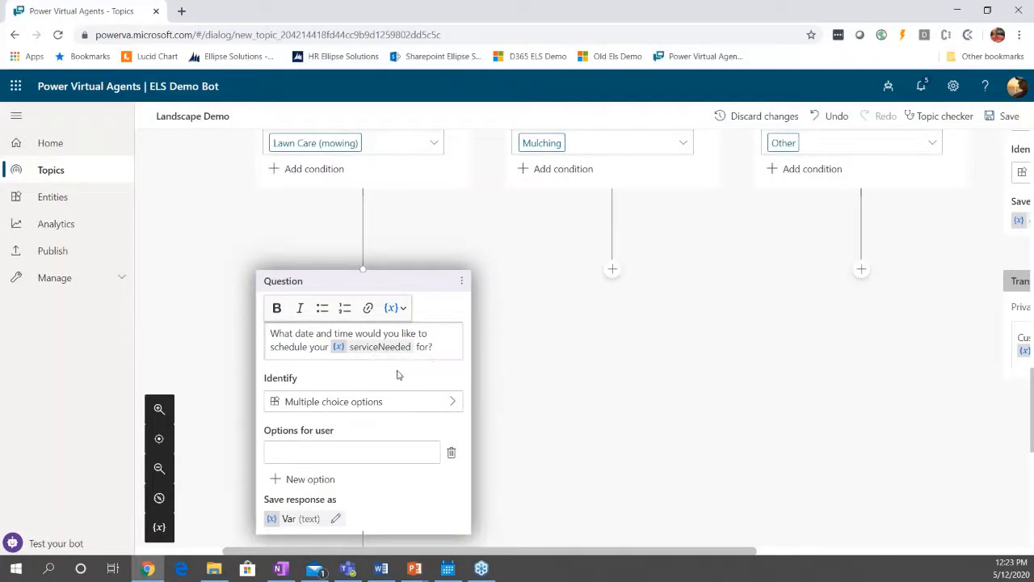
{"action": "left_click", "coordinate": [447, 404]}
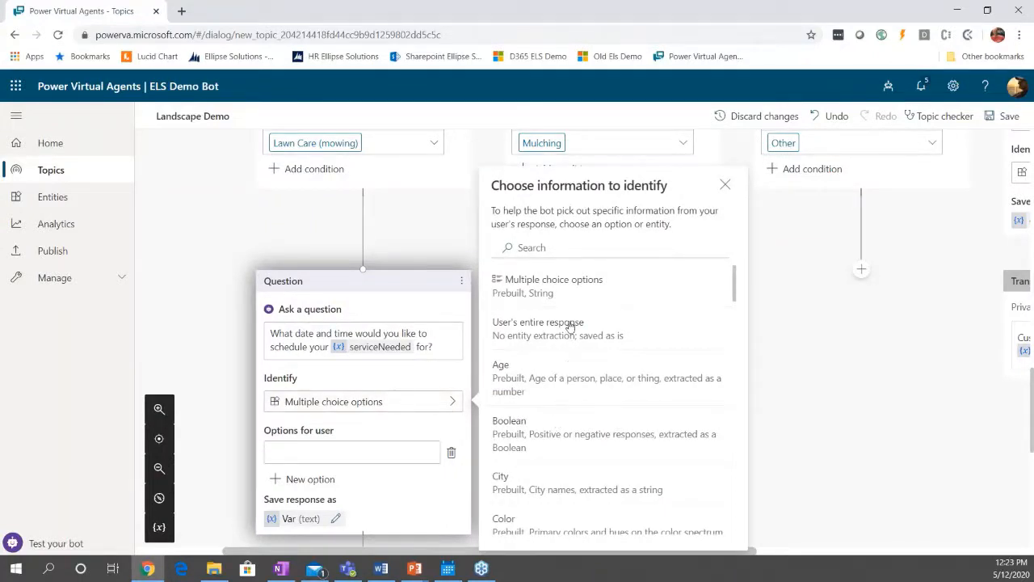
{"action": "scroll", "coordinate": [570, 364], "scroll_direction": "down", "scroll_amount": 1}
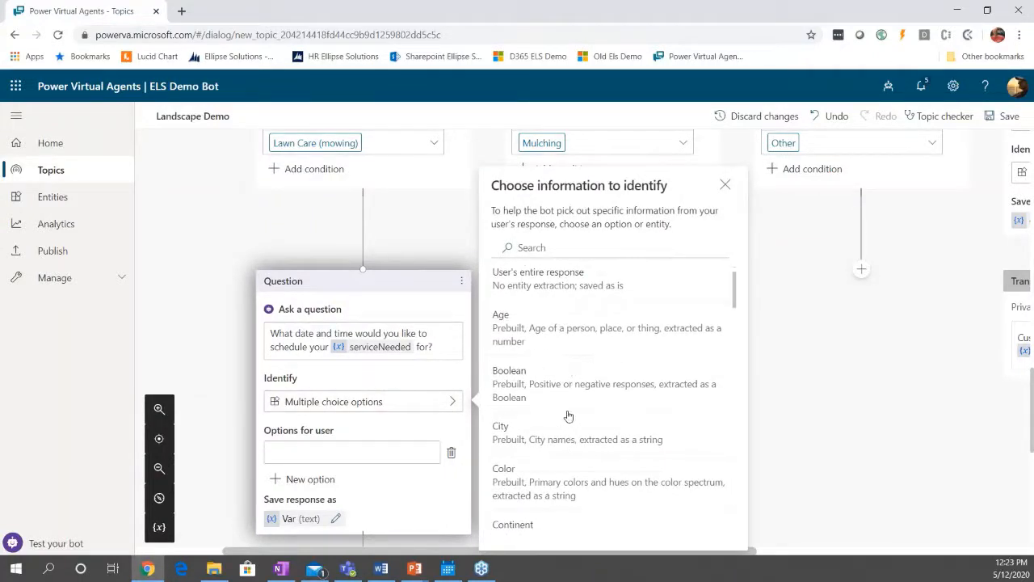
{"action": "scroll", "coordinate": [567, 380], "scroll_direction": "down", "scroll_amount": 1}
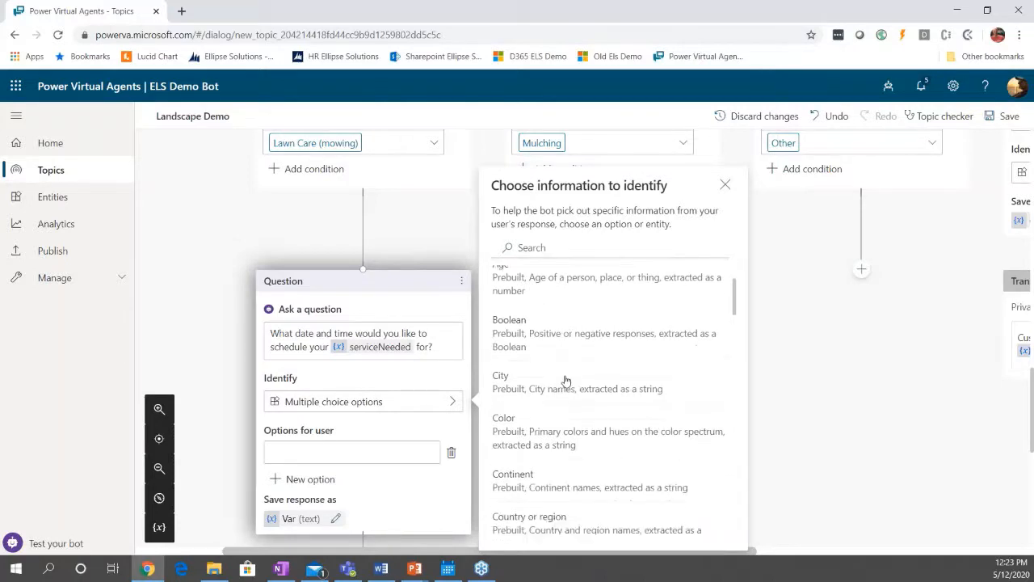
{"action": "scroll", "coordinate": [567, 381], "scroll_direction": "down", "scroll_amount": 2}
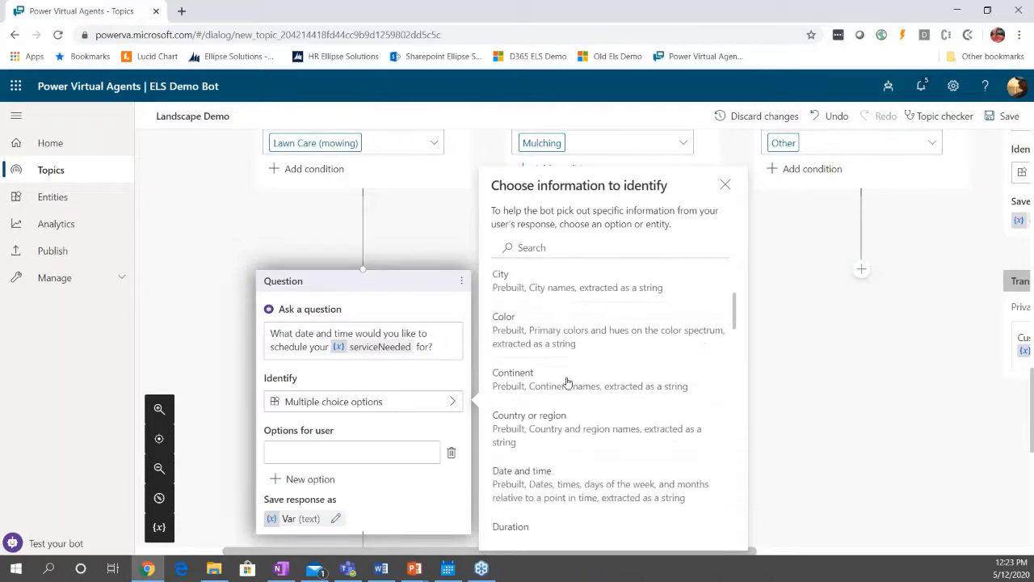
{"action": "scroll", "coordinate": [571, 428], "scroll_direction": "down", "scroll_amount": 1}
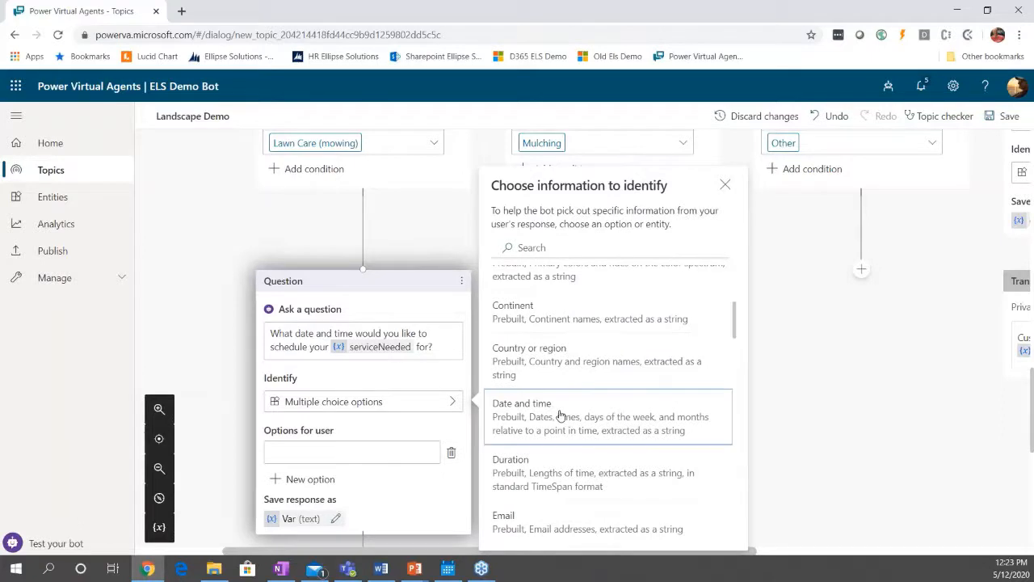
{"action": "left_click", "coordinate": [565, 418]}
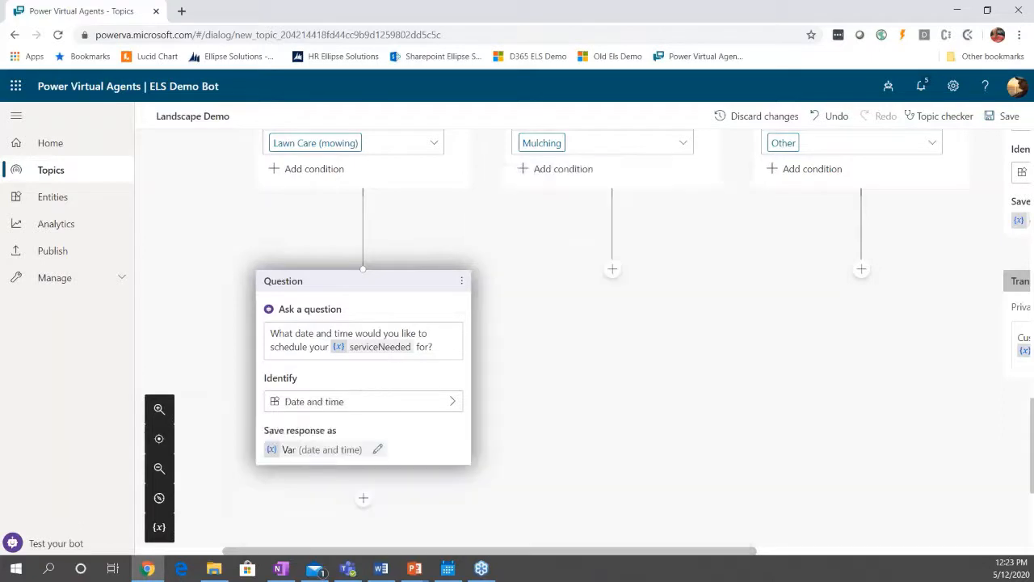
Rename the variable that saves the date and time question's response to serviceDateTime.
{"action": "left_click", "coordinate": [289, 453]}
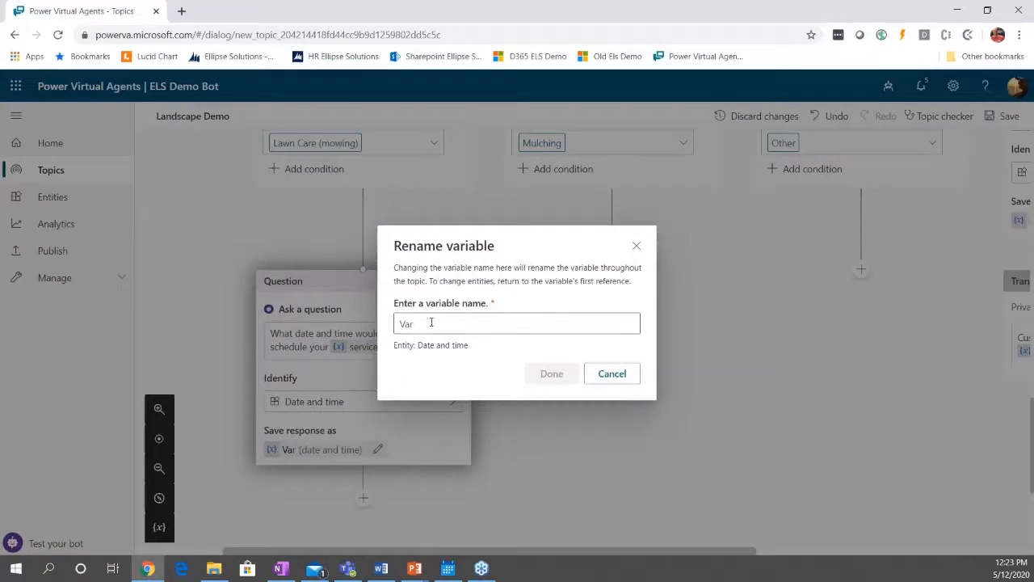
{"action": "left_click_drag", "start_coordinate": [431, 324], "coordinate": [378, 331]}
{"action": "type", "text": "ser"}
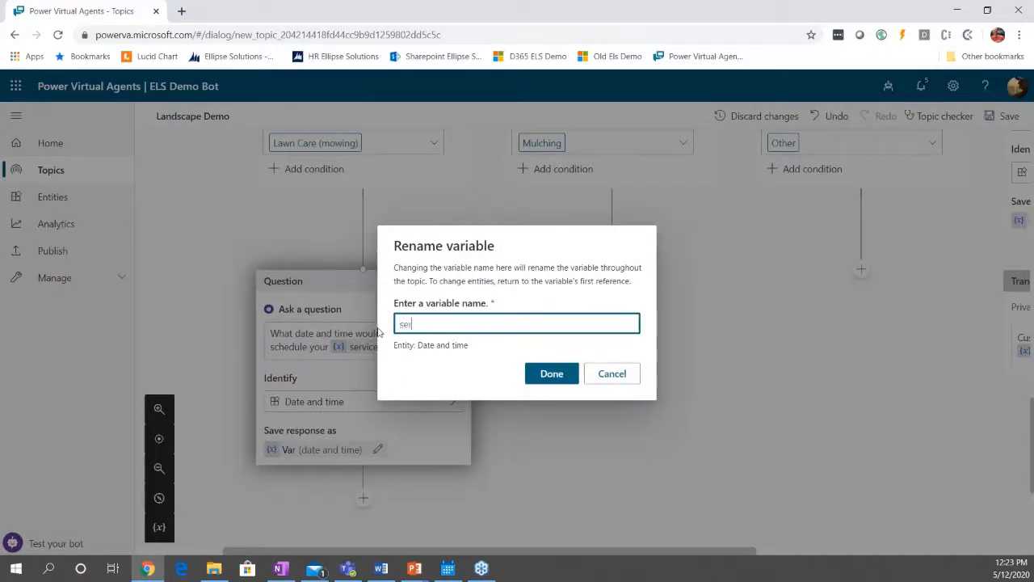
{"action": "type", "text": "viceDateTime"}
{"action": "left_click", "coordinate": [545, 374]}
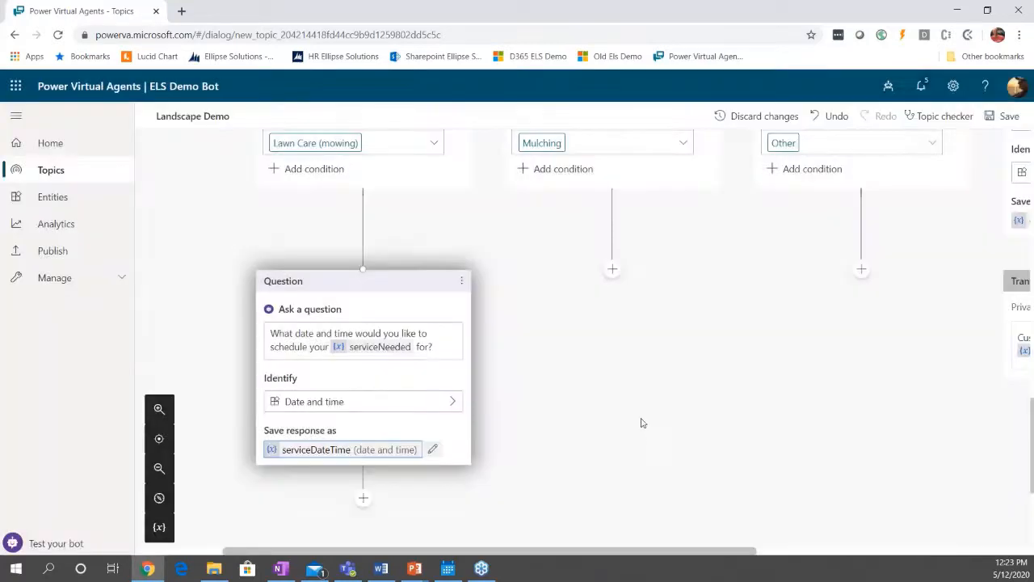
Connect the Mulching condition to the existing date and time question under Lawn Care (mowing).
{"action": "scroll", "coordinate": [578, 511], "scroll_direction": "up", "scroll_amount": 1}
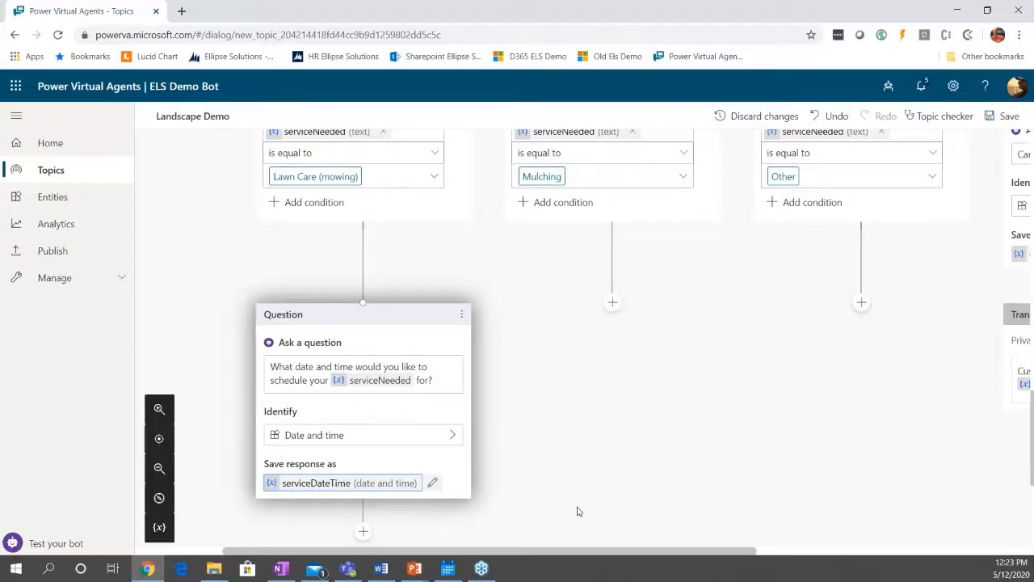
{"action": "scroll", "coordinate": [577, 509], "scroll_direction": "up", "scroll_amount": 2}
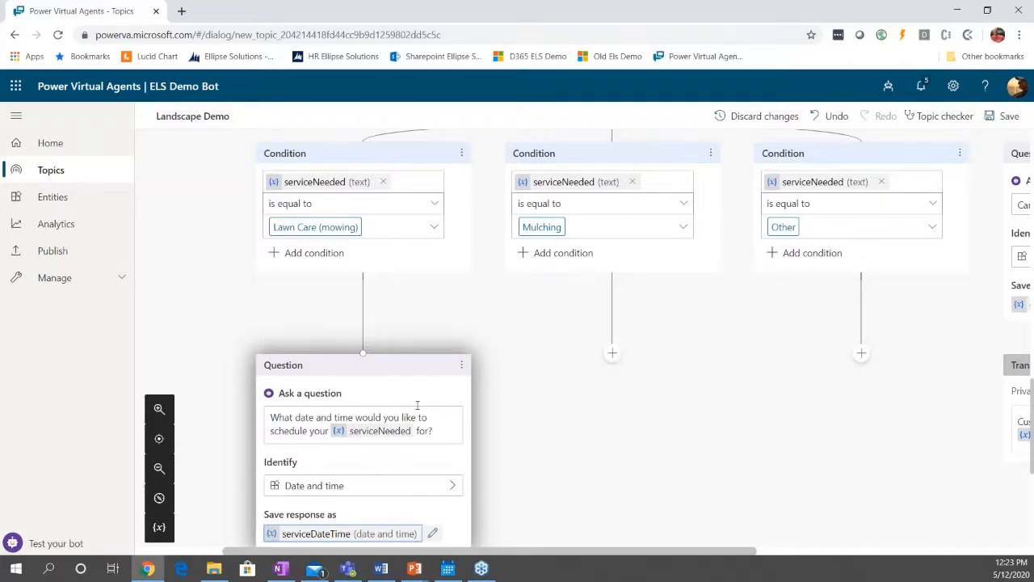
{"action": "left_click", "coordinate": [613, 353]}
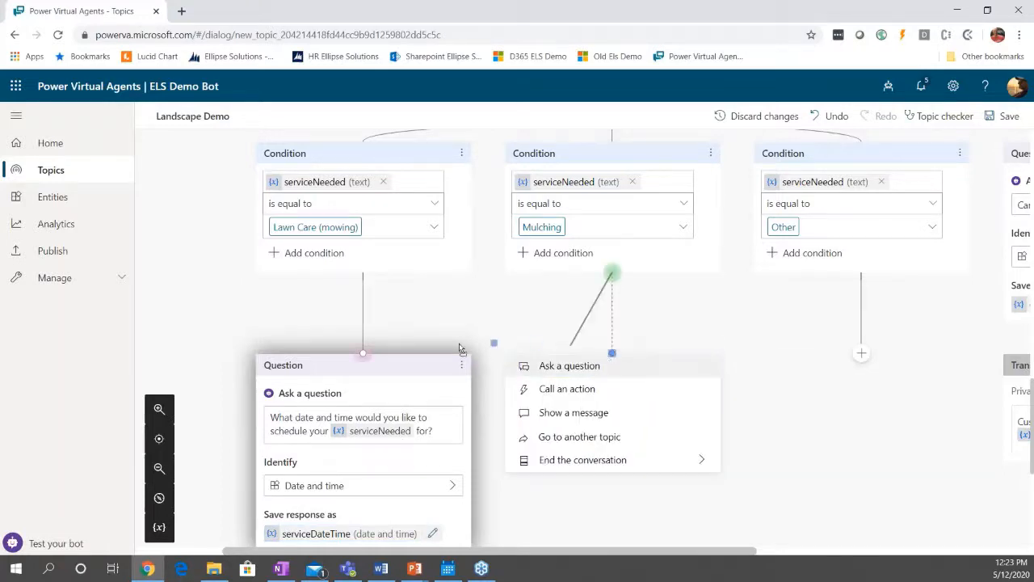
{"action": "left_click_drag", "start_coordinate": [612, 273], "coordinate": [363, 358]}
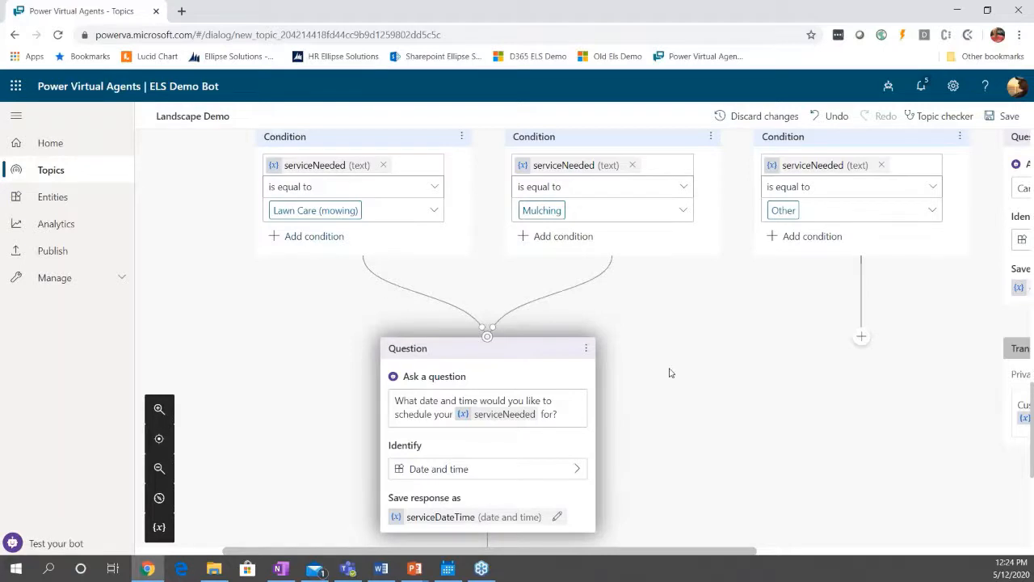
Add a message after the date and time question, starting with the text "Thank you for scheduling".
{"action": "scroll", "coordinate": [481, 355], "scroll_direction": "down", "scroll_amount": 1}
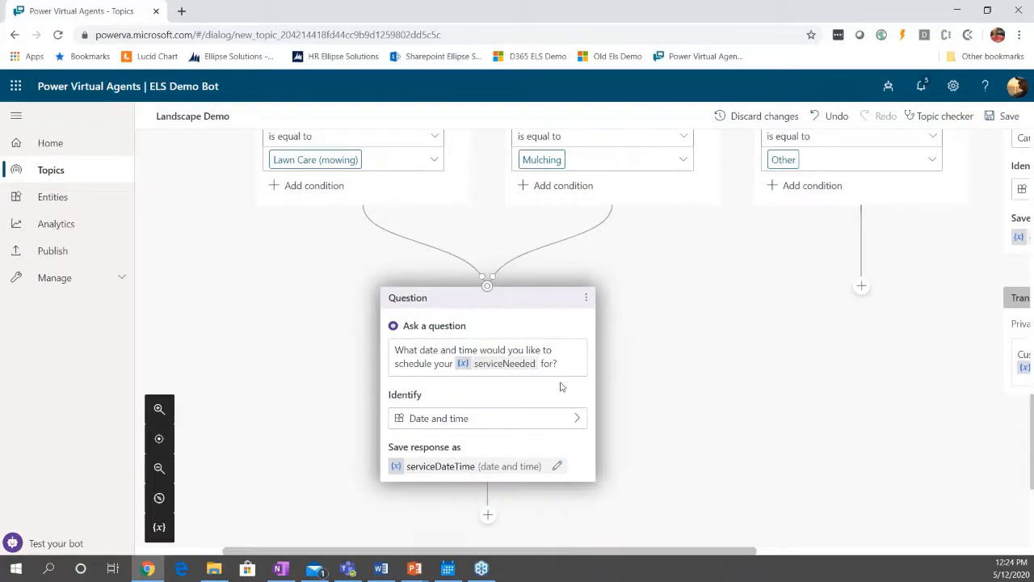
{"action": "scroll", "coordinate": [559, 386], "scroll_direction": "down", "scroll_amount": 1}
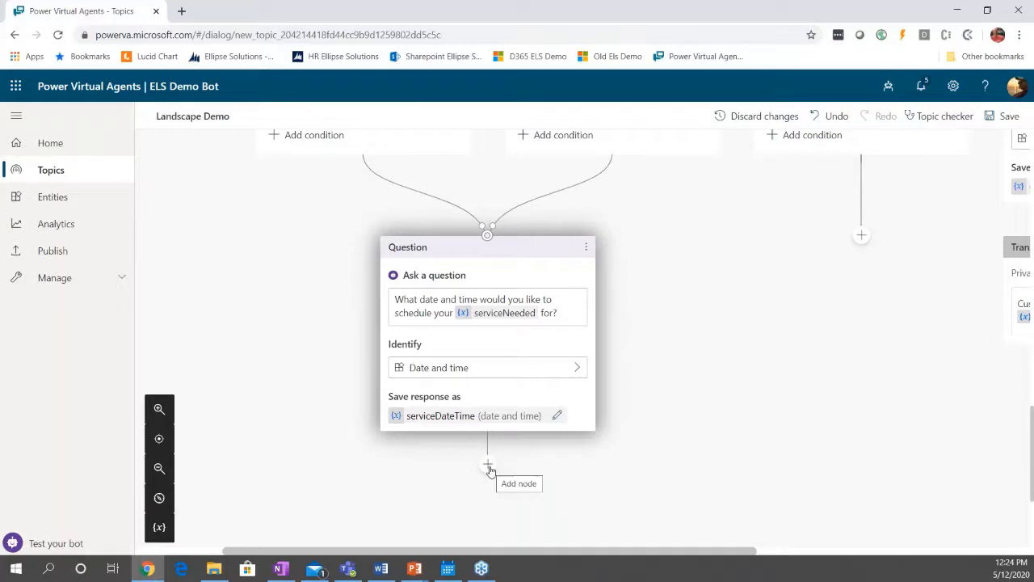
{"action": "scroll", "coordinate": [557, 464], "scroll_direction": "down", "scroll_amount": 1}
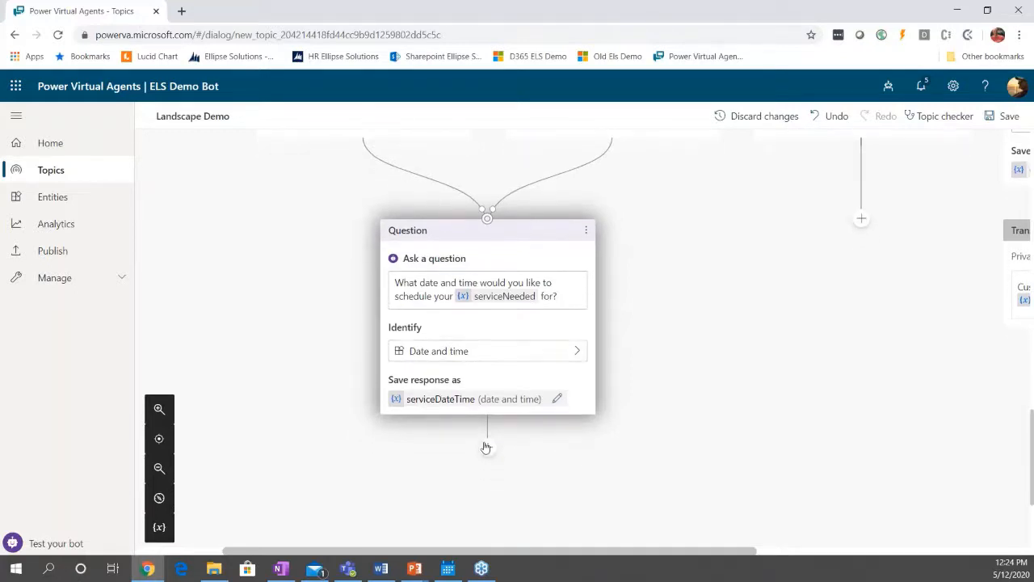
{"action": "left_click", "coordinate": [488, 447]}
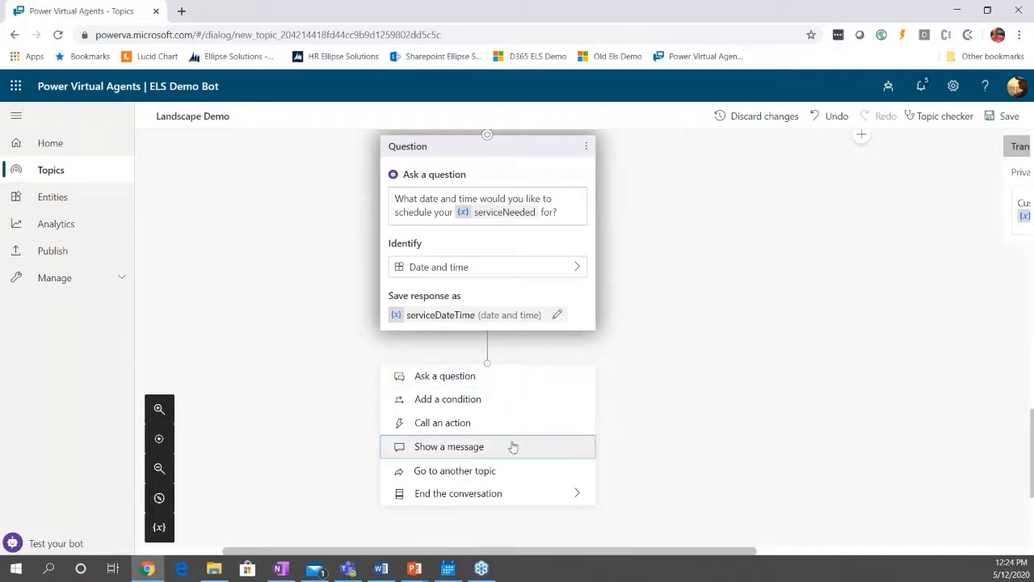
{"action": "key", "text": "Return"}
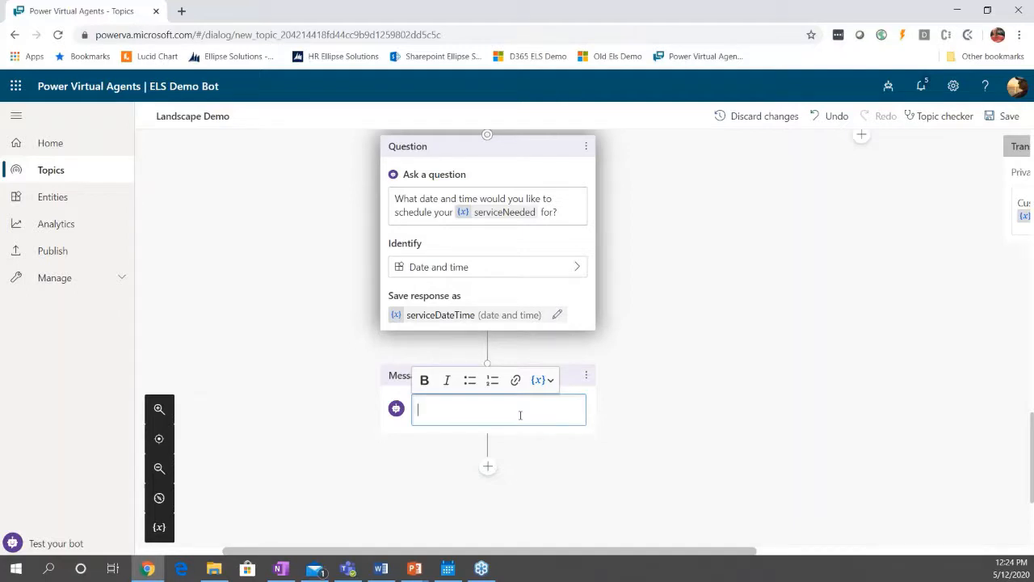
{"action": "type", "text": "Thank you for"}
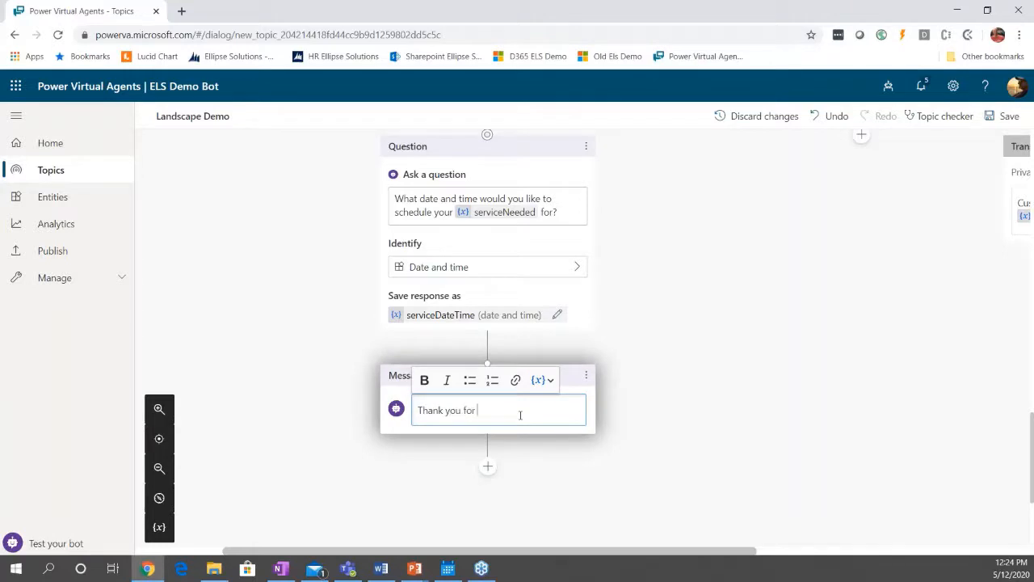
{"action": "type", "text": " scheduling"}
Complete the thank-you message with the serviceNeeded variable, the word "for" and the serviceDateTime variable.
{"action": "left_click", "coordinate": [545, 380]}
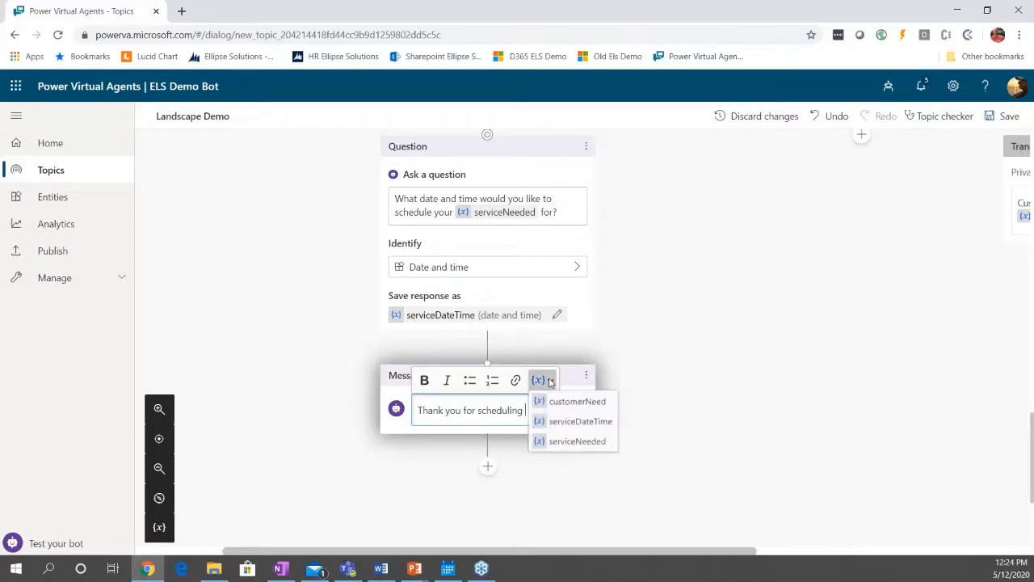
{"action": "left_click", "coordinate": [572, 441]}
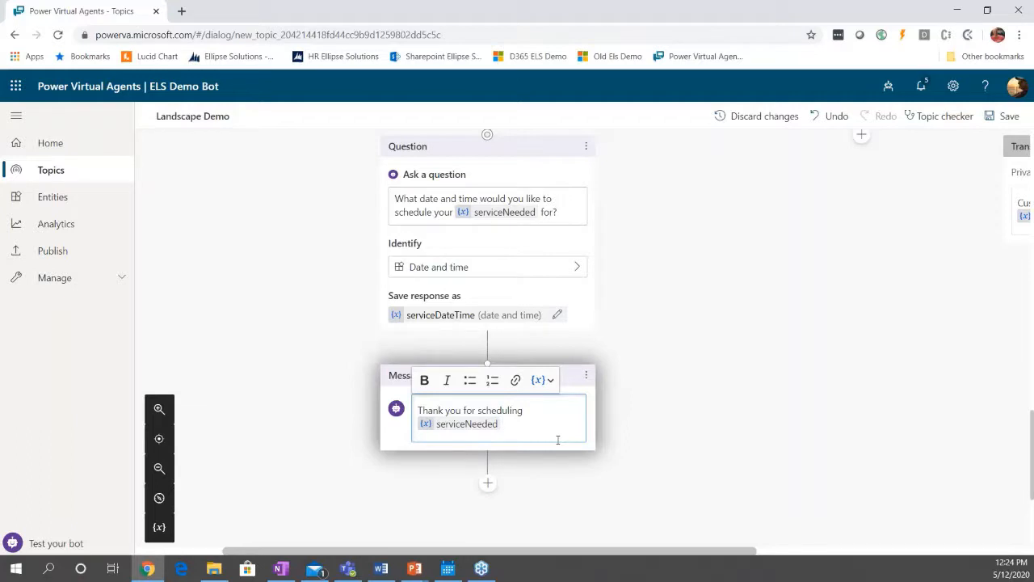
{"action": "type", "text": "for"}
{"action": "left_click", "coordinate": [539, 379]}
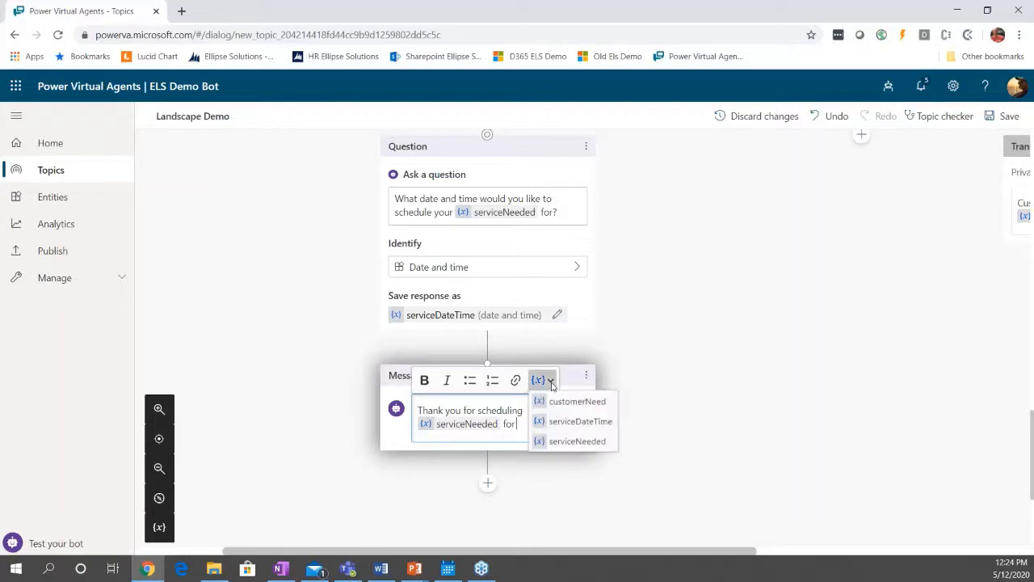
{"action": "left_click", "coordinate": [580, 421]}
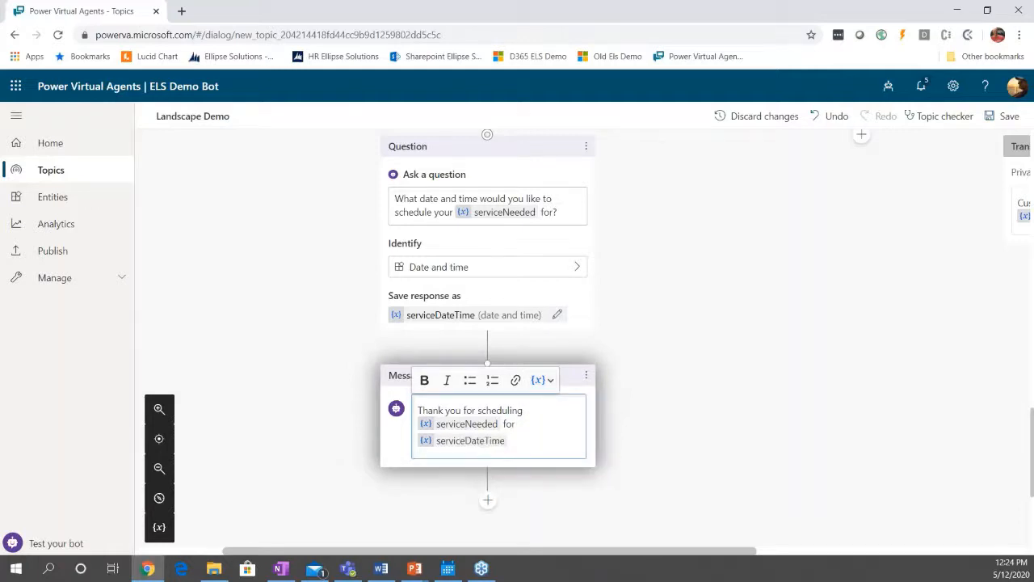
End the conversation with a survey after the thank-you message.
{"action": "scroll", "coordinate": [623, 429], "scroll_direction": "down", "scroll_amount": 3}
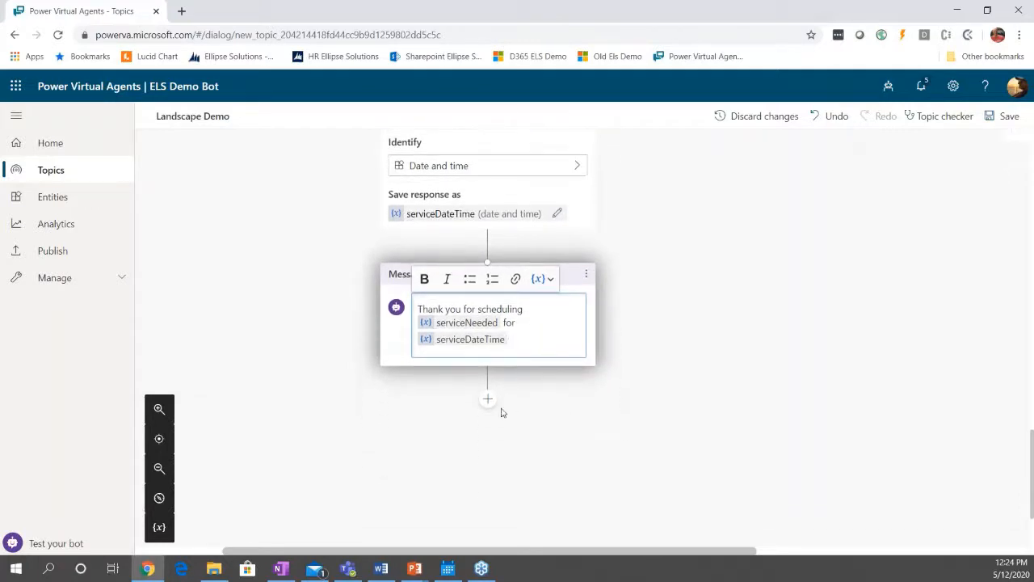
{"action": "left_click", "coordinate": [493, 404]}
{"action": "mouse_move", "coordinate": [508, 533]}
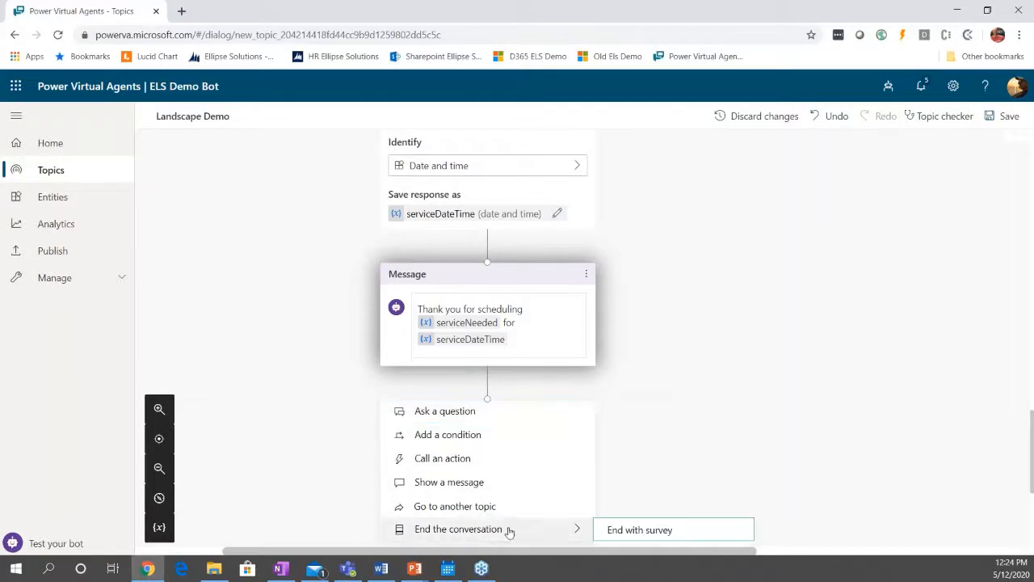
{"action": "scroll", "coordinate": [665, 501], "scroll_direction": "down", "scroll_amount": 2}
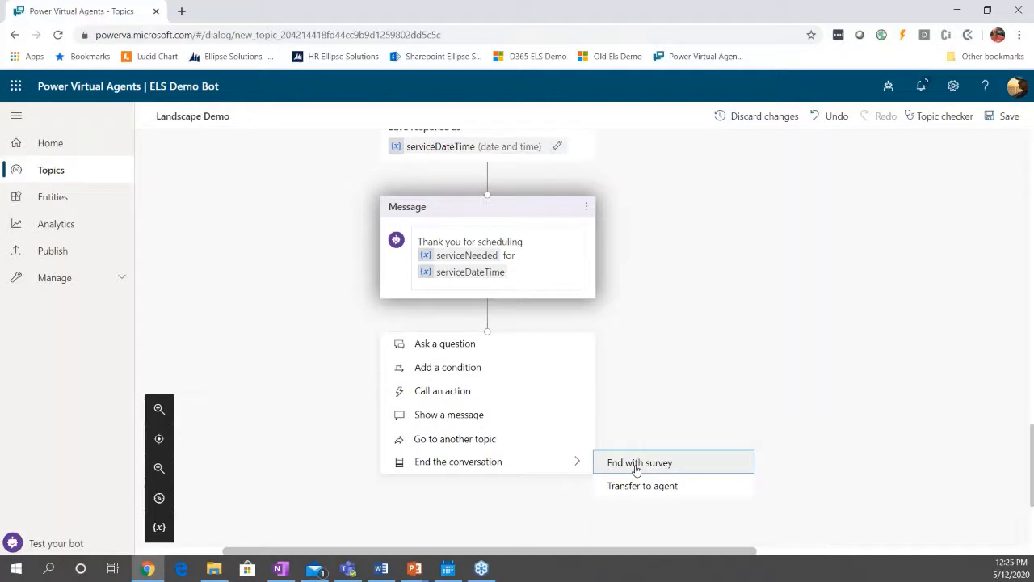
{"action": "left_click", "coordinate": [636, 464]}
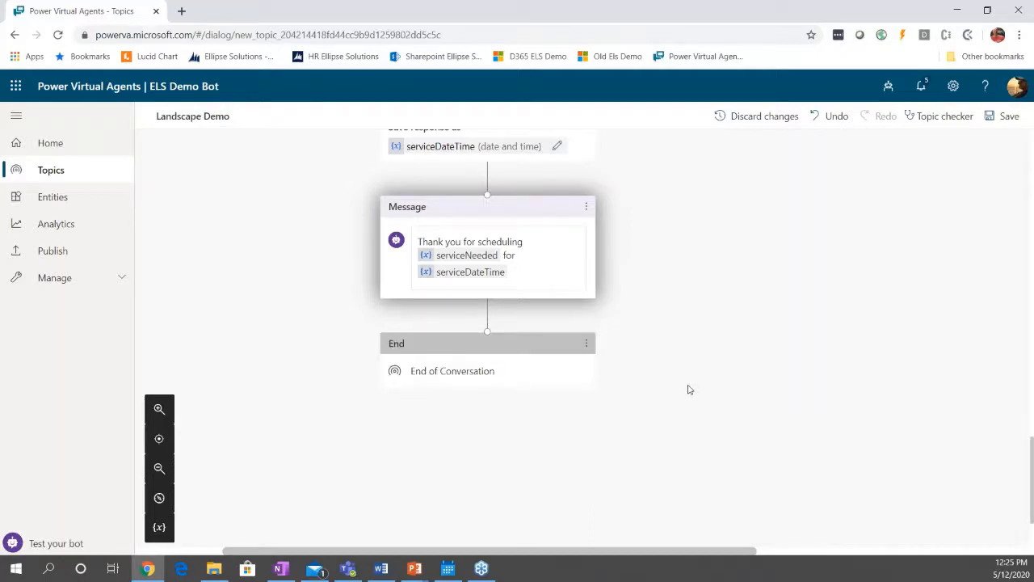
End the branch under the Other condition with a transfer to an agent.
{"action": "scroll", "coordinate": [703, 390], "scroll_direction": "up", "scroll_amount": 5}
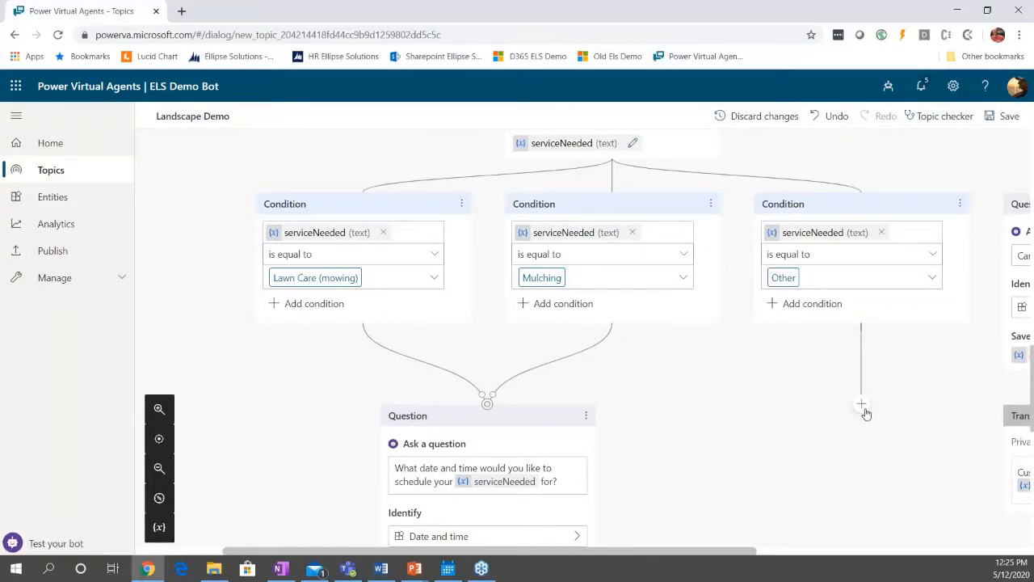
{"action": "left_click", "coordinate": [863, 407]}
{"action": "mouse_move", "coordinate": [851, 517]}
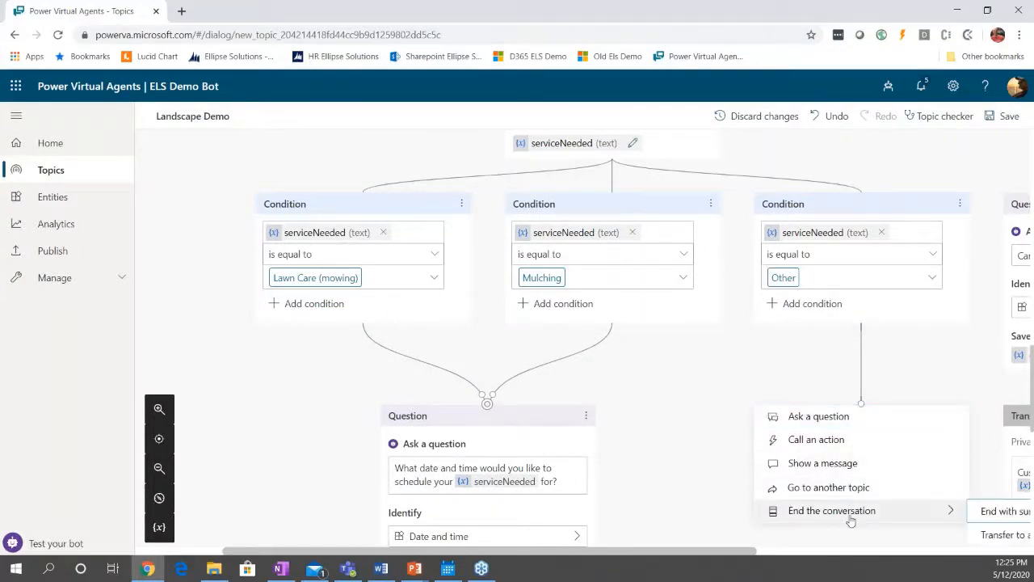
{"action": "left_click_drag", "start_coordinate": [754, 555], "coordinate": [813, 564]}
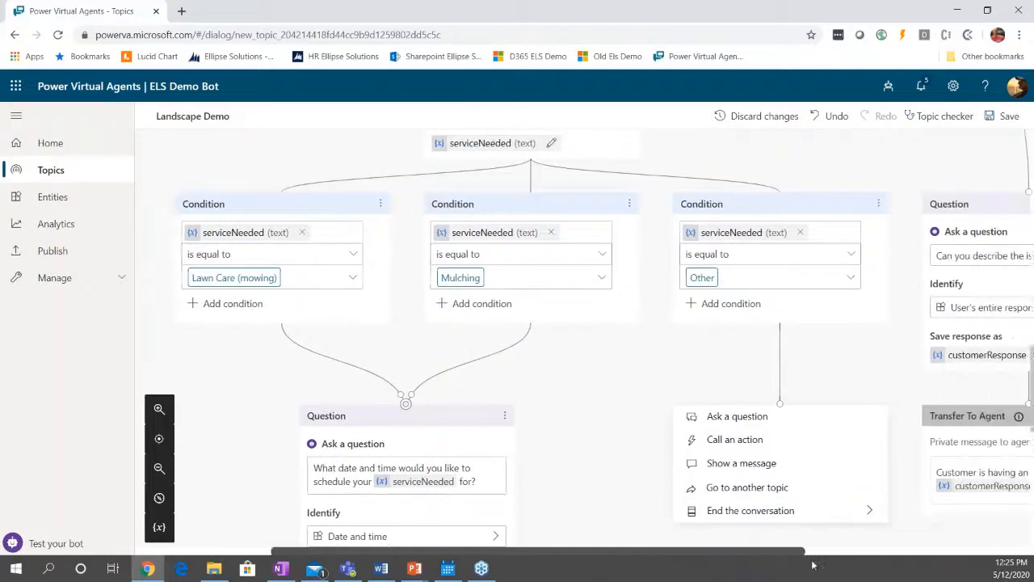
{"action": "mouse_move", "coordinate": [783, 518]}
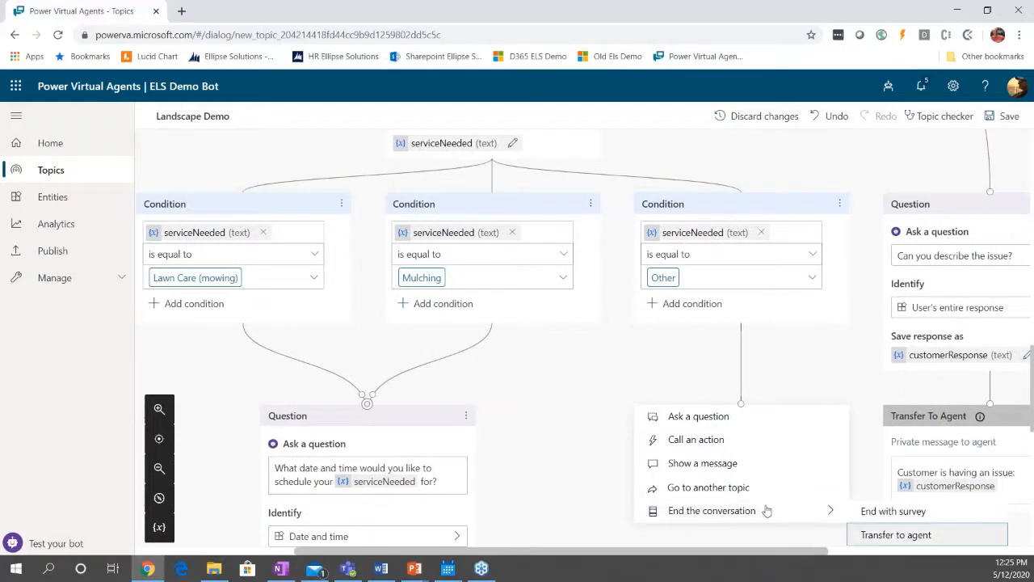
{"action": "left_click", "coordinate": [895, 535]}
Enter "Need service scheduled." as the private message to the agent in the Other branch's transfer.
{"action": "left_click", "coordinate": [689, 471]}
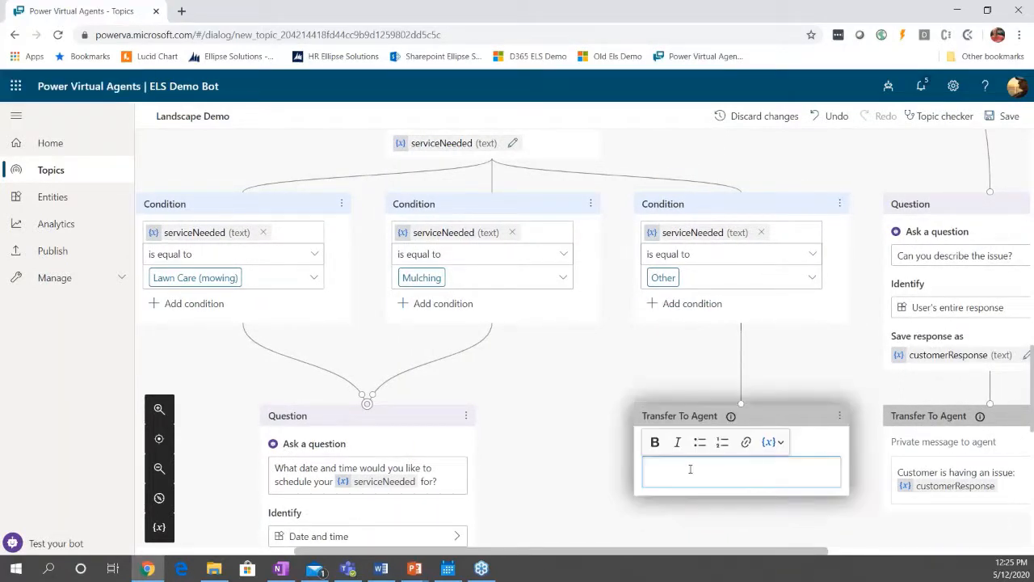
{"action": "type", "text": "Needed "}
{"action": "type", "text": "serv"}
{"action": "key", "text": "BackSpace"}
{"action": "key", "text": "BackSpace"}
{"action": "key", "text": "BackSpace"}
{"action": "type", "text": "service schedule"}
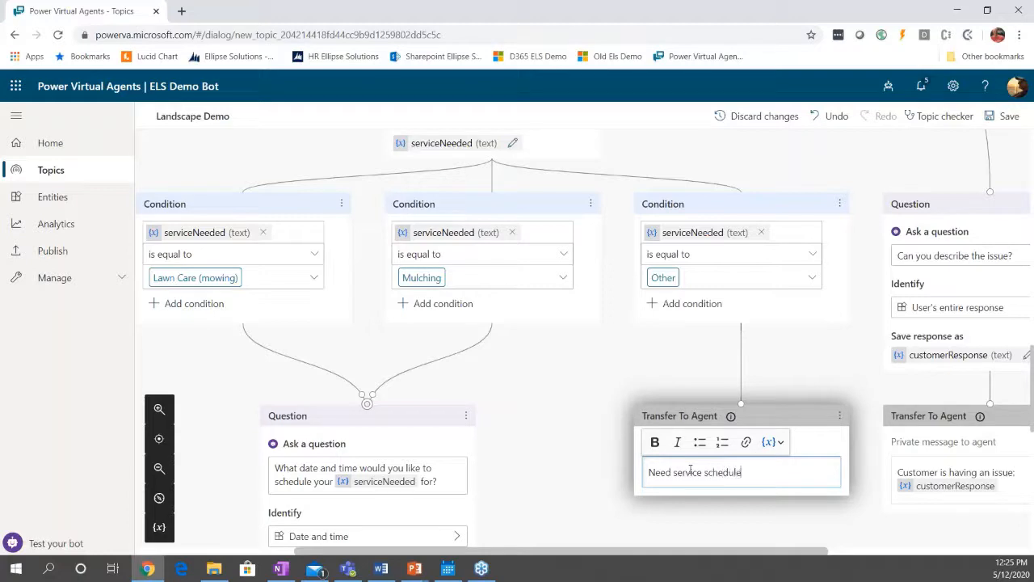
{"action": "type", "text": "d."}
{"action": "left_click", "coordinate": [499, 377]}
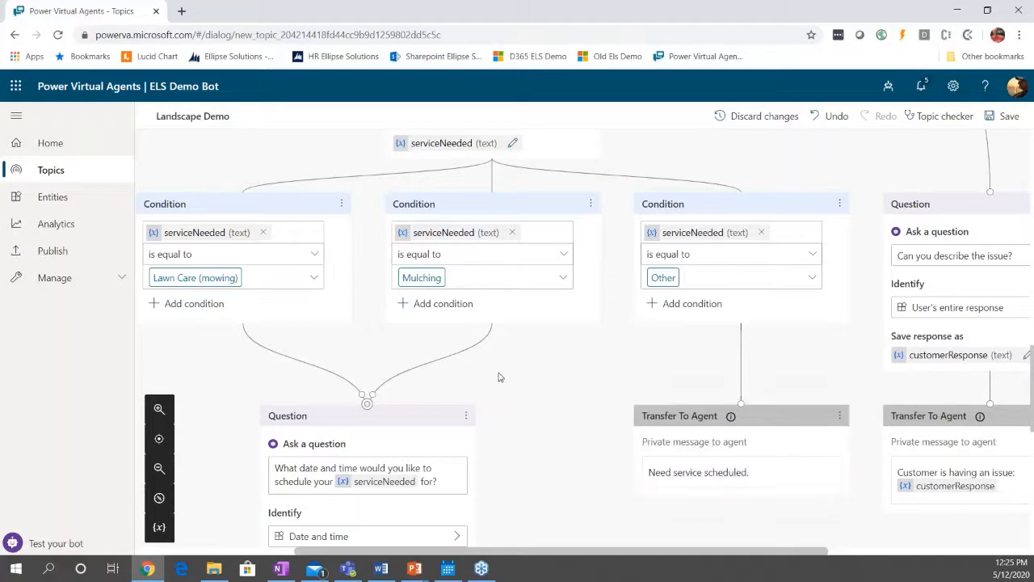
Redirect the "All other conditions" branch of the customerNeed question to the Goodbye topic.
{"action": "scroll", "coordinate": [628, 408], "scroll_direction": "up", "scroll_amount": 1}
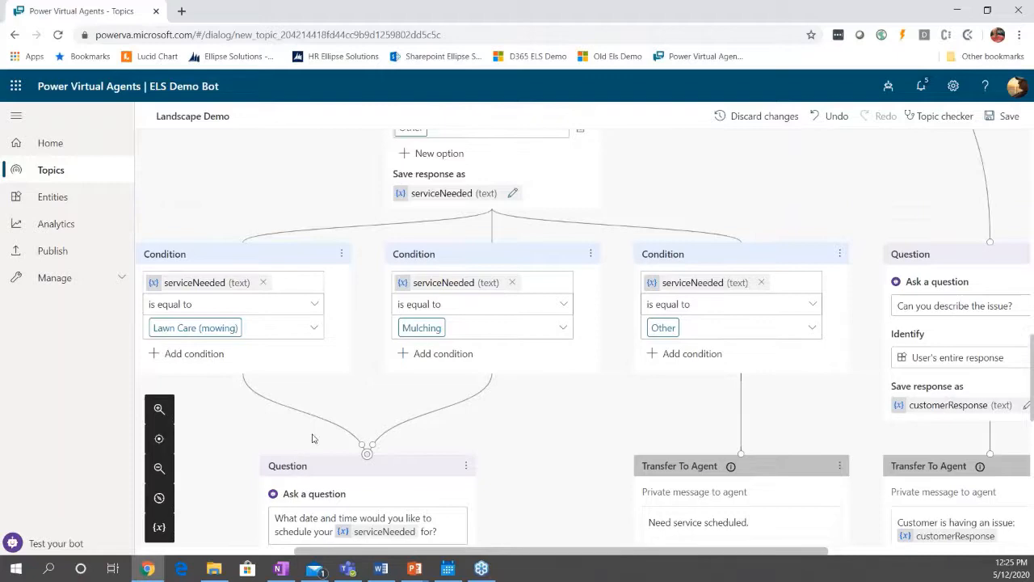
{"action": "left_click", "coordinate": [159, 468]}
{"action": "left_click", "coordinate": [159, 473]}
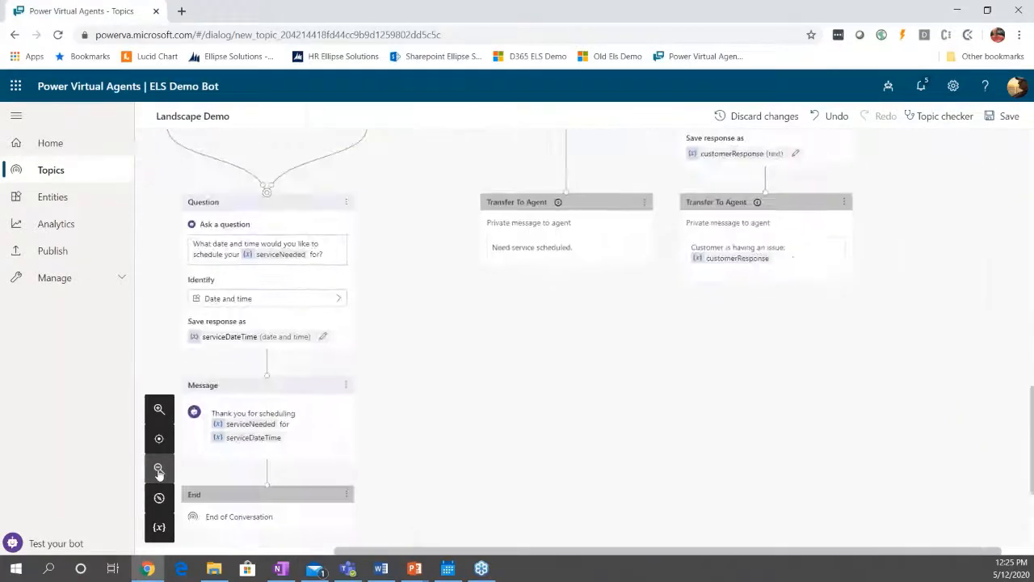
{"action": "left_click", "coordinate": [159, 474]}
{"action": "scroll", "coordinate": [572, 401], "scroll_direction": "up", "scroll_amount": 1}
{"action": "scroll", "coordinate": [575, 408], "scroll_direction": "up", "scroll_amount": 5}
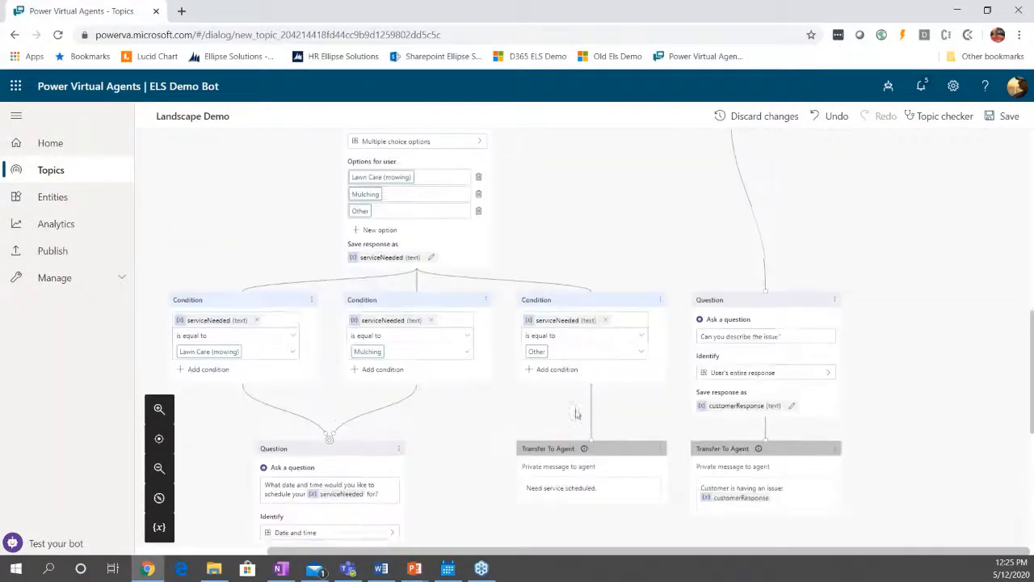
{"action": "scroll", "coordinate": [485, 449], "scroll_direction": "up", "scroll_amount": 1}
{"action": "scroll", "coordinate": [501, 453], "scroll_direction": "up", "scroll_amount": 4}
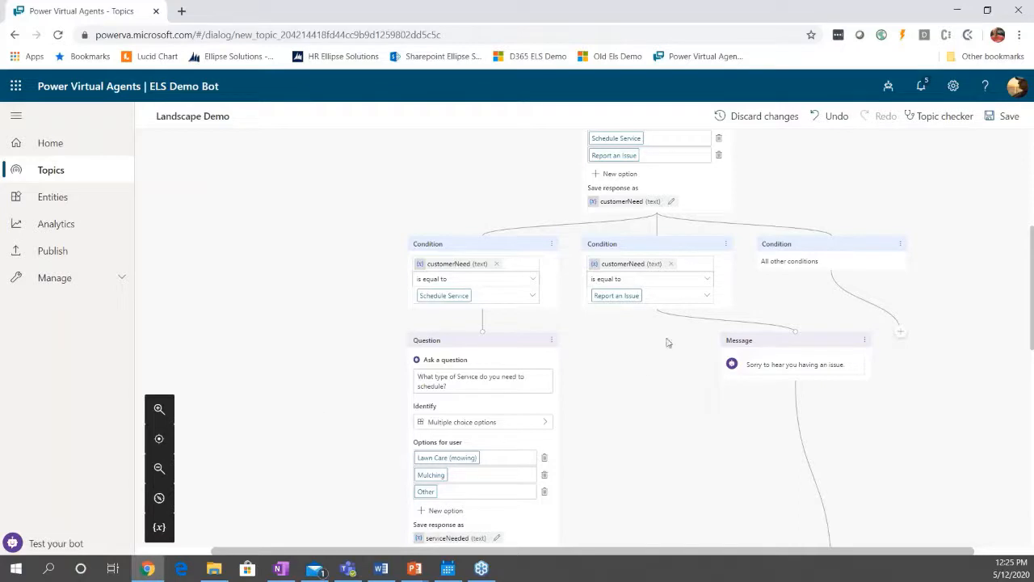
{"action": "left_click_drag", "start_coordinate": [825, 307], "coordinate": [389, 357]}
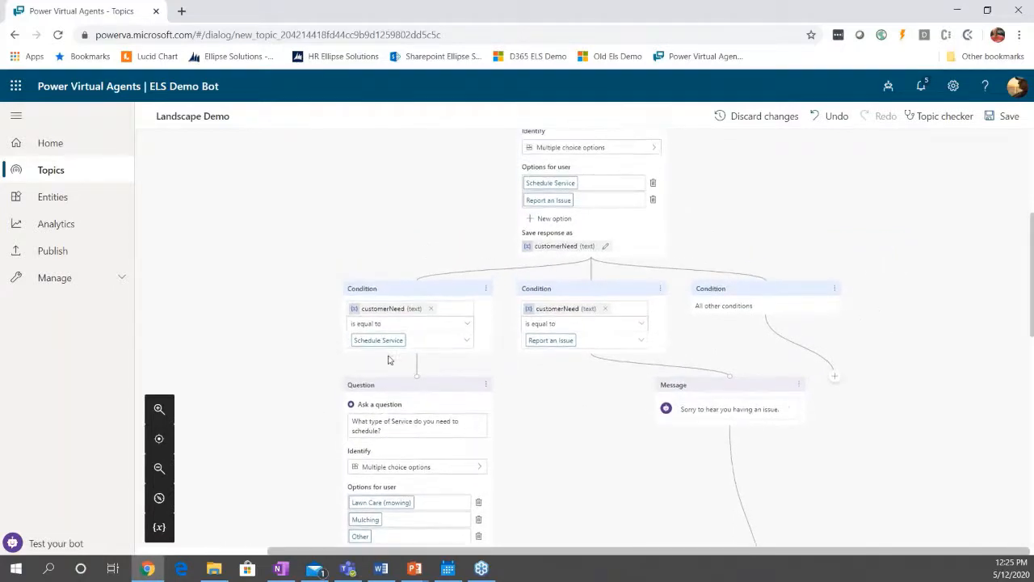
{"action": "left_click", "coordinate": [159, 409]}
{"action": "left_click", "coordinate": [159, 409]}
{"action": "left_click_drag", "start_coordinate": [515, 256], "coordinate": [214, 155]}
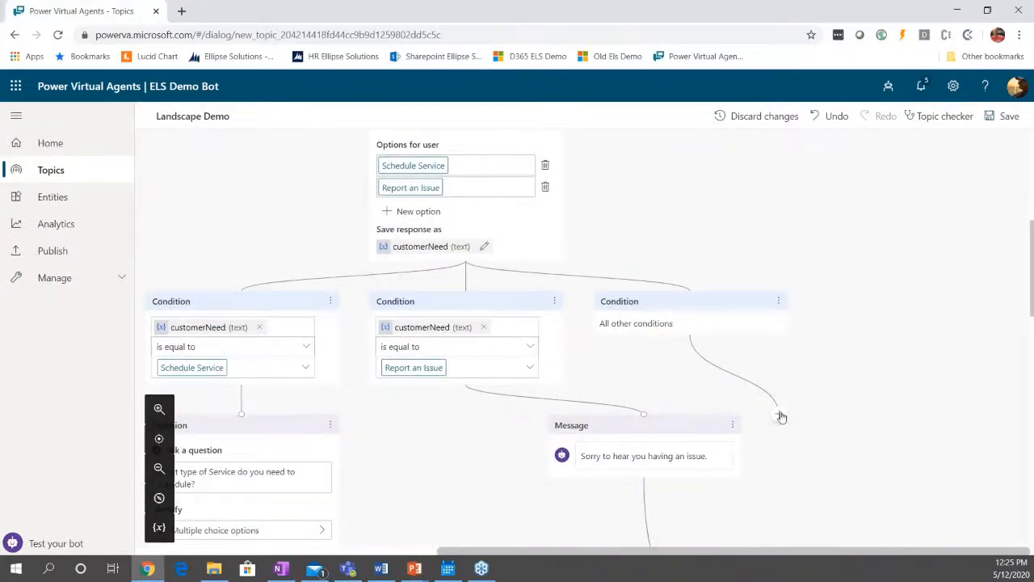
{"action": "left_click", "coordinate": [779, 414]}
{"action": "mouse_move", "coordinate": [731, 514]}
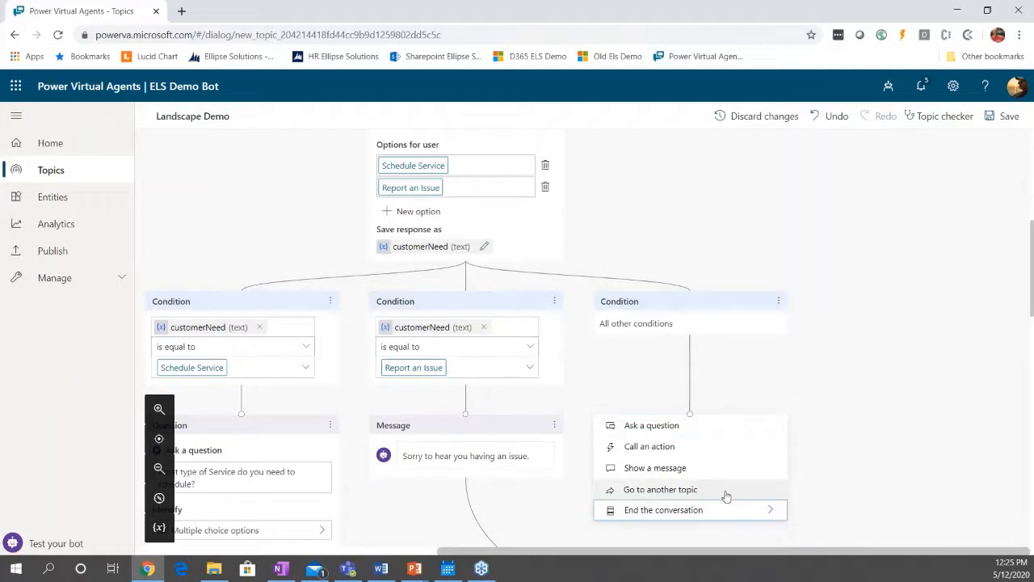
{"action": "left_click", "coordinate": [727, 496]}
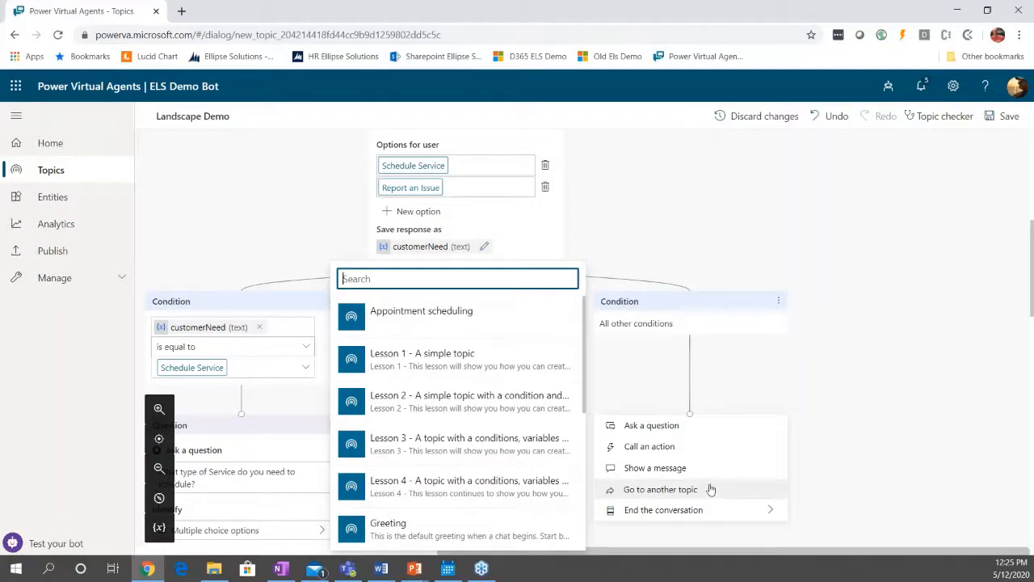
{"action": "scroll", "coordinate": [483, 422], "scroll_direction": "down", "scroll_amount": 3}
{"action": "scroll", "coordinate": [483, 422], "scroll_direction": "down", "scroll_amount": 4}
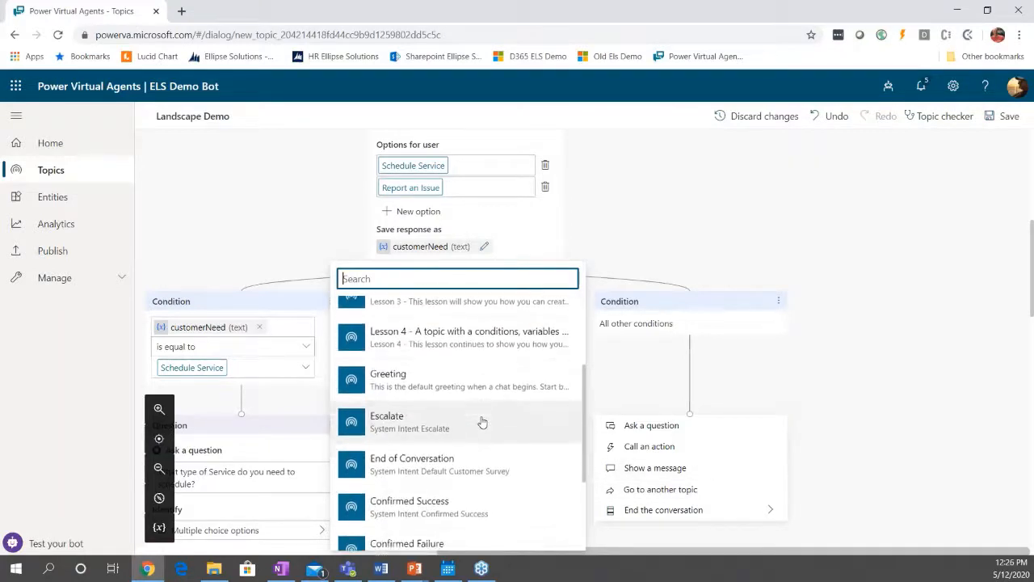
{"action": "left_click", "coordinate": [461, 457]}
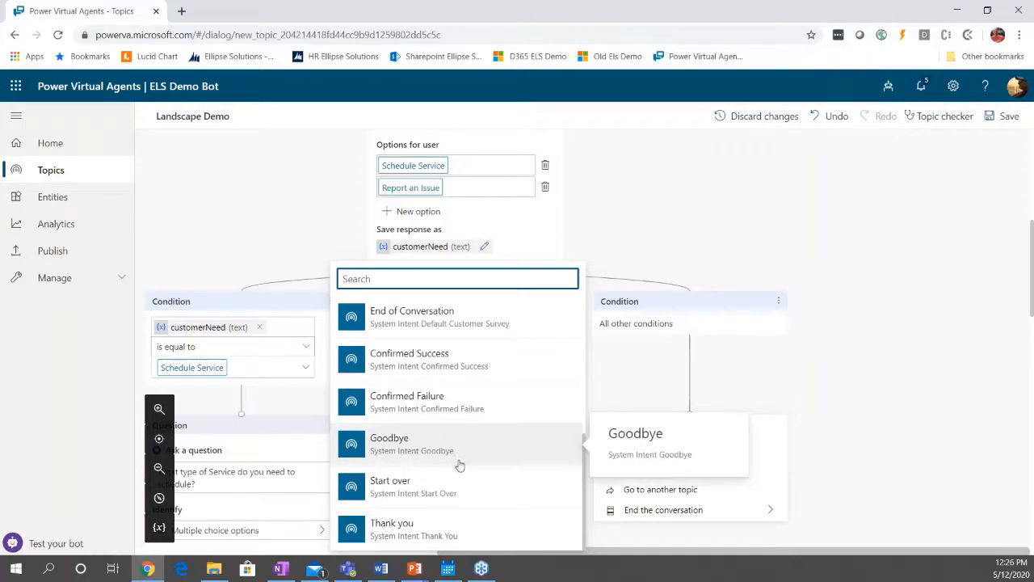
{"action": "left_click", "coordinate": [407, 448]}
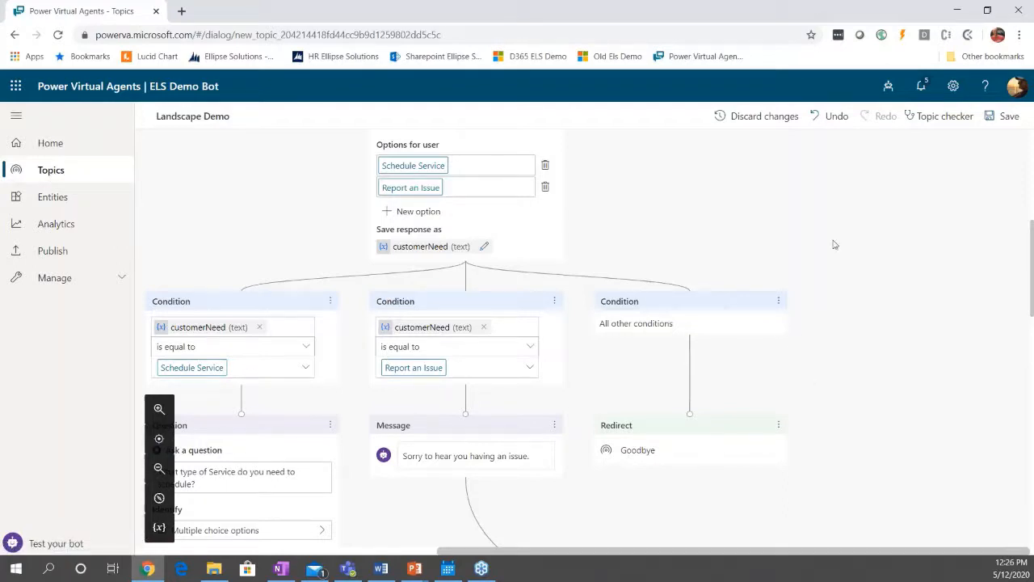
Review the conversation flow from the customerNeed conditions down to the Transfer To Agent nodes.
{"action": "left_click", "coordinate": [159, 467]}
{"action": "scroll", "coordinate": [587, 408], "scroll_direction": "up", "scroll_amount": 1}
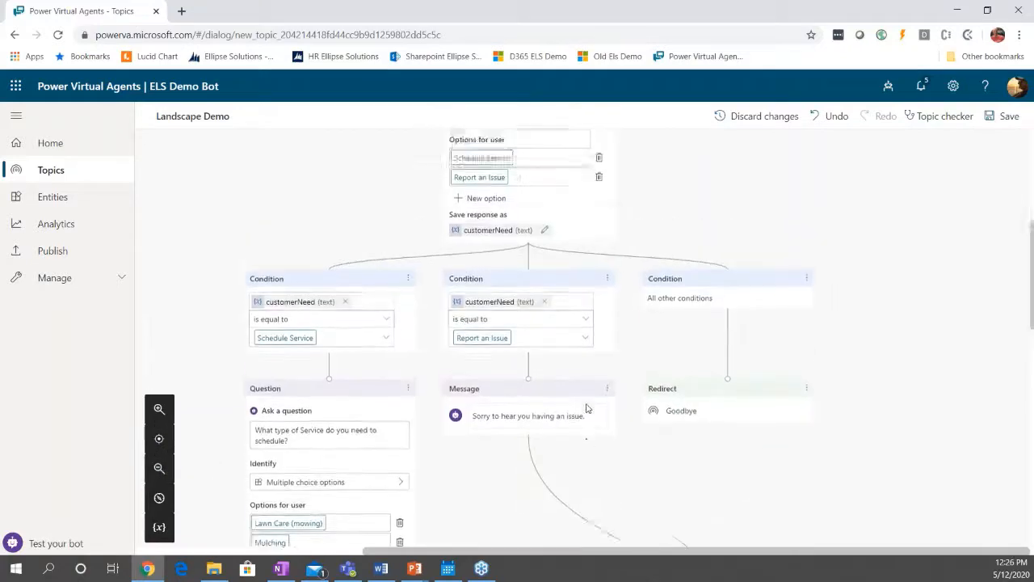
{"action": "scroll", "coordinate": [588, 407], "scroll_direction": "down", "scroll_amount": 5}
{"action": "scroll", "coordinate": [590, 408], "scroll_direction": "up", "scroll_amount": 3}
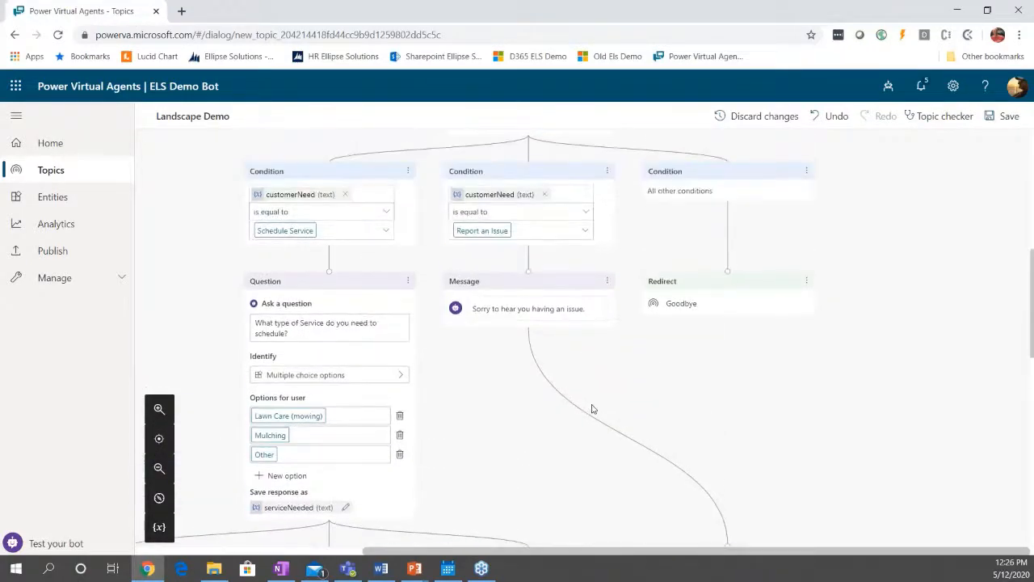
{"action": "scroll", "coordinate": [591, 409], "scroll_direction": "up", "scroll_amount": 1}
{"action": "scroll", "coordinate": [592, 409], "scroll_direction": "down", "scroll_amount": 10}
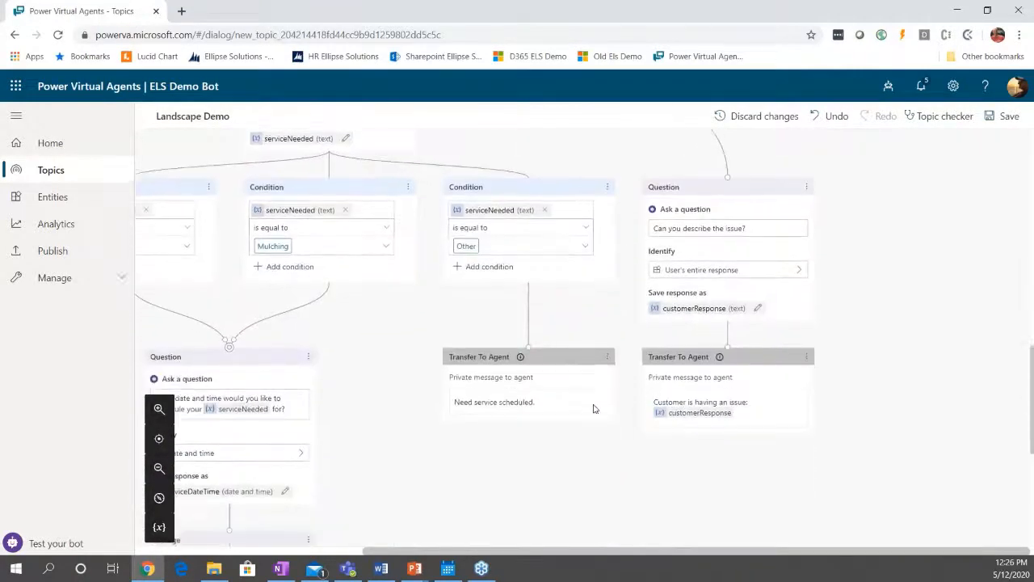
Save the Landscape Demo topic and run the topic checker on it for errors or warnings.
{"action": "scroll", "coordinate": [595, 408], "scroll_direction": "up", "scroll_amount": 10}
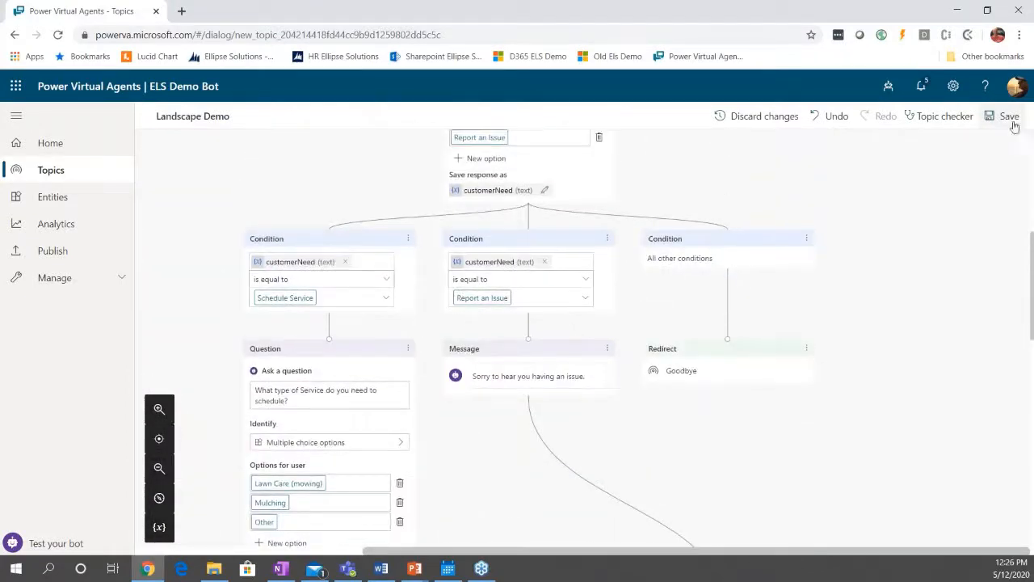
{"action": "left_click", "coordinate": [1007, 126]}
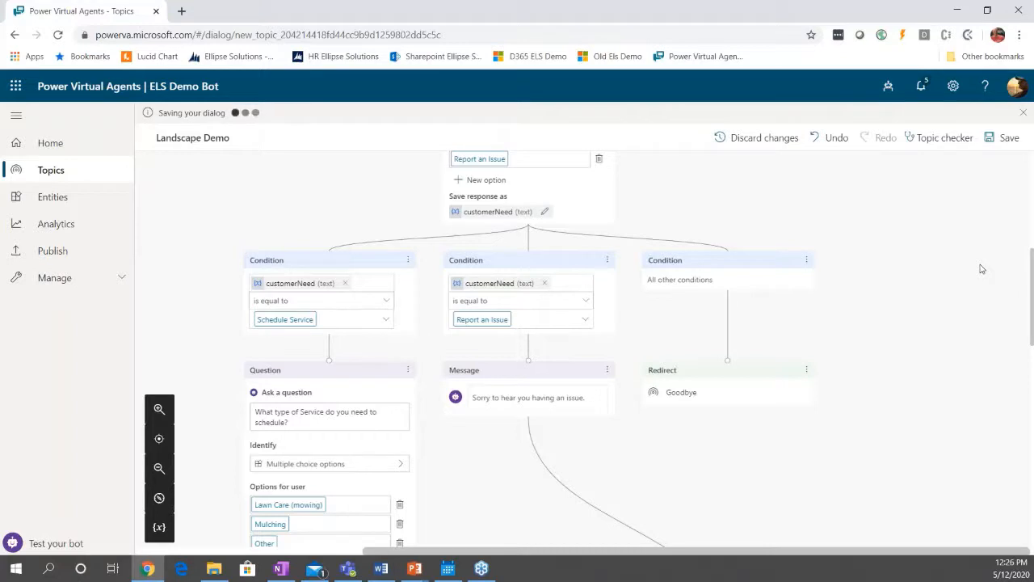
{"action": "left_click", "coordinate": [936, 144]}
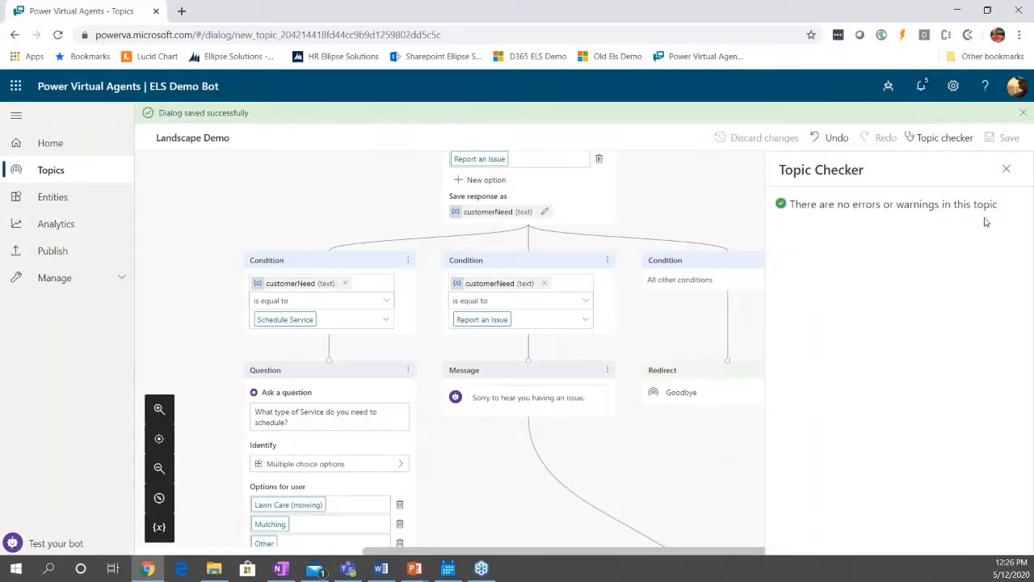
{"action": "left_click", "coordinate": [1006, 169]}
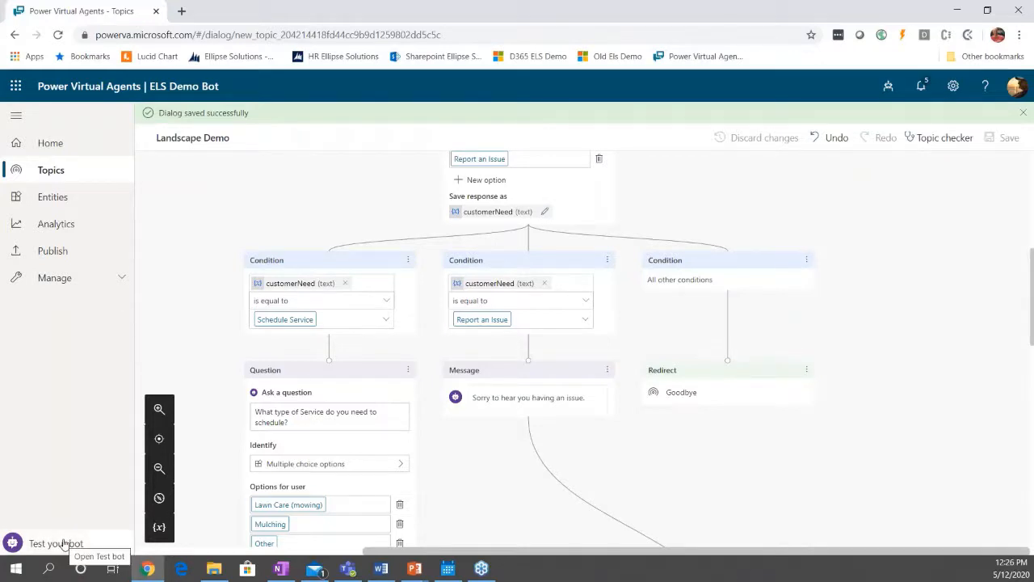
Open the test bot and send it the message "I need to schedule service".
{"action": "scroll", "coordinate": [539, 509], "scroll_direction": "up", "scroll_amount": 5}
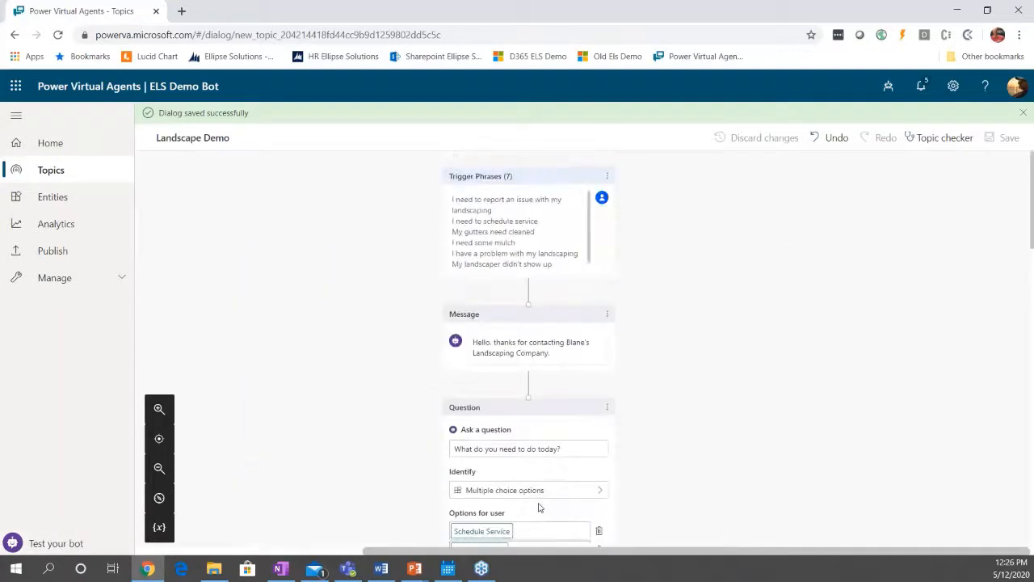
{"action": "left_click", "coordinate": [103, 544]}
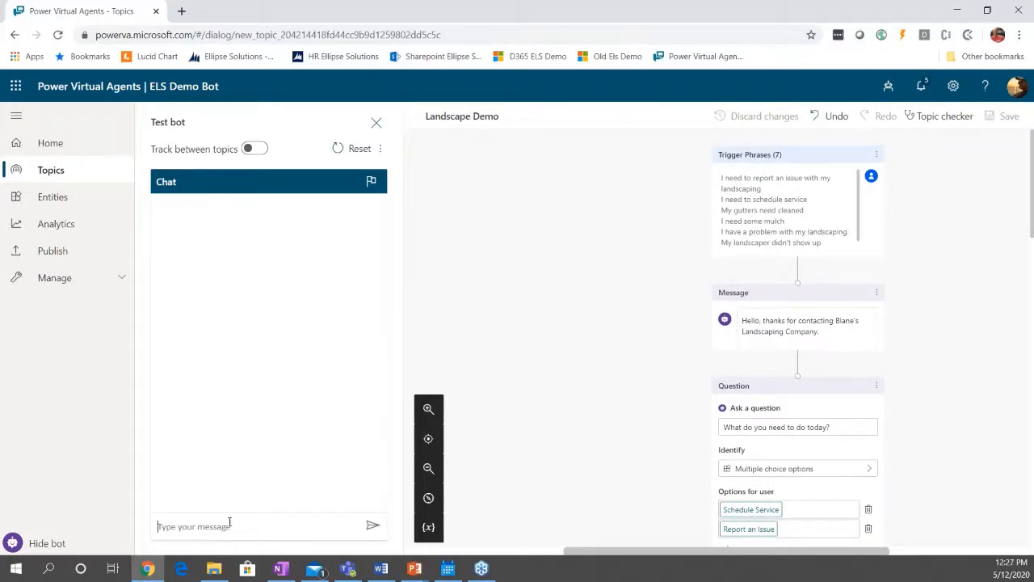
{"action": "type", "text": "I need to schedule service"}
{"action": "key", "text": "Return"}
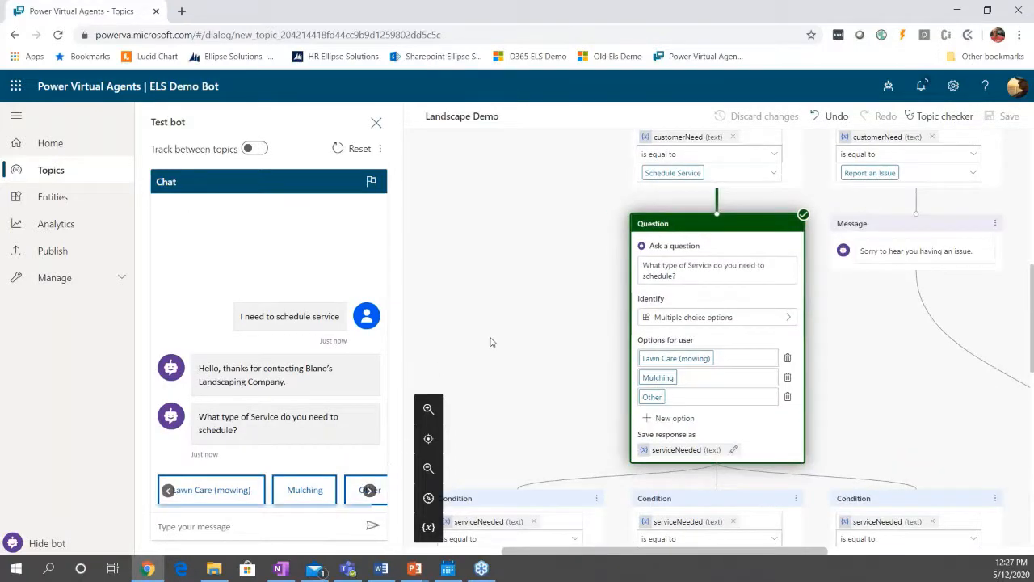
Choose Lawn Care (mowing) as the service in the test chat and answer the scheduling question with "05/21/2020 @ 4pm".
{"action": "scroll", "coordinate": [491, 352], "scroll_direction": "up", "scroll_amount": 2}
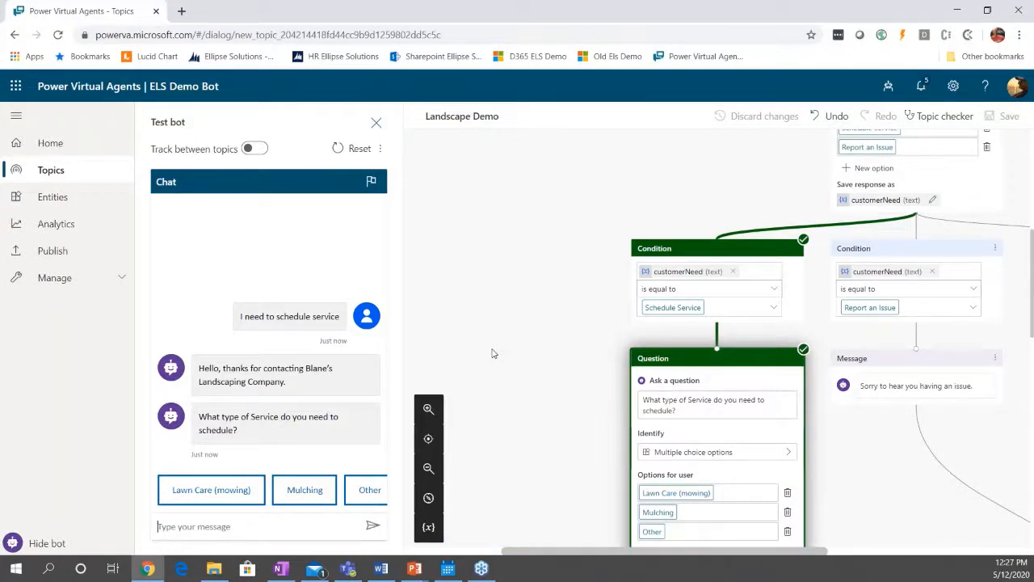
{"action": "scroll", "coordinate": [493, 353], "scroll_direction": "down", "scroll_amount": 2}
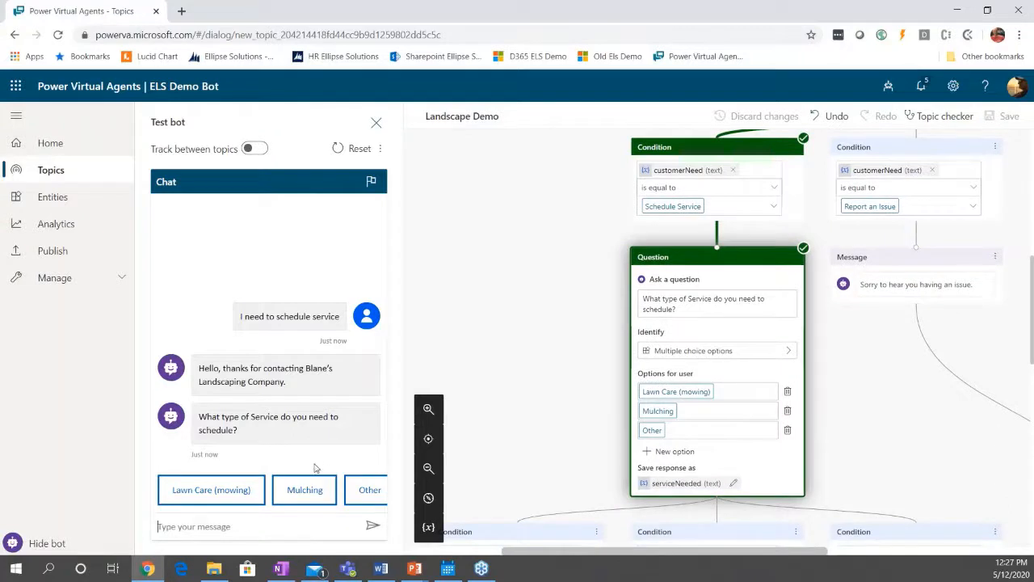
{"action": "left_click", "coordinate": [226, 491]}
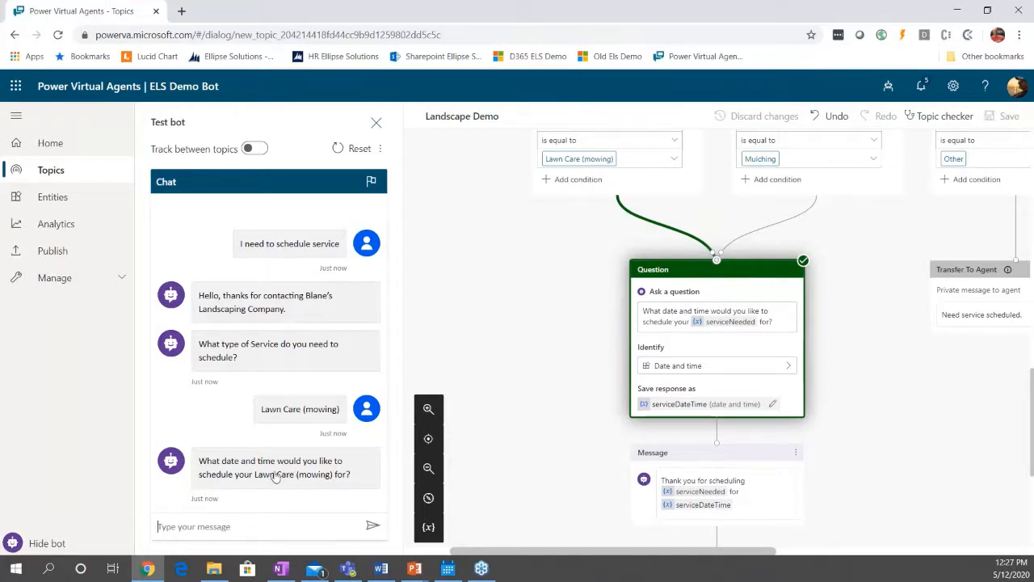
{"action": "left_click", "coordinate": [209, 526]}
{"action": "type", "text": "05/"}
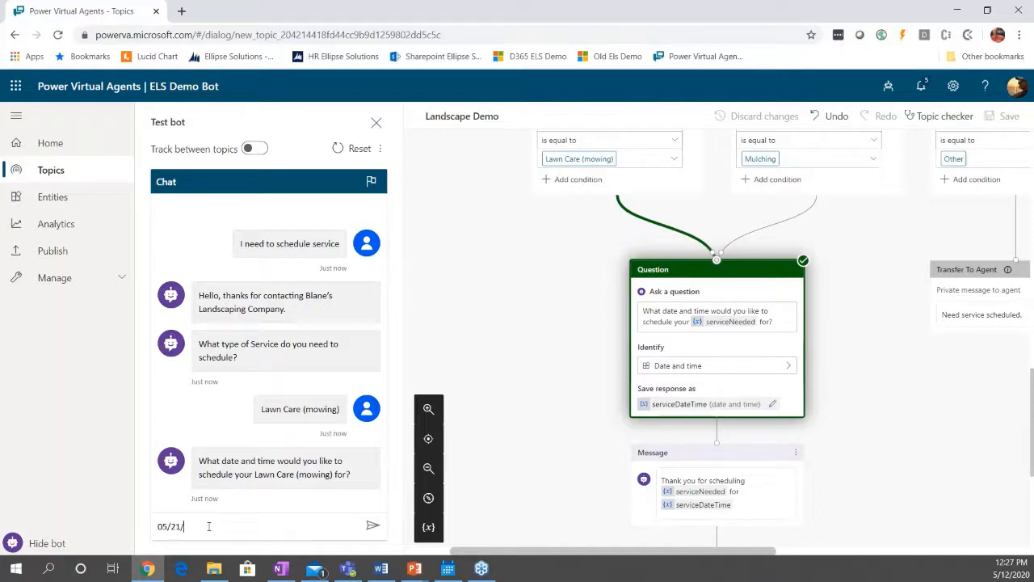
{"action": "type", "text": "21/2020 @ 4pm"}
{"action": "key", "text": "Return"}
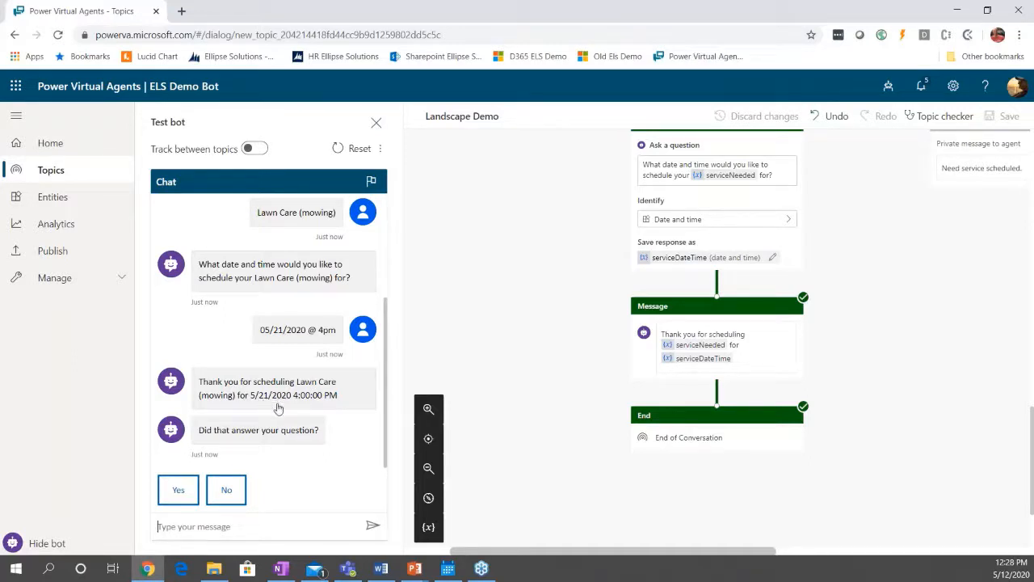
Complete the closing survey in the test chat with Yes, an Excellent rating and "No, thanks" to further help.
{"action": "left_click", "coordinate": [178, 492]}
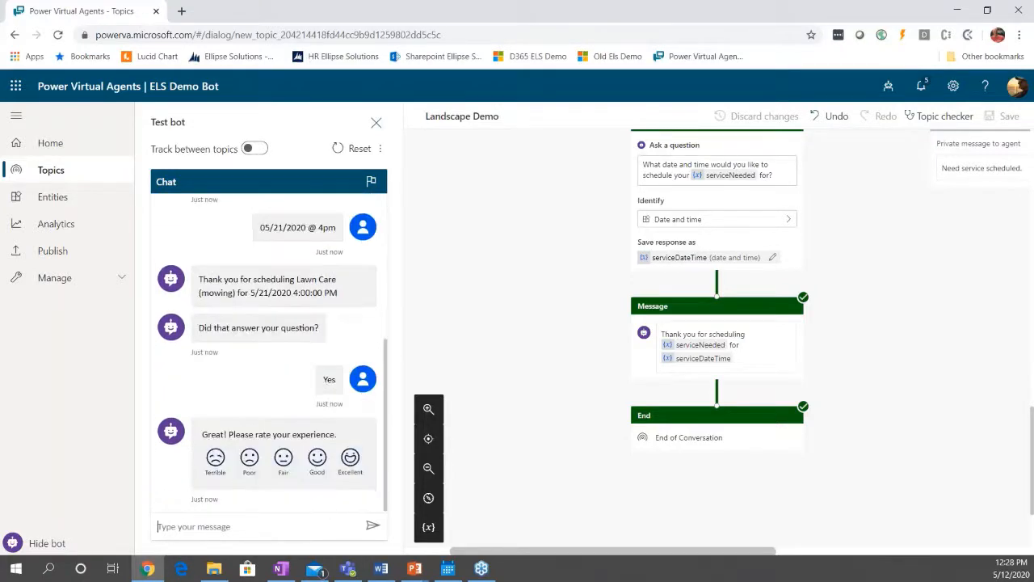
{"action": "left_click", "coordinate": [350, 460]}
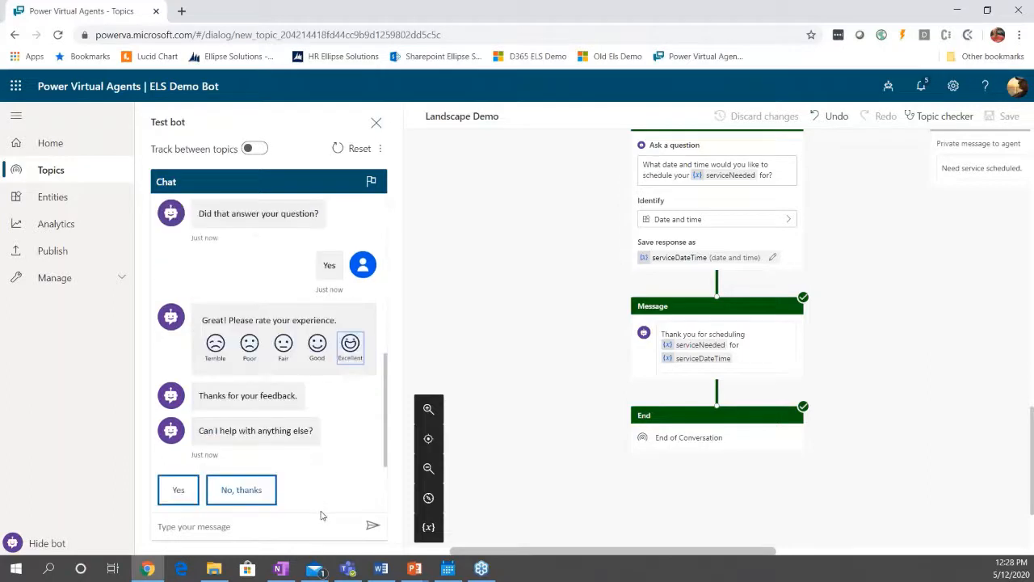
{"action": "left_click", "coordinate": [249, 495]}
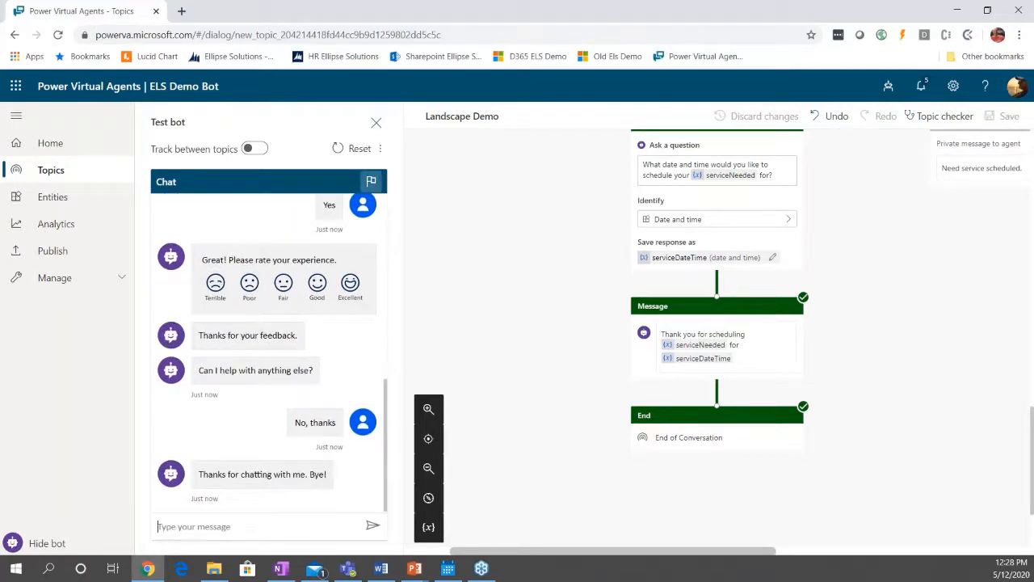
Reset the test conversation and send the message "I have a problem with my landscaping".
{"action": "scroll", "coordinate": [360, 284], "scroll_direction": "up", "scroll_amount": 2}
{"action": "left_click", "coordinate": [358, 150]}
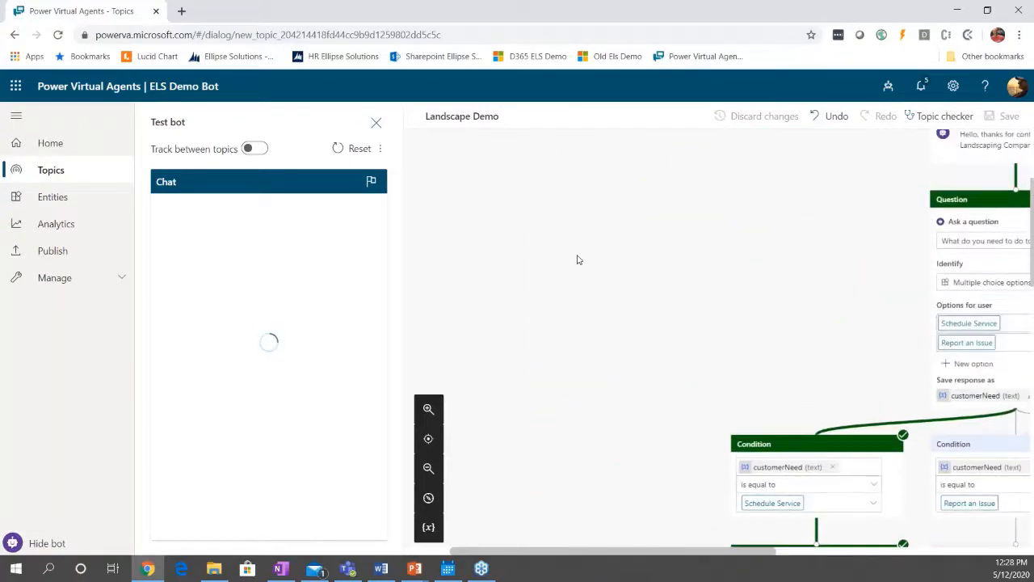
{"action": "left_click_drag", "start_coordinate": [640, 558], "coordinate": [681, 557]}
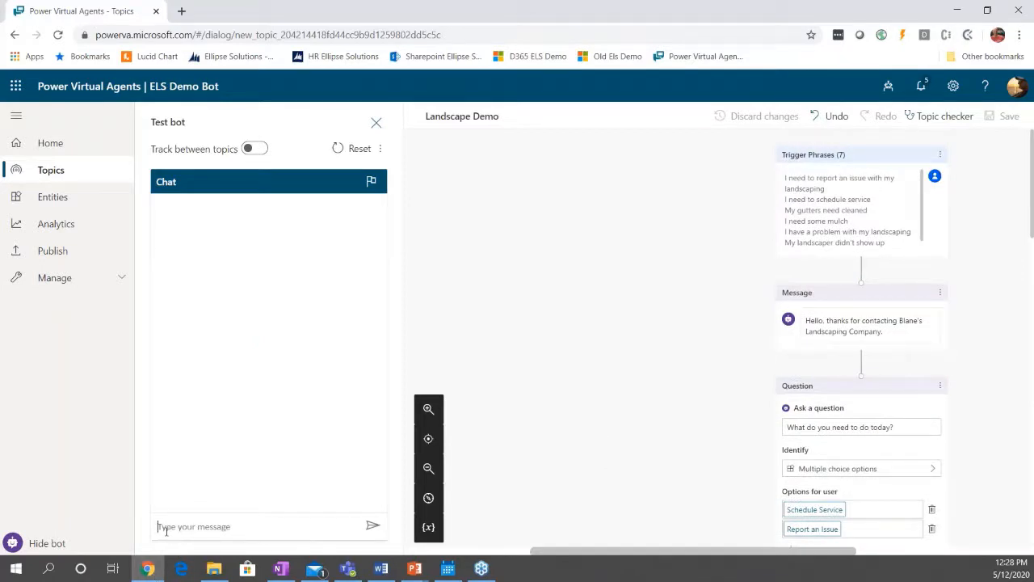
{"action": "type", "text": "I n"}
{"action": "type", "text": " have a prob"}
{"action": "type", "text": "lem with my "}
{"action": "type", "text": "lands"}
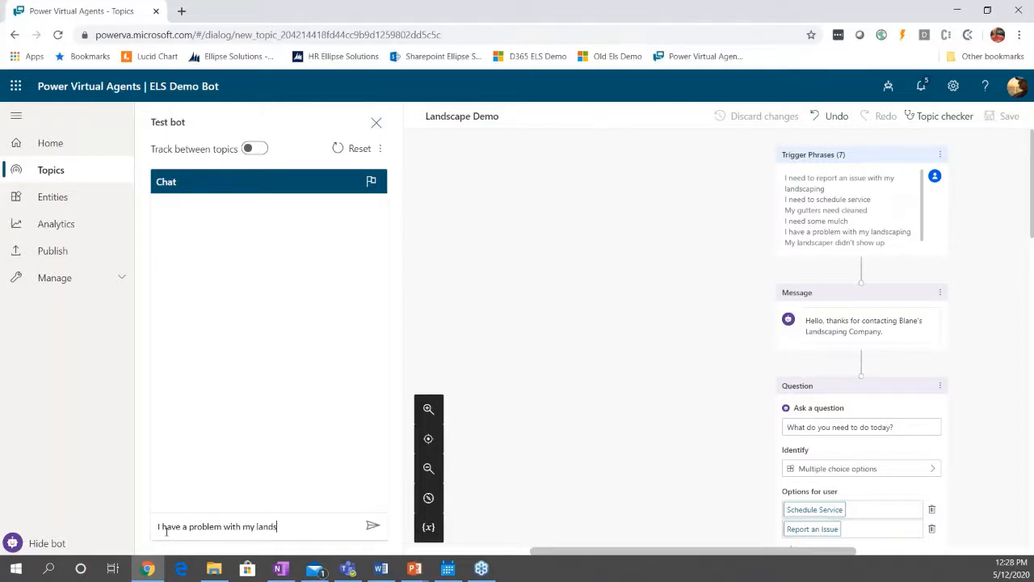
{"action": "type", "text": "caping"}
{"action": "key", "text": "Return"}
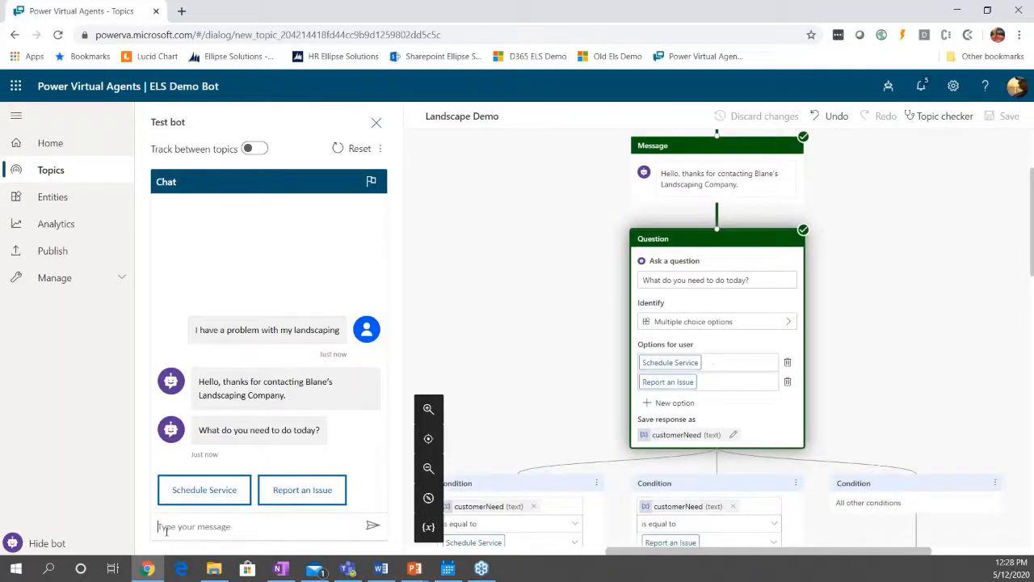
Choose Report an Issue in the test chat and describe the issue as "My landscaper did not show up.".
{"action": "left_click", "coordinate": [303, 491]}
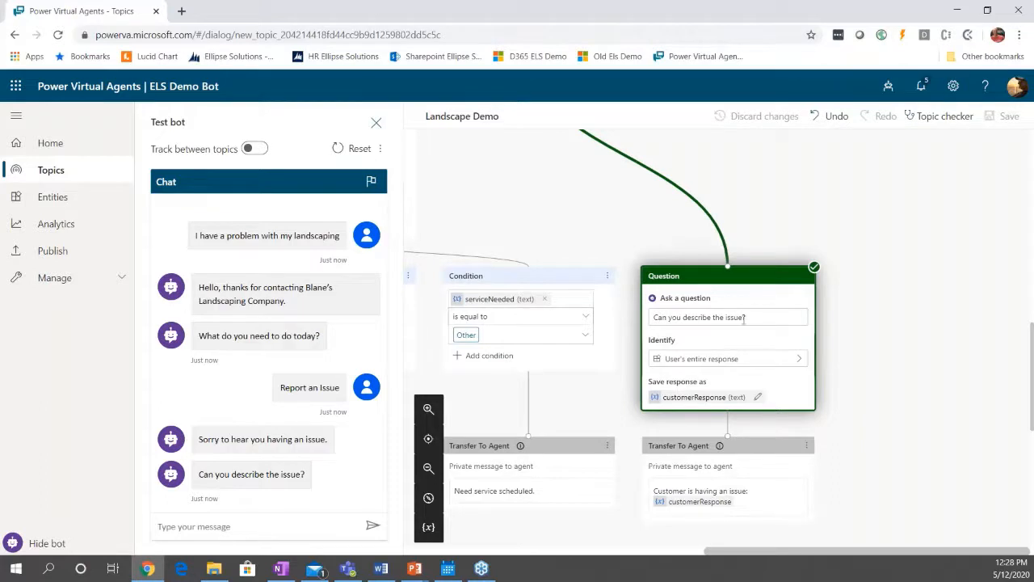
{"action": "left_click", "coordinate": [235, 527]}
{"action": "type", "text": "My landscaper dic"}
{"action": "type", "text": " not show up."}
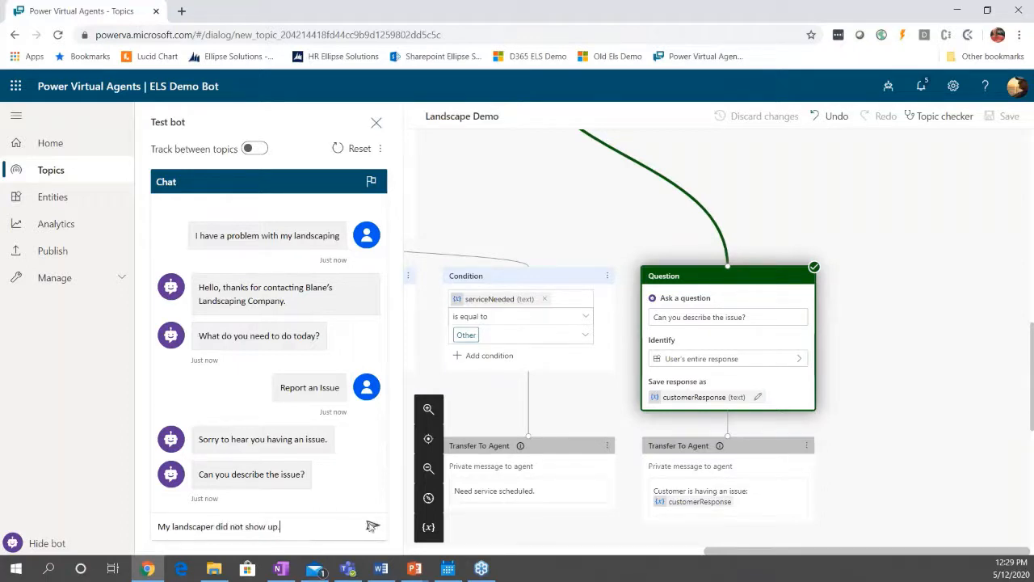
{"action": "left_click", "coordinate": [372, 526]}
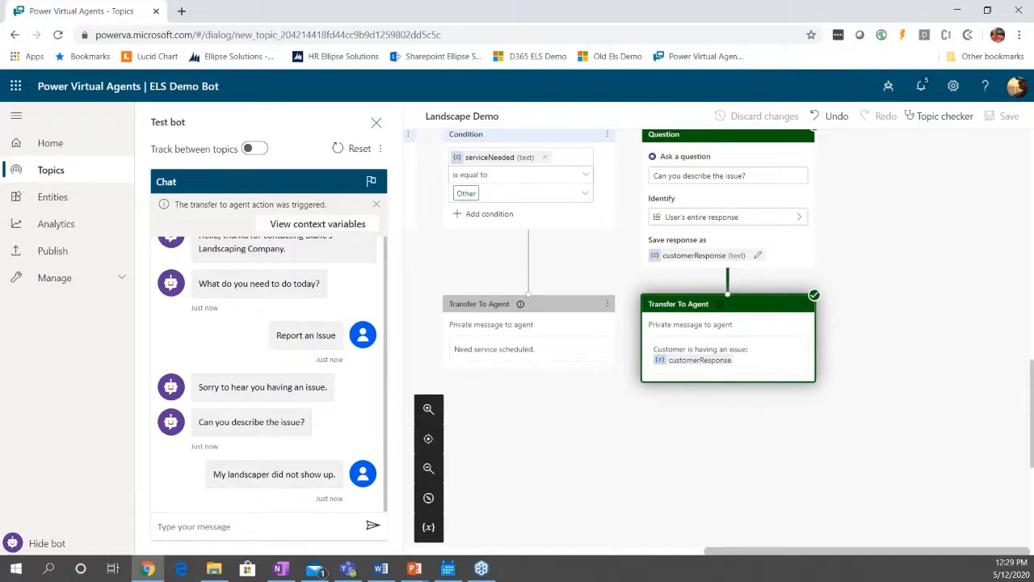
Trace the tested issue branch back up to the customerNeed conditions, and reset and hide the test bot.
{"action": "scroll", "coordinate": [616, 411], "scroll_direction": "up", "scroll_amount": 4}
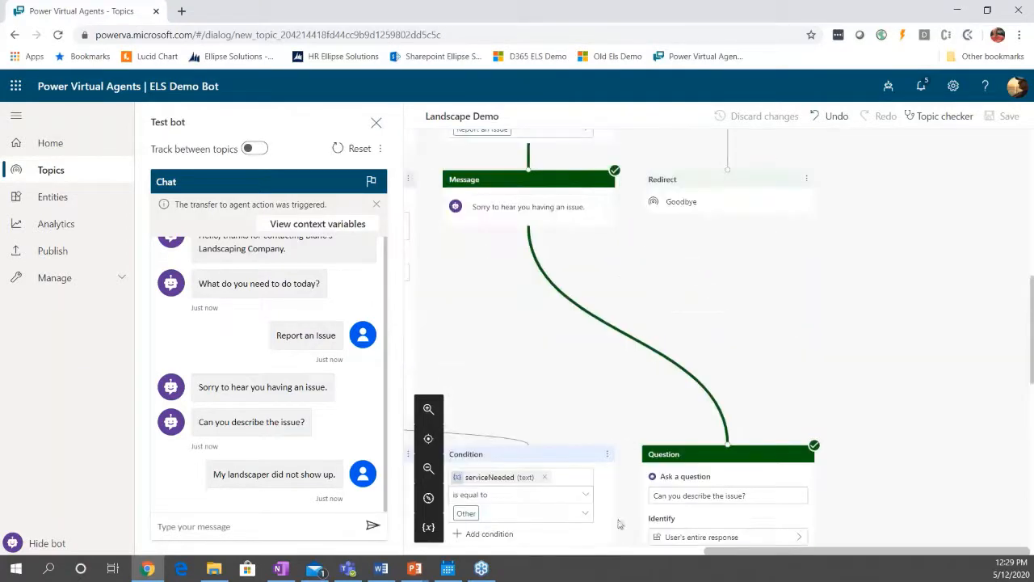
{"action": "left_click_drag", "start_coordinate": [719, 554], "coordinate": [621, 554]}
{"action": "scroll", "coordinate": [635, 384], "scroll_direction": "up", "scroll_amount": 2}
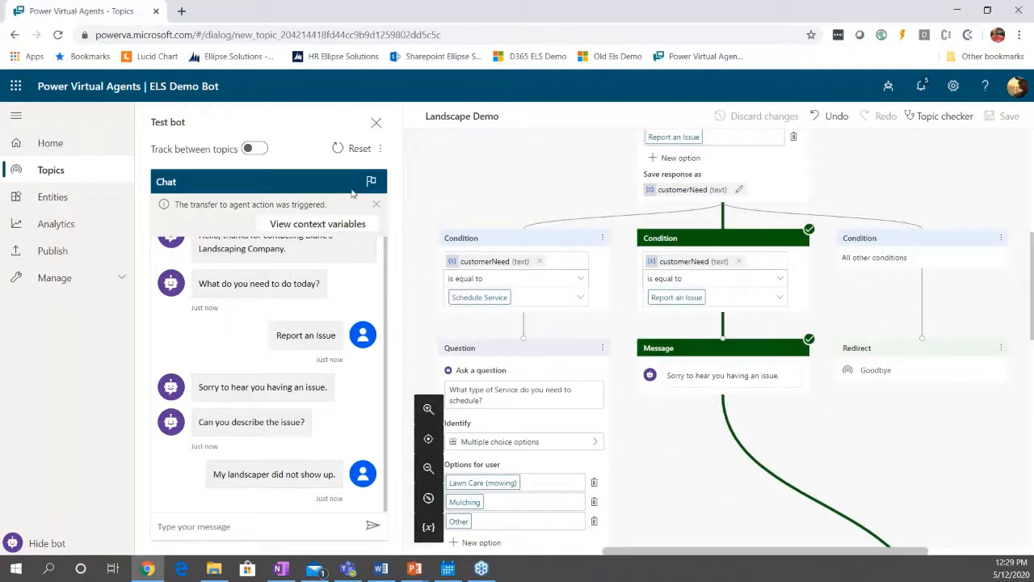
{"action": "left_click", "coordinate": [353, 151]}
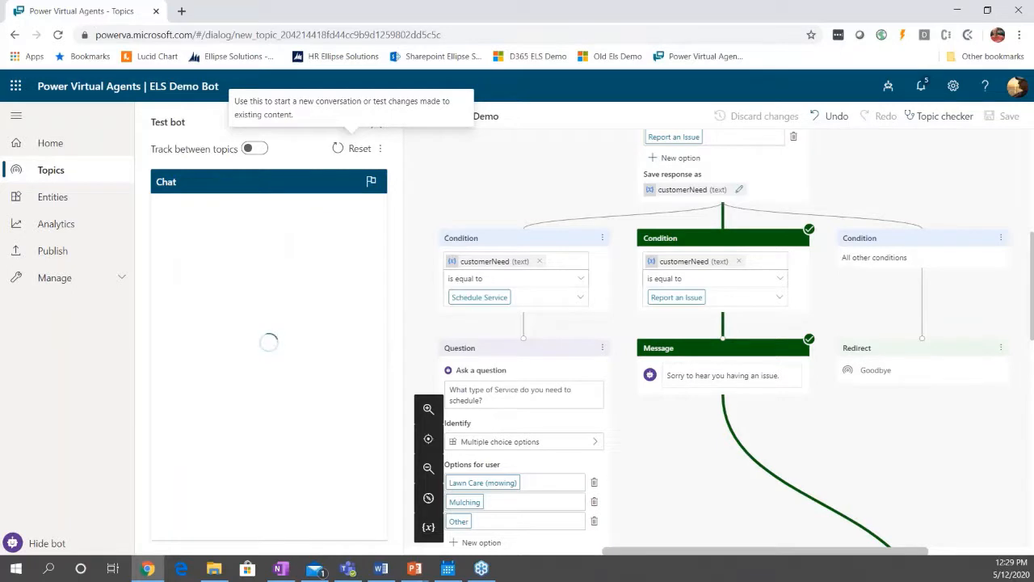
{"action": "left_click", "coordinate": [77, 545]}
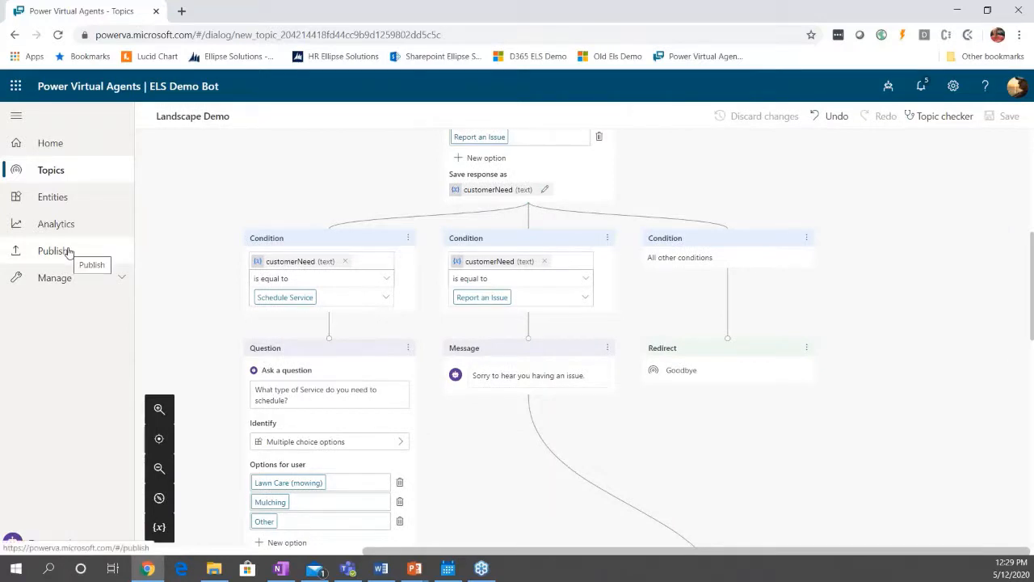
View the Publish page and the Landscape Demo topic's analytics for the last 7 days, finishing on the topic's setup page.
{"action": "left_click", "coordinate": [58, 256]}
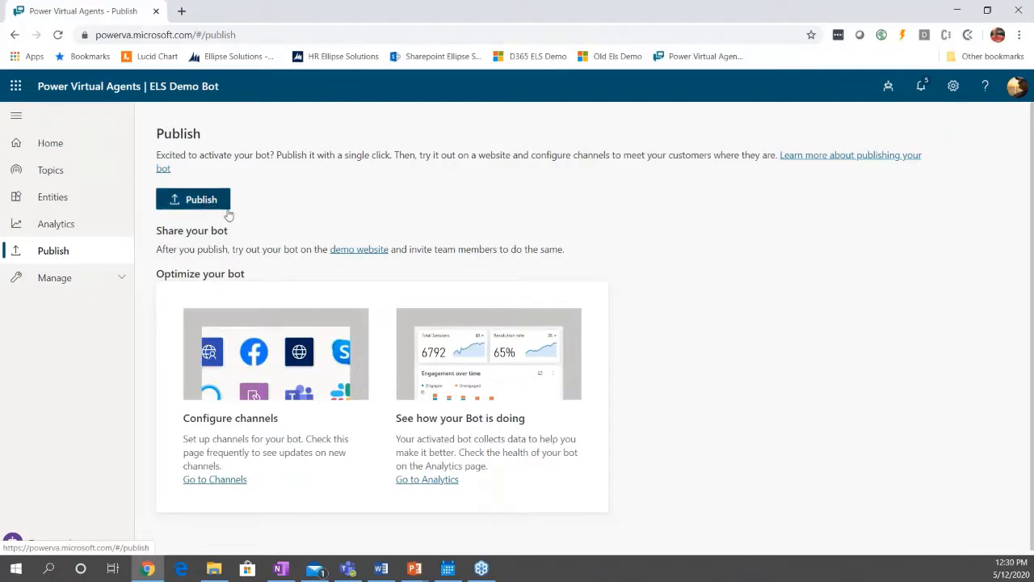
{"action": "left_click", "coordinate": [49, 170]}
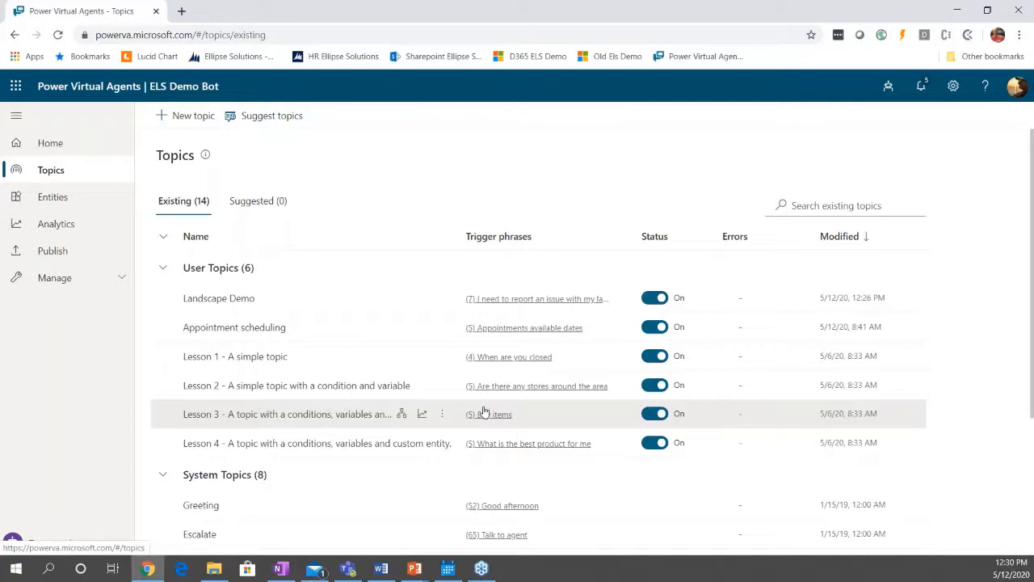
{"action": "left_click", "coordinate": [250, 299]}
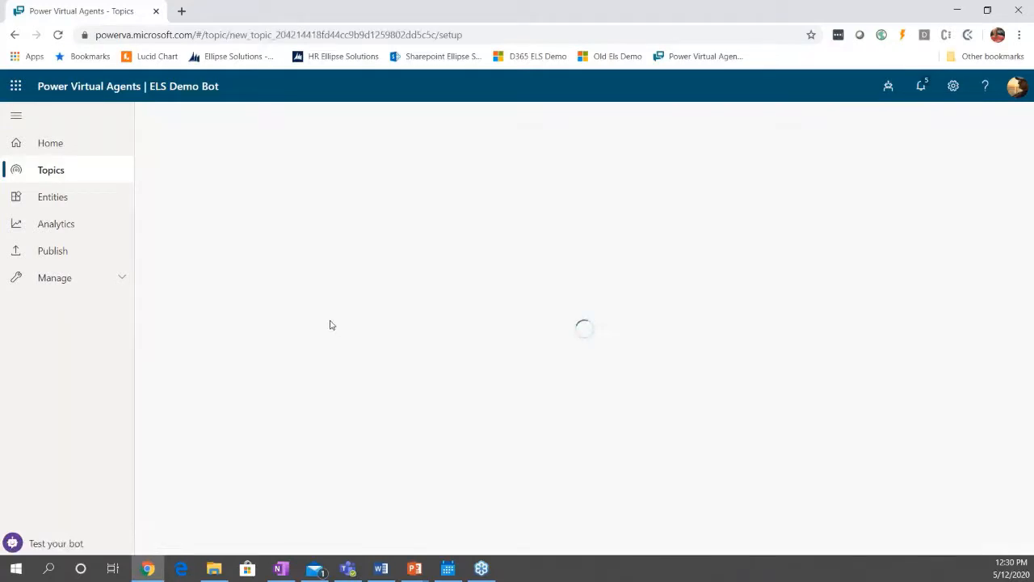
{"action": "left_click", "coordinate": [223, 165]}
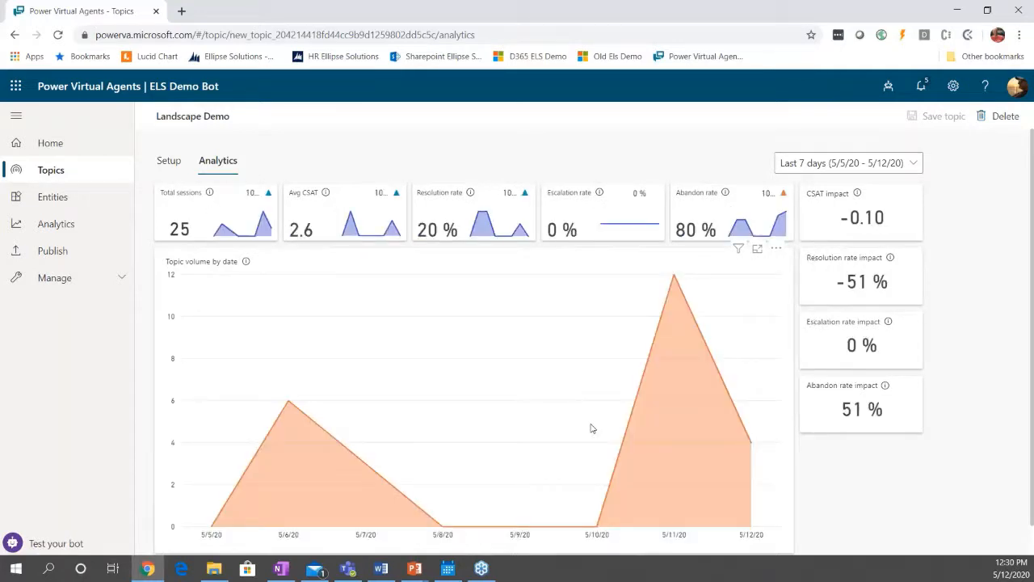
{"action": "scroll", "coordinate": [593, 428], "scroll_direction": "down", "scroll_amount": 1}
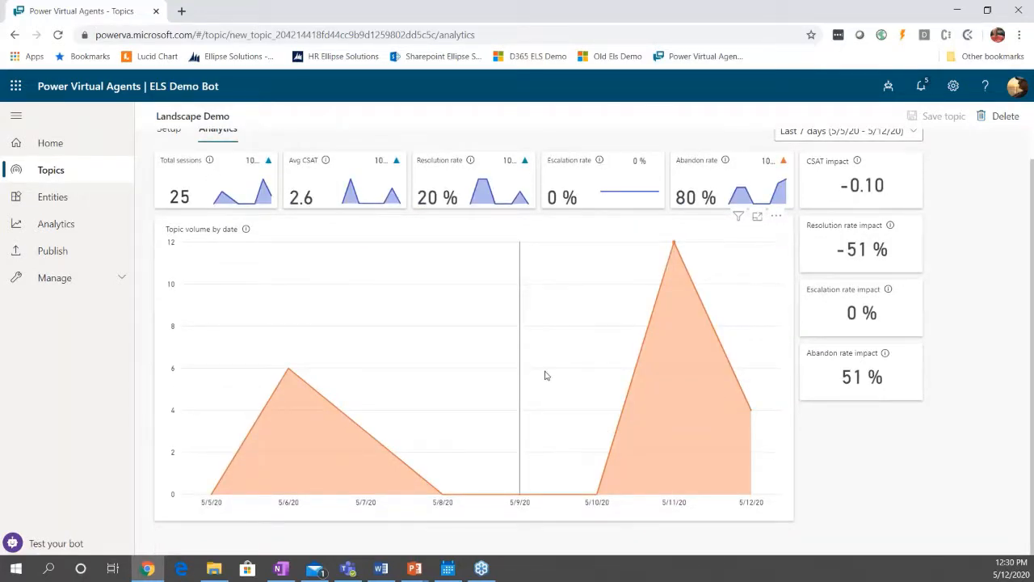
{"action": "mouse_move", "coordinate": [533, 380]}
{"action": "scroll", "coordinate": [537, 381], "scroll_direction": "up", "scroll_amount": 1}
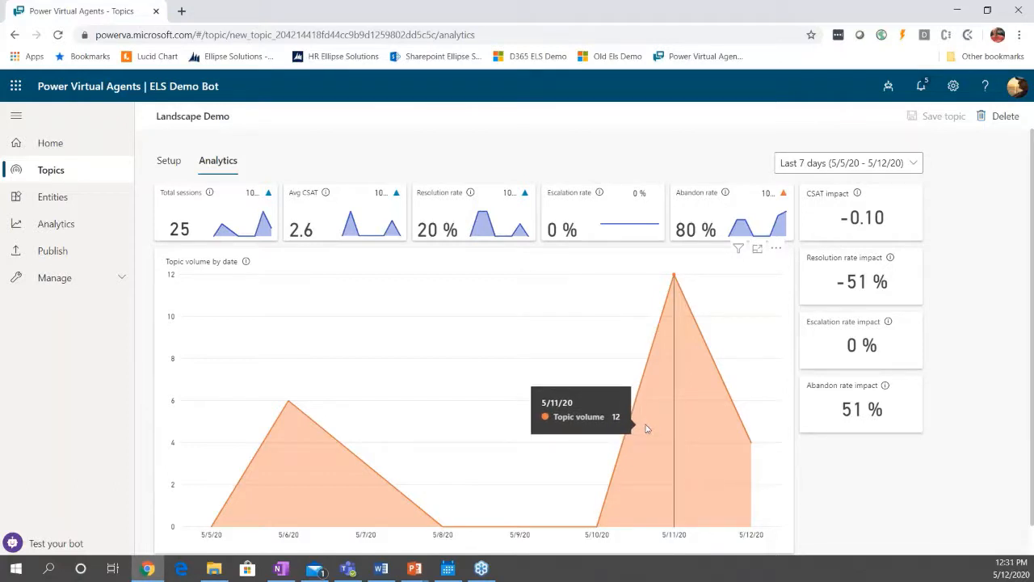
{"action": "left_click", "coordinate": [178, 167]}
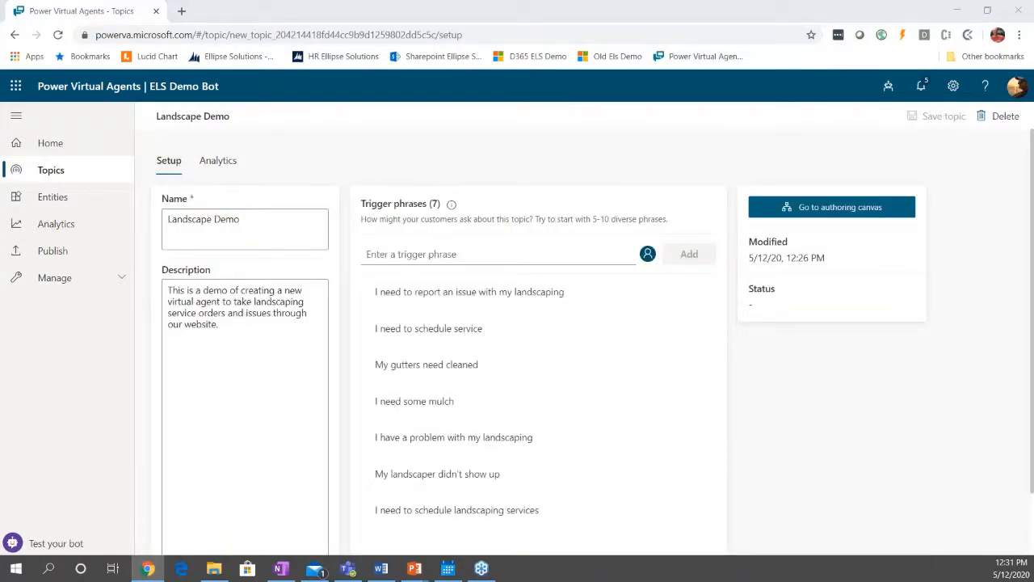
Switch to the presentation's slide show and exit it.
{"action": "key", "text": "alt+Tab"}
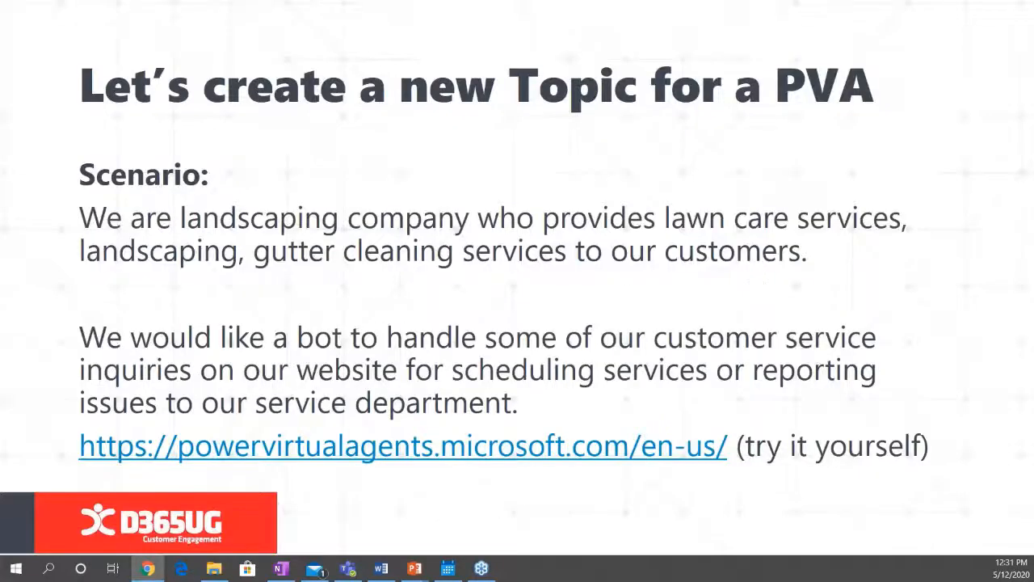
{"action": "key", "text": "Escape"}
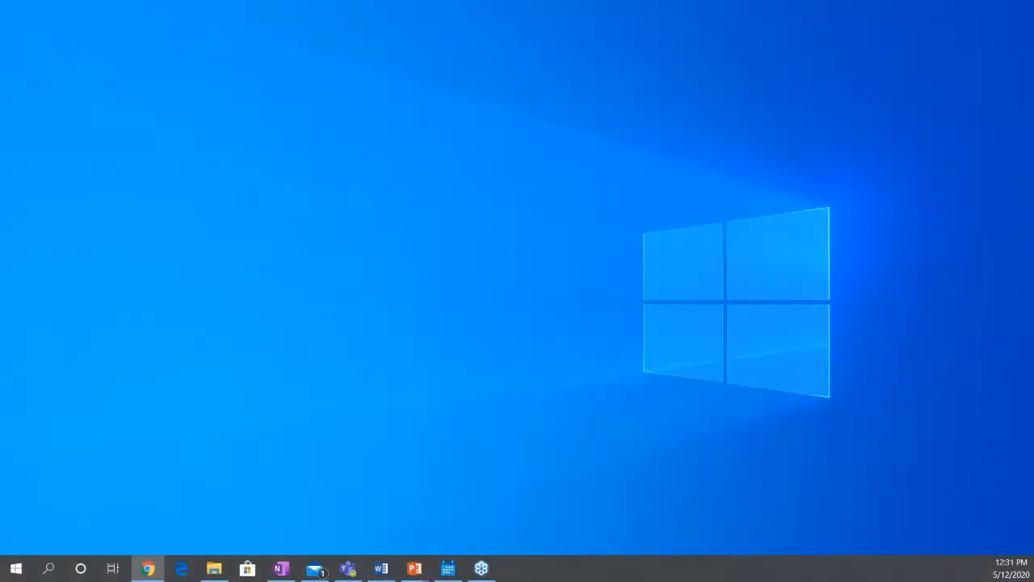
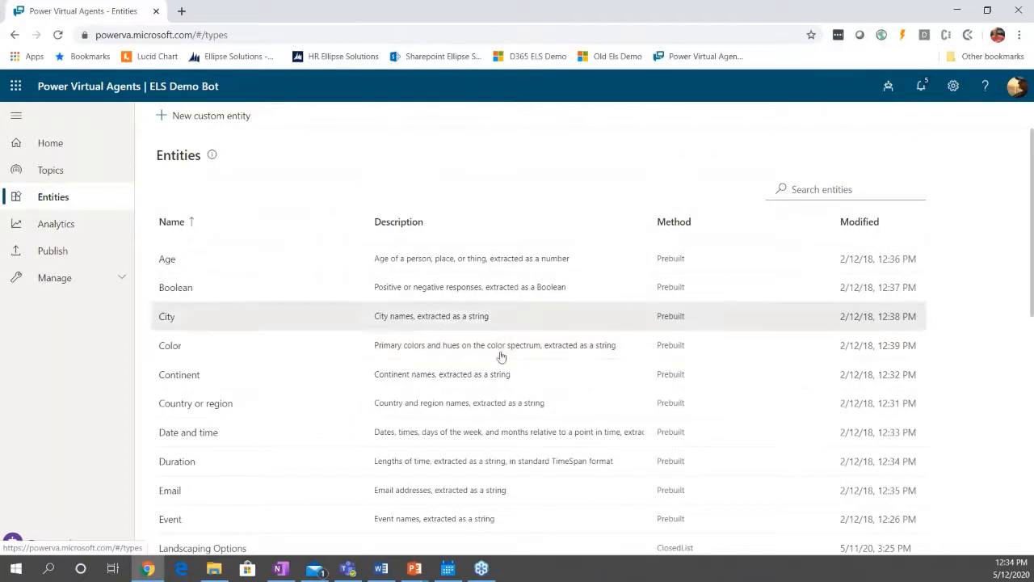
Open the custom entities Landscaping Service and Landscaping Options in turn to examine their list items and synonyms, closing each unchanged.
{"action": "scroll", "coordinate": [452, 399], "scroll_direction": "down", "scroll_amount": 1}
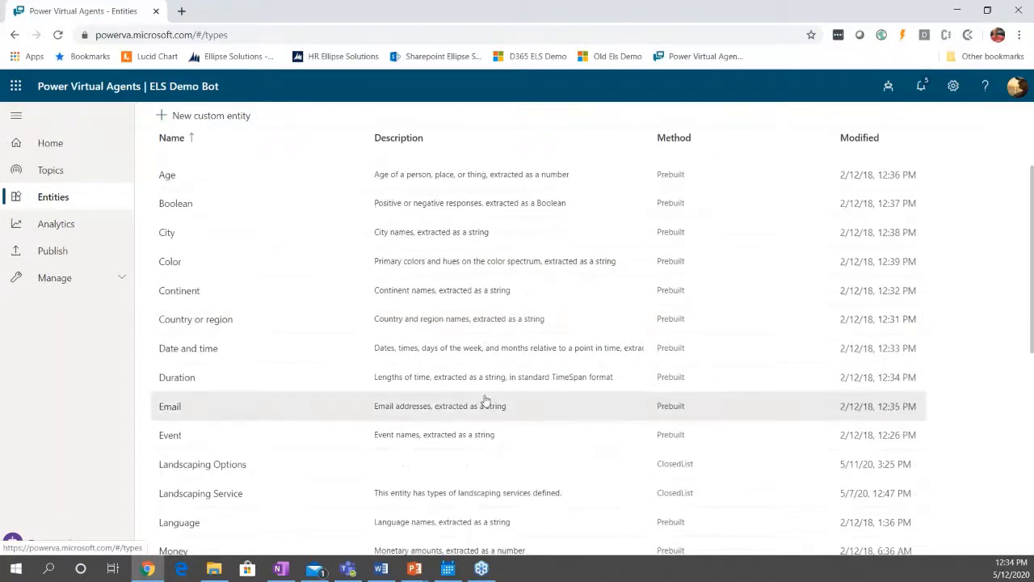
{"action": "scroll", "coordinate": [415, 442], "scroll_direction": "down", "scroll_amount": 2}
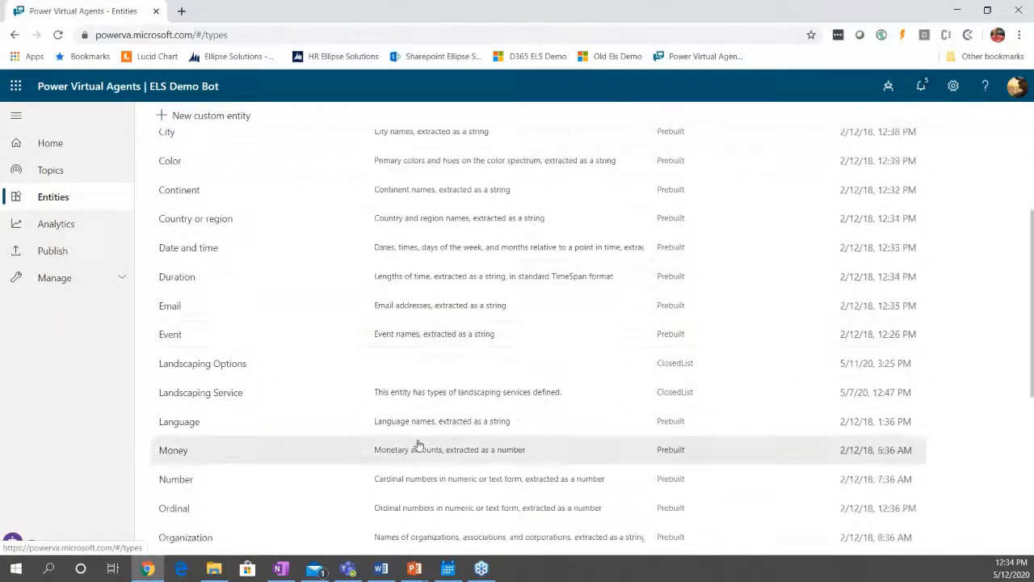
{"action": "scroll", "coordinate": [441, 444], "scroll_direction": "down", "scroll_amount": 1}
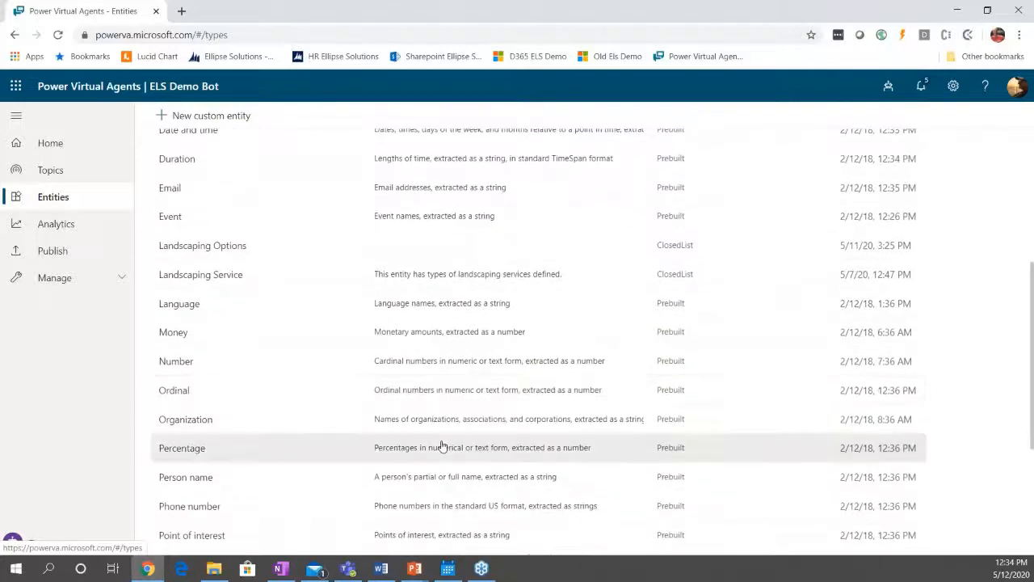
{"action": "scroll", "coordinate": [444, 445], "scroll_direction": "down", "scroll_amount": 1}
{"action": "scroll", "coordinate": [444, 443], "scroll_direction": "up", "scroll_amount": 2}
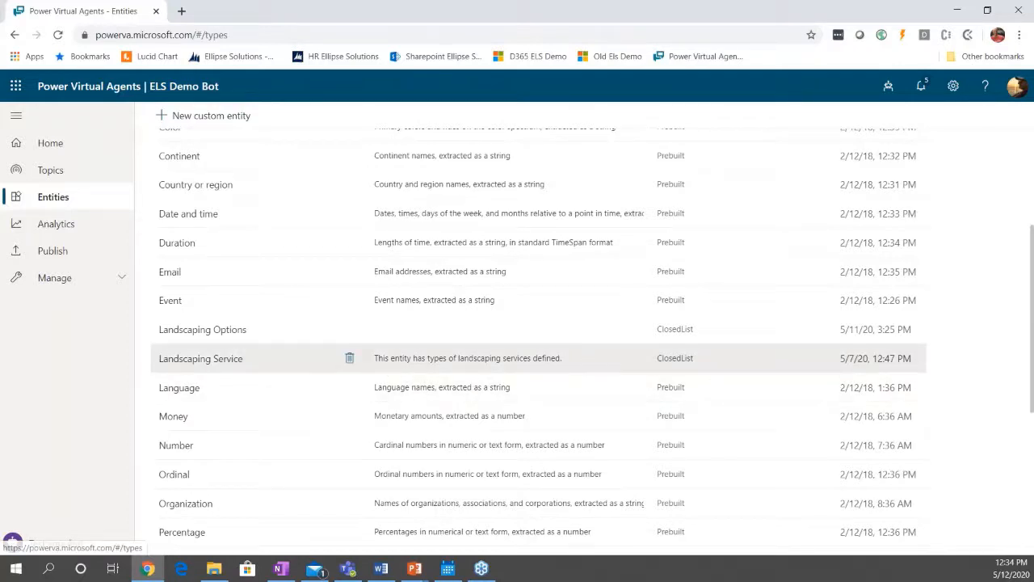
{"action": "left_click", "coordinate": [590, 365]}
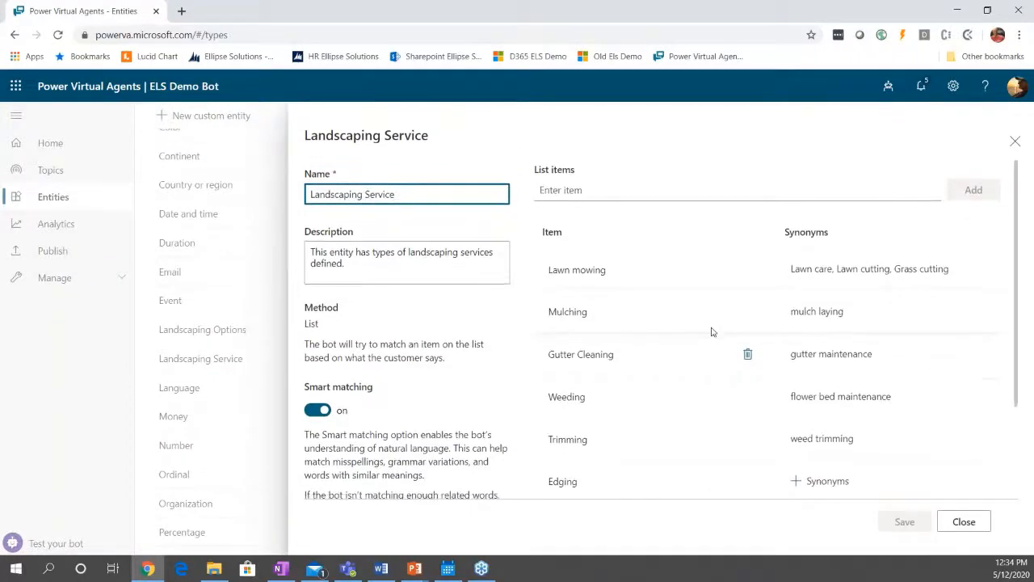
{"action": "scroll", "coordinate": [711, 332], "scroll_direction": "down", "scroll_amount": 1}
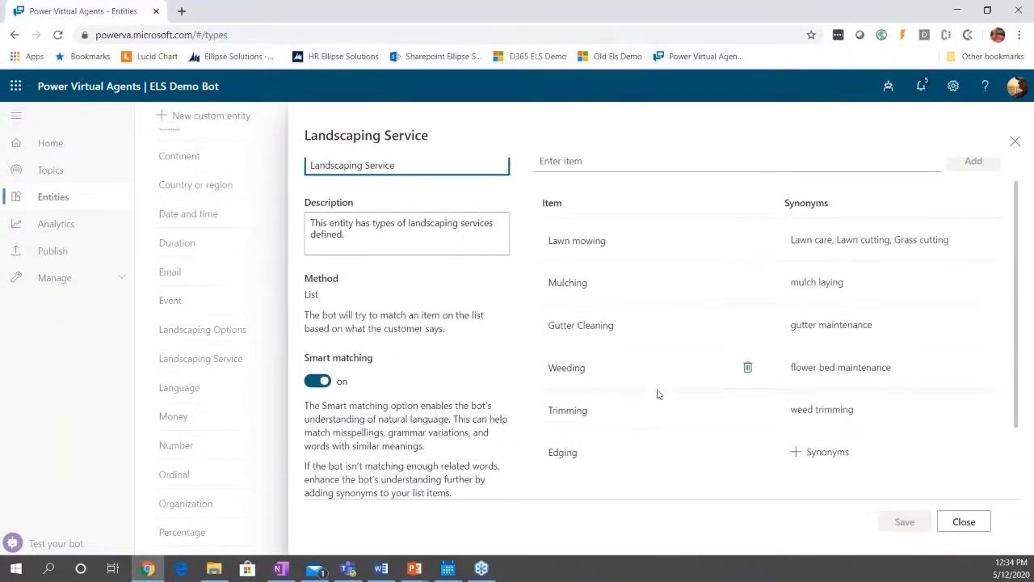
{"action": "scroll", "coordinate": [643, 368], "scroll_direction": "up", "scroll_amount": 1}
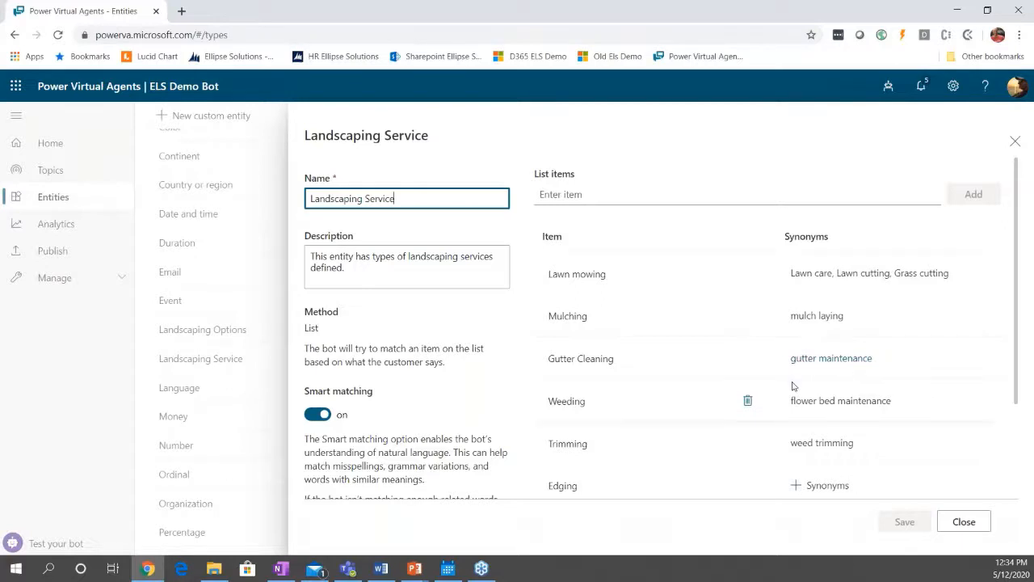
{"action": "scroll", "coordinate": [796, 387], "scroll_direction": "down", "scroll_amount": 1}
{"action": "scroll", "coordinate": [646, 359], "scroll_direction": "up", "scroll_amount": 1}
{"action": "left_click", "coordinate": [975, 530]}
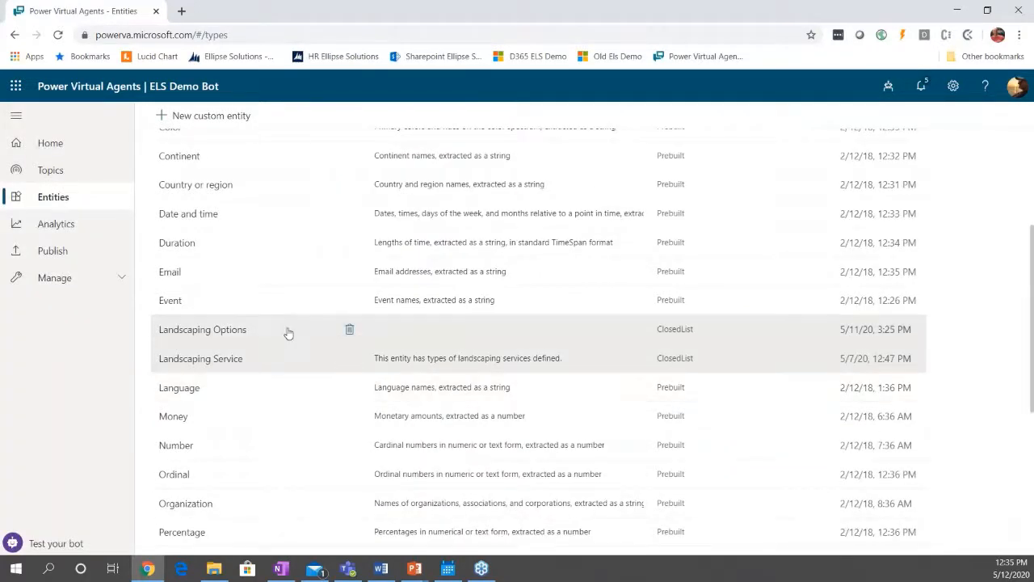
{"action": "left_click", "coordinate": [289, 330]}
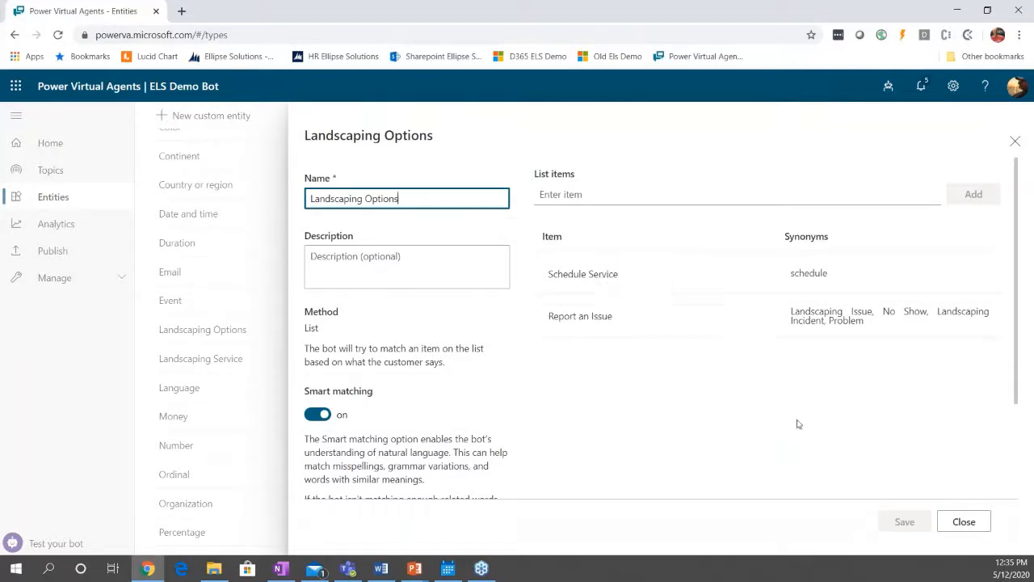
{"action": "left_click", "coordinate": [964, 522]}
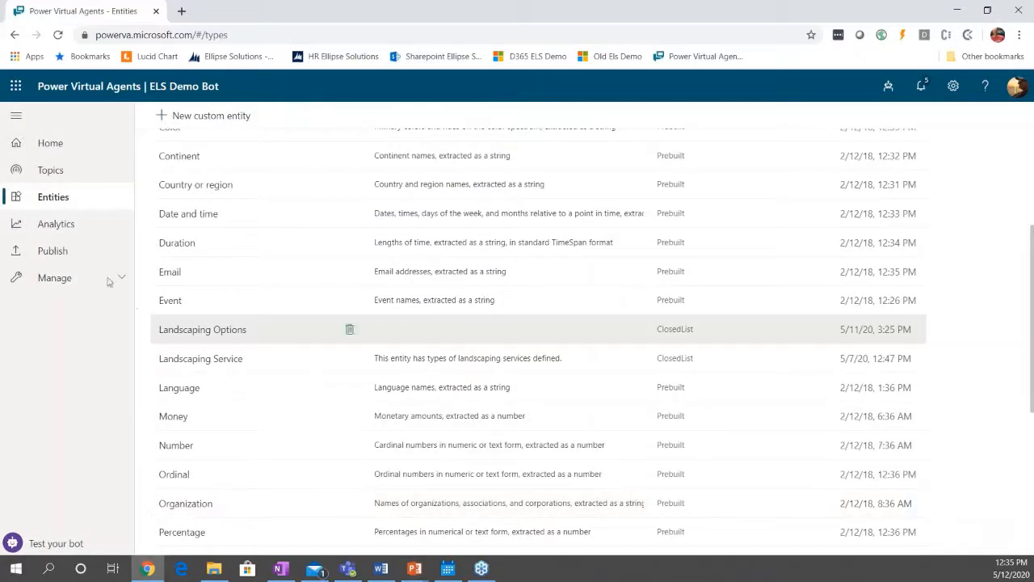
Open the Landscape Demo topic in the authoring canvas.
{"action": "left_click", "coordinate": [51, 170]}
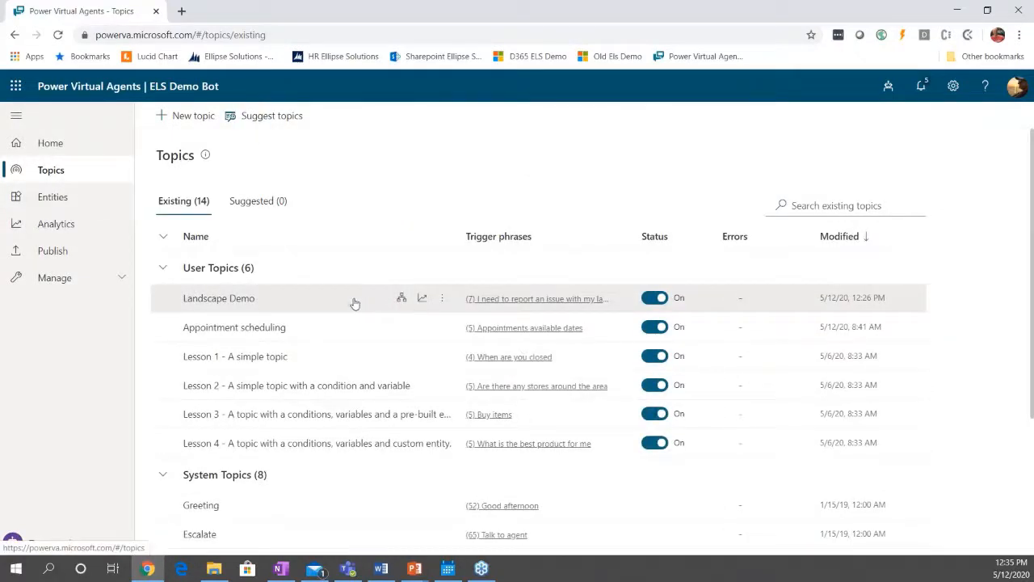
{"action": "left_click", "coordinate": [299, 305]}
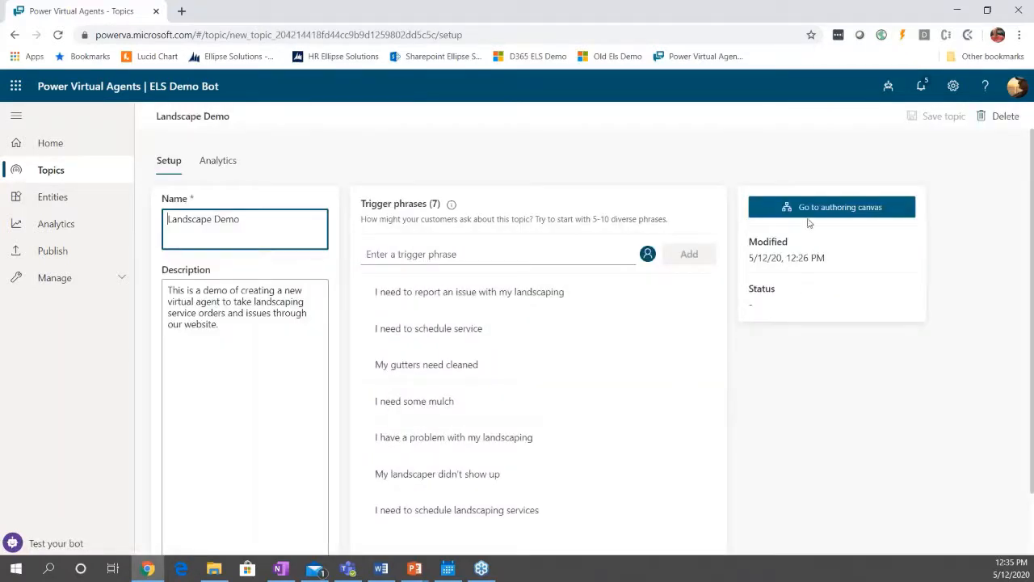
{"action": "left_click", "coordinate": [808, 211]}
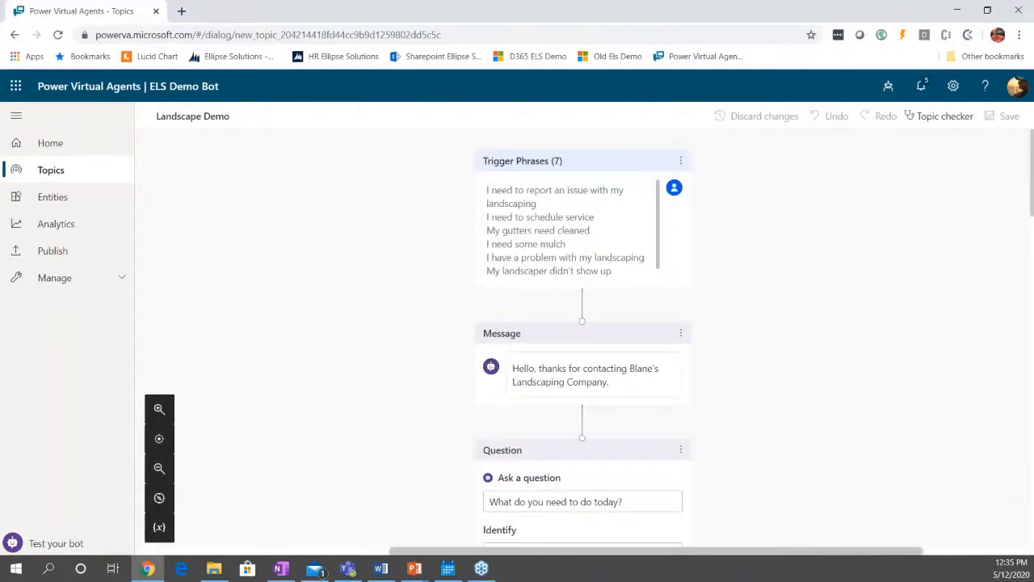
Make the "What do you need to do today?" question identify the Landscaping Options entity instead of multiple choice options.
{"action": "scroll", "coordinate": [743, 349], "scroll_direction": "down", "scroll_amount": 5}
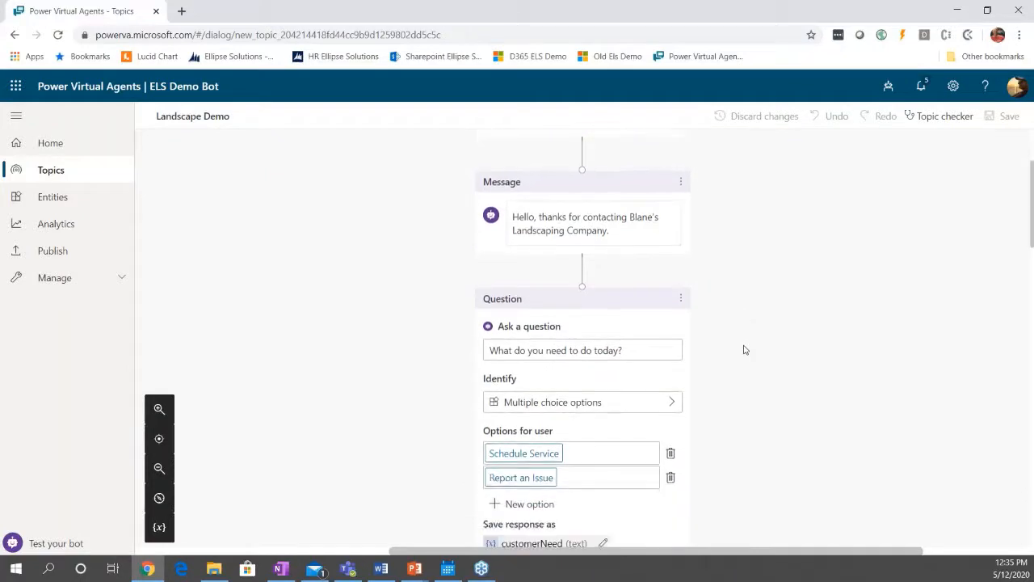
{"action": "scroll", "coordinate": [747, 353], "scroll_direction": "down", "scroll_amount": 2}
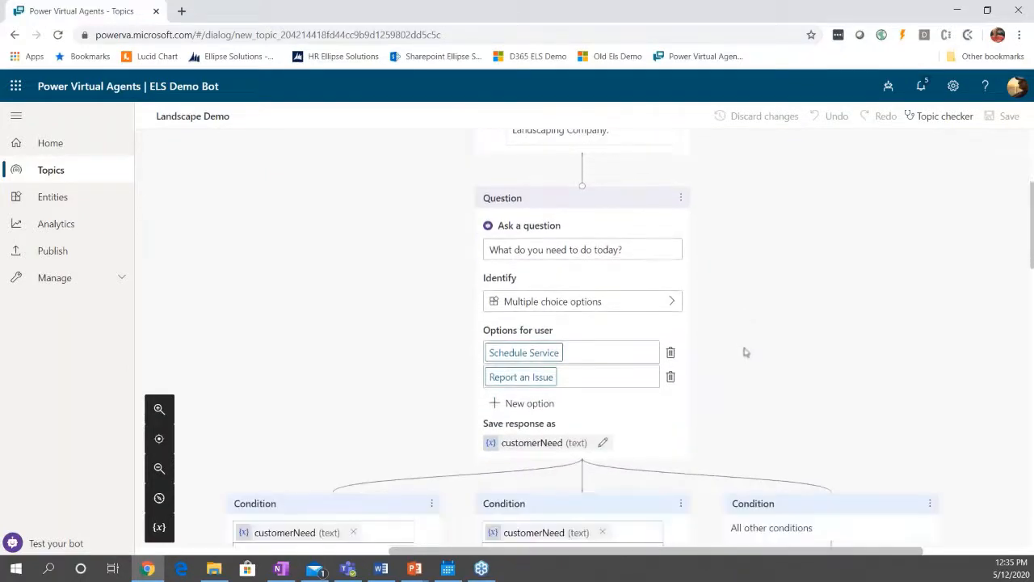
{"action": "left_click", "coordinate": [655, 308]}
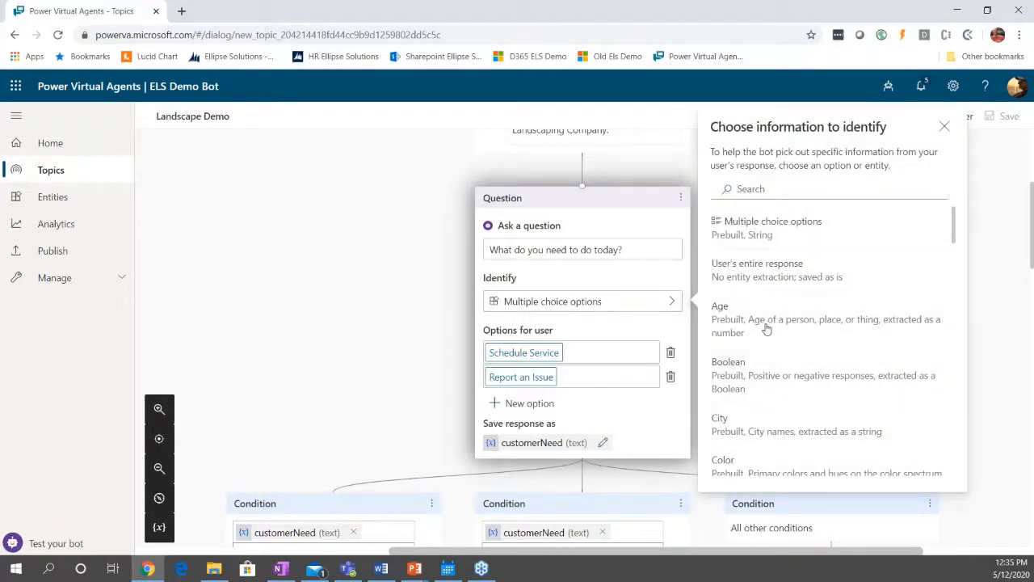
{"action": "scroll", "coordinate": [767, 329], "scroll_direction": "down", "scroll_amount": 5}
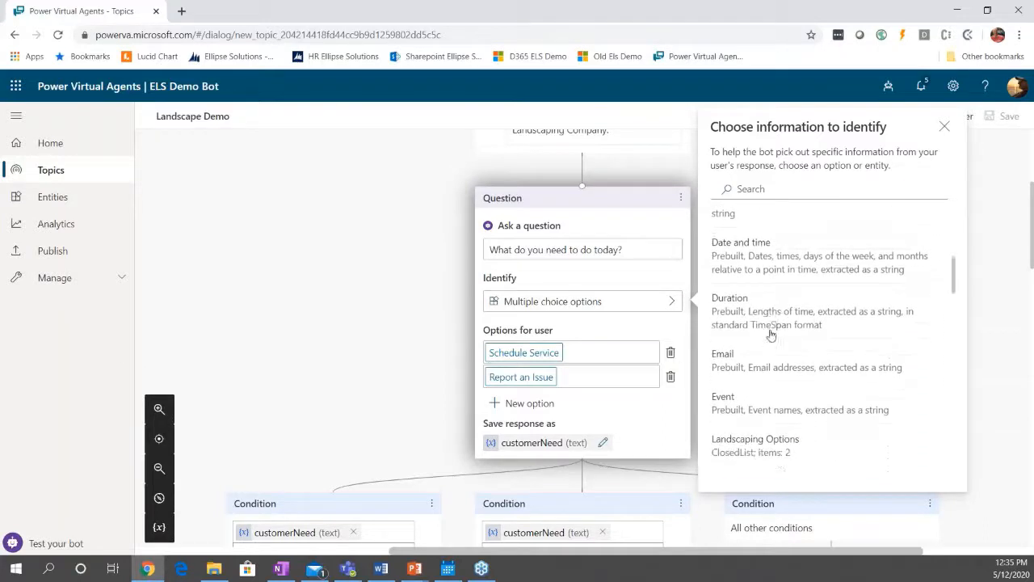
{"action": "scroll", "coordinate": [771, 334], "scroll_direction": "down", "scroll_amount": 2}
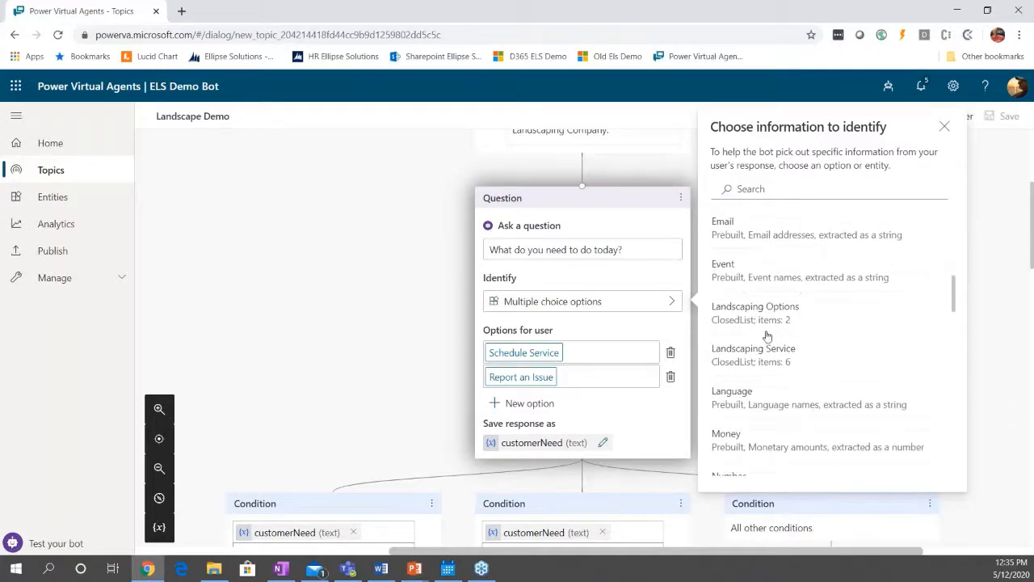
{"action": "left_click", "coordinate": [761, 314]}
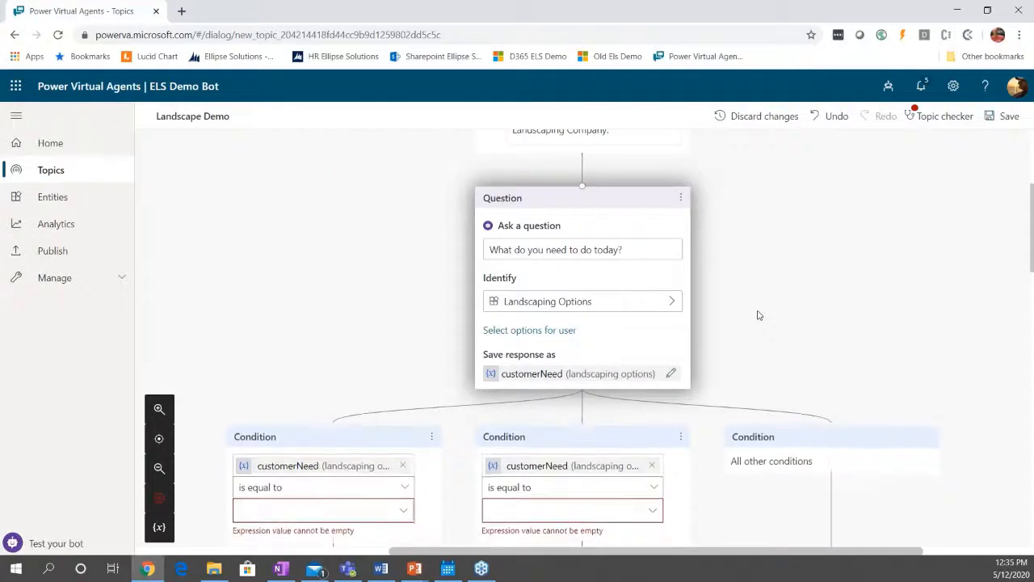
Set the first customerNeed condition equal to Schedule Service and the second one equal to Report an Issue.
{"action": "scroll", "coordinate": [757, 314], "scroll_direction": "down", "scroll_amount": 1}
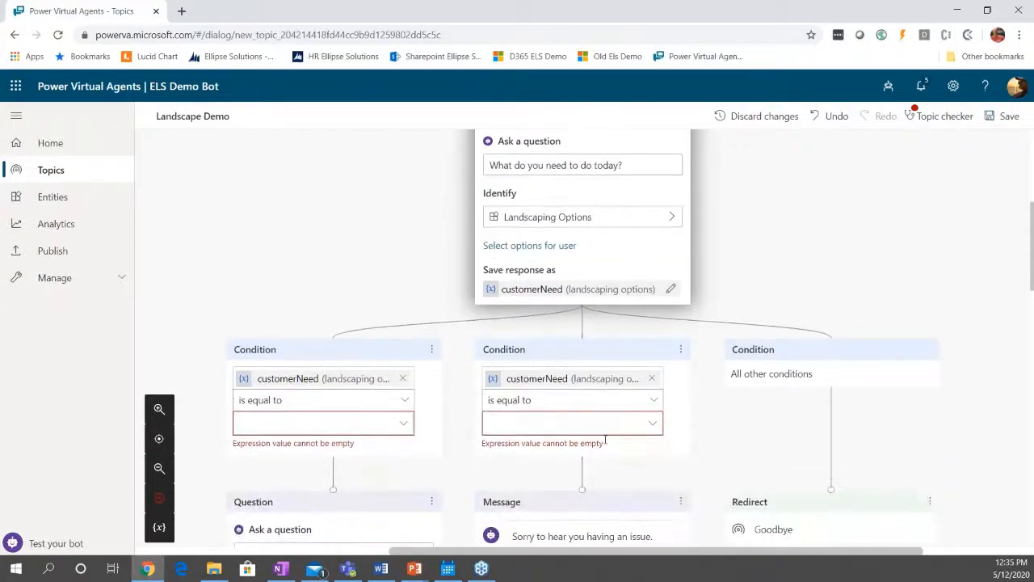
{"action": "scroll", "coordinate": [559, 440], "scroll_direction": "down", "scroll_amount": 1}
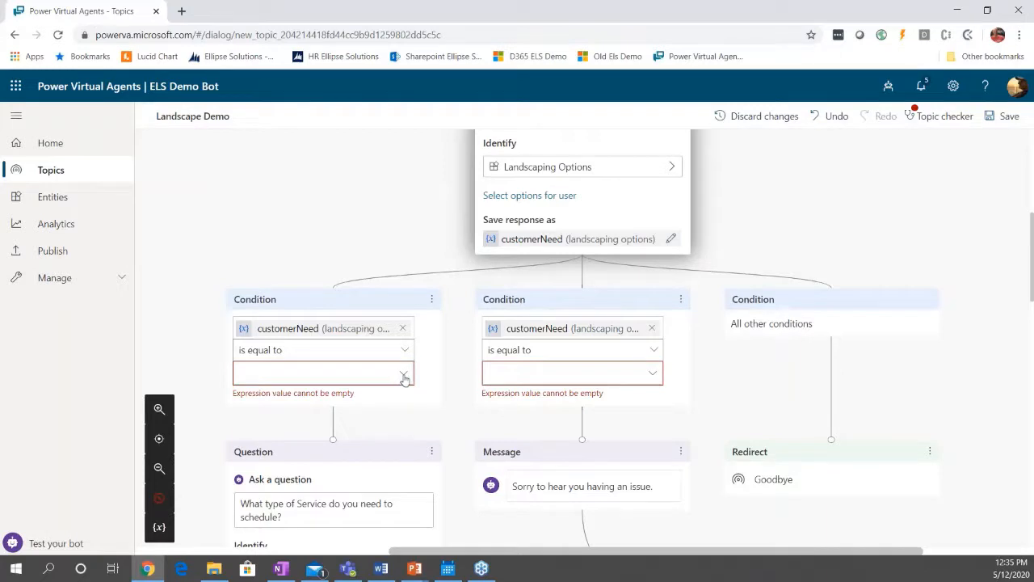
{"action": "left_click", "coordinate": [404, 376]}
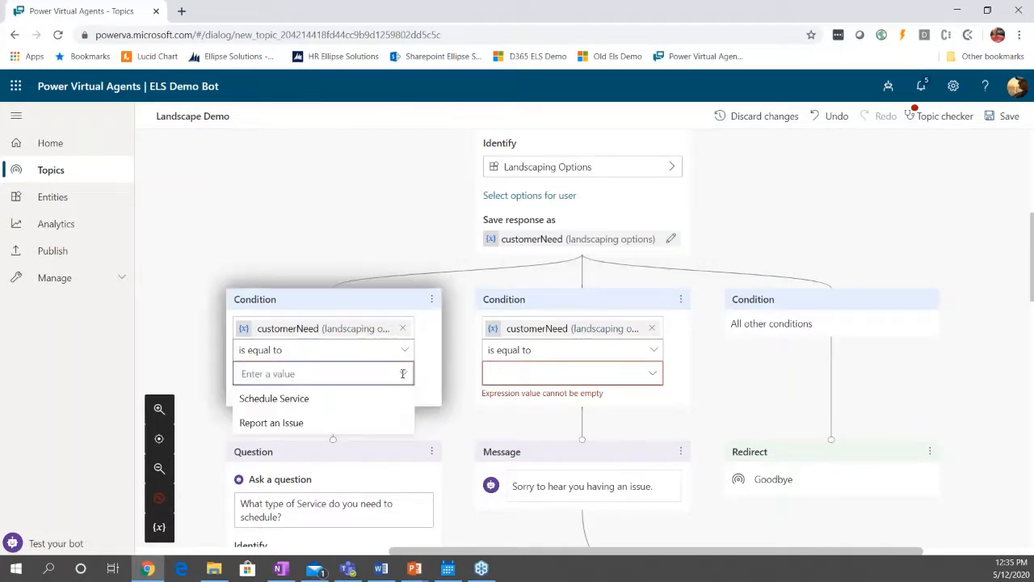
{"action": "left_click", "coordinate": [299, 401]}
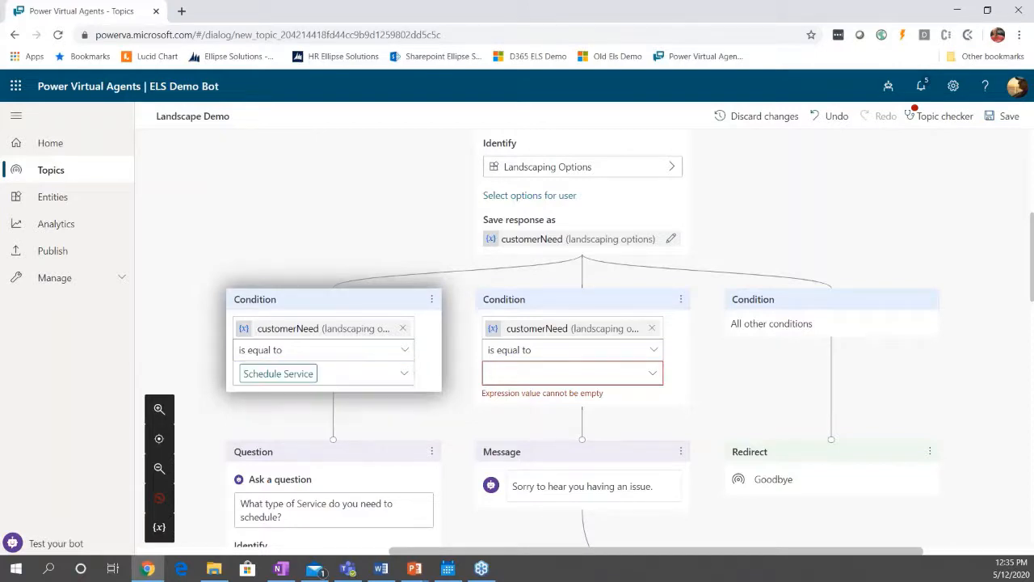
{"action": "left_click", "coordinate": [653, 376]}
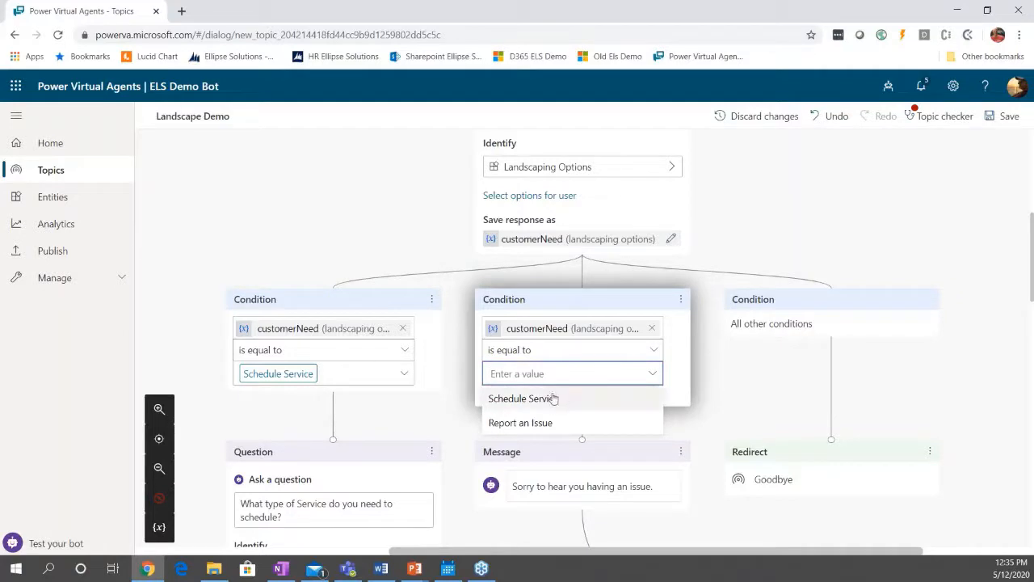
{"action": "left_click", "coordinate": [543, 422]}
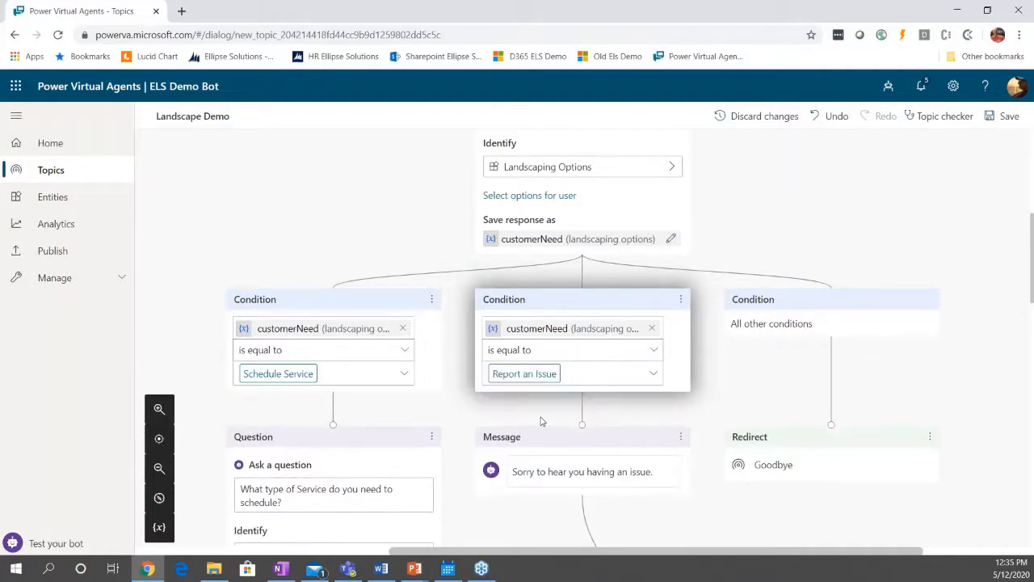
Make the "What type of Service do you need to schedule?" question identify the Landscaping Service entity.
{"action": "scroll", "coordinate": [542, 420], "scroll_direction": "down", "scroll_amount": 1}
{"action": "scroll", "coordinate": [541, 420], "scroll_direction": "down", "scroll_amount": 4}
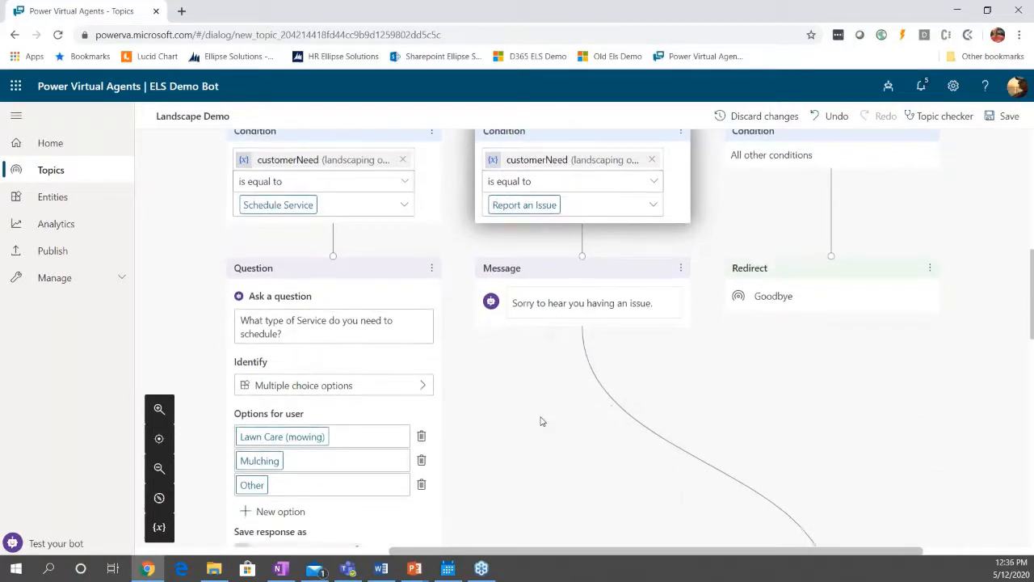
{"action": "scroll", "coordinate": [543, 421], "scroll_direction": "up", "scroll_amount": 4}
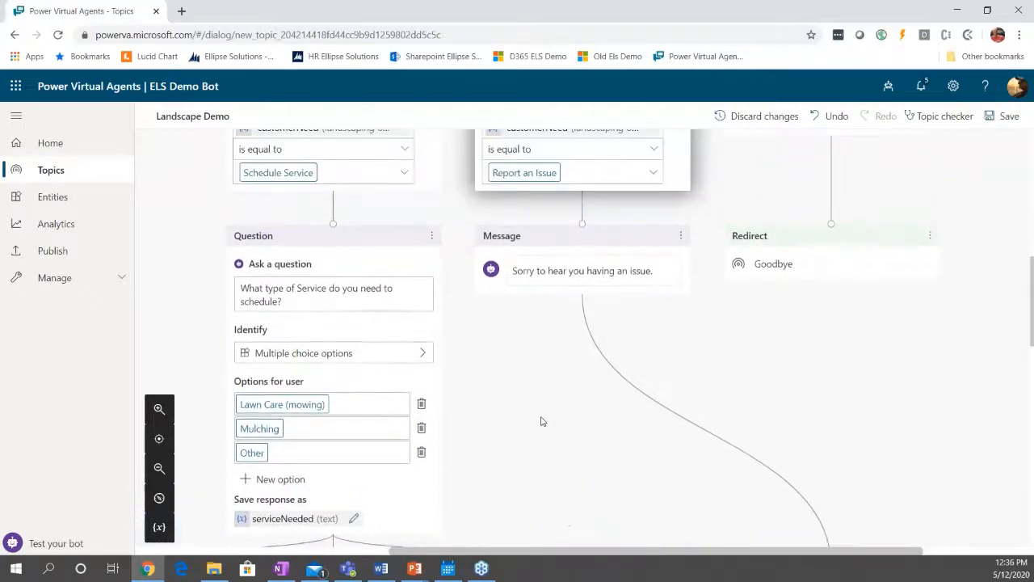
{"action": "scroll", "coordinate": [543, 421], "scroll_direction": "down", "scroll_amount": 2}
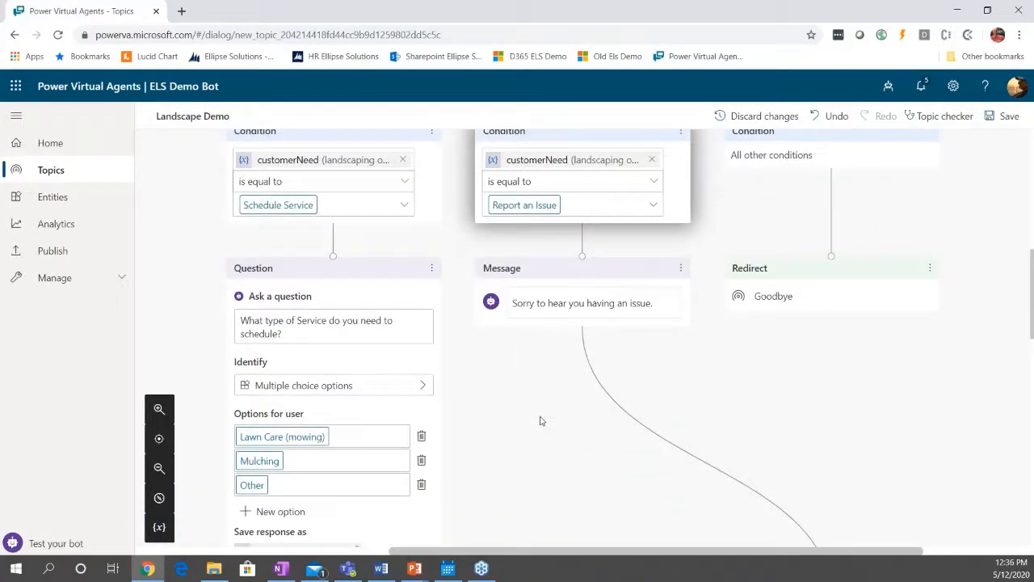
{"action": "scroll", "coordinate": [541, 420], "scroll_direction": "down", "scroll_amount": 1}
{"action": "scroll", "coordinate": [542, 420], "scroll_direction": "down", "scroll_amount": 1}
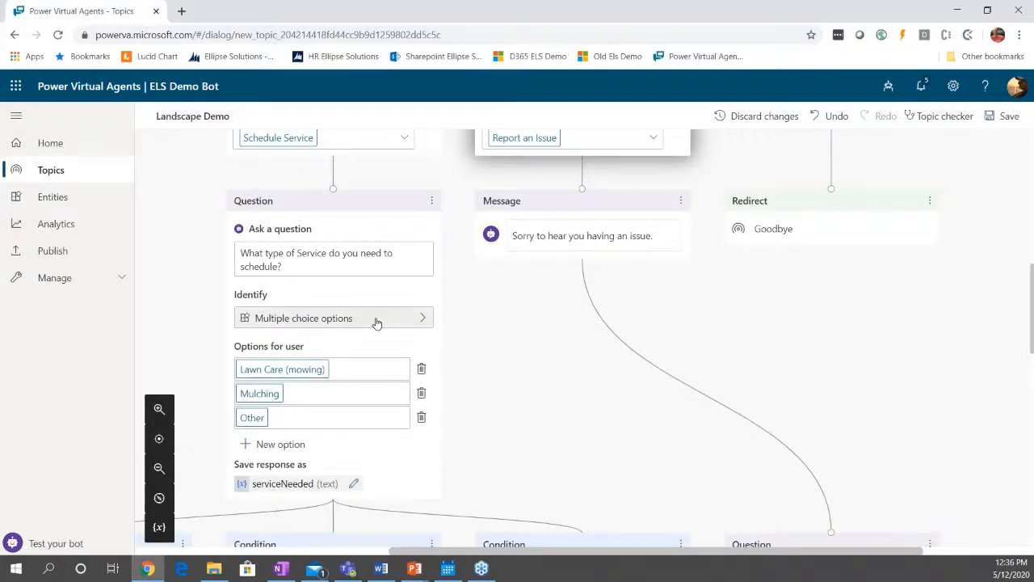
{"action": "left_click", "coordinate": [376, 320]}
{"action": "scroll", "coordinate": [555, 372], "scroll_direction": "down", "scroll_amount": 2}
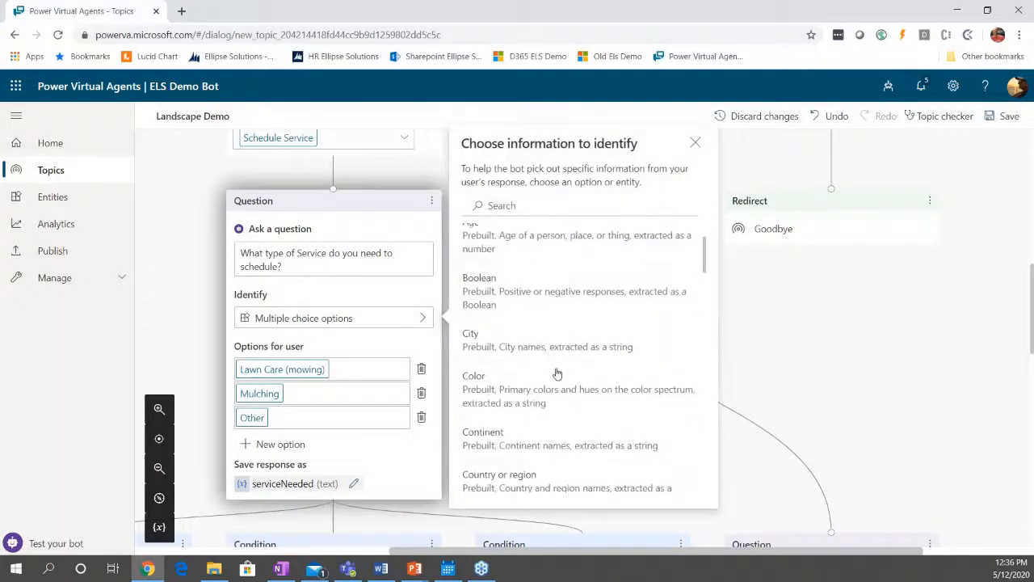
{"action": "scroll", "coordinate": [556, 374], "scroll_direction": "down", "scroll_amount": 4}
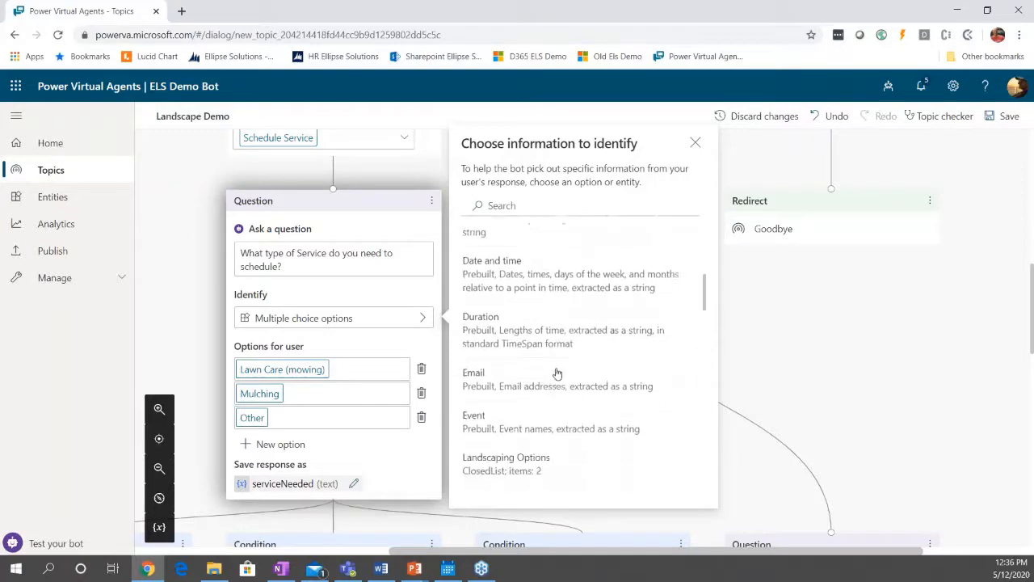
{"action": "scroll", "coordinate": [557, 373], "scroll_direction": "down", "scroll_amount": 2}
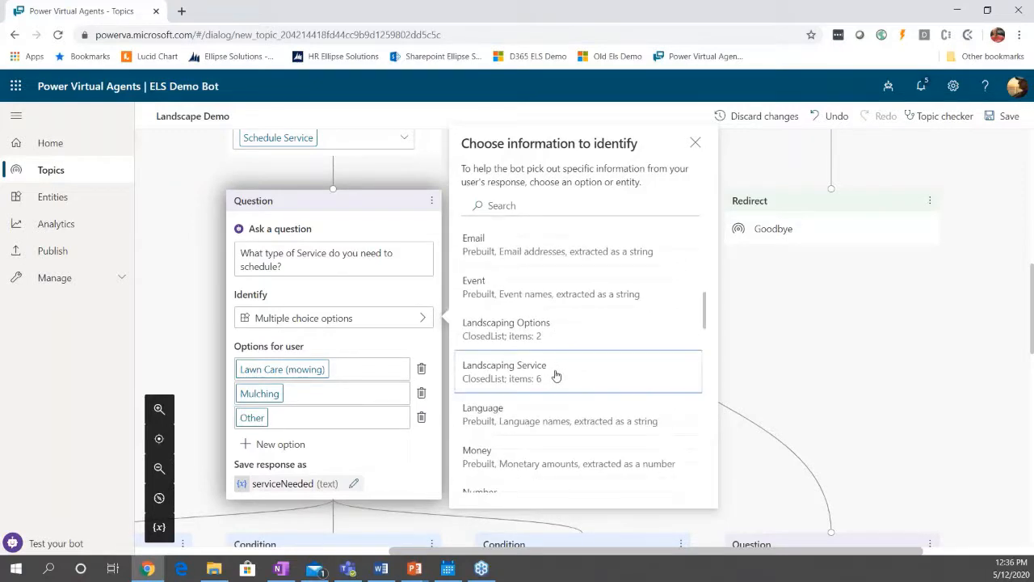
{"action": "left_click", "coordinate": [556, 374]}
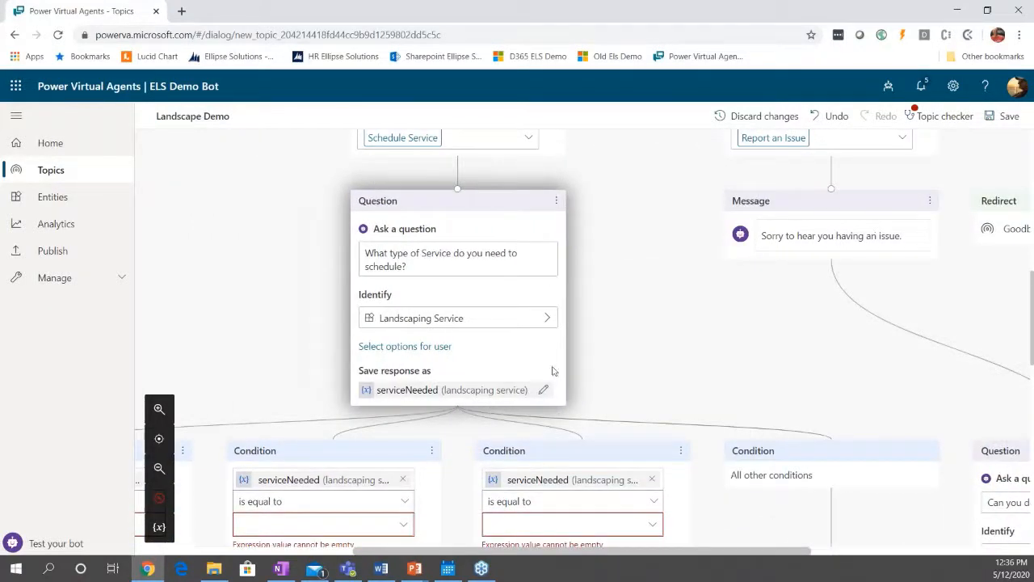
Display Lawn mowing and Mulching as user options for the service type question.
{"action": "left_click", "coordinate": [423, 346]}
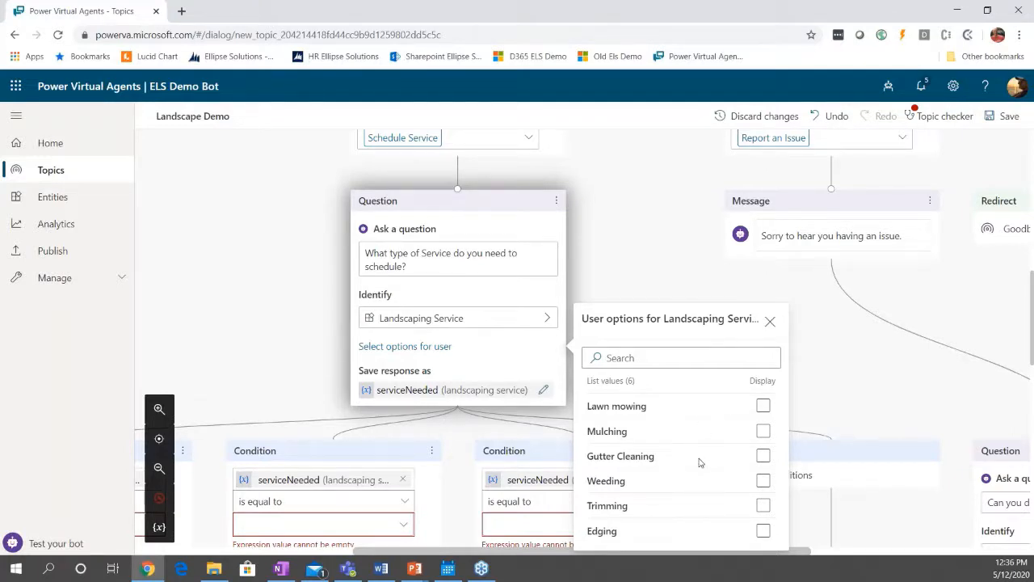
{"action": "left_click", "coordinate": [763, 406]}
{"action": "left_click", "coordinate": [763, 430]}
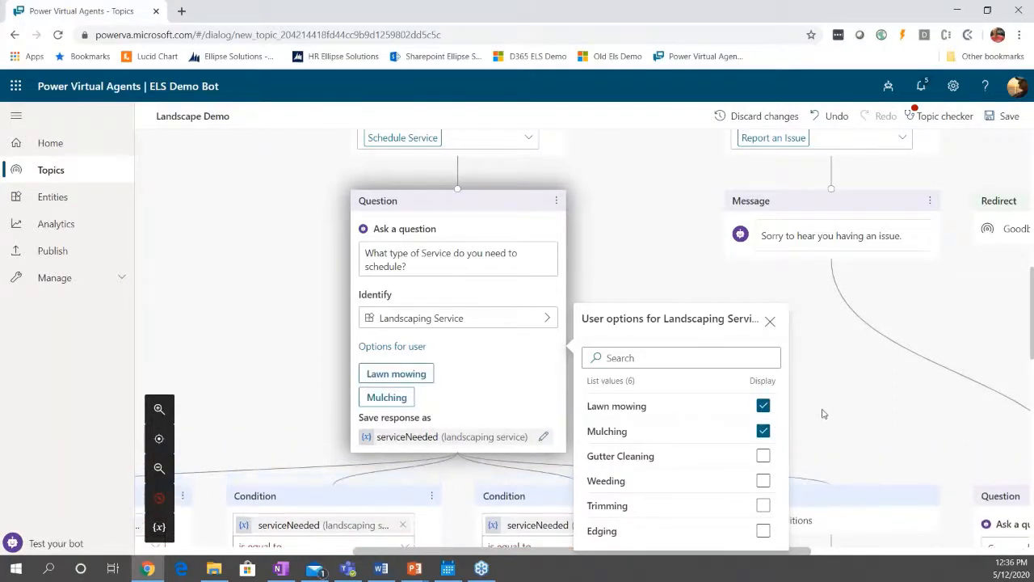
Also display Gutter Cleaning, Weeding, Trimming and Edging as user options for the service type question.
{"action": "scroll", "coordinate": [823, 413], "scroll_direction": "down", "scroll_amount": 2}
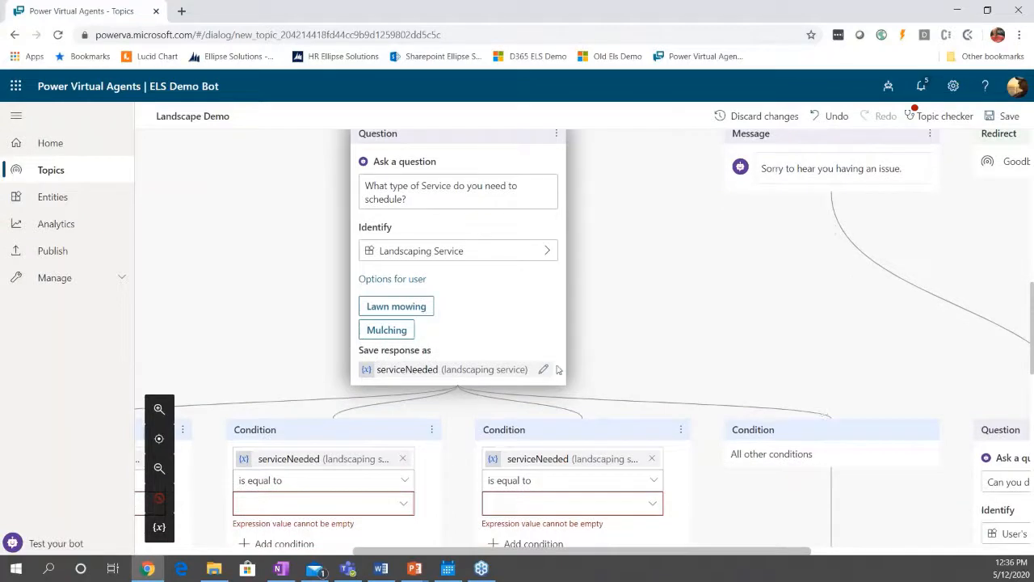
{"action": "left_click", "coordinate": [410, 280]}
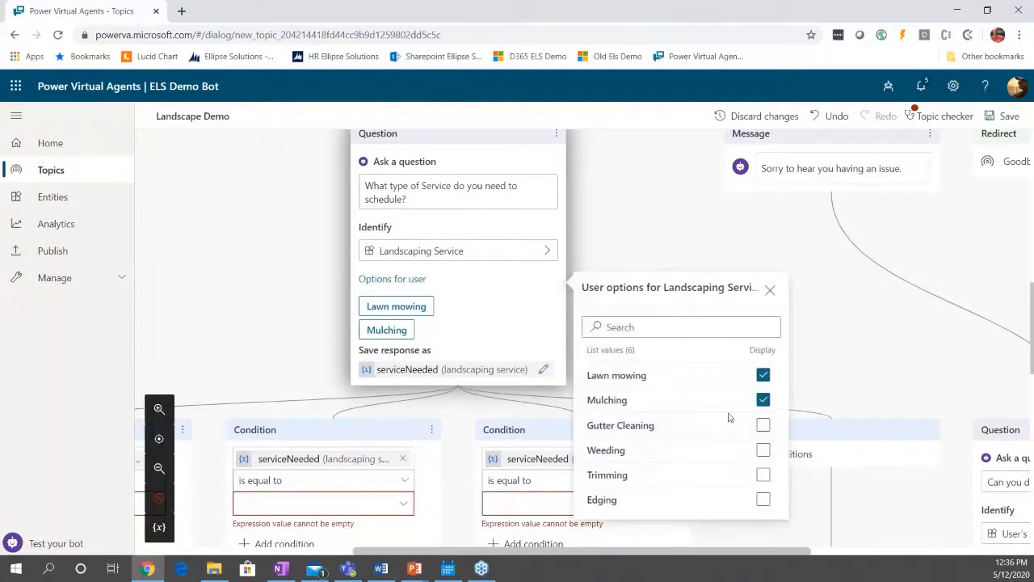
{"action": "left_click", "coordinate": [764, 426]}
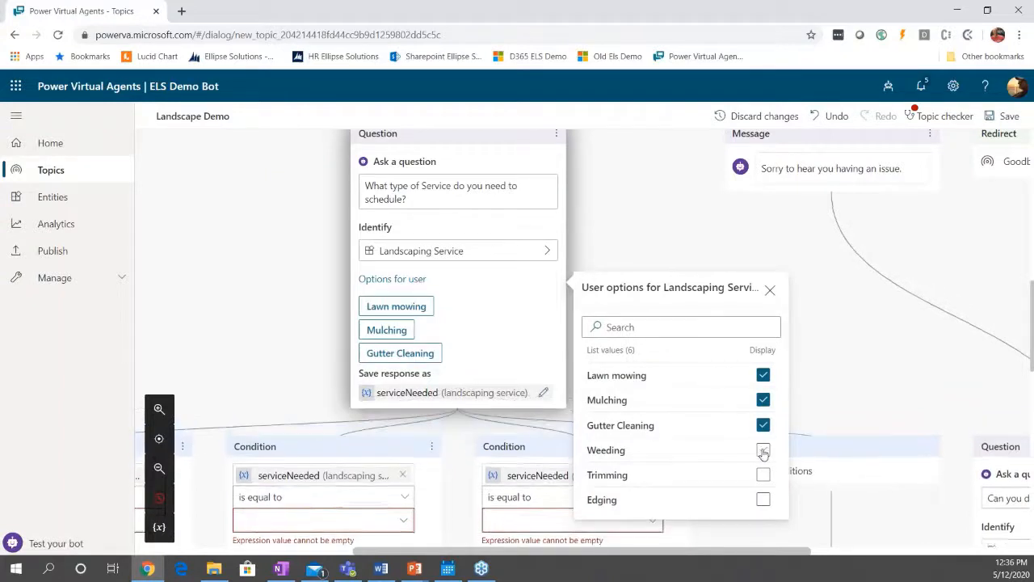
{"action": "left_click", "coordinate": [763, 450]}
{"action": "left_click", "coordinate": [764, 475]}
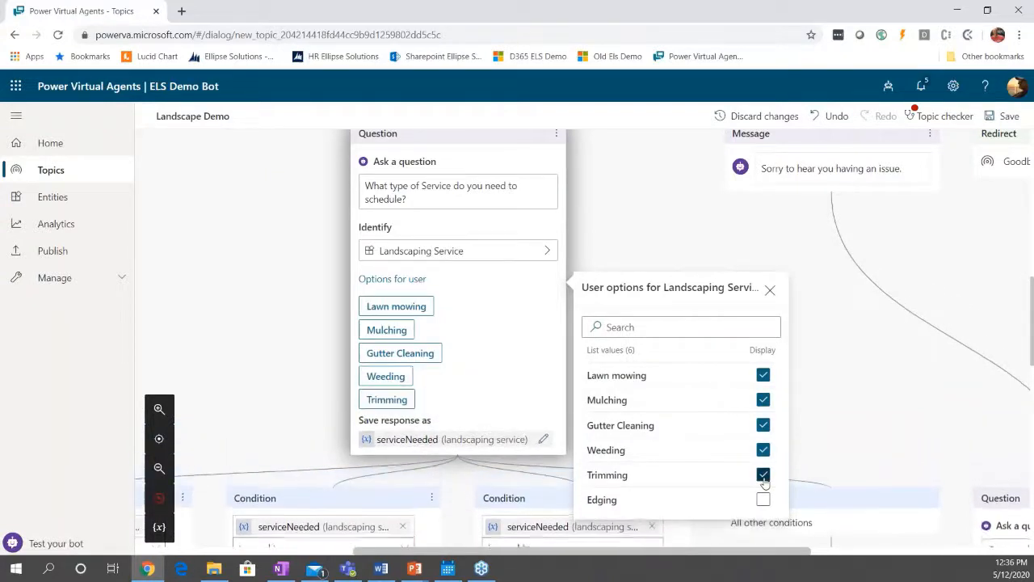
{"action": "left_click", "coordinate": [764, 500]}
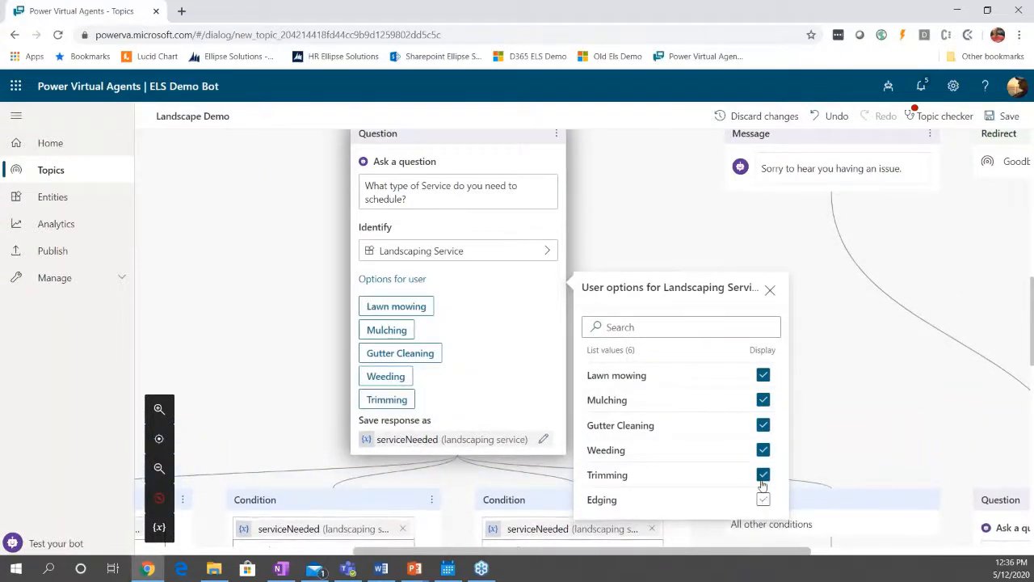
{"action": "left_click", "coordinate": [838, 385]}
Set the first serviceNeeded condition equal to Lawn mowing and the second one equal to Mulching.
{"action": "scroll", "coordinate": [838, 385], "scroll_direction": "down", "scroll_amount": 3}
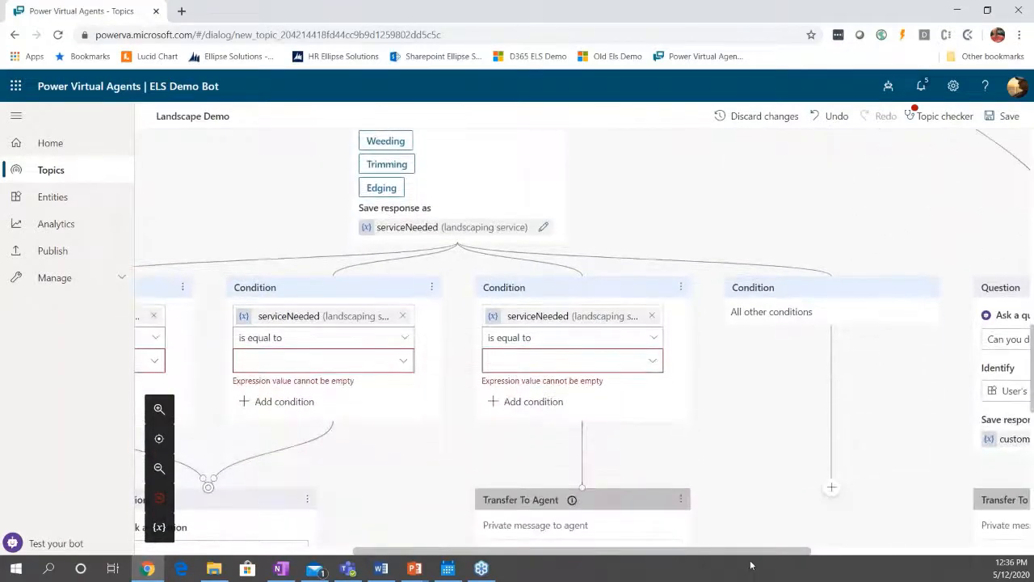
{"action": "left_click", "coordinate": [750, 563]}
{"action": "left_click_drag", "start_coordinate": [622, 556], "coordinate": [451, 417]}
{"action": "left_click", "coordinate": [502, 361]}
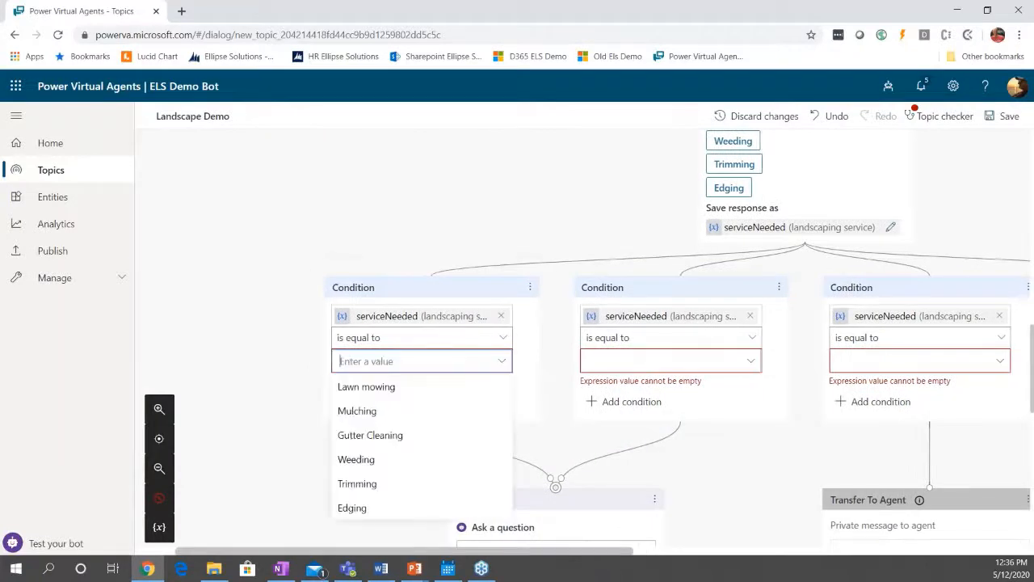
{"action": "left_click", "coordinate": [400, 392]}
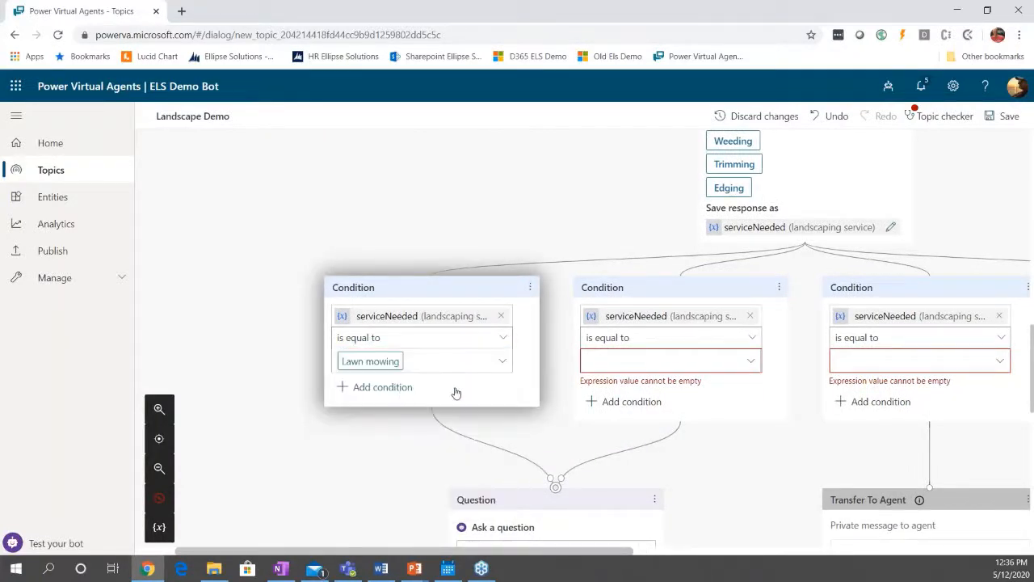
{"action": "left_click", "coordinate": [752, 364]}
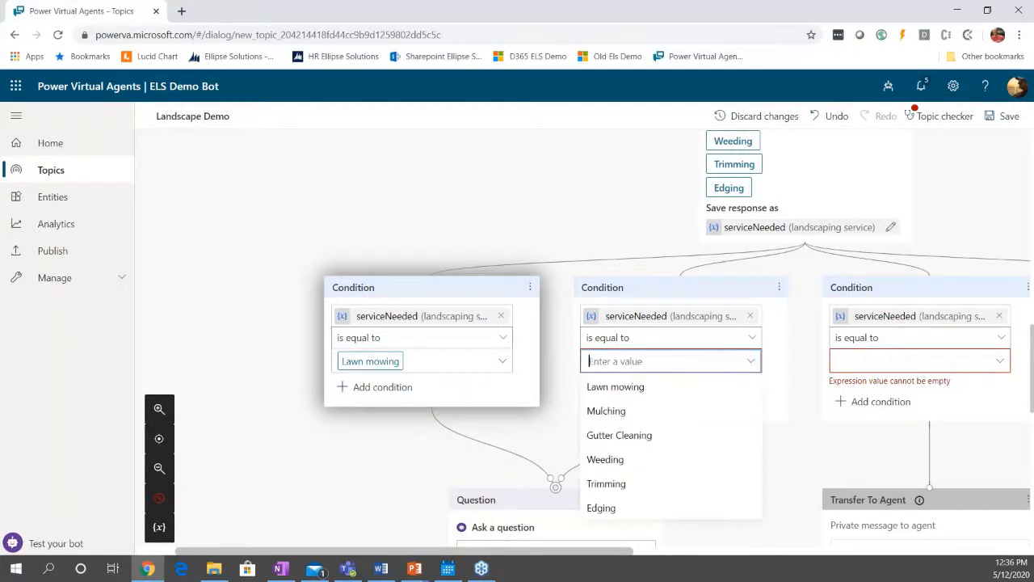
{"action": "left_click", "coordinate": [628, 411]}
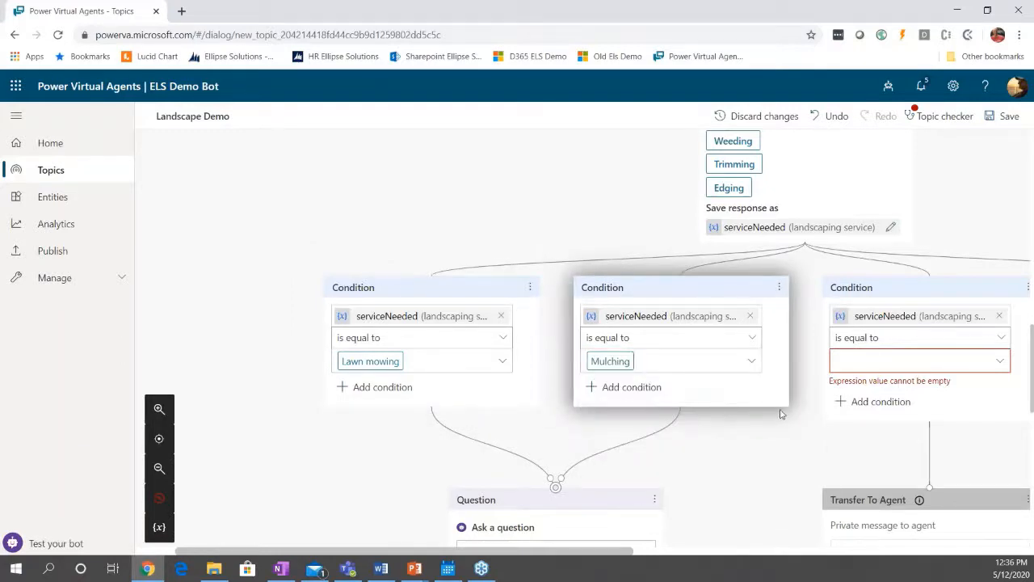
Set the third serviceNeeded condition equal to Gutter Cleaning and reconnect its branch to the date and time question.
{"action": "scroll", "coordinate": [778, 414], "scroll_direction": "down", "scroll_amount": 3}
{"action": "scroll", "coordinate": [779, 413], "scroll_direction": "down", "scroll_amount": 2}
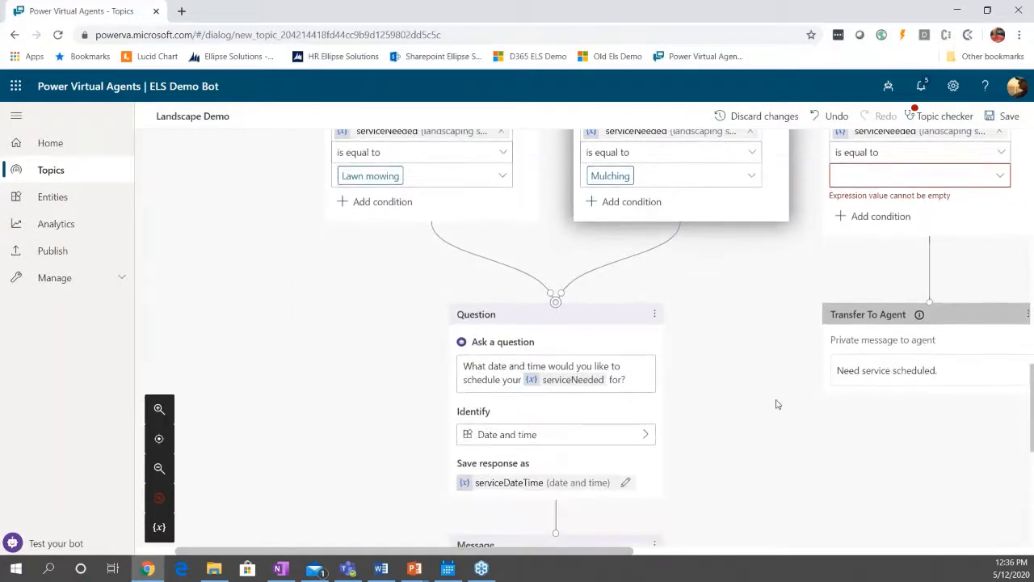
{"action": "scroll", "coordinate": [811, 386], "scroll_direction": "up", "scroll_amount": 2}
{"action": "left_click", "coordinate": [999, 244]}
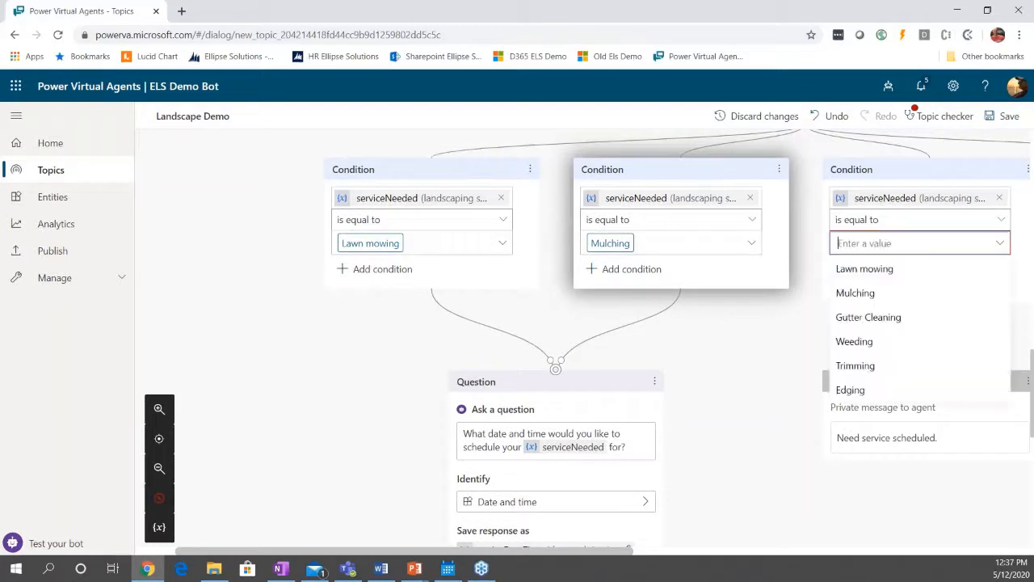
{"action": "left_click", "coordinate": [868, 318]}
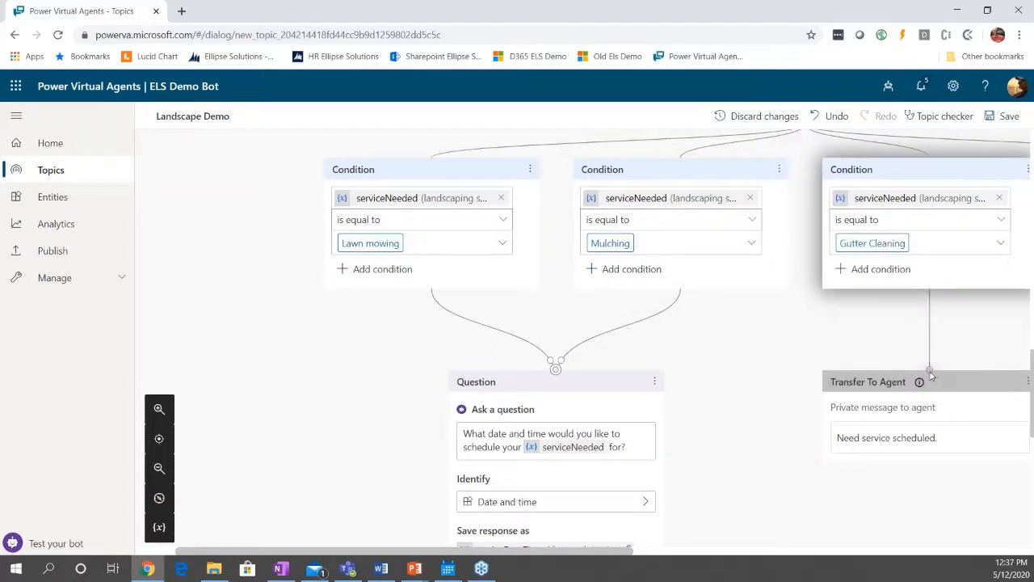
{"action": "left_click_drag", "start_coordinate": [929, 372], "coordinate": [553, 370]}
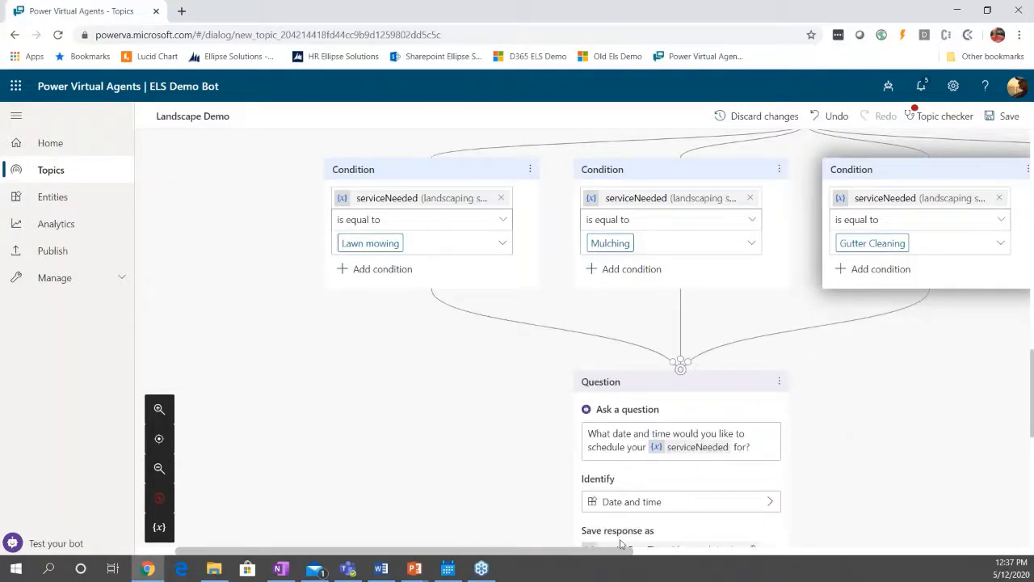
Delete the disconnected Transfer To Agent node with the private message "Need service scheduled.".
{"action": "left_click_drag", "start_coordinate": [610, 551], "coordinate": [703, 551]}
{"action": "scroll", "coordinate": [713, 415], "scroll_direction": "up", "scroll_amount": 1}
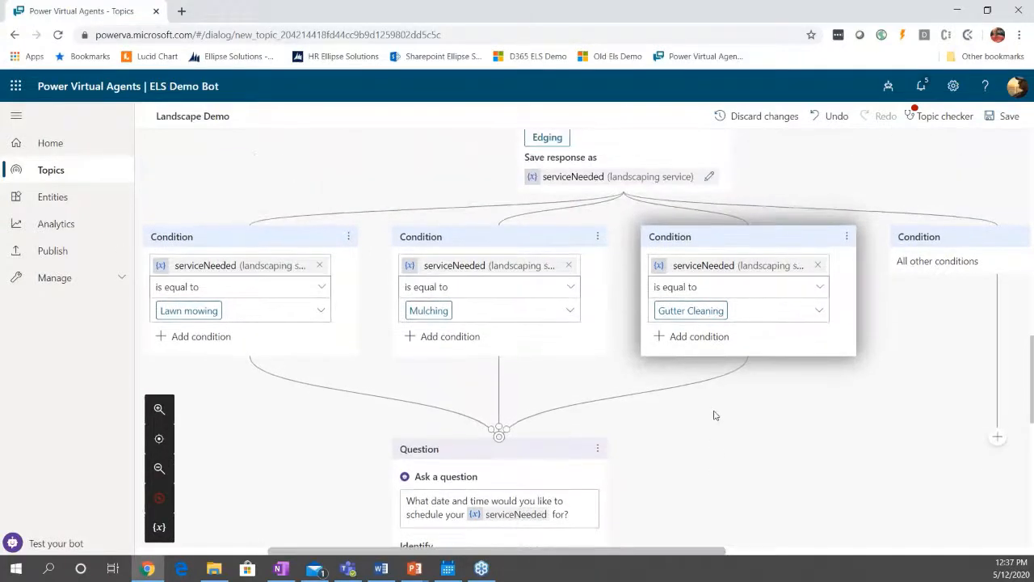
{"action": "left_click", "coordinate": [158, 478]}
{"action": "left_click", "coordinate": [158, 477]}
{"action": "left_click", "coordinate": [159, 477]}
{"action": "scroll", "coordinate": [635, 388], "scroll_direction": "up", "scroll_amount": 10}
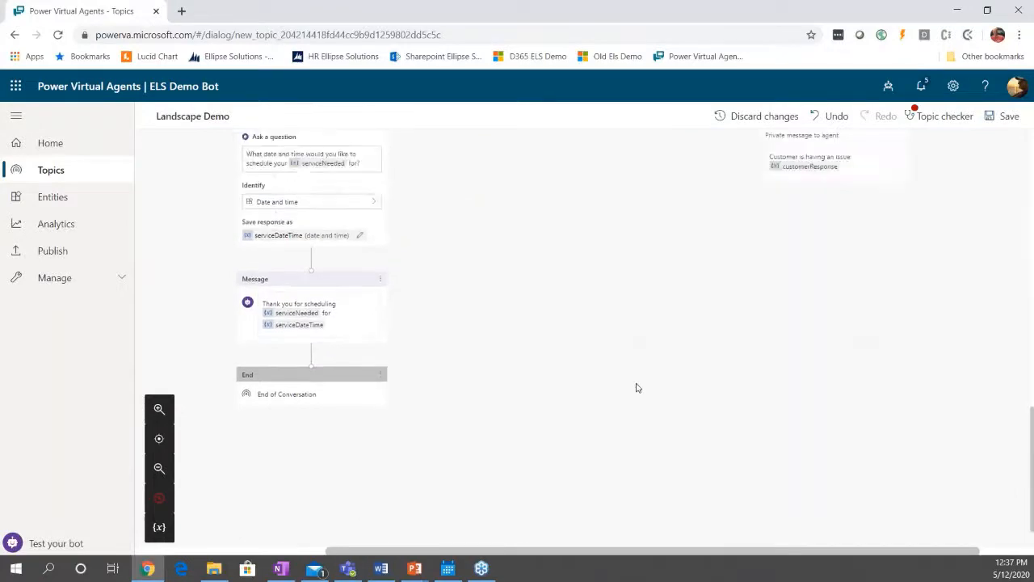
{"action": "scroll", "coordinate": [650, 404], "scroll_direction": "up", "scroll_amount": 1}
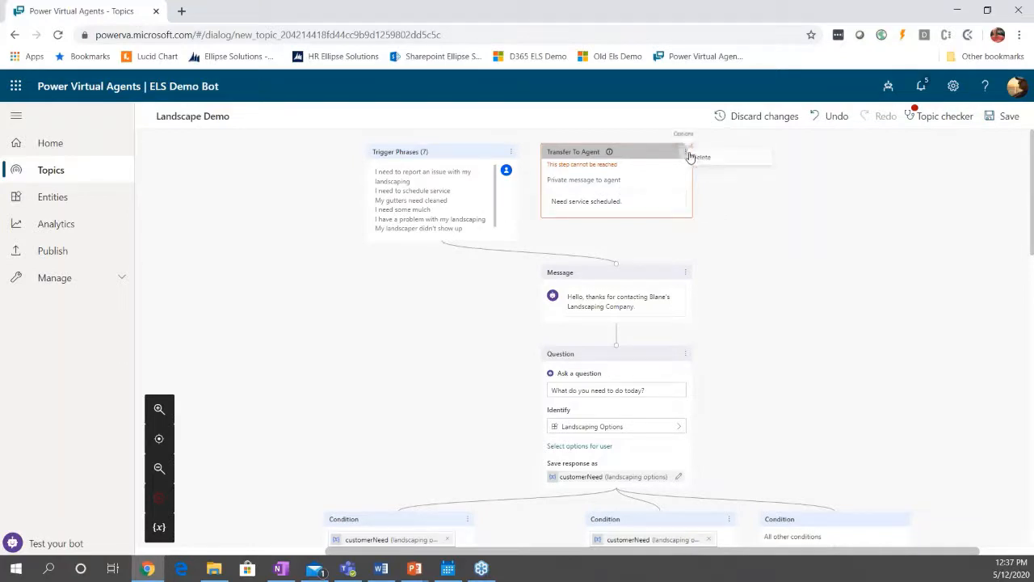
{"action": "left_click", "coordinate": [686, 153]}
{"action": "left_click", "coordinate": [698, 159]}
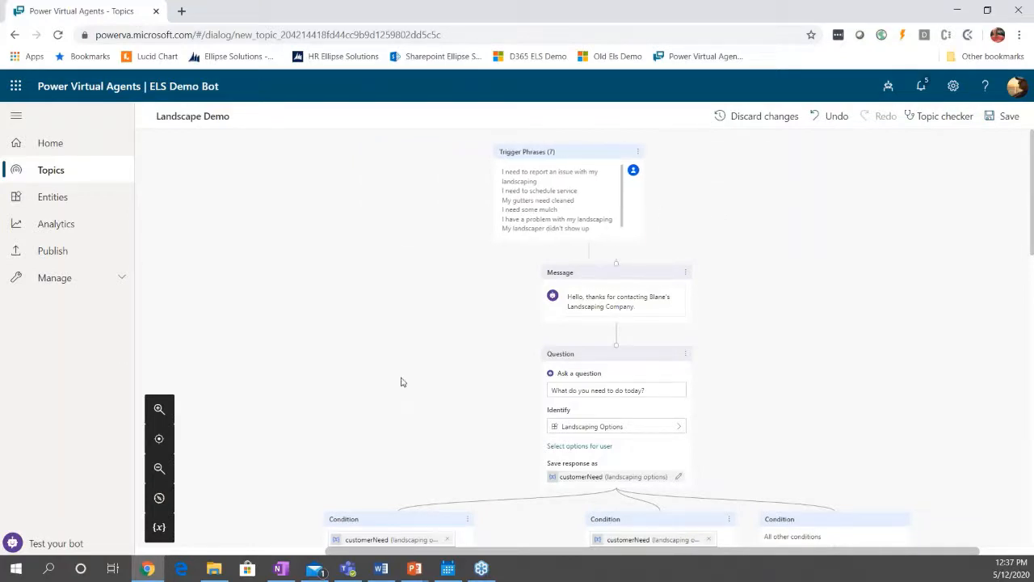
Redirect the All other conditions branch of the service type question to the Thank you topic.
{"action": "scroll", "coordinate": [400, 381], "scroll_direction": "down", "scroll_amount": 10}
{"action": "scroll", "coordinate": [663, 422], "scroll_direction": "down", "scroll_amount": 5}
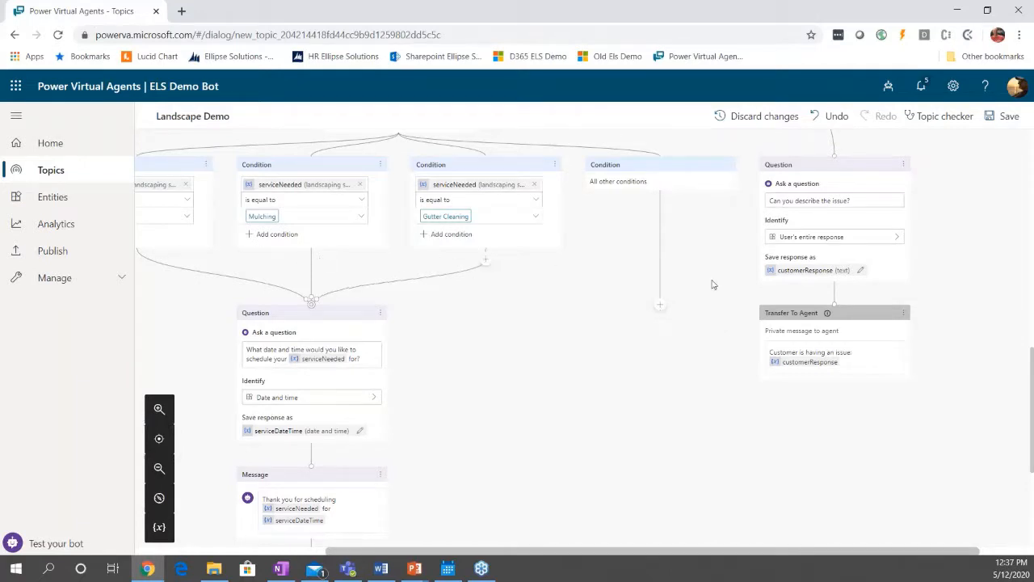
{"action": "left_click", "coordinate": [661, 307]}
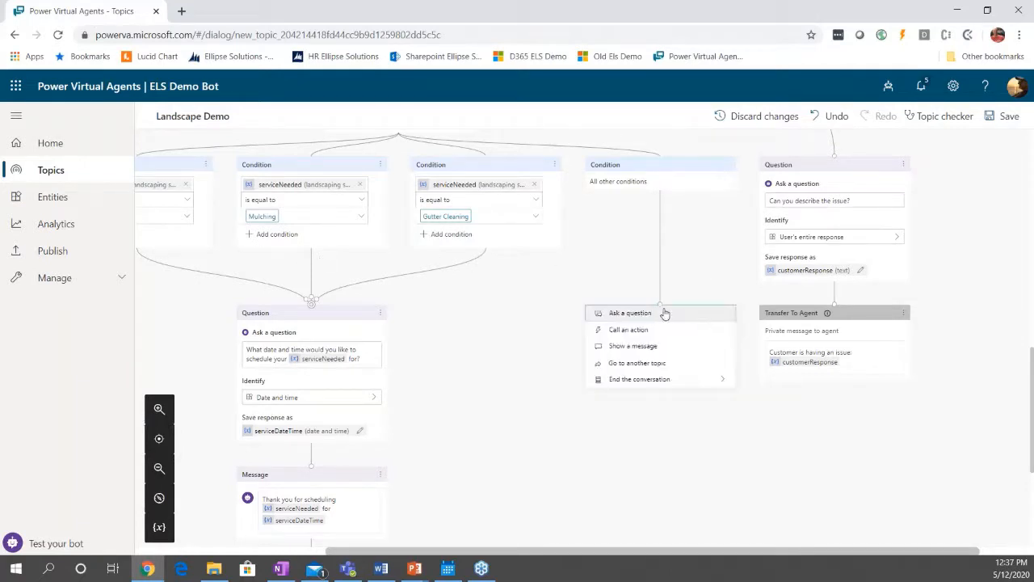
{"action": "left_click", "coordinate": [652, 365]}
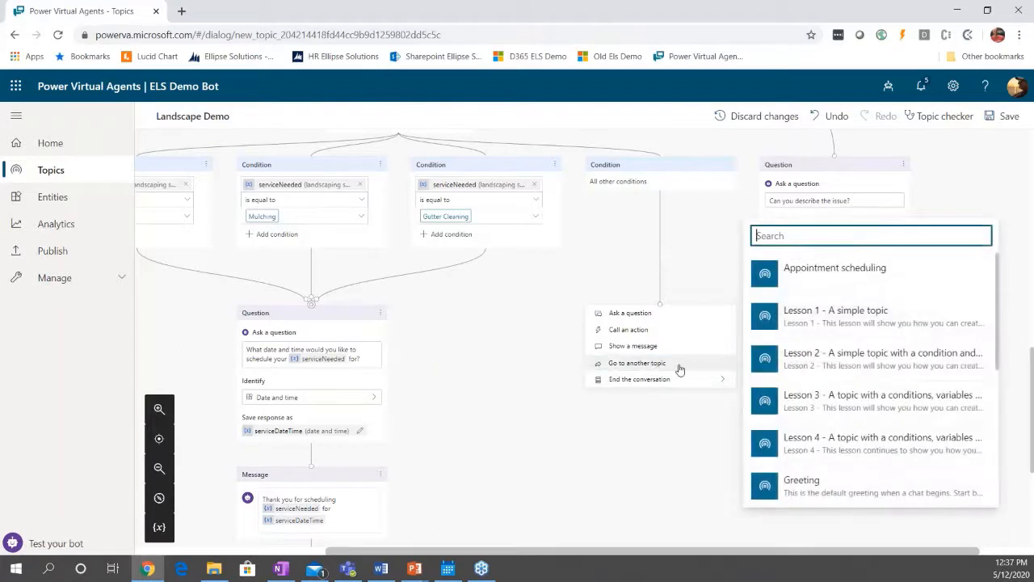
{"action": "scroll", "coordinate": [832, 406], "scroll_direction": "down", "scroll_amount": 2}
{"action": "scroll", "coordinate": [831, 406], "scroll_direction": "down", "scroll_amount": 3}
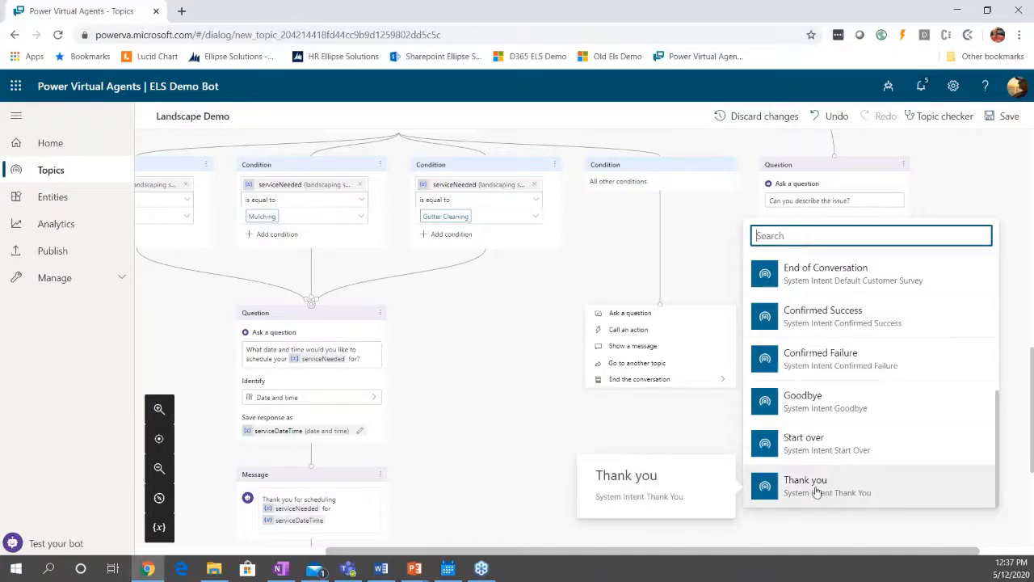
{"action": "left_click", "coordinate": [816, 492]}
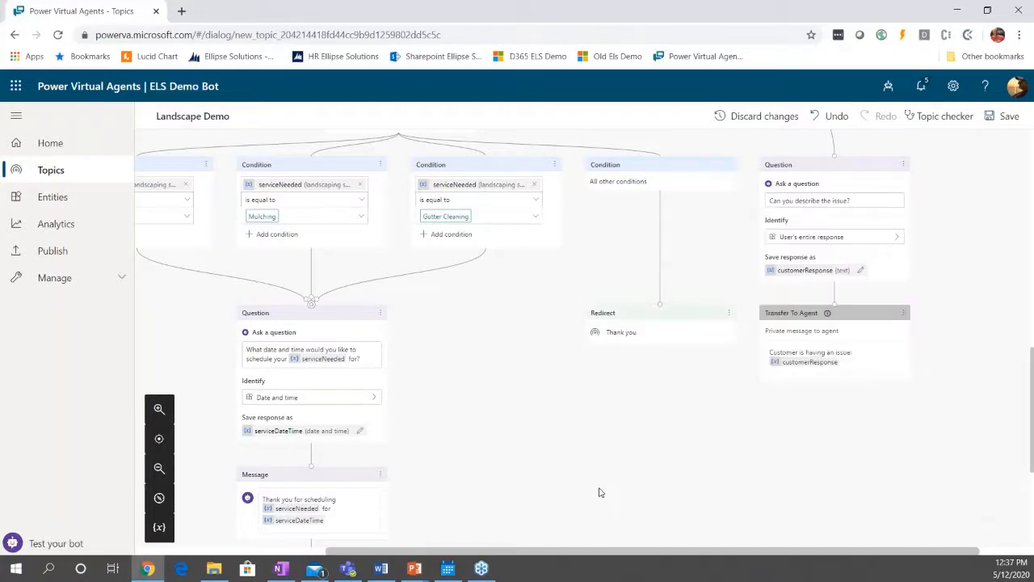
Check the skip question setting of the "What type of Service do you need to schedule?" question.
{"action": "left_click_drag", "start_coordinate": [537, 558], "coordinate": [415, 557]}
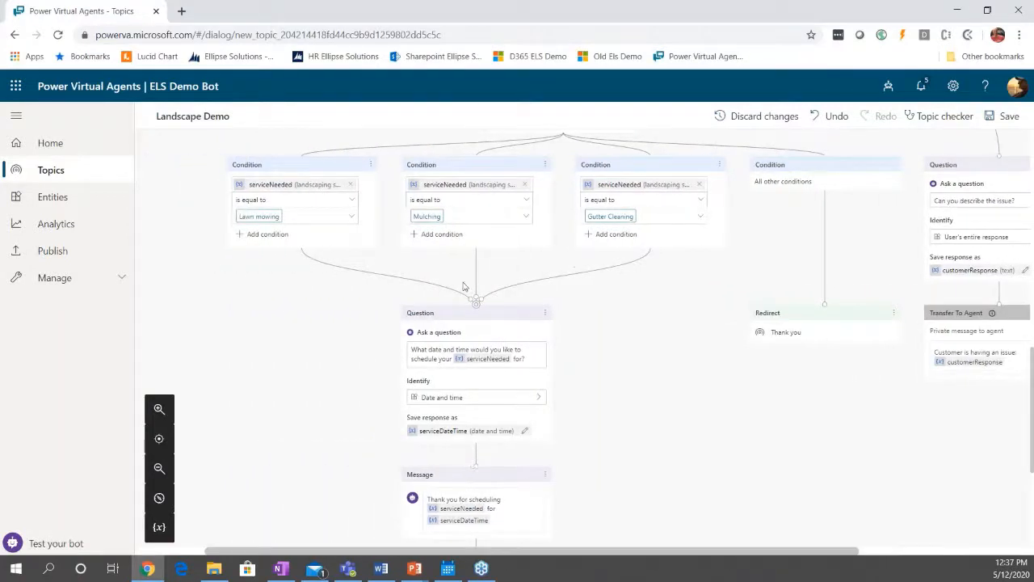
{"action": "scroll", "coordinate": [533, 323], "scroll_direction": "up", "scroll_amount": 3}
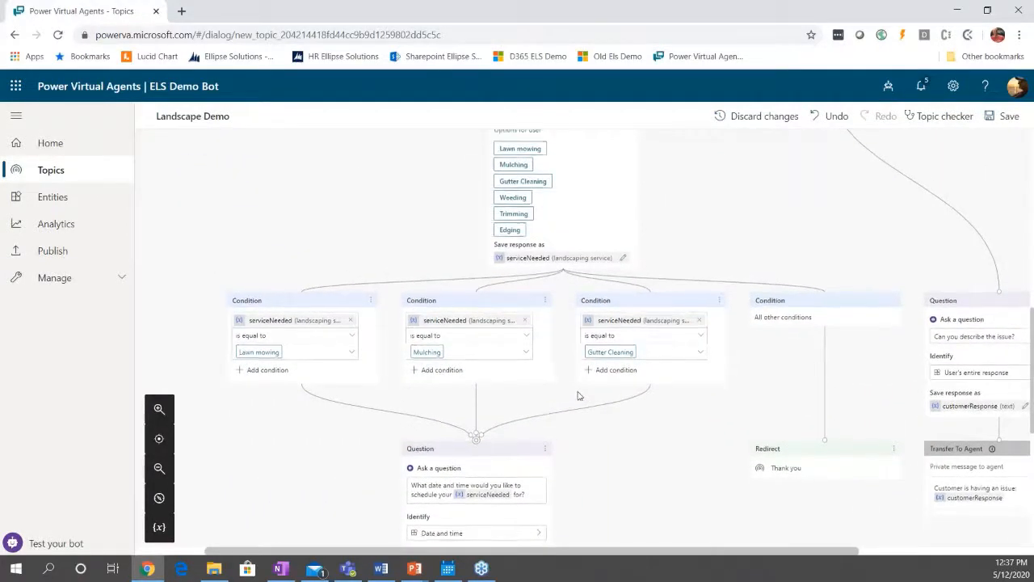
{"action": "scroll", "coordinate": [577, 395], "scroll_direction": "up", "scroll_amount": 1}
{"action": "scroll", "coordinate": [510, 406], "scroll_direction": "up", "scroll_amount": 1}
{"action": "scroll", "coordinate": [511, 407], "scroll_direction": "up", "scroll_amount": 5}
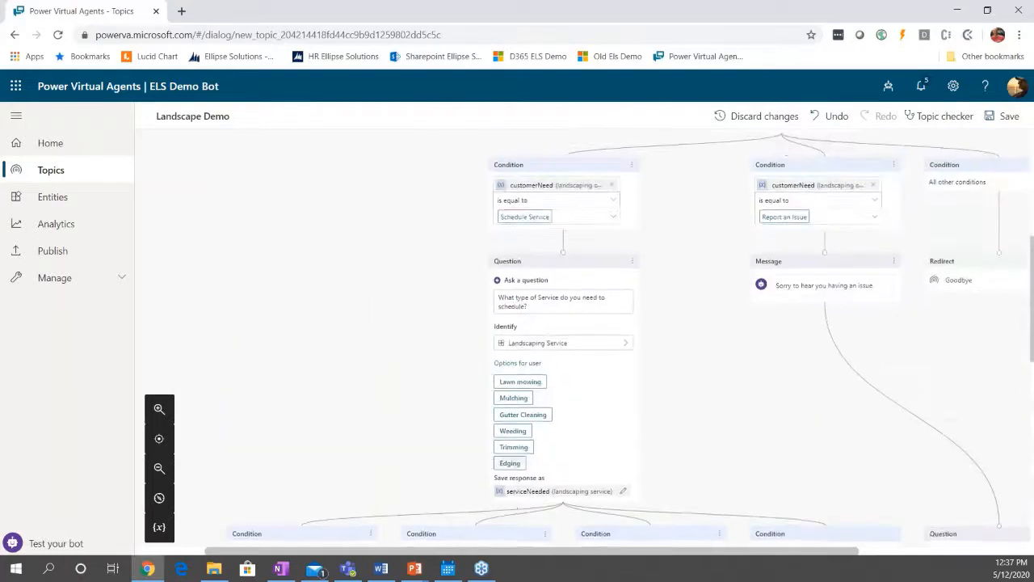
{"action": "left_click", "coordinate": [633, 263]}
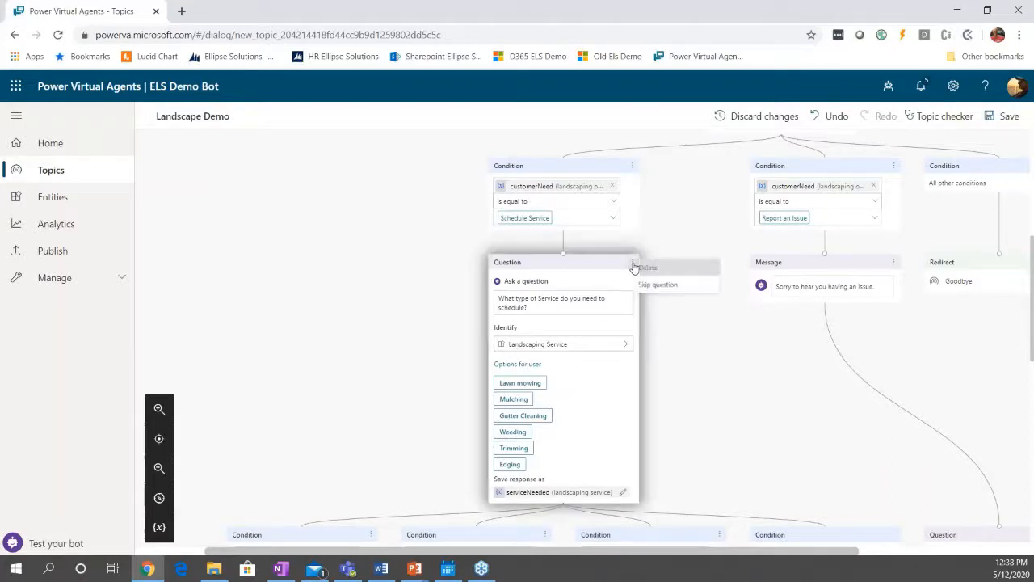
{"action": "left_click", "coordinate": [670, 287]}
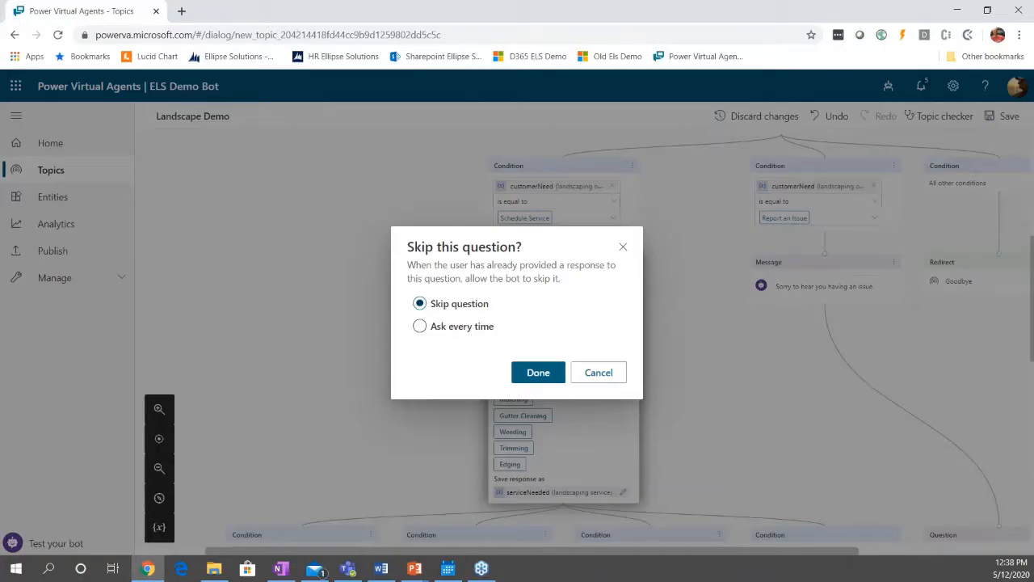
{"action": "left_click", "coordinate": [450, 332]}
{"action": "left_click", "coordinate": [612, 371]}
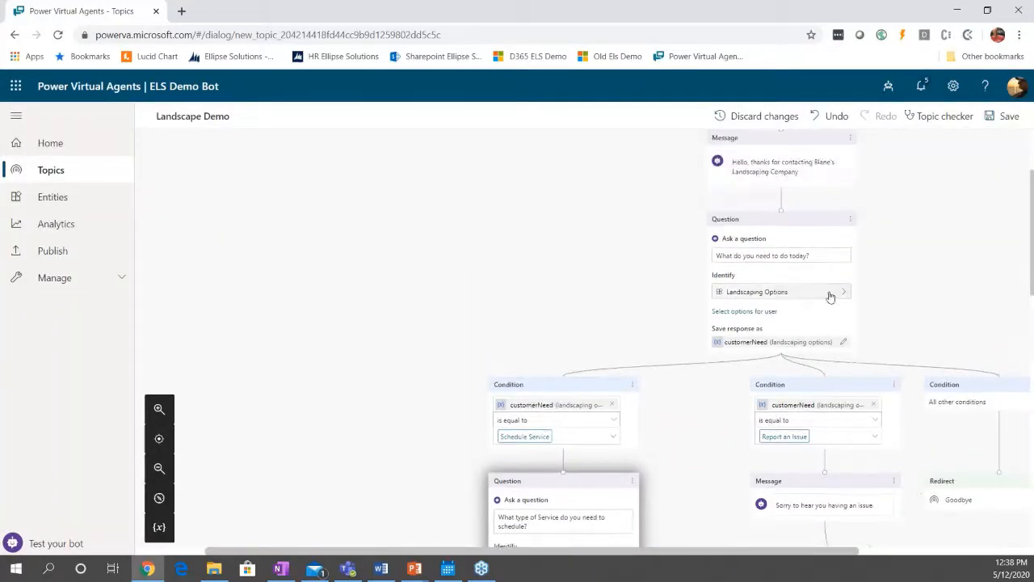
Let the bot skip the "What do you need to do today?" question when the response was already provided.
{"action": "left_click", "coordinate": [852, 223]}
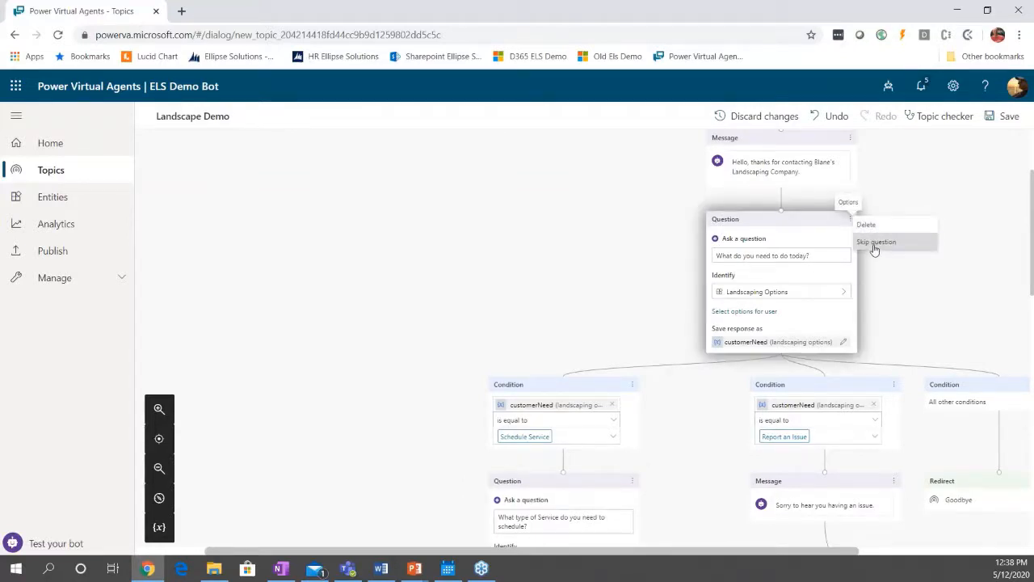
{"action": "left_click", "coordinate": [875, 242]}
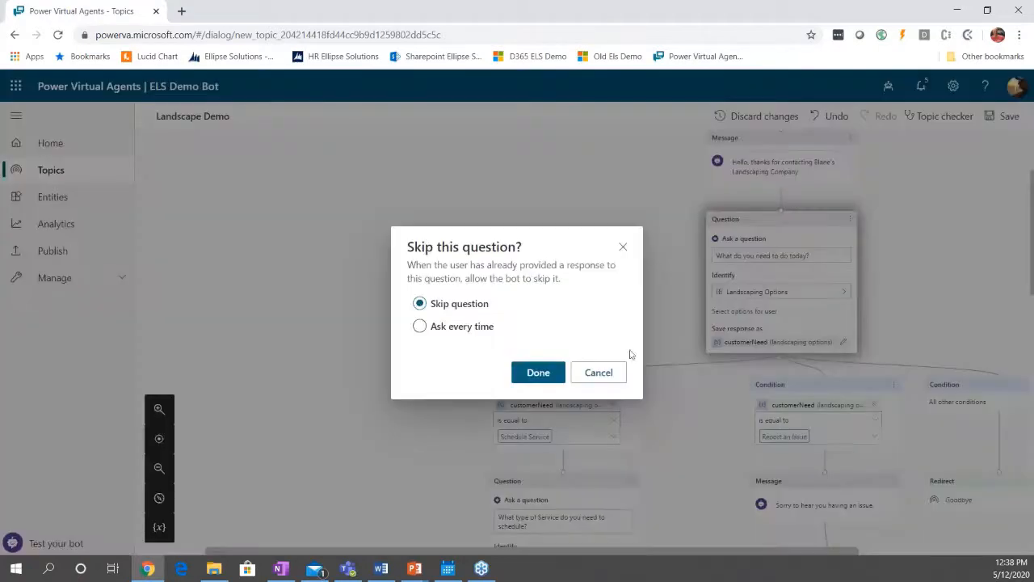
{"action": "left_click", "coordinate": [543, 378]}
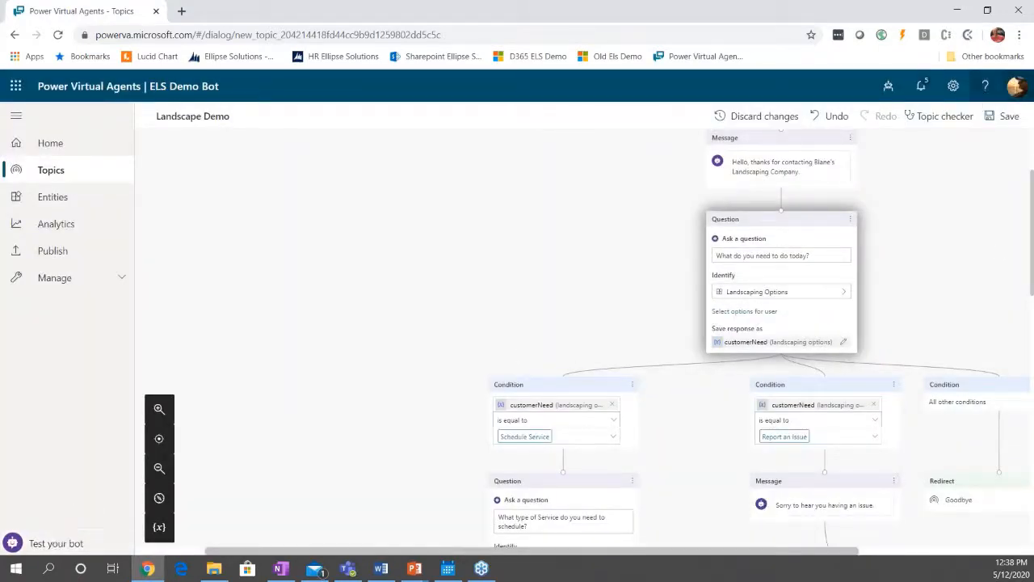
Save the Landscape Demo topic and look at its topic checker.
{"action": "left_click", "coordinate": [1002, 116]}
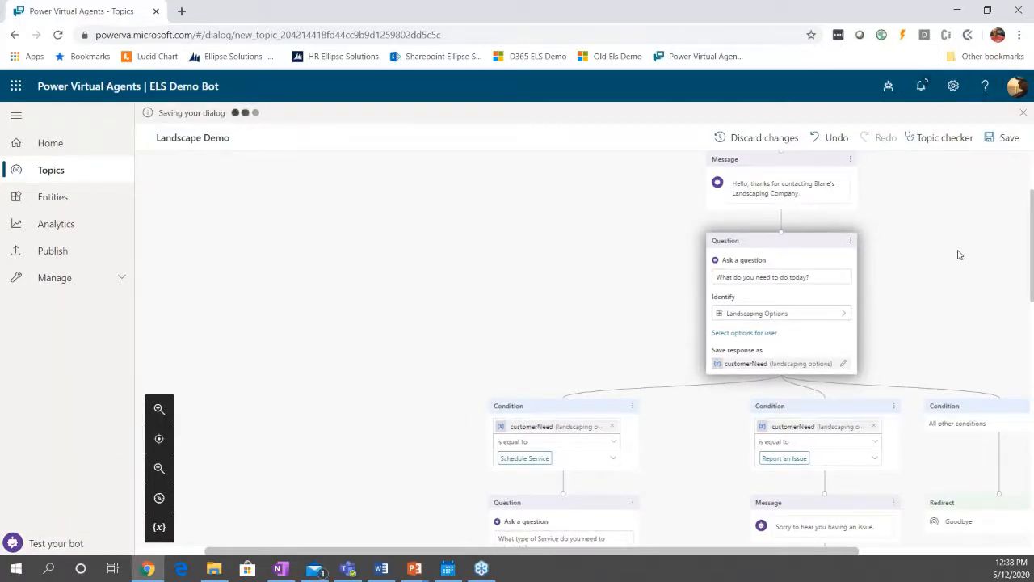
{"action": "left_click", "coordinate": [935, 139]}
{"action": "left_click", "coordinate": [1004, 171]}
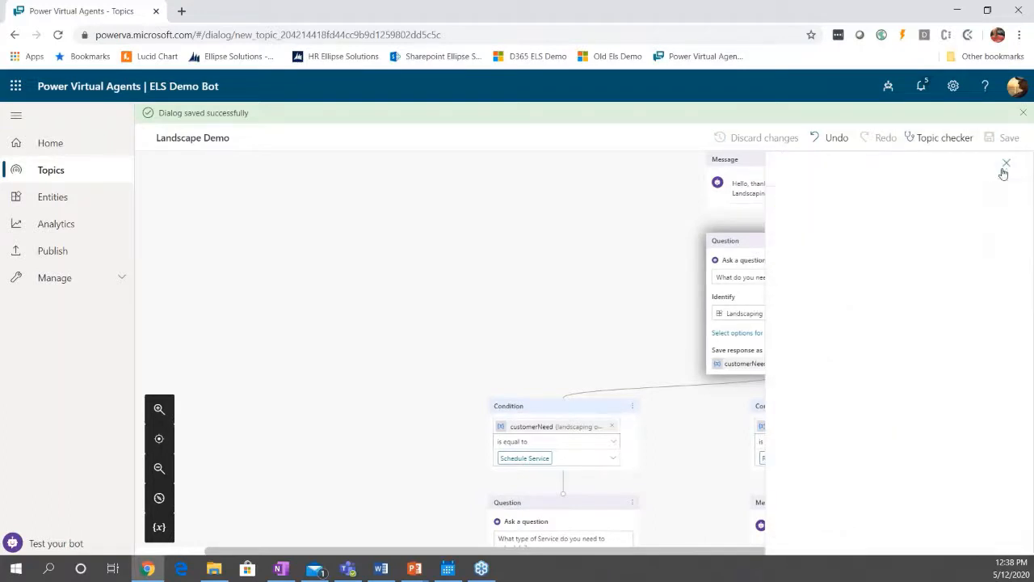
Open the bot test chat and send the message "I want to schedule service for mulching".
{"action": "left_click", "coordinate": [78, 546]}
{"action": "scroll", "coordinate": [692, 372], "scroll_direction": "up", "scroll_amount": 2}
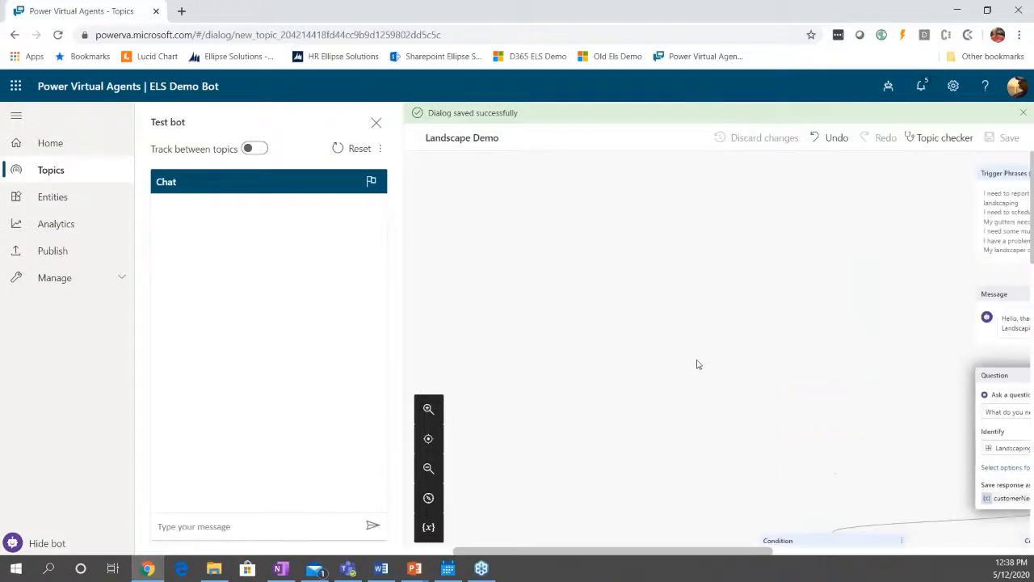
{"action": "left_click_drag", "start_coordinate": [653, 554], "coordinate": [755, 555]}
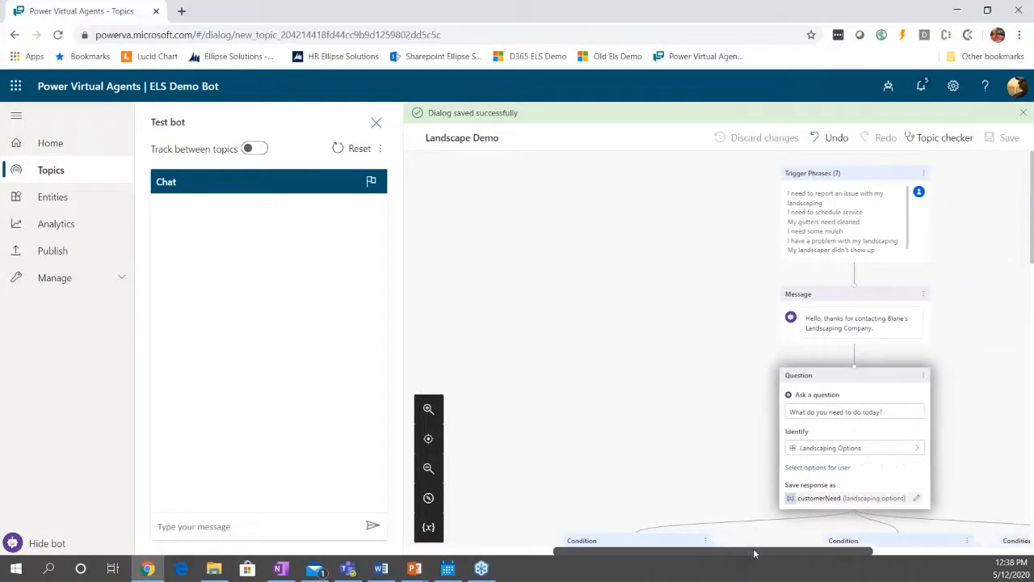
{"action": "left_click", "coordinate": [203, 531]}
{"action": "type", "text": "I"}
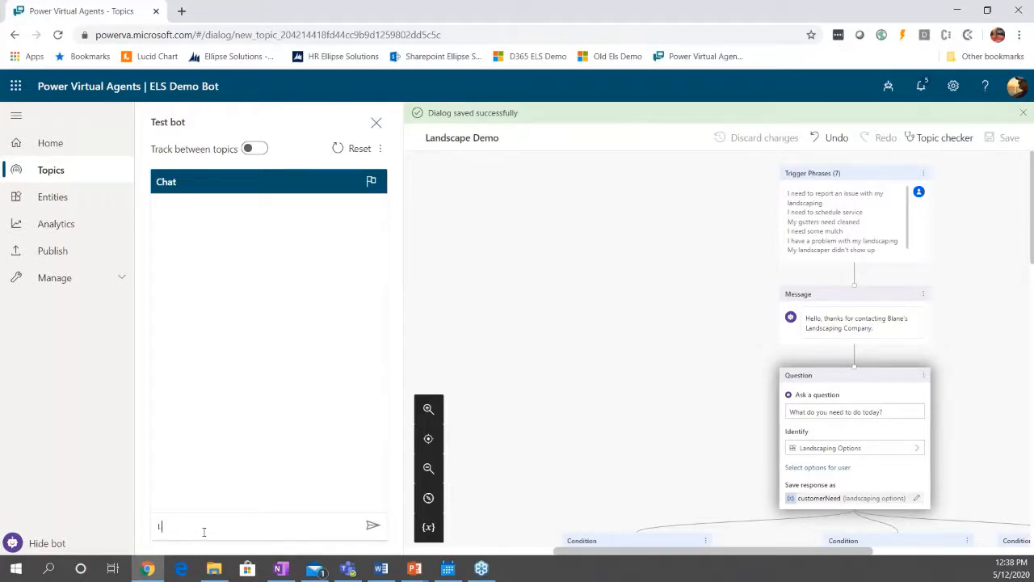
{"action": "type", "text": " want to sh"}
{"action": "type", "text": "hedule service for mulching"}
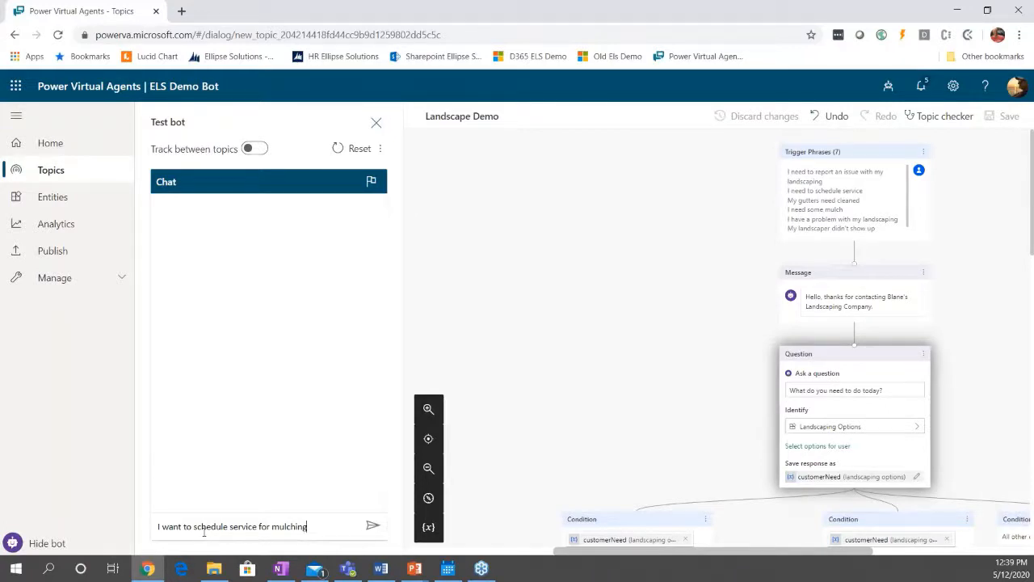
{"action": "key", "text": "Return"}
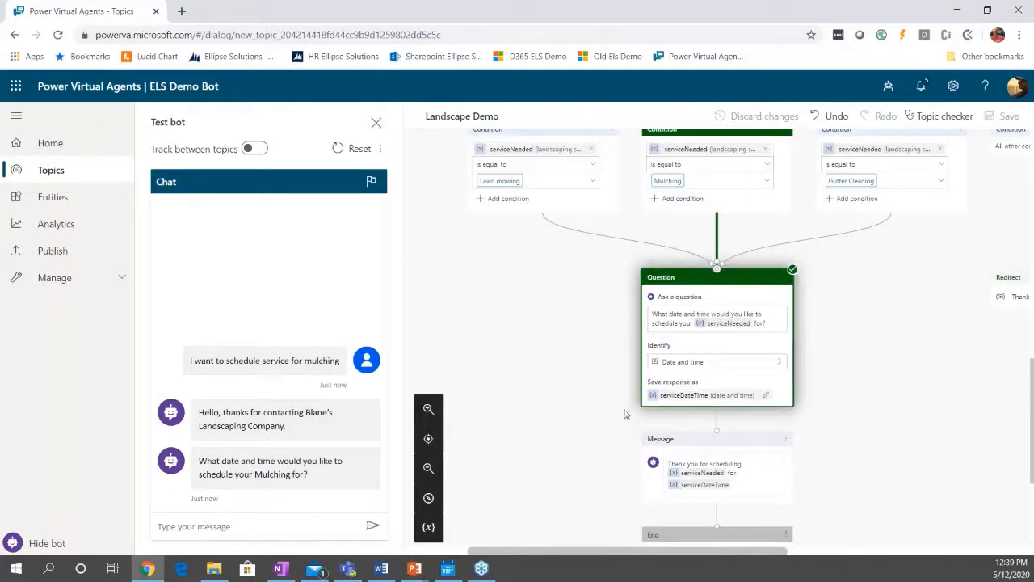
Trace the path taken through the Landscape Demo topic, from the greeting and Schedule Service condition to the date and time question.
{"action": "scroll", "coordinate": [808, 457], "scroll_direction": "up", "scroll_amount": 3}
{"action": "scroll", "coordinate": [808, 457], "scroll_direction": "up", "scroll_amount": 3}
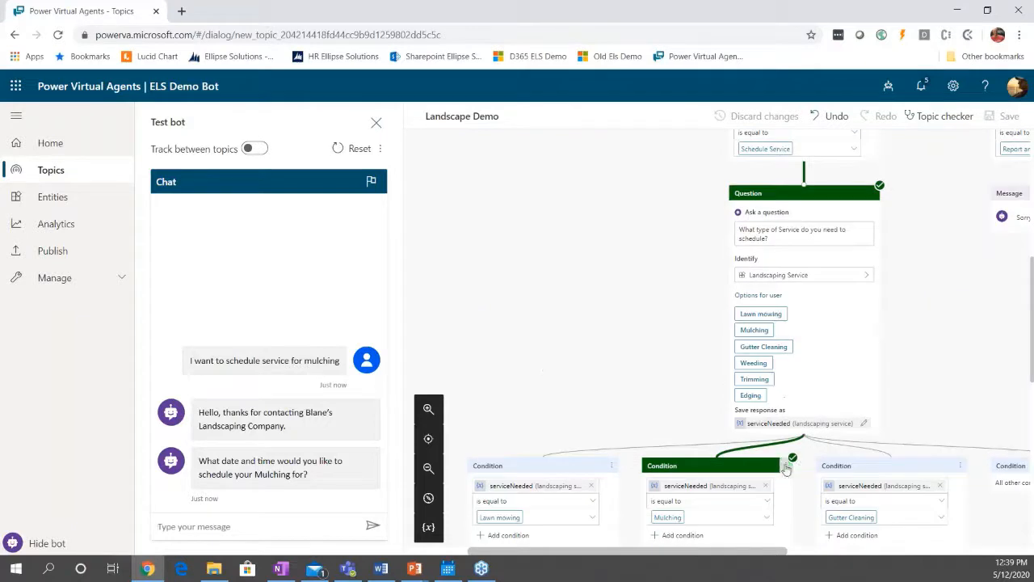
{"action": "left_click", "coordinate": [428, 409]}
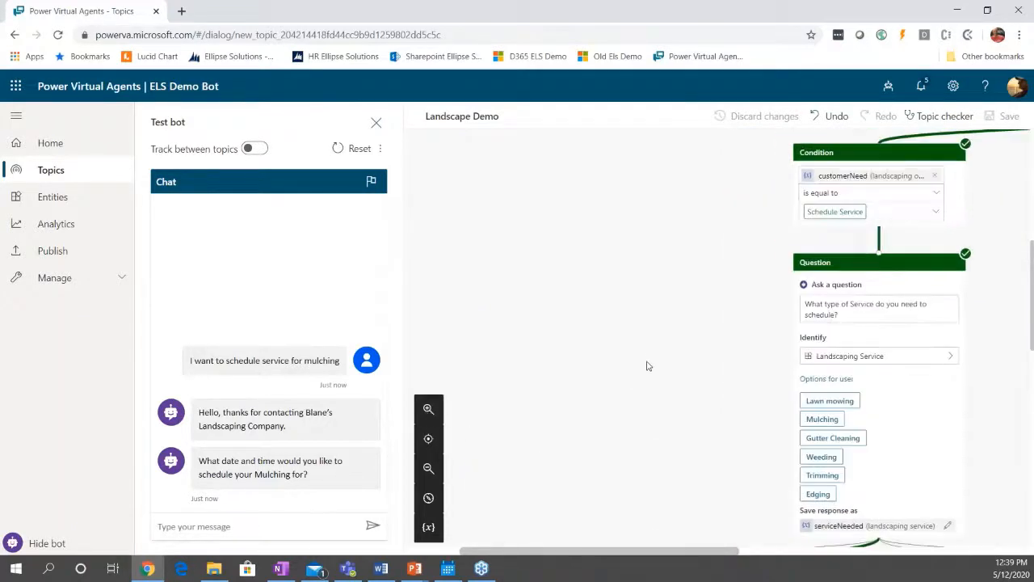
{"action": "left_click_drag", "start_coordinate": [640, 556], "coordinate": [676, 556]}
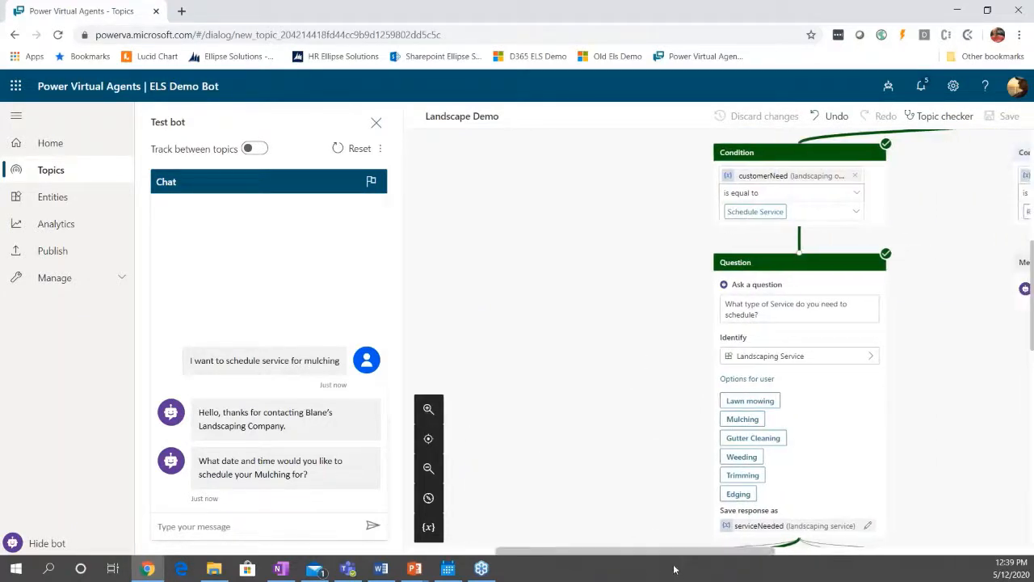
{"action": "scroll", "coordinate": [646, 472], "scroll_direction": "up", "scroll_amount": 2}
{"action": "scroll", "coordinate": [765, 446], "scroll_direction": "down", "scroll_amount": 2}
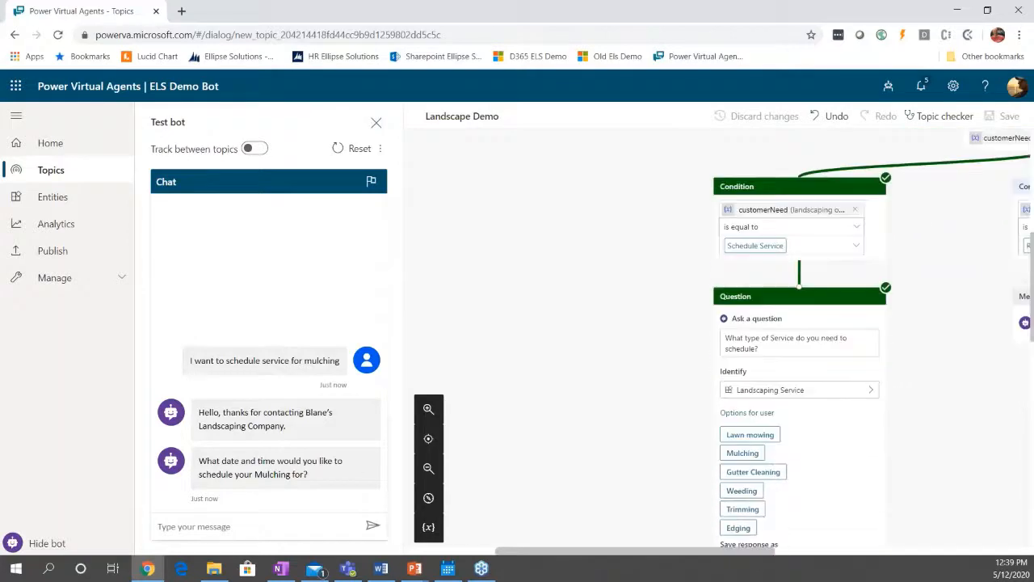
{"action": "left_click_drag", "start_coordinate": [684, 555], "coordinate": [780, 504]}
{"action": "scroll", "coordinate": [788, 482], "scroll_direction": "up", "scroll_amount": 3}
{"action": "scroll", "coordinate": [789, 483], "scroll_direction": "up", "scroll_amount": 2}
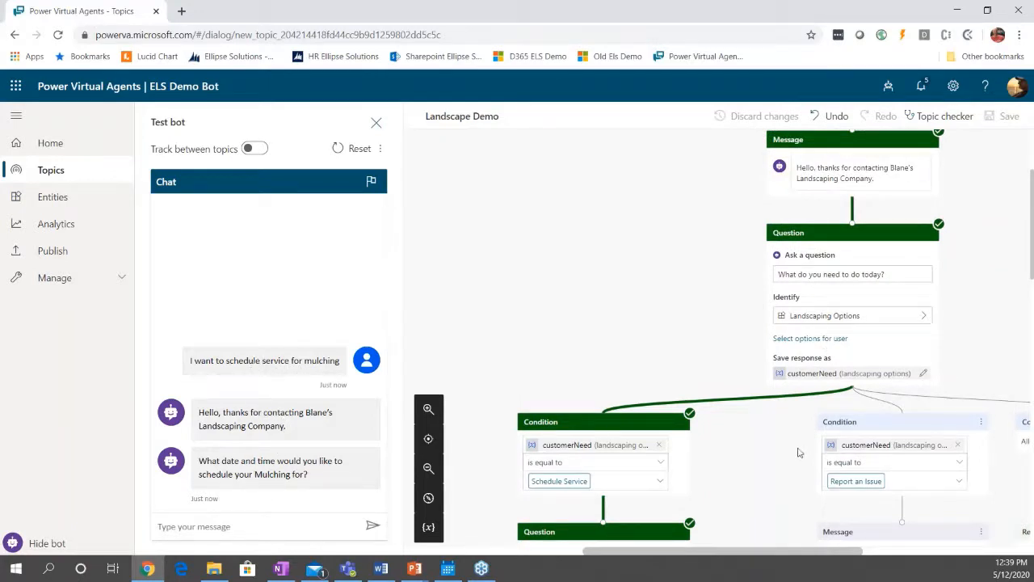
{"action": "scroll", "coordinate": [681, 476], "scroll_direction": "down", "scroll_amount": 1}
{"action": "scroll", "coordinate": [680, 475], "scroll_direction": "down", "scroll_amount": 2}
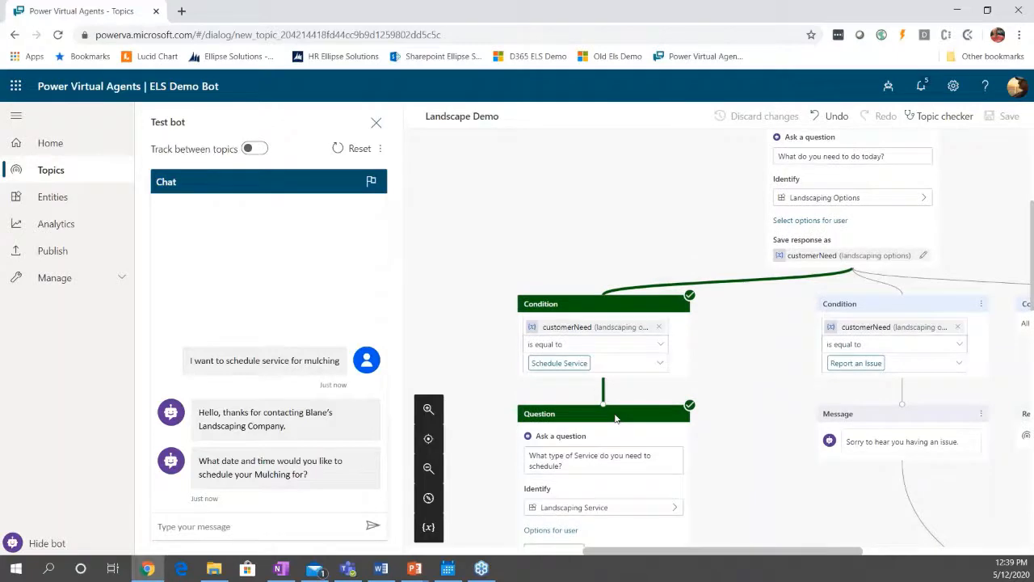
{"action": "scroll", "coordinate": [568, 443], "scroll_direction": "down", "scroll_amount": 4}
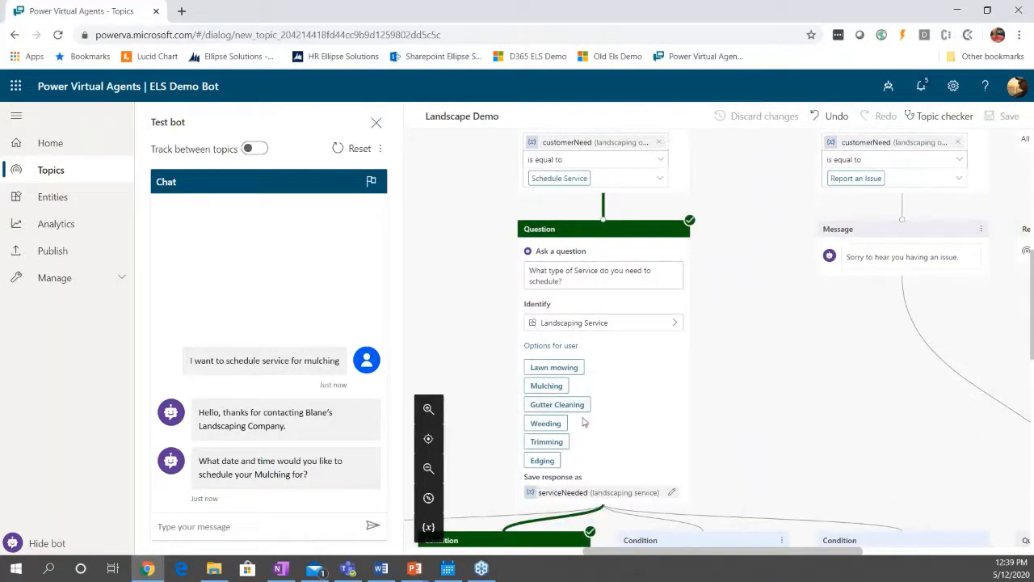
{"action": "scroll", "coordinate": [585, 429], "scroll_direction": "down", "scroll_amount": 3}
{"action": "scroll", "coordinate": [588, 431], "scroll_direction": "down", "scroll_amount": 4}
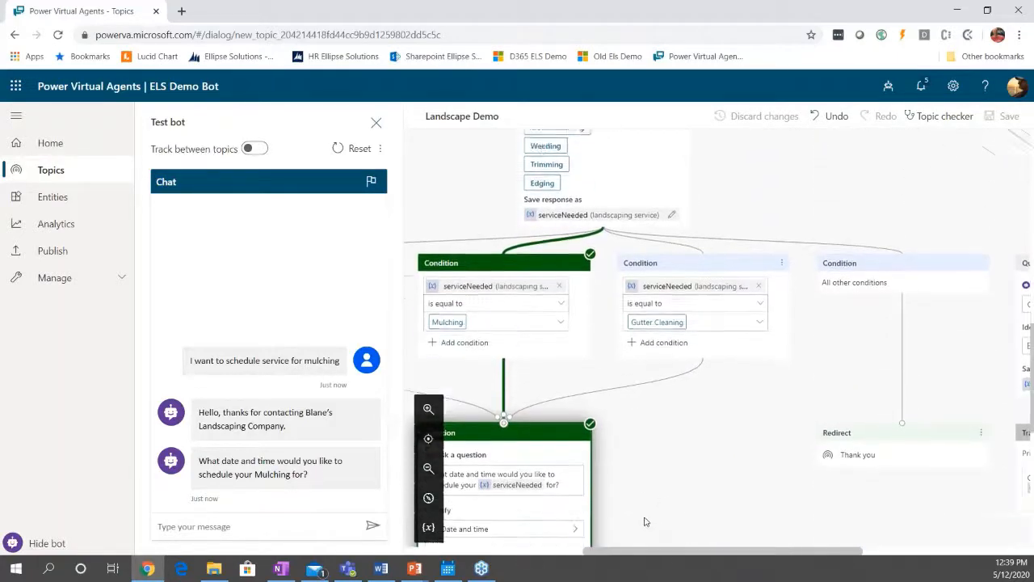
{"action": "scroll", "coordinate": [610, 539], "scroll_direction": "down", "scroll_amount": 2}
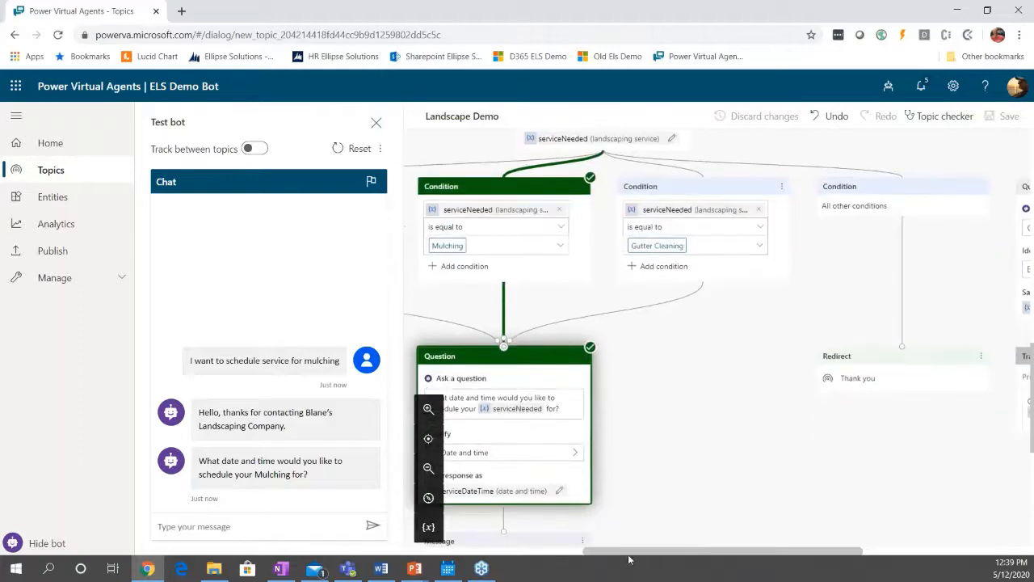
{"action": "left_click_drag", "start_coordinate": [618, 558], "coordinate": [599, 539]}
{"action": "scroll", "coordinate": [604, 517], "scroll_direction": "down", "scroll_amount": 3}
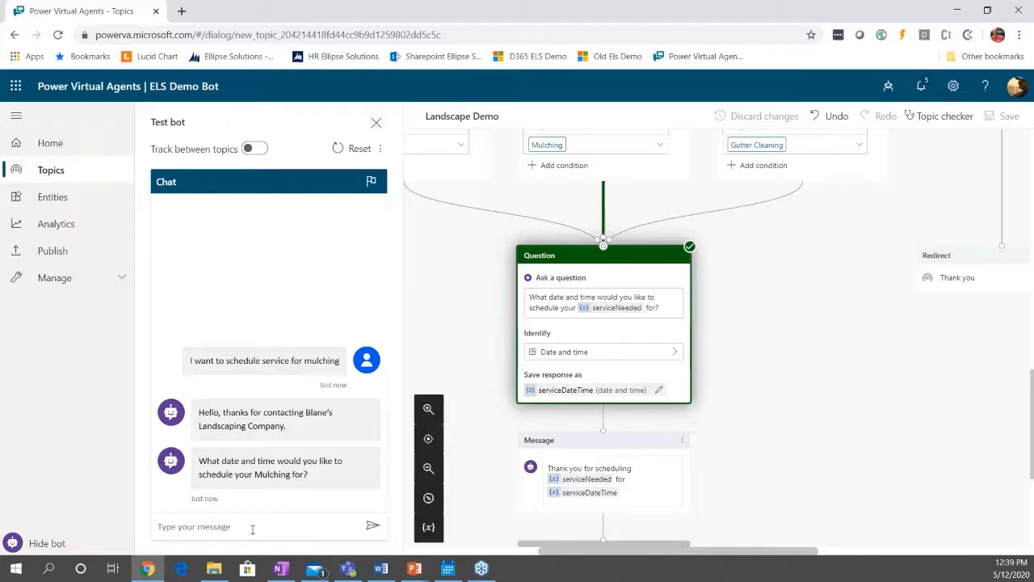
Answer the bot's date and time question with "05/20/2020 at 4pm".
{"action": "type", "text": "05/20/2020 @ 4pm"}
{"action": "key", "text": "BackSpace"}
{"action": "key", "text": "BackSpace"}
{"action": "key", "text": "BackSpace"}
{"action": "key", "text": "BackSpace"}
{"action": "type", "text": "at 4p"}
{"action": "key", "text": "Return"}
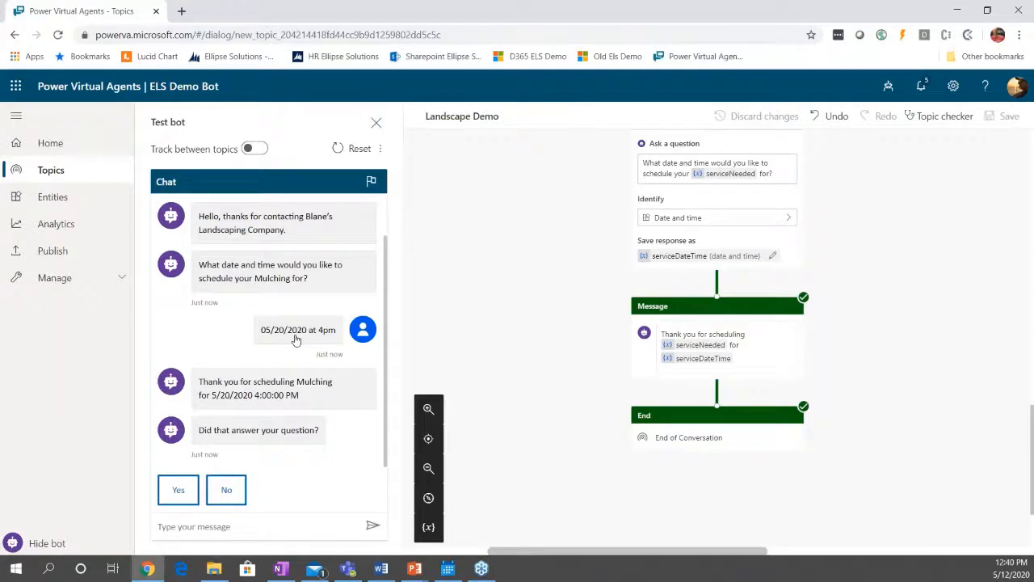
Tell the bot that the question was answered and rate the experience as Excellent.
{"action": "left_click", "coordinate": [179, 495]}
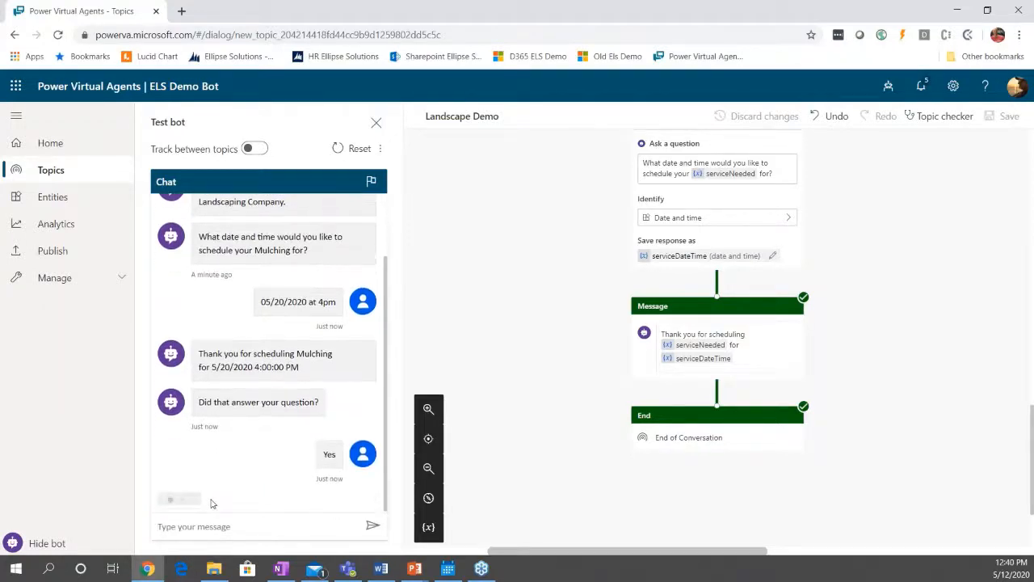
{"action": "left_click", "coordinate": [352, 462]}
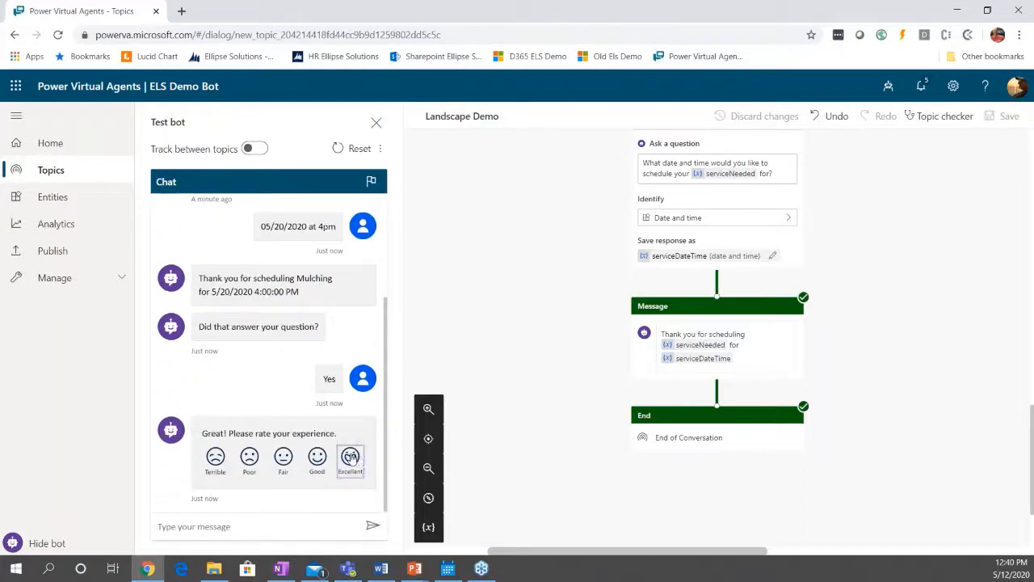
Review the completed conversation path back up to the "What do you need to do today?" question and its conditions.
{"action": "scroll", "coordinate": [579, 472], "scroll_direction": "up", "scroll_amount": 3}
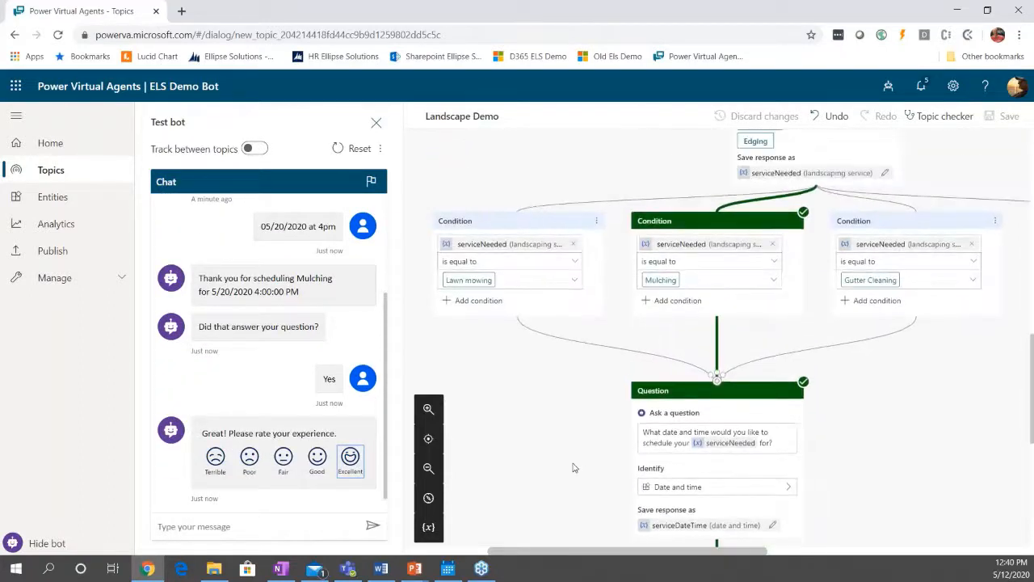
{"action": "scroll", "coordinate": [580, 472], "scroll_direction": "up", "scroll_amount": 3}
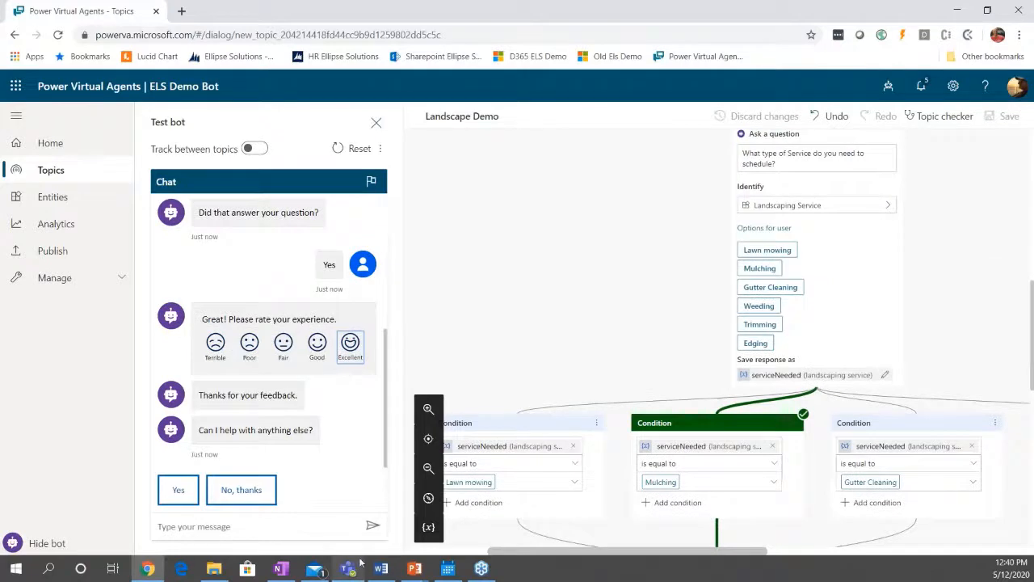
{"action": "scroll", "coordinate": [807, 347], "scroll_direction": "up", "scroll_amount": 3}
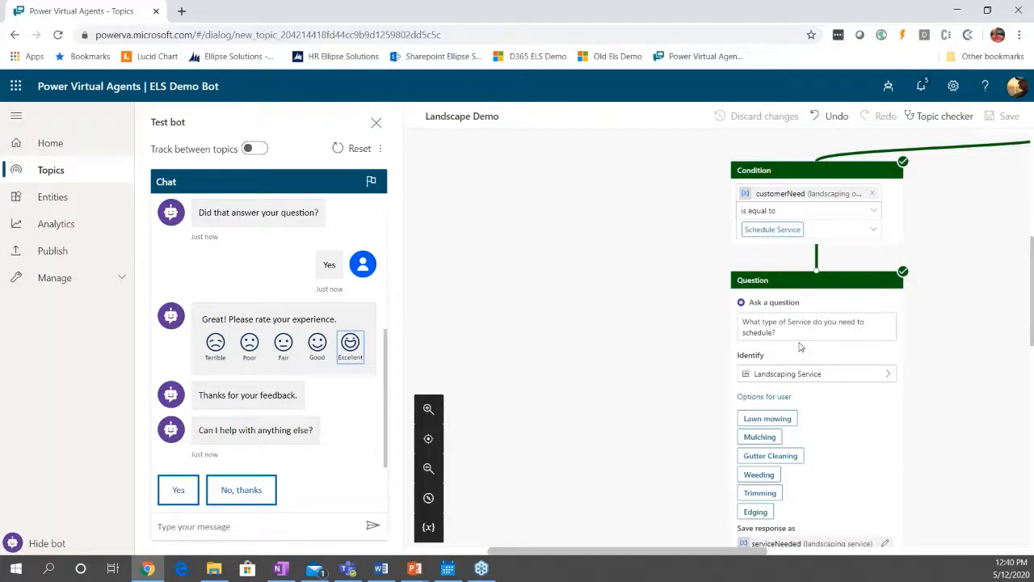
{"action": "scroll", "coordinate": [798, 344], "scroll_direction": "up", "scroll_amount": 1}
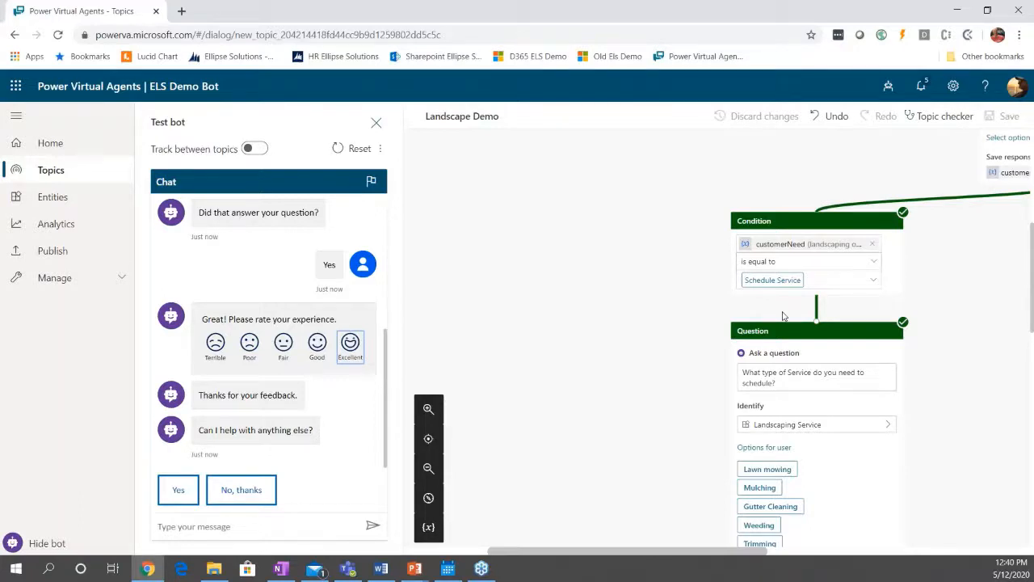
{"action": "left_click_drag", "start_coordinate": [650, 559], "coordinate": [733, 559]}
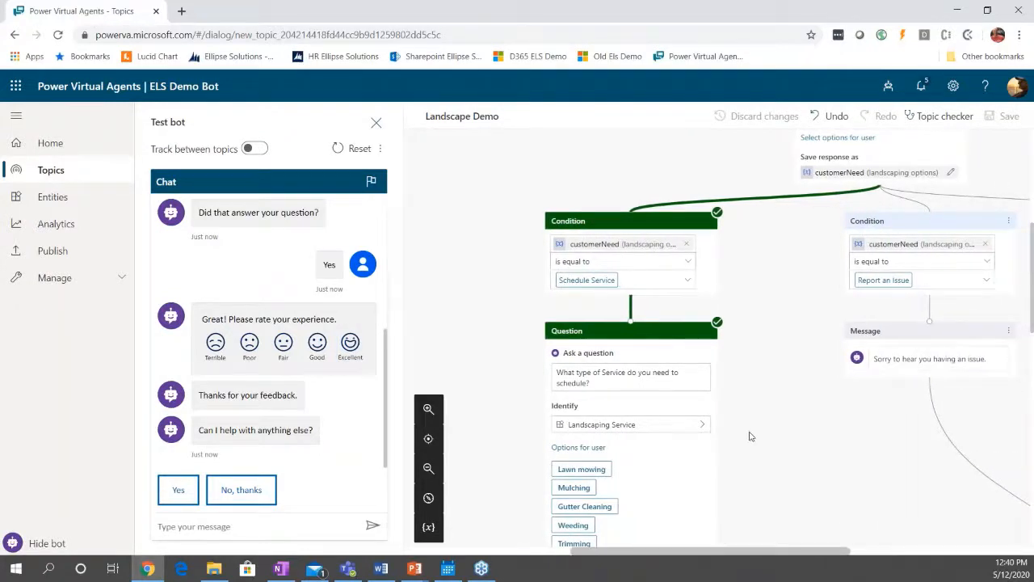
{"action": "scroll", "coordinate": [749, 437], "scroll_direction": "up", "scroll_amount": 2}
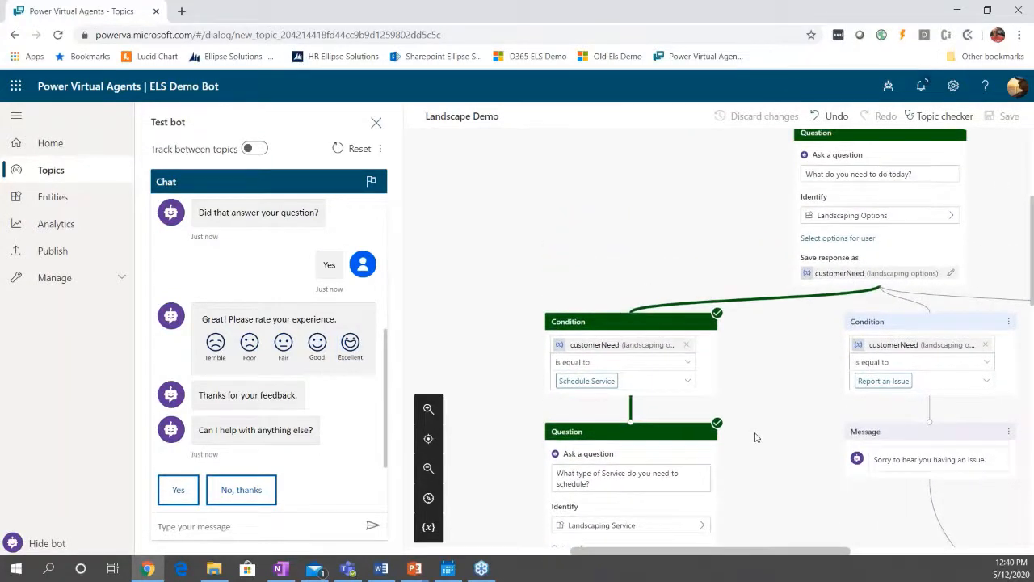
Look through the bot's entities list with the test chat hidden, down to the custom Landscaping entities.
{"action": "left_click", "coordinate": [55, 207]}
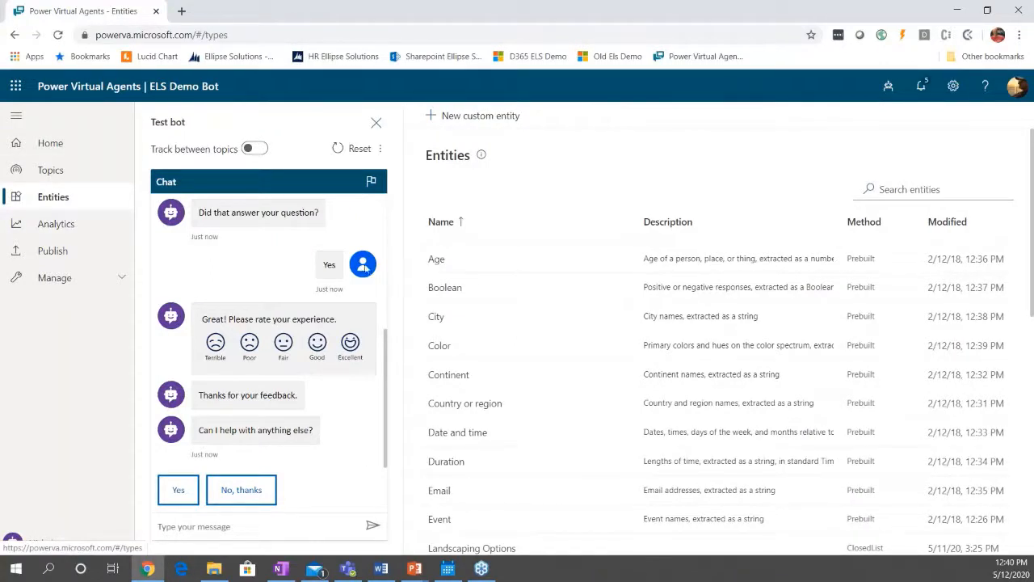
{"action": "left_click", "coordinate": [68, 545]}
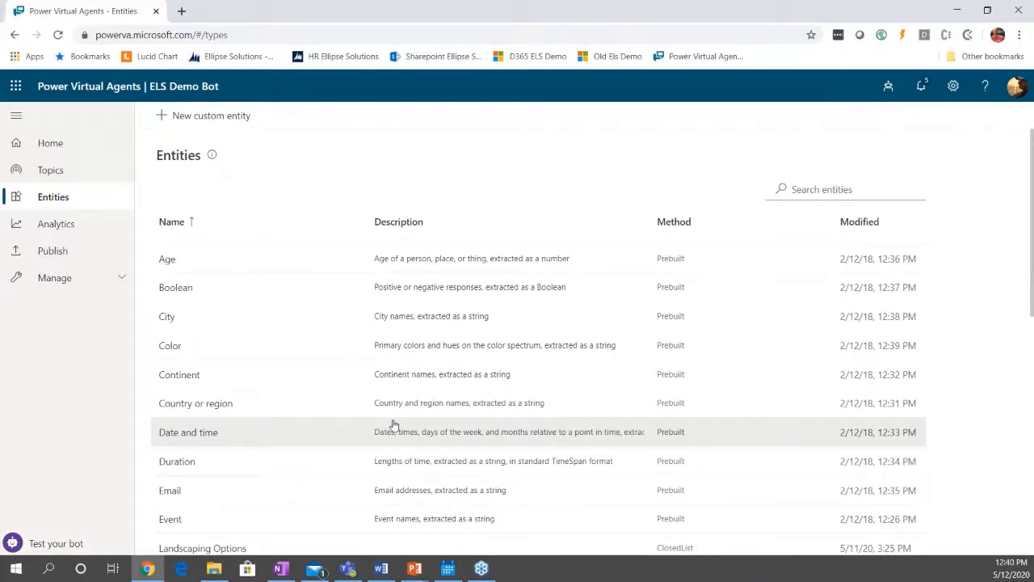
{"action": "scroll", "coordinate": [393, 424], "scroll_direction": "down", "scroll_amount": 2}
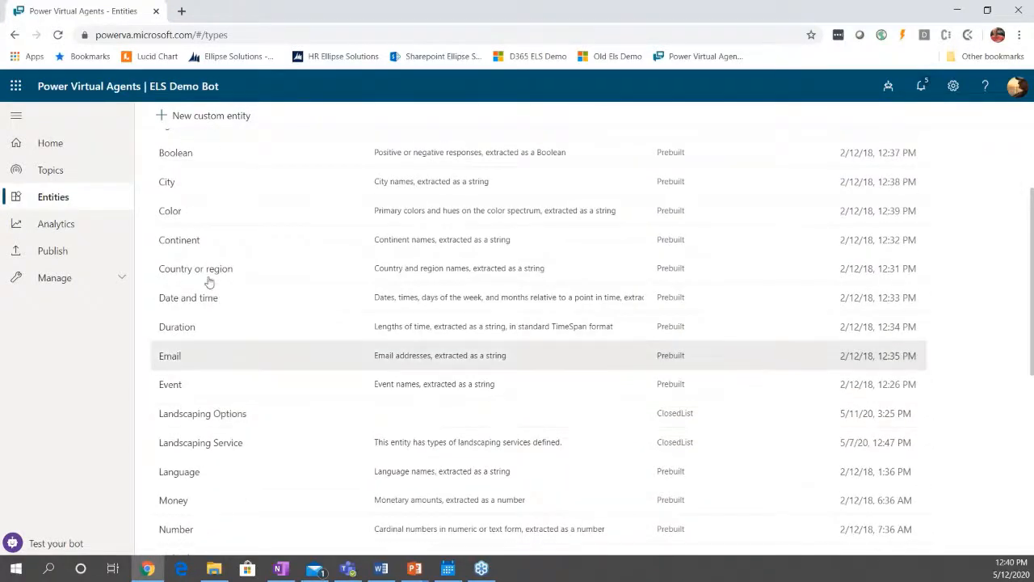
Examine the bot's analytics for the last 7 days, covering the summary and the customer satisfaction drivers.
{"action": "left_click", "coordinate": [75, 229]}
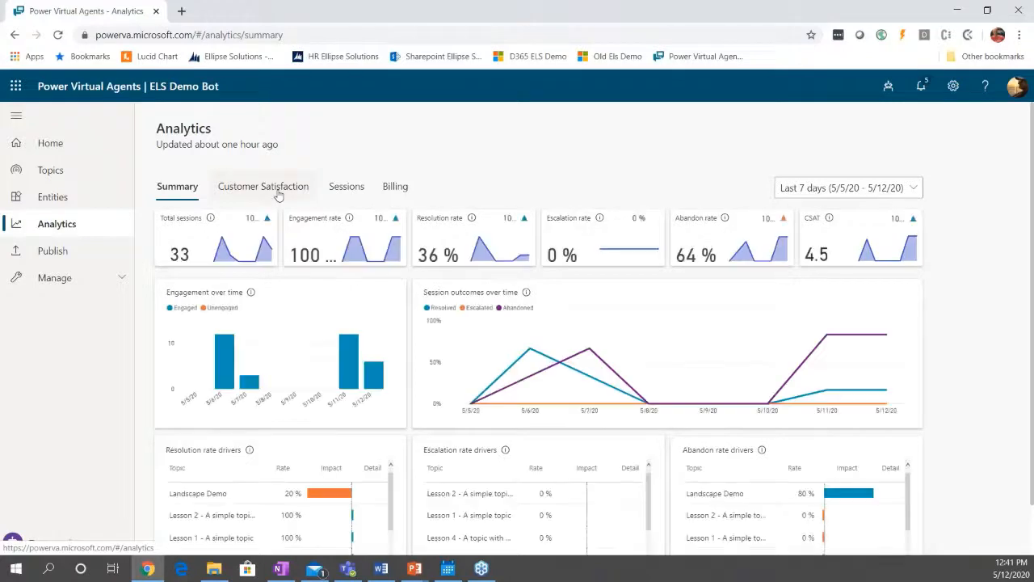
{"action": "scroll", "coordinate": [483, 321], "scroll_direction": "down", "scroll_amount": 1}
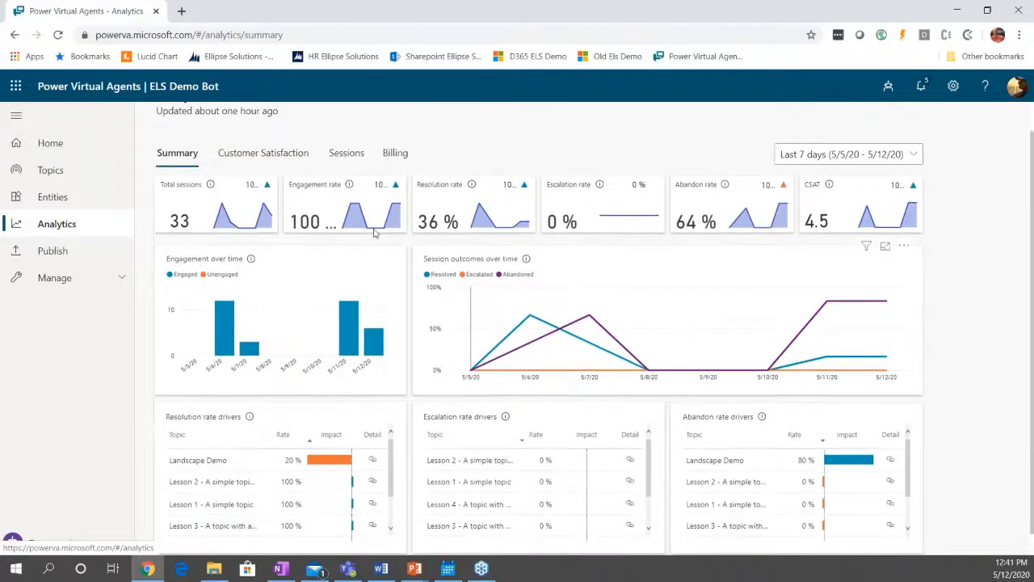
{"action": "left_click", "coordinate": [275, 160]}
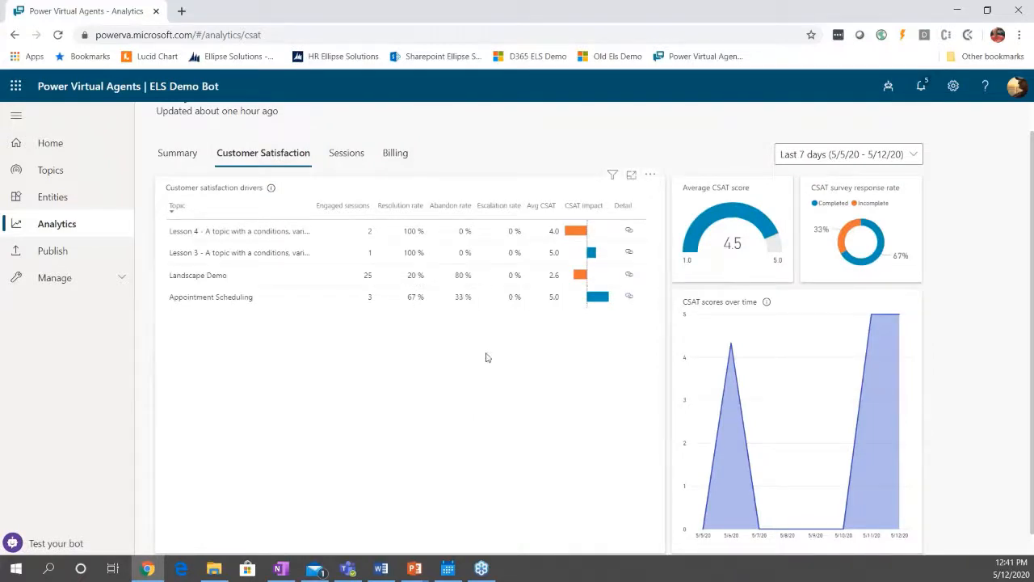
{"action": "scroll", "coordinate": [486, 357], "scroll_direction": "down", "scroll_amount": 1}
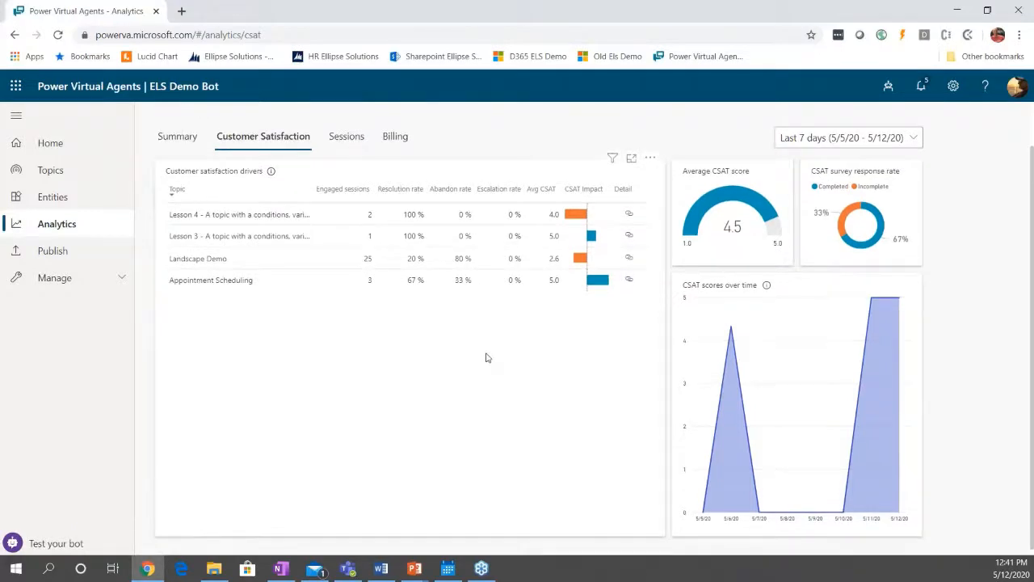
{"action": "scroll", "coordinate": [486, 357], "scroll_direction": "down", "scroll_amount": 1}
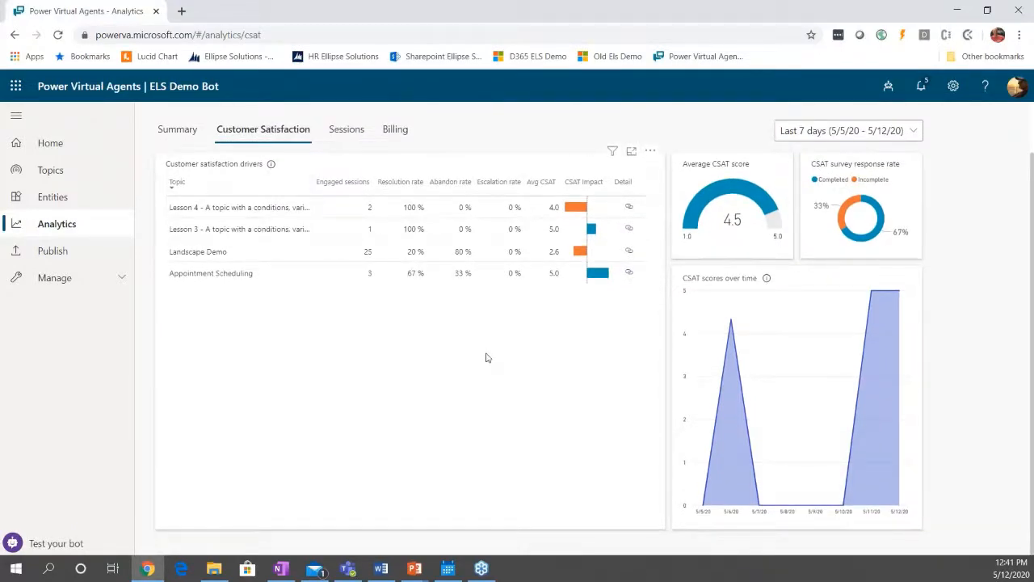
{"action": "scroll", "coordinate": [488, 357], "scroll_direction": "up", "scroll_amount": 3}
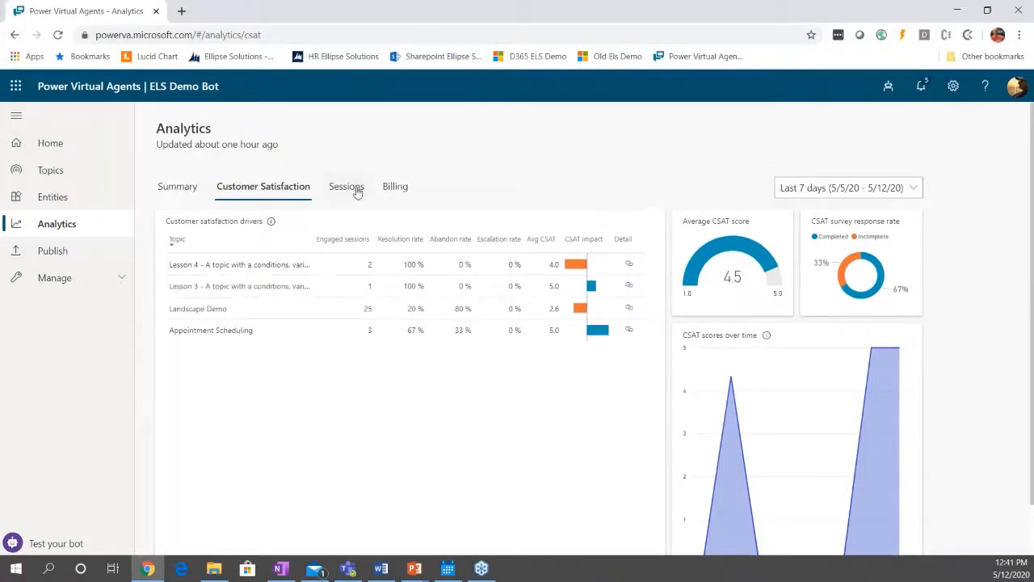
{"action": "left_click", "coordinate": [178, 192]}
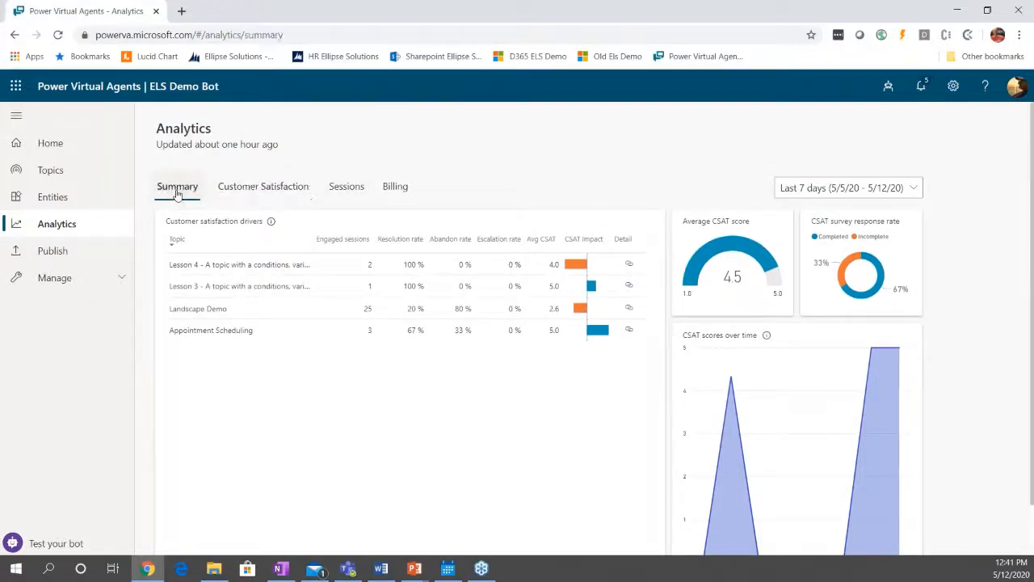
View the channels available for deploying the bot.
{"action": "left_click", "coordinate": [85, 286]}
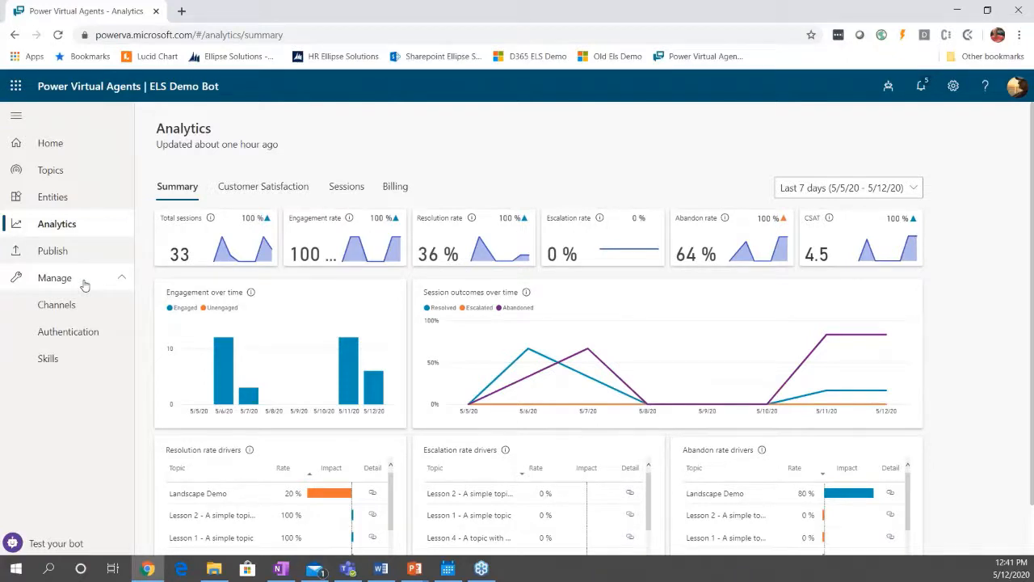
{"action": "left_click", "coordinate": [71, 310]}
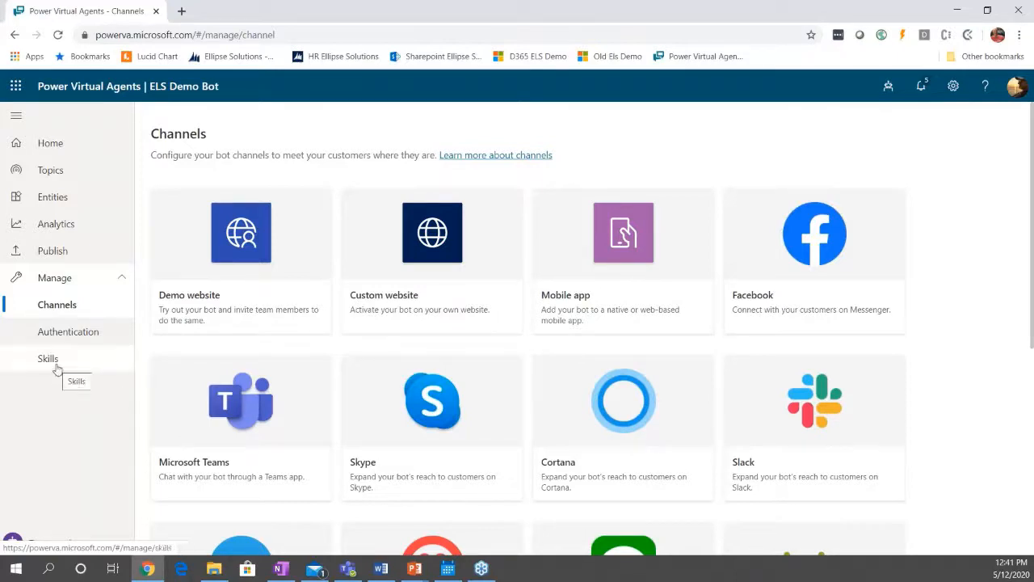
Look through the trigger phrases of the Goodbye system topic and open its authoring canvas.
{"action": "left_click", "coordinate": [47, 171]}
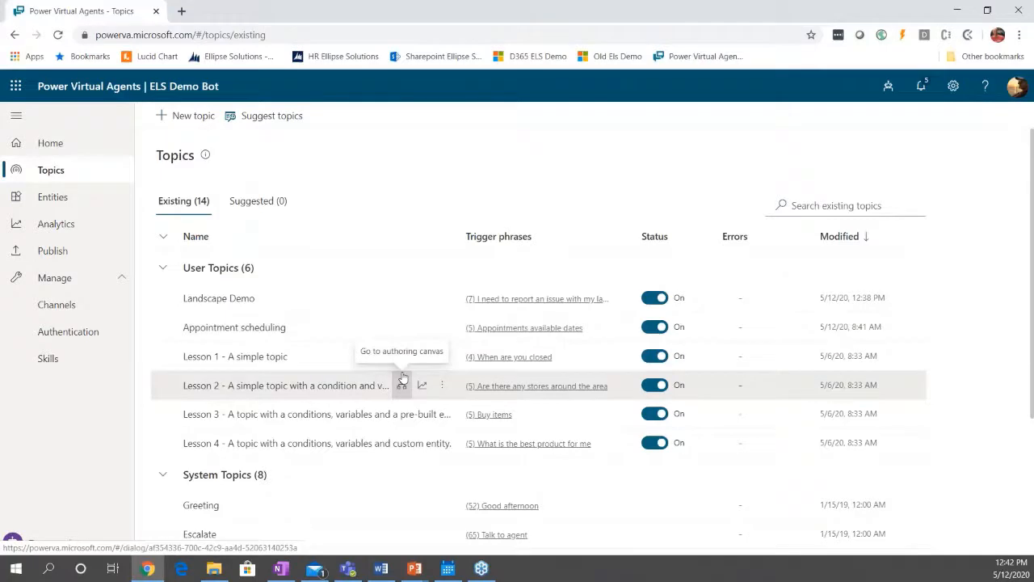
{"action": "scroll", "coordinate": [403, 378], "scroll_direction": "down", "scroll_amount": 1}
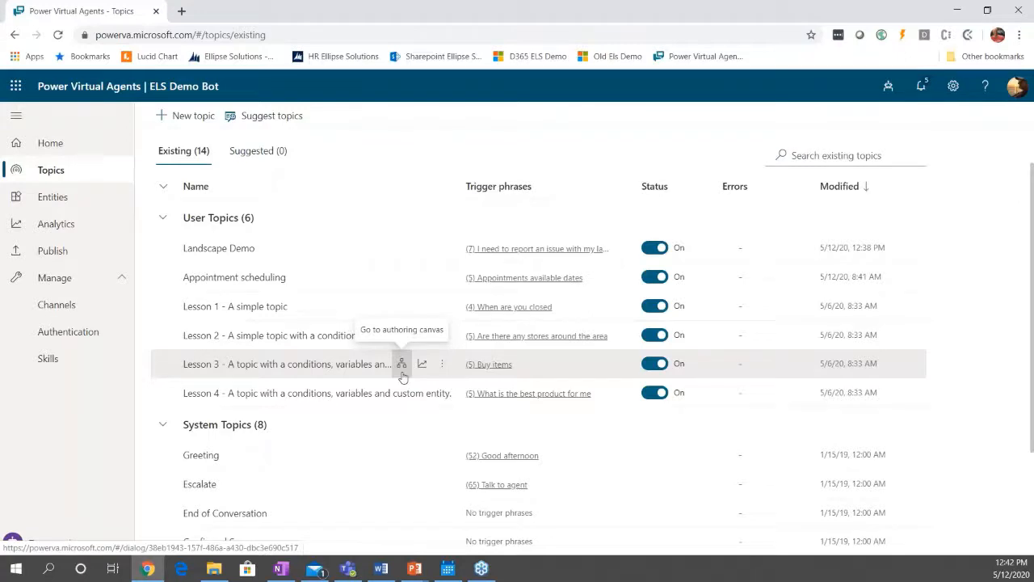
{"action": "scroll", "coordinate": [388, 394], "scroll_direction": "down", "scroll_amount": 2}
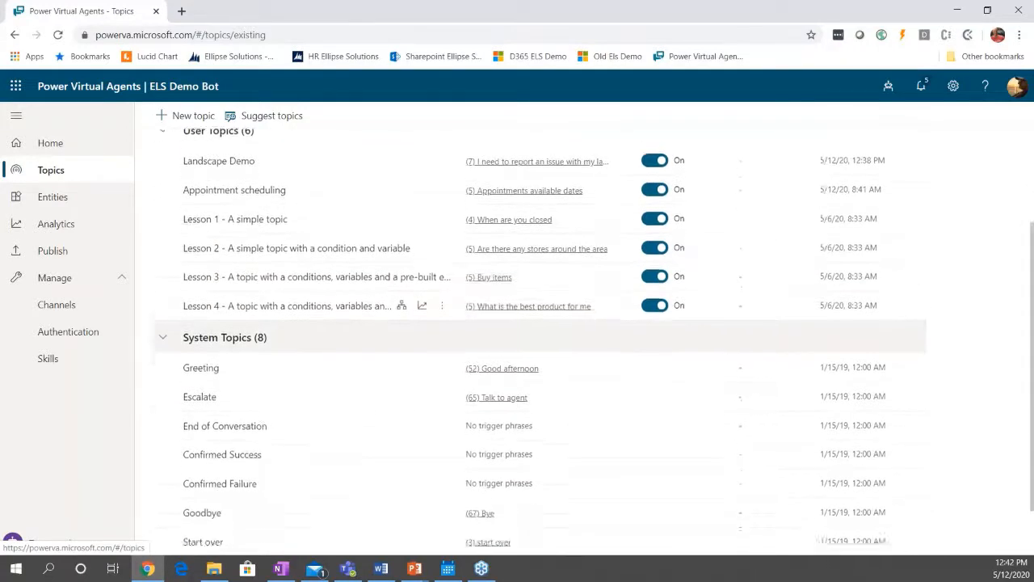
{"action": "scroll", "coordinate": [323, 282], "scroll_direction": "down", "scroll_amount": 1}
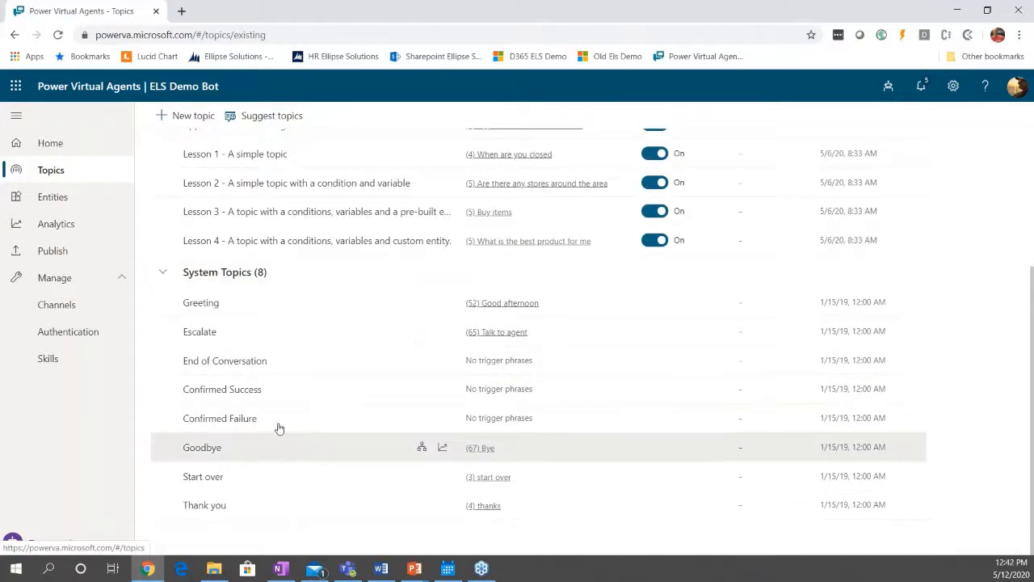
{"action": "left_click", "coordinate": [208, 453]}
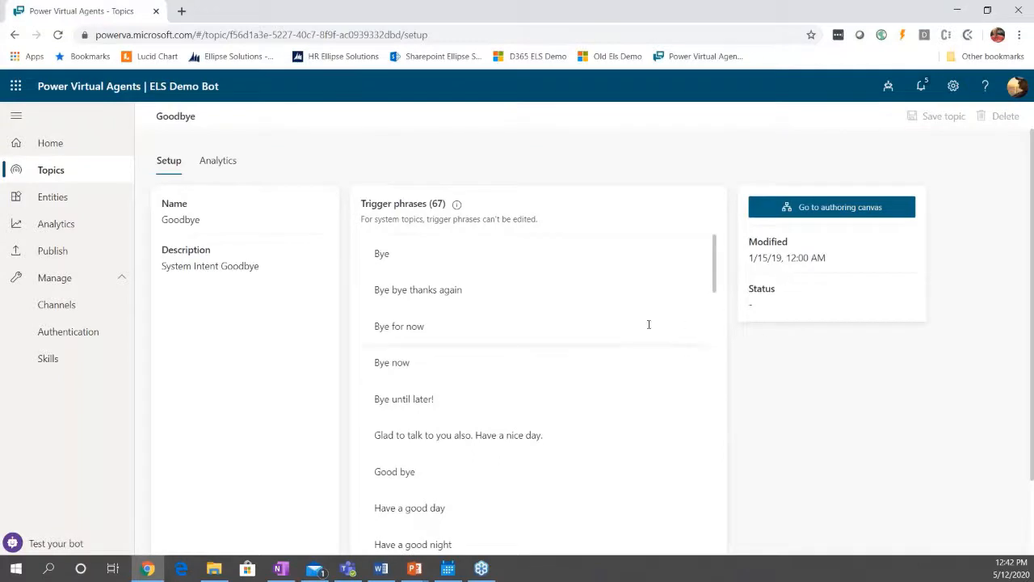
{"action": "scroll", "coordinate": [648, 324], "scroll_direction": "down", "scroll_amount": 1}
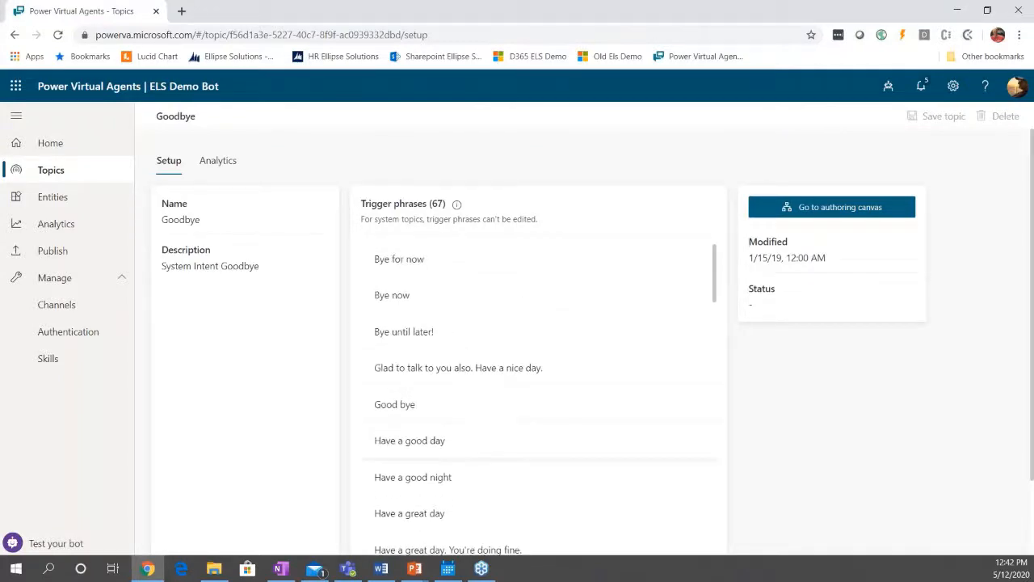
{"action": "left_click", "coordinate": [811, 214]}
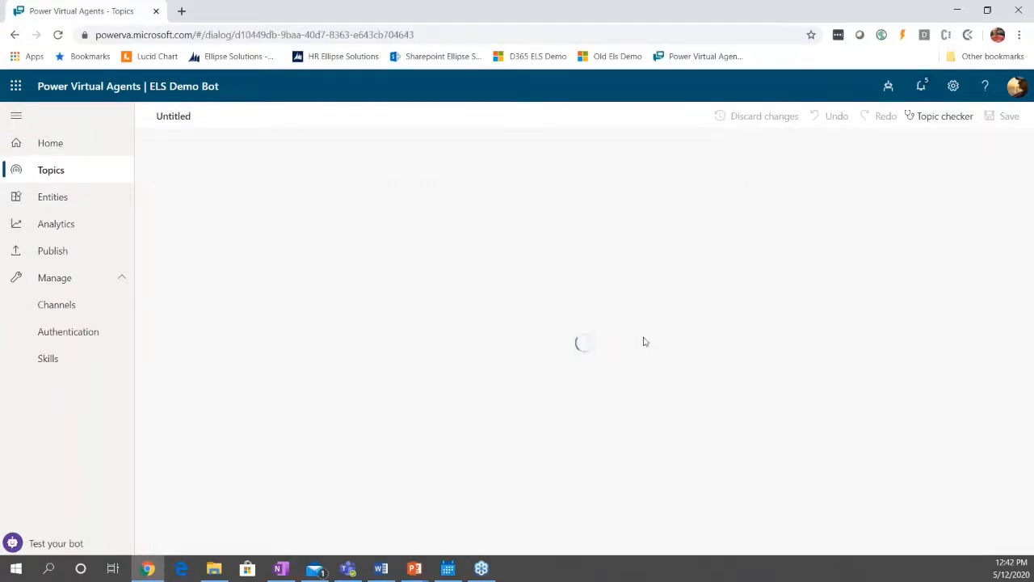